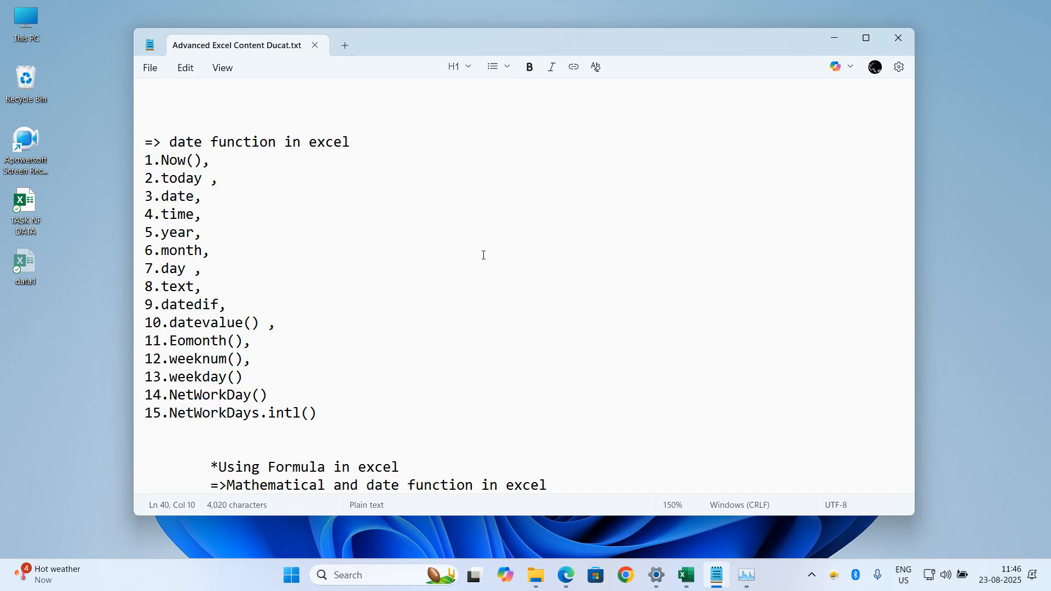
Review the numbered list of date functions in the Advanced Excel Content notes.
{"action": "scroll", "coordinate": [452, 161], "scroll_direction": "up", "scroll_amount": 1}
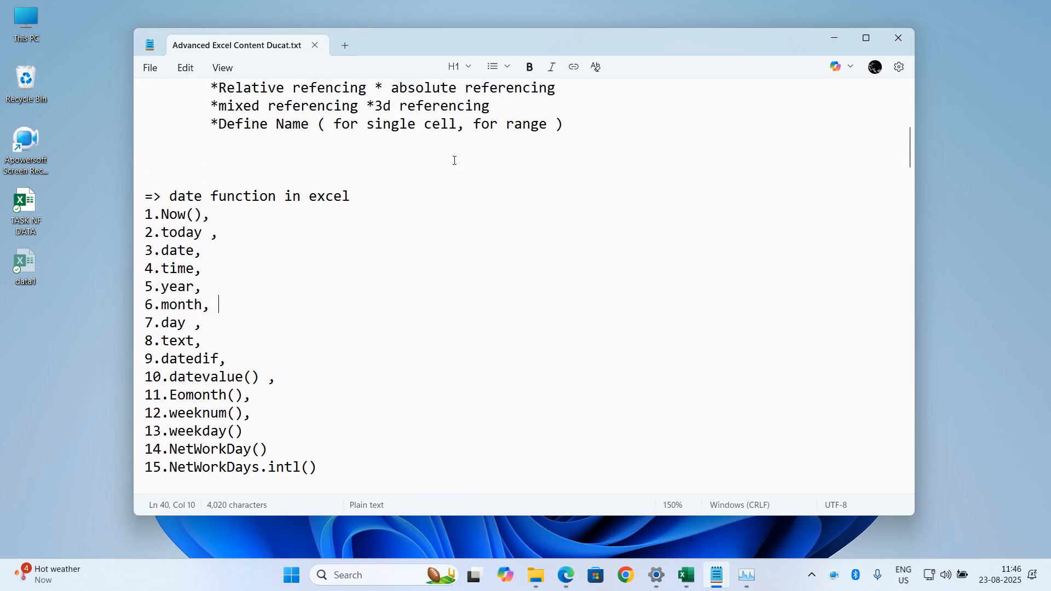
{"action": "scroll", "coordinate": [449, 170], "scroll_direction": "down", "scroll_amount": 1}
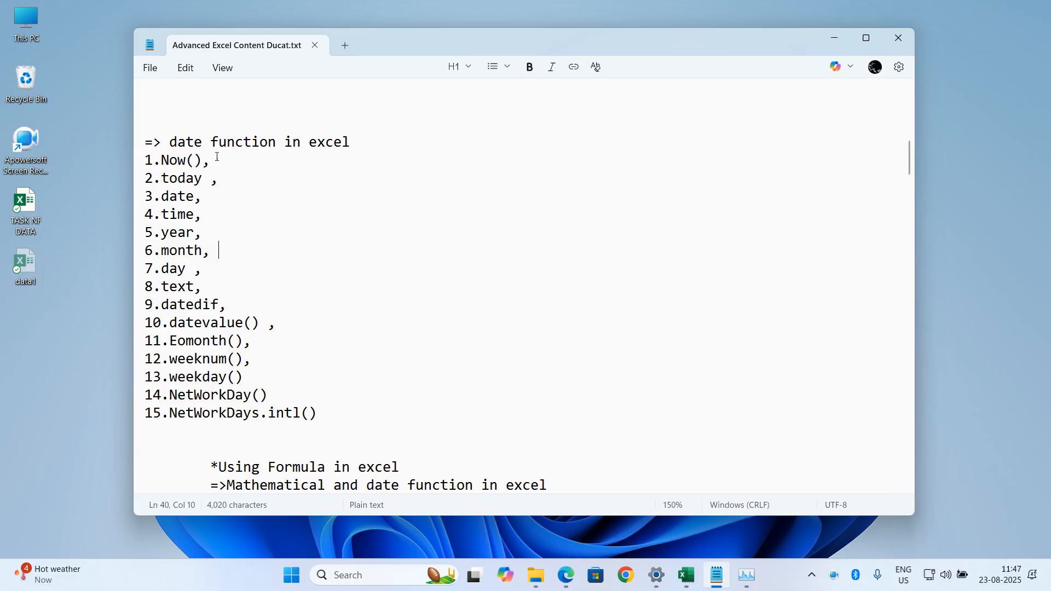
{"action": "left_click_drag", "start_coordinate": [187, 141], "coordinate": [359, 370]}
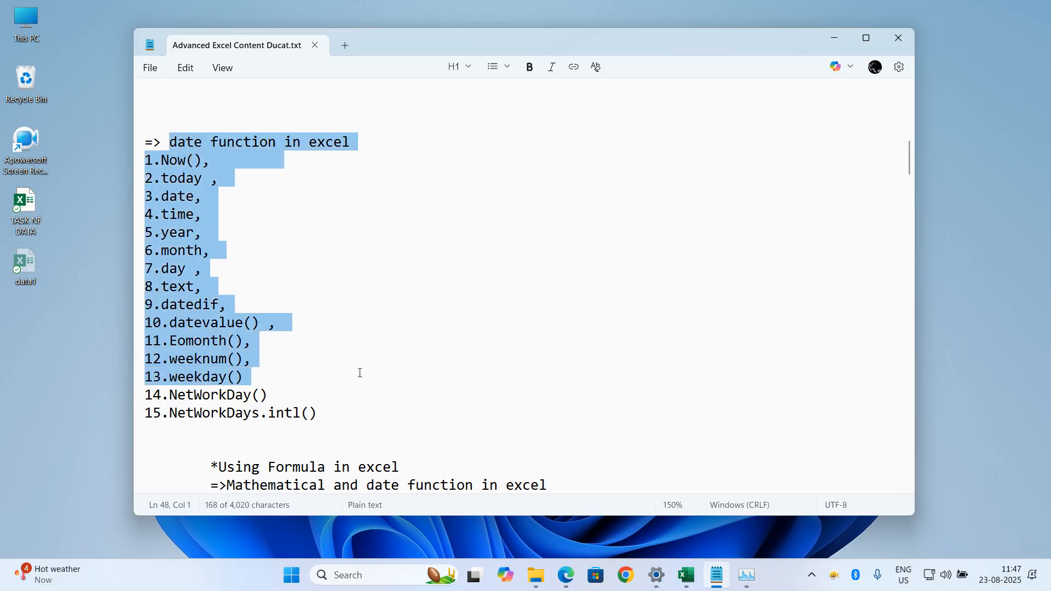
{"action": "left_click", "coordinate": [358, 372]}
{"action": "left_click", "coordinate": [359, 372]}
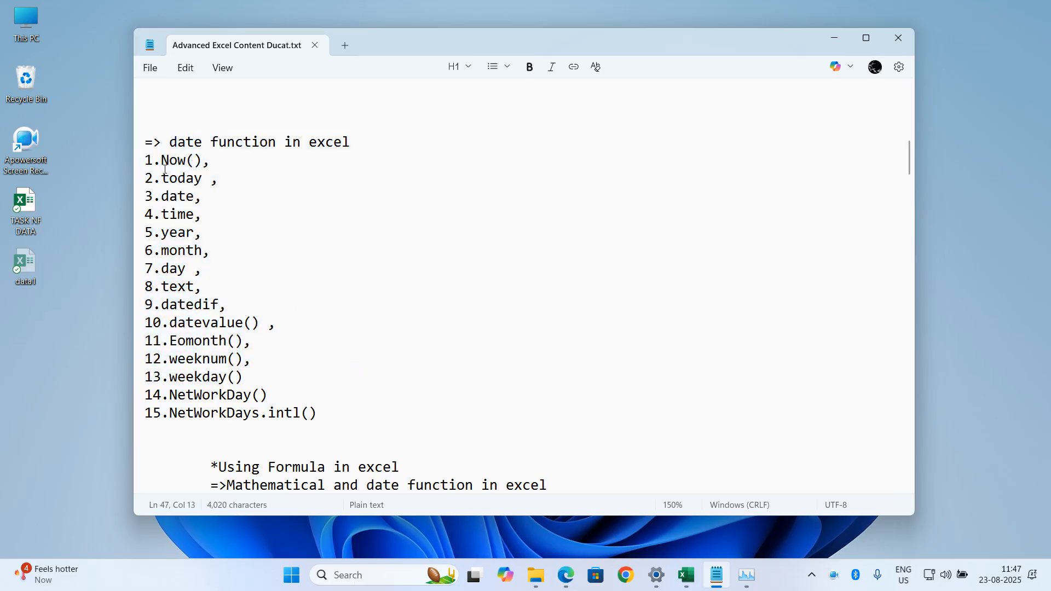
Go through the mathematical, string, logical, financial and lookup function lists in the notes, highlighting each group.
{"action": "scroll", "coordinate": [244, 323], "scroll_direction": "down", "scroll_amount": 4}
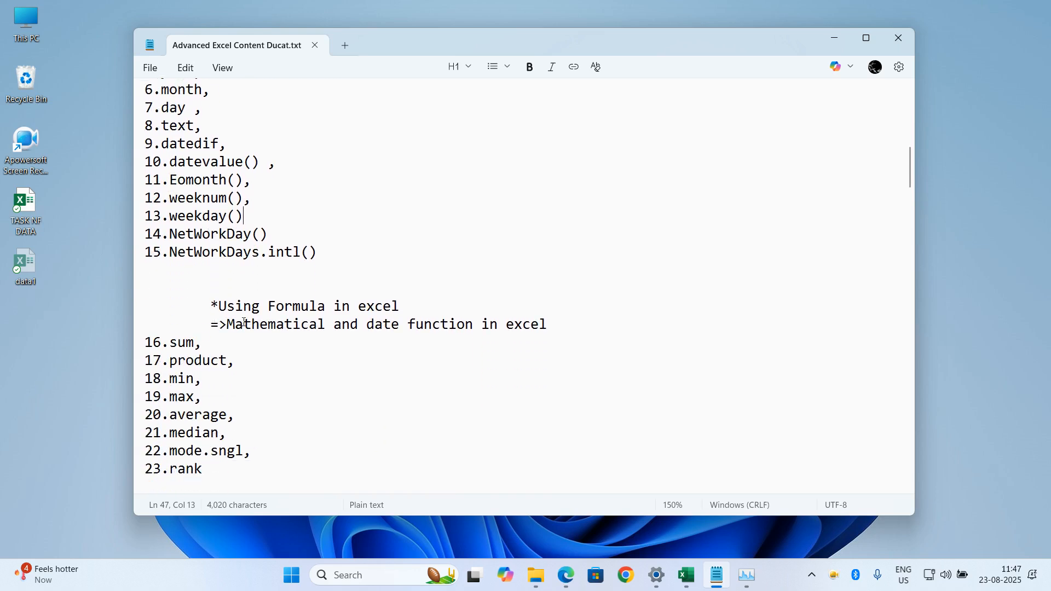
{"action": "scroll", "coordinate": [244, 323], "scroll_direction": "up", "scroll_amount": 2}
{"action": "left_click_drag", "start_coordinate": [202, 196], "coordinate": [247, 399]}
{"action": "scroll", "coordinate": [366, 320], "scroll_direction": "down", "scroll_amount": 5}
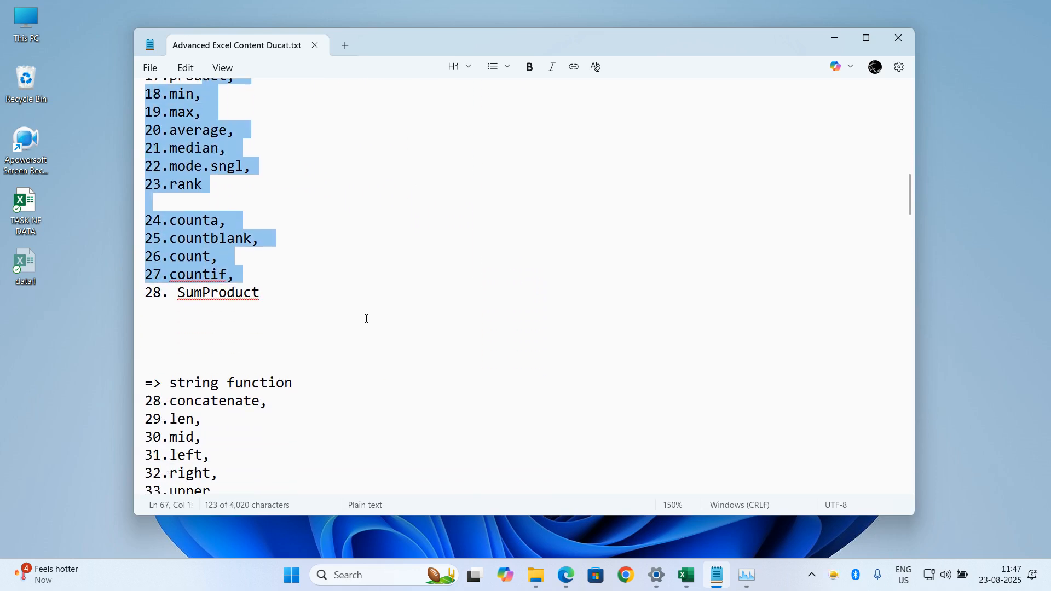
{"action": "left_click_drag", "start_coordinate": [306, 268], "coordinate": [289, 356]}
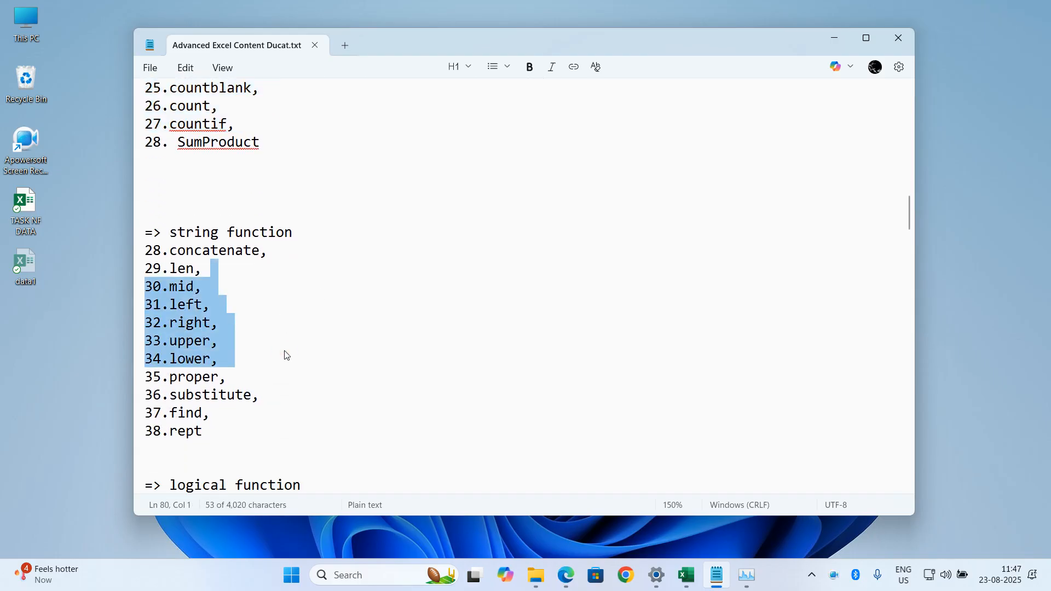
{"action": "scroll", "coordinate": [287, 356], "scroll_direction": "down", "scroll_amount": 5}
{"action": "left_click_drag", "start_coordinate": [288, 250], "coordinate": [299, 341]}
{"action": "scroll", "coordinate": [306, 351], "scroll_direction": "down", "scroll_amount": 3}
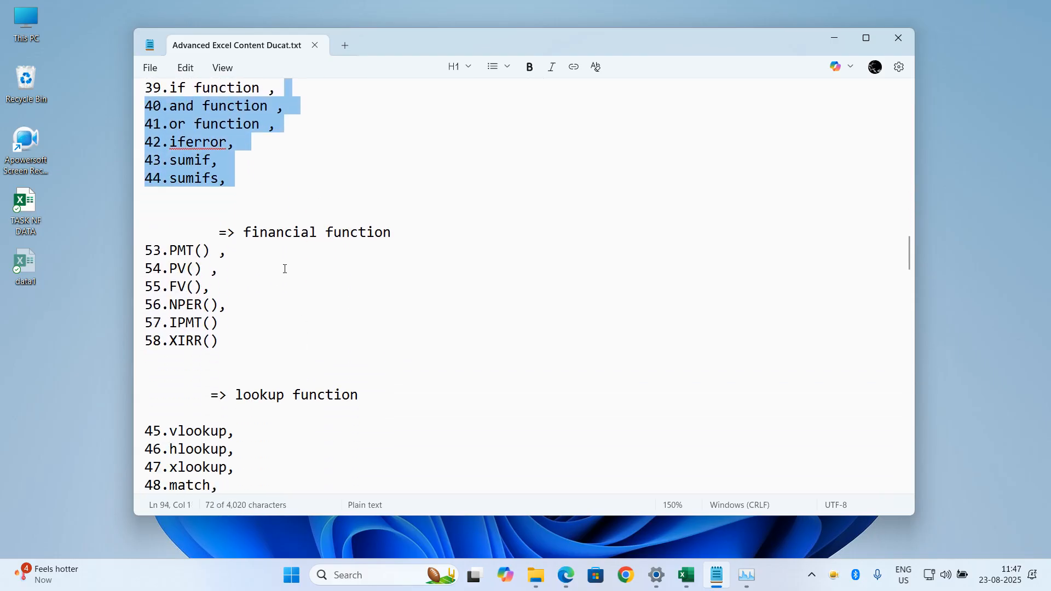
{"action": "left_click_drag", "start_coordinate": [287, 252], "coordinate": [278, 340]}
{"action": "scroll", "coordinate": [279, 341], "scroll_direction": "down", "scroll_amount": 4}
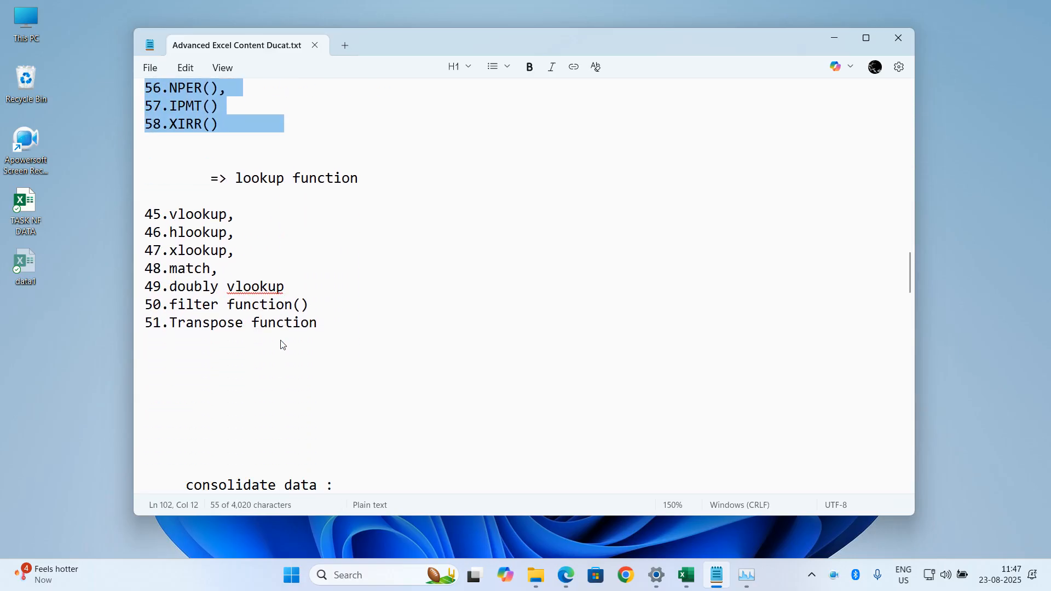
{"action": "left_click_drag", "start_coordinate": [270, 219], "coordinate": [319, 340]}
{"action": "left_click", "coordinate": [318, 340]}
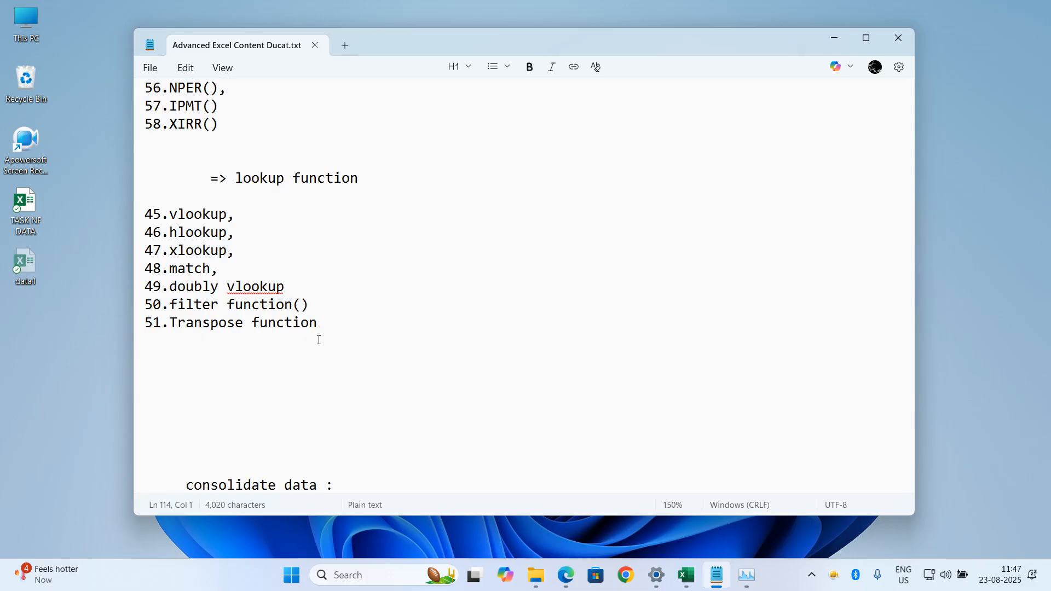
Return to the date function section of the notes and highlight its heading.
{"action": "scroll", "coordinate": [319, 340], "scroll_direction": "up", "scroll_amount": 4}
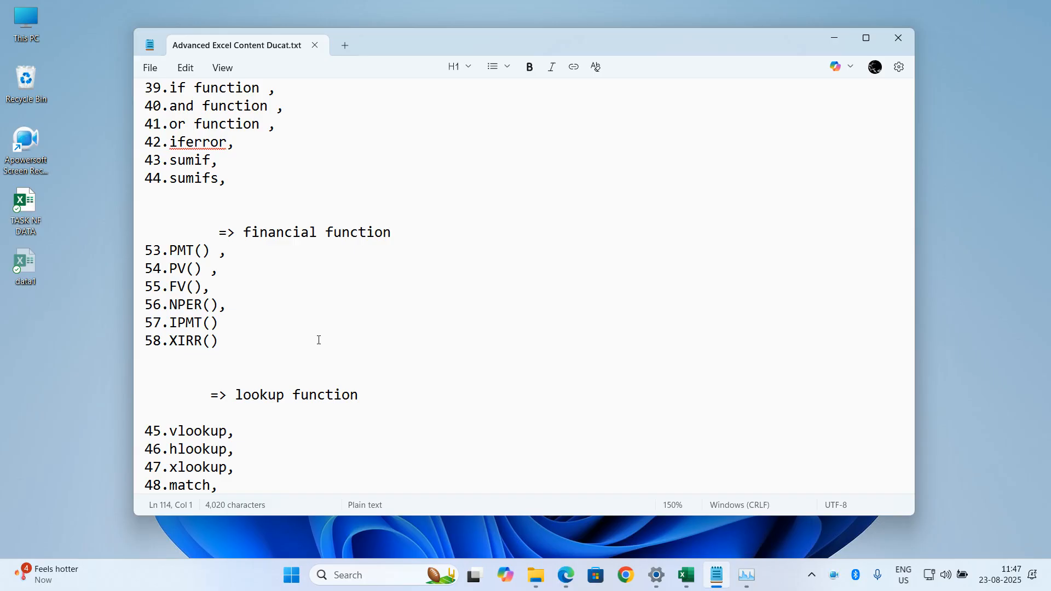
{"action": "scroll", "coordinate": [318, 340], "scroll_direction": "up", "scroll_amount": 12}
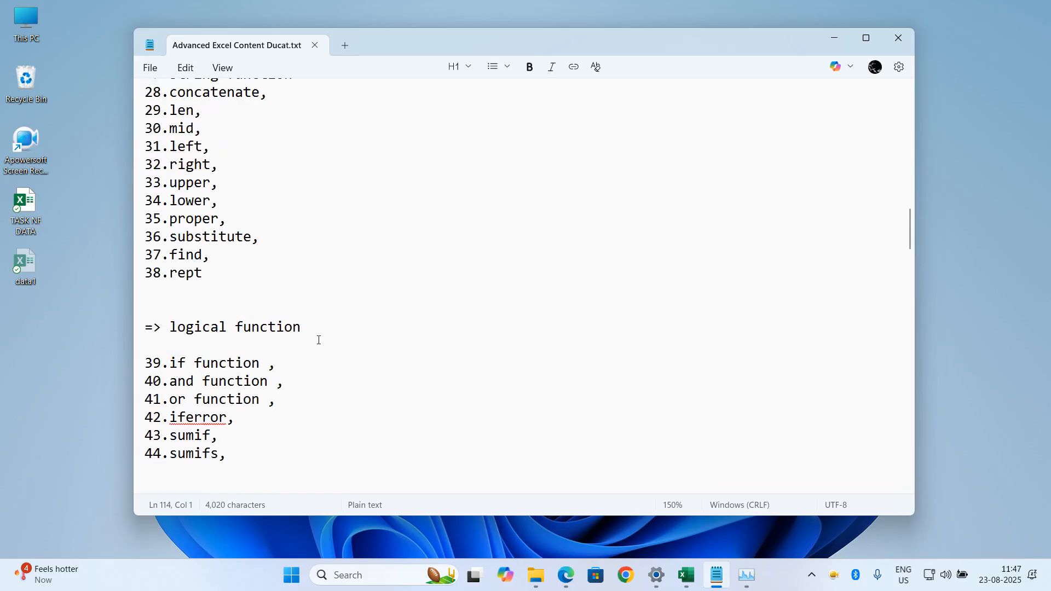
{"action": "scroll", "coordinate": [319, 340], "scroll_direction": "up", "scroll_amount": 9}
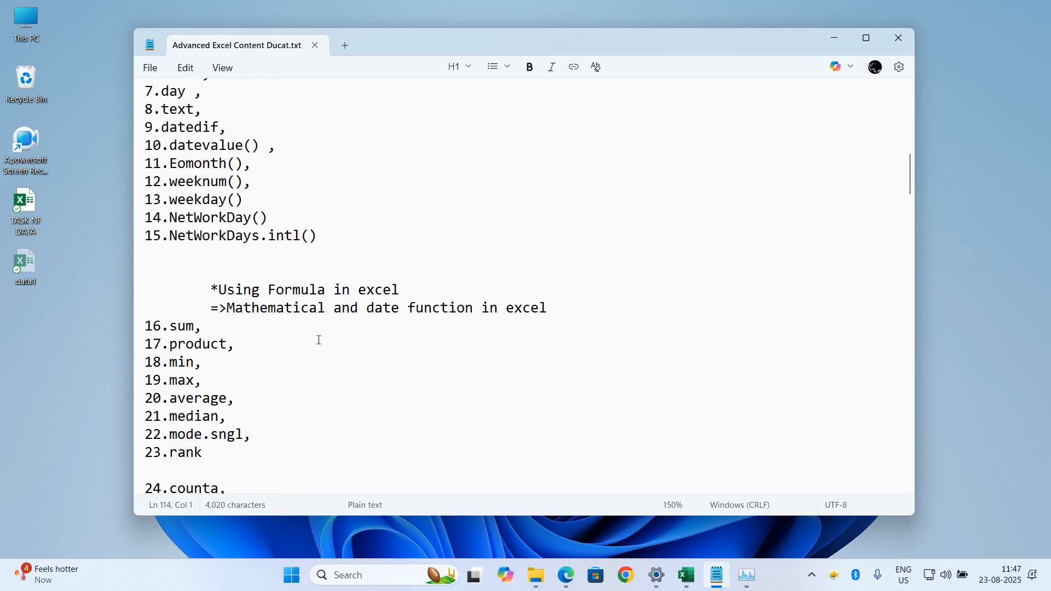
{"action": "scroll", "coordinate": [290, 317], "scroll_direction": "down", "scroll_amount": 1}
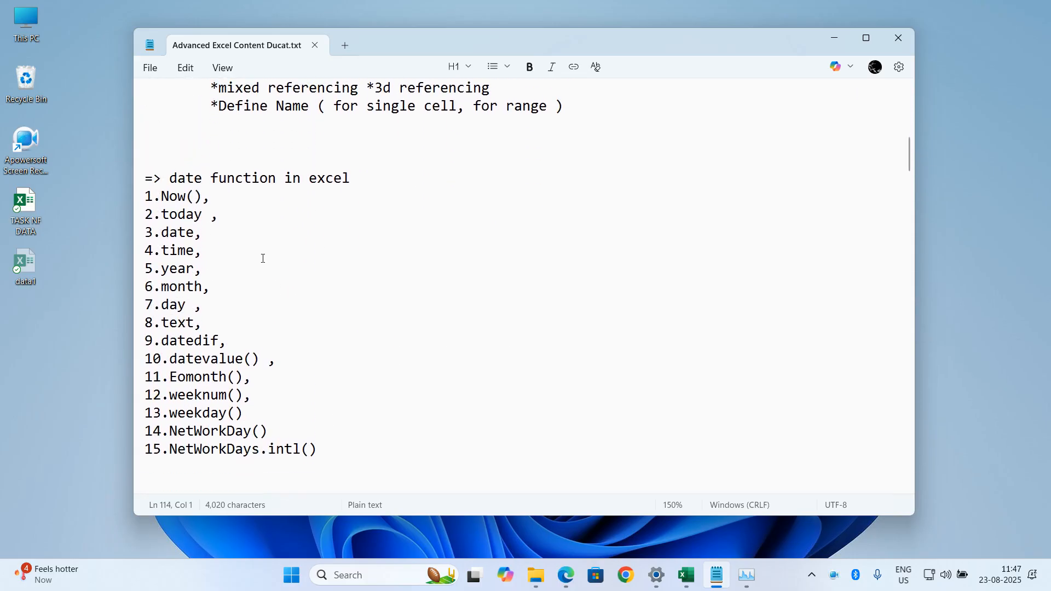
{"action": "left_click_drag", "start_coordinate": [170, 178], "coordinate": [380, 174]}
{"action": "left_click", "coordinate": [427, 214]}
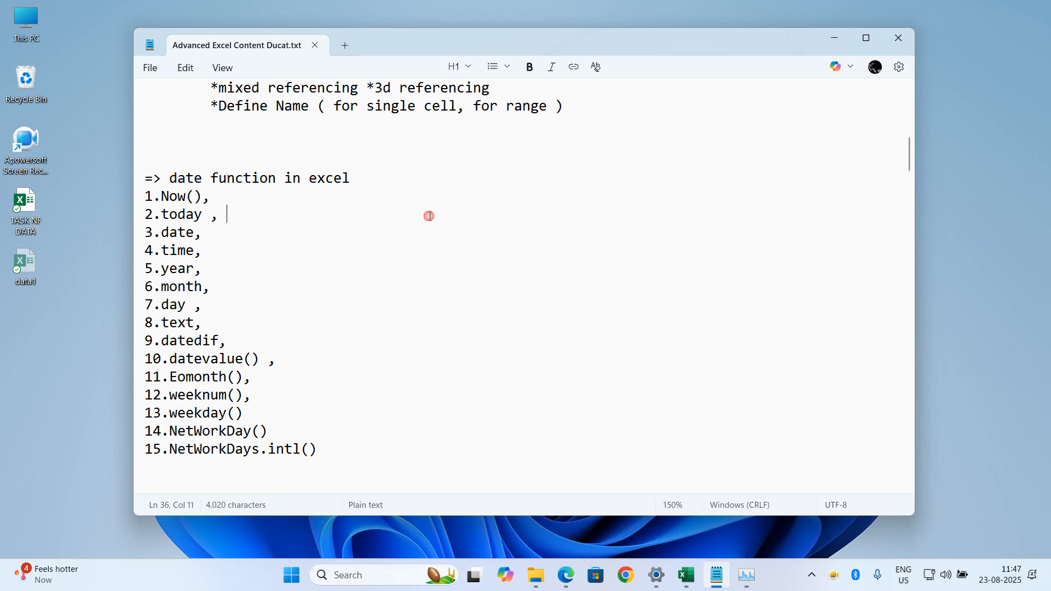
Minimize the notes and open the "date function" workbook from the Work\Excel\excel import export folder on drive C.
{"action": "left_click", "coordinate": [836, 38]}
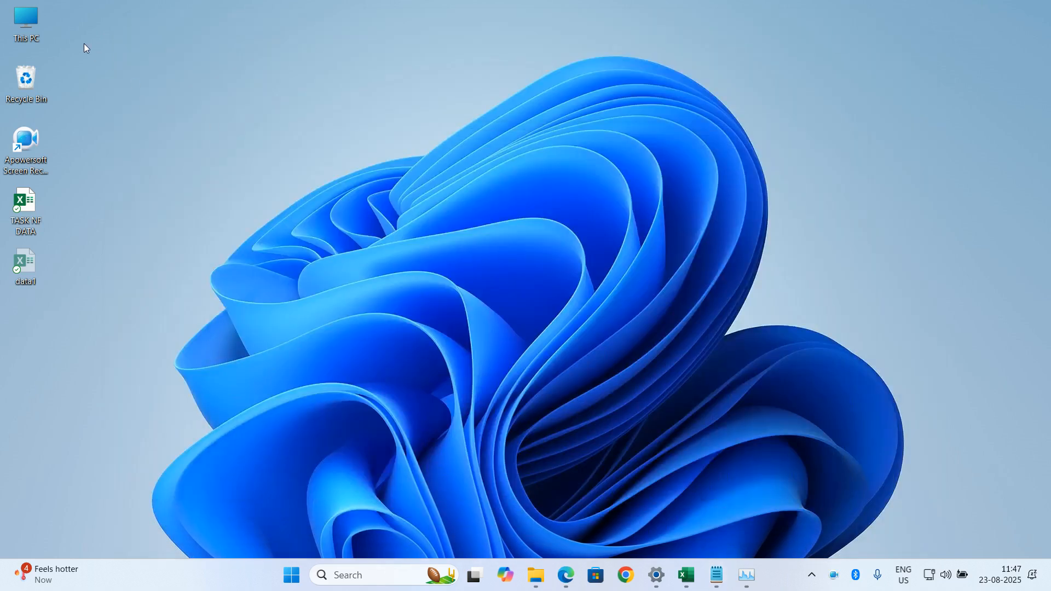
{"action": "double_click", "coordinate": [35, 23]}
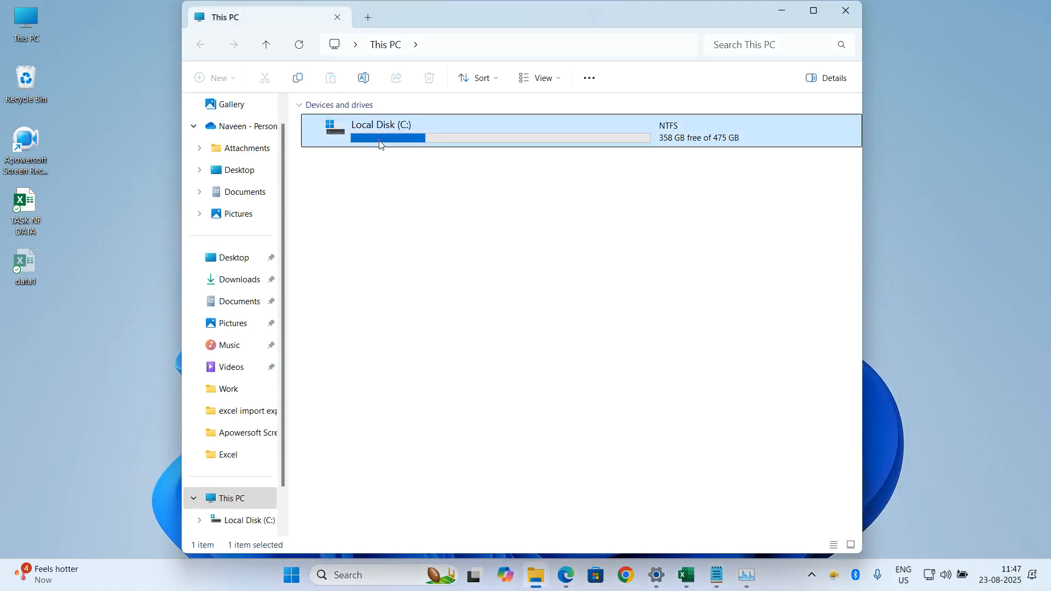
{"action": "double_click", "coordinate": [356, 132]}
{"action": "double_click", "coordinate": [338, 388]}
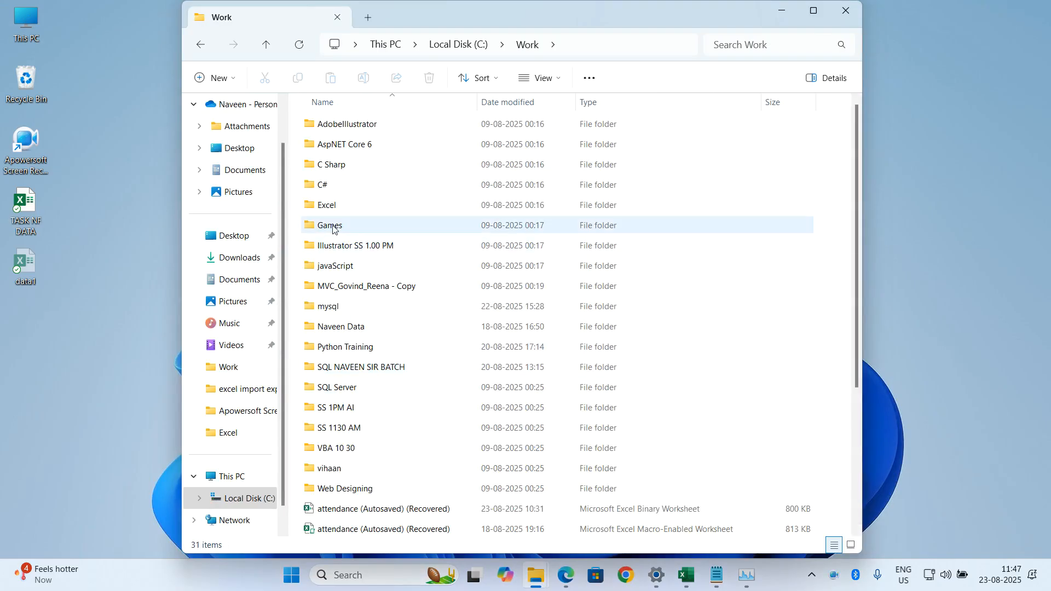
{"action": "double_click", "coordinate": [331, 207]}
{"action": "double_click", "coordinate": [353, 144]}
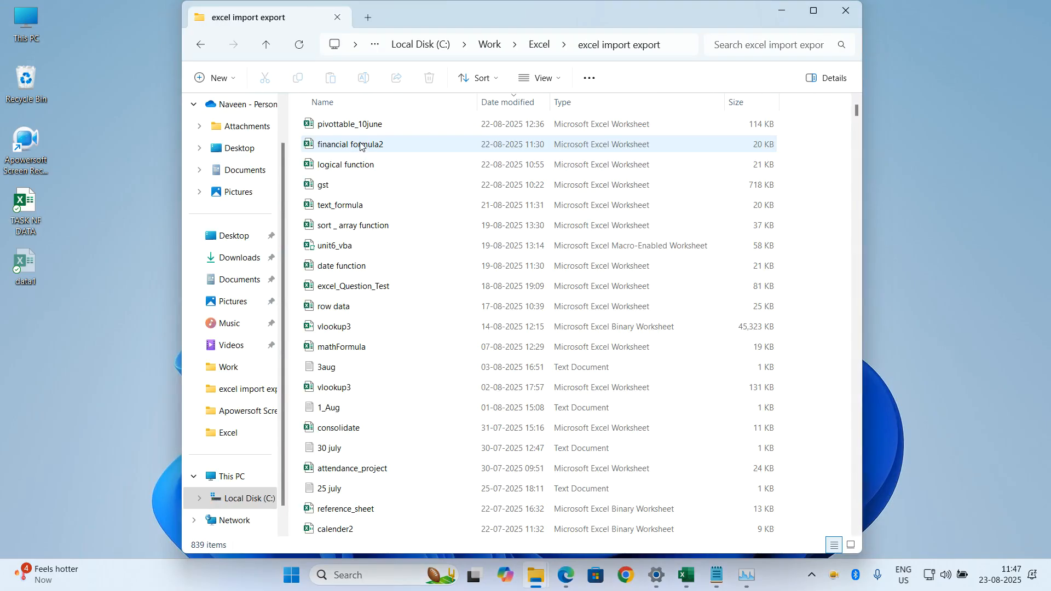
{"action": "double_click", "coordinate": [351, 268]}
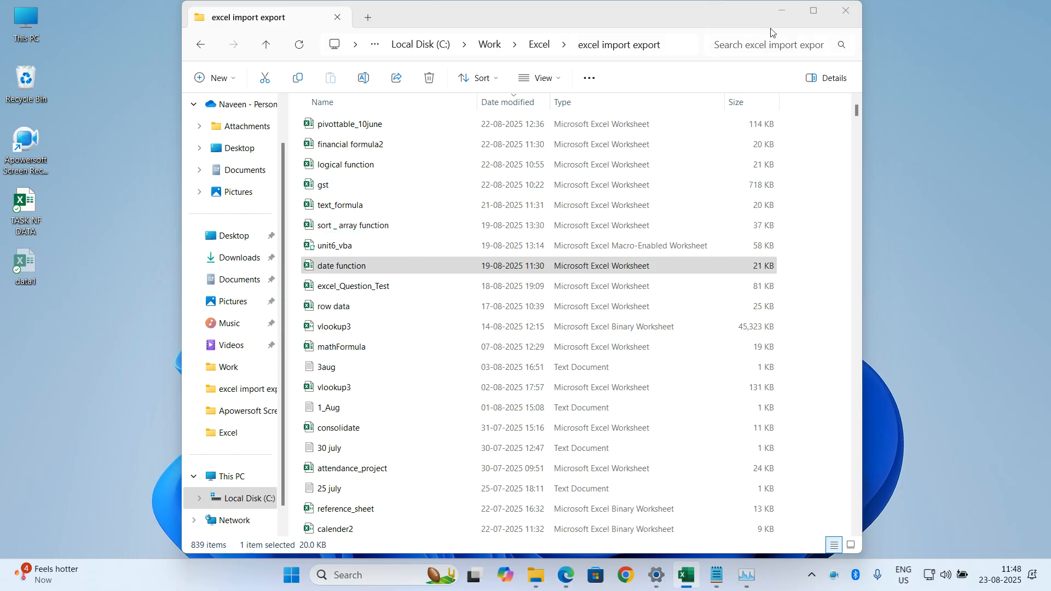
Minimize File Explorer, bring the "date function" workbook to the front in Excel and center its window on the desktop.
{"action": "left_click", "coordinate": [777, 13]}
{"action": "left_click", "coordinate": [686, 575]}
{"action": "left_click", "coordinate": [575, 396]}
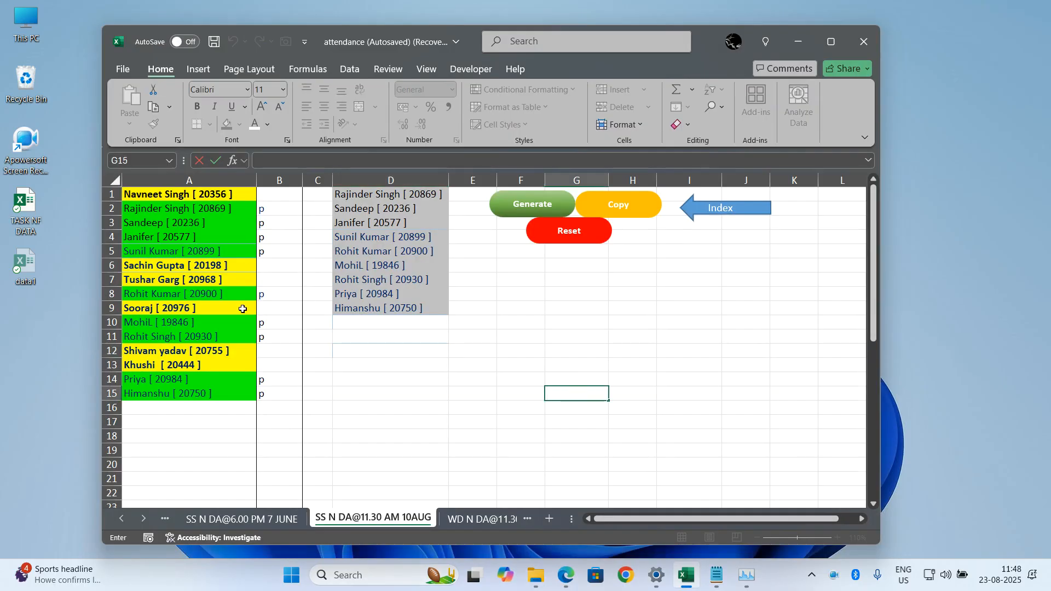
{"action": "key", "text": "alt+Tab"}
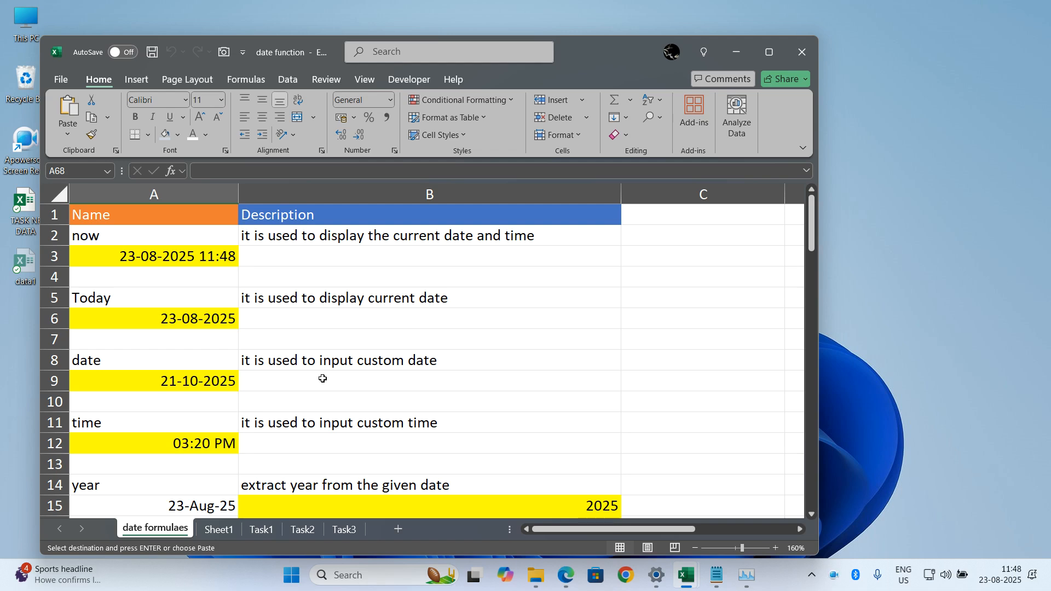
{"action": "left_click_drag", "start_coordinate": [590, 44], "coordinate": [652, 32]}
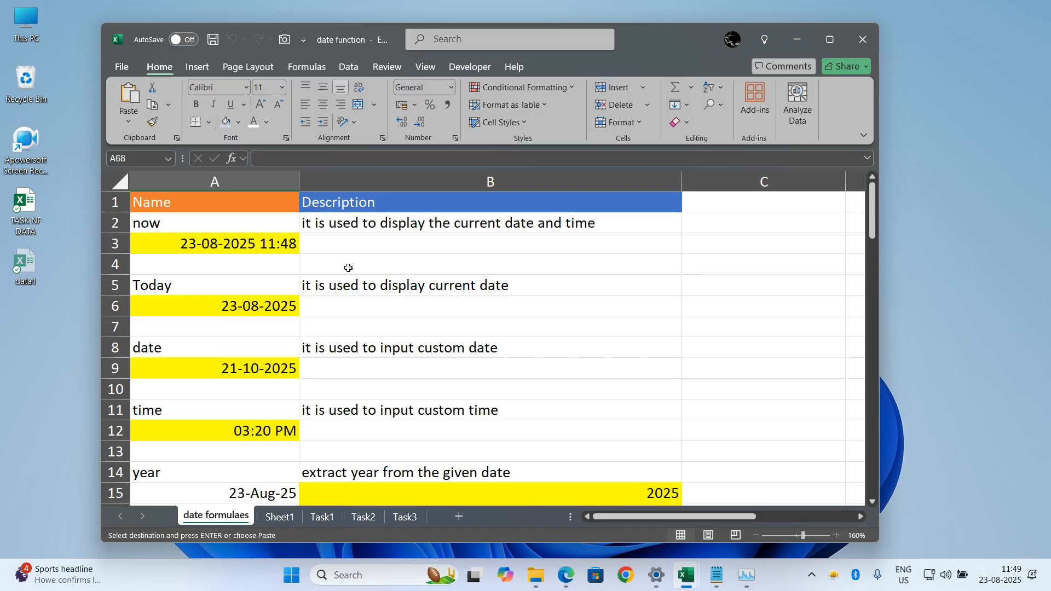
Clear cell A3 under the now heading and enter the formula =now() in it.
{"action": "double_click", "coordinate": [290, 241]}
{"action": "left_click", "coordinate": [380, 273]}
{"action": "left_click", "coordinate": [288, 242]}
{"action": "key", "text": "Delete"}
{"action": "left_click", "coordinate": [390, 256]}
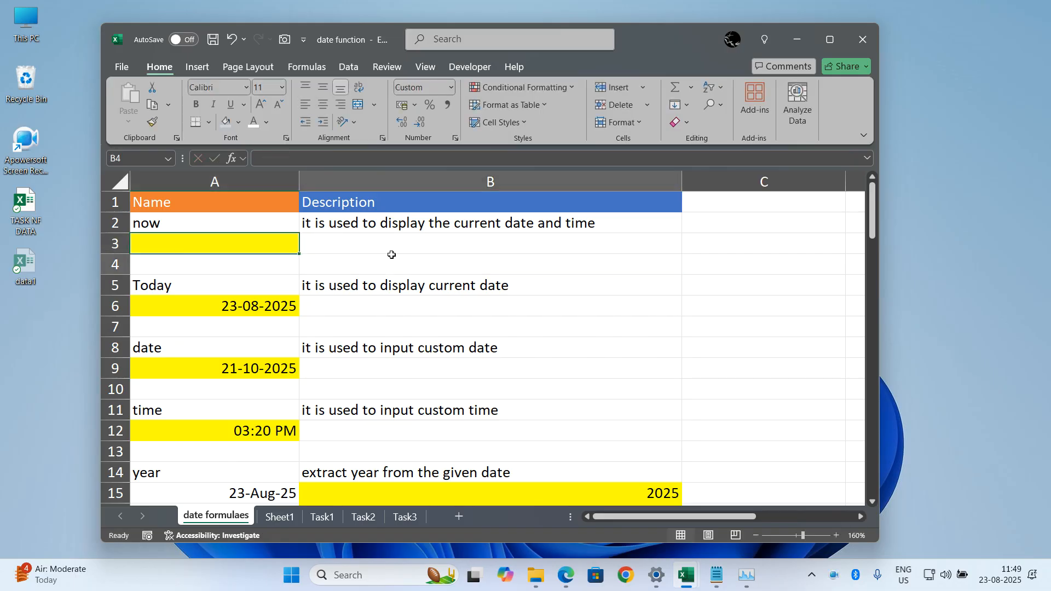
{"action": "left_click", "coordinate": [264, 226]}
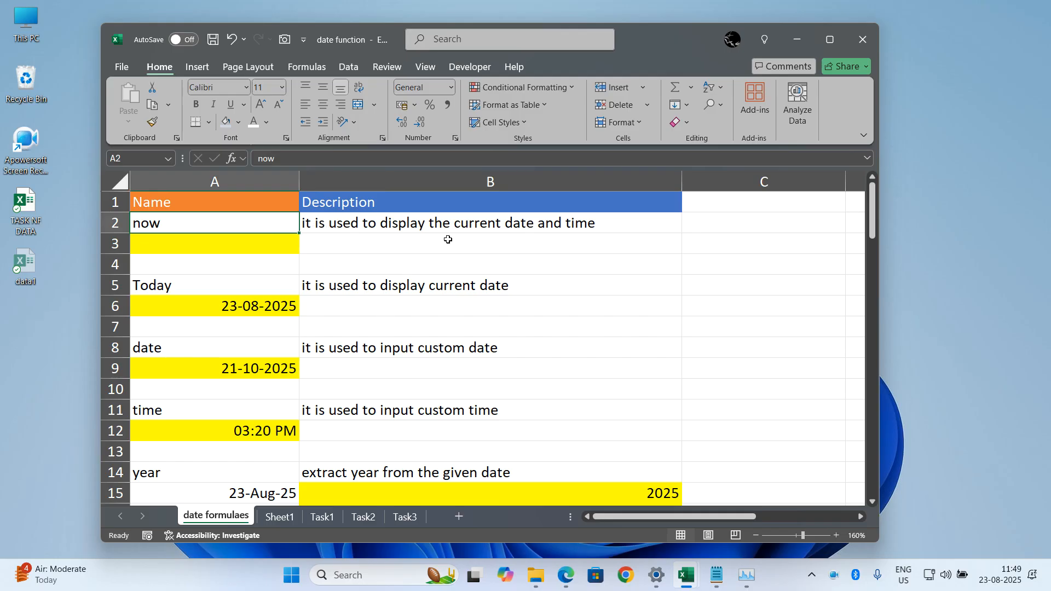
{"action": "left_click", "coordinate": [283, 240]}
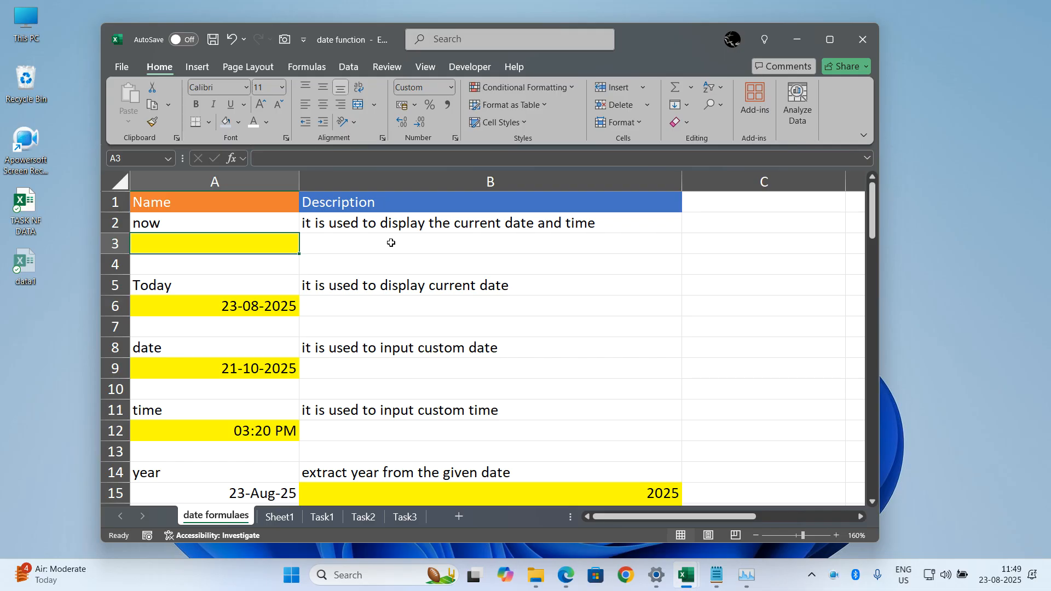
{"action": "type", "text": "="}
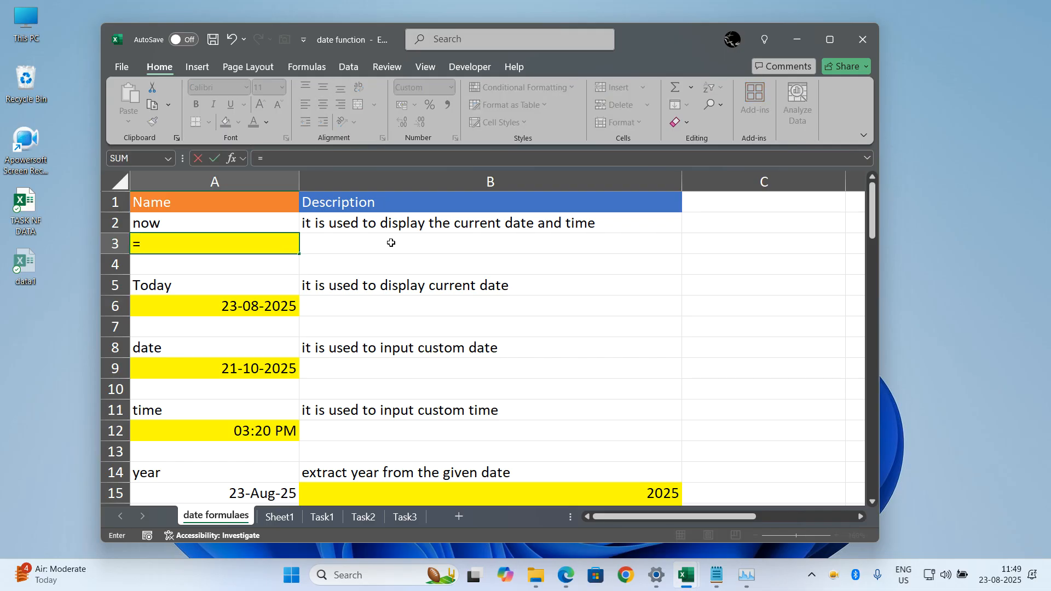
{"action": "type", "text": "now"}
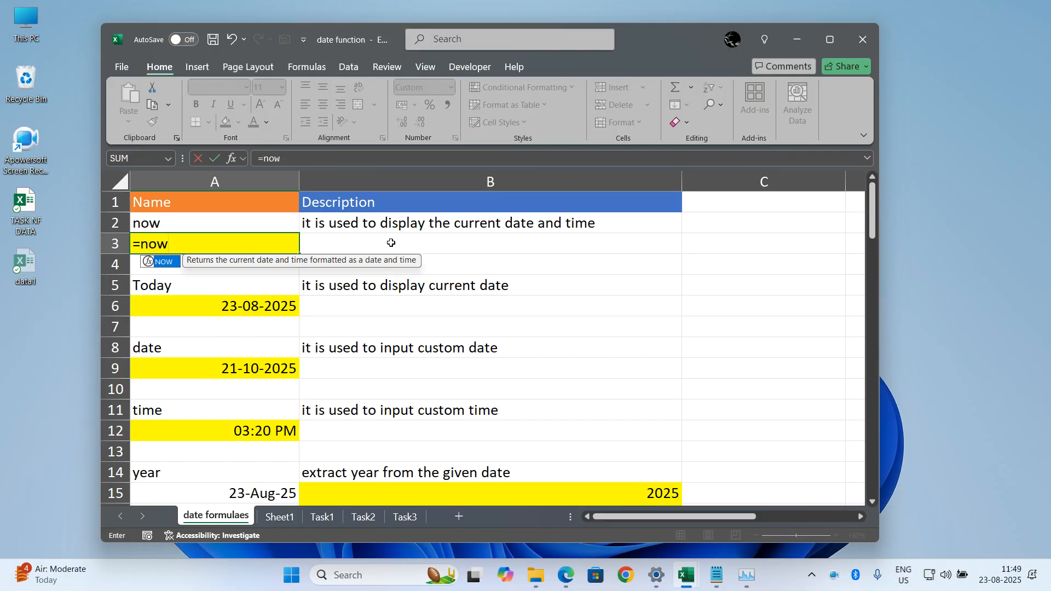
{"action": "type", "text": "()"}
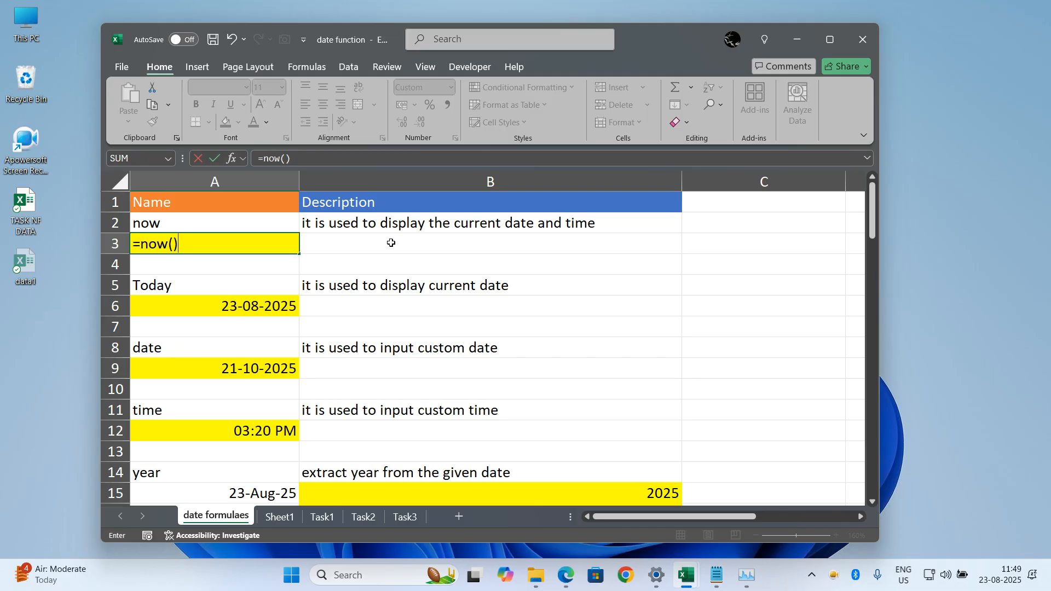
{"action": "key", "text": "Return"}
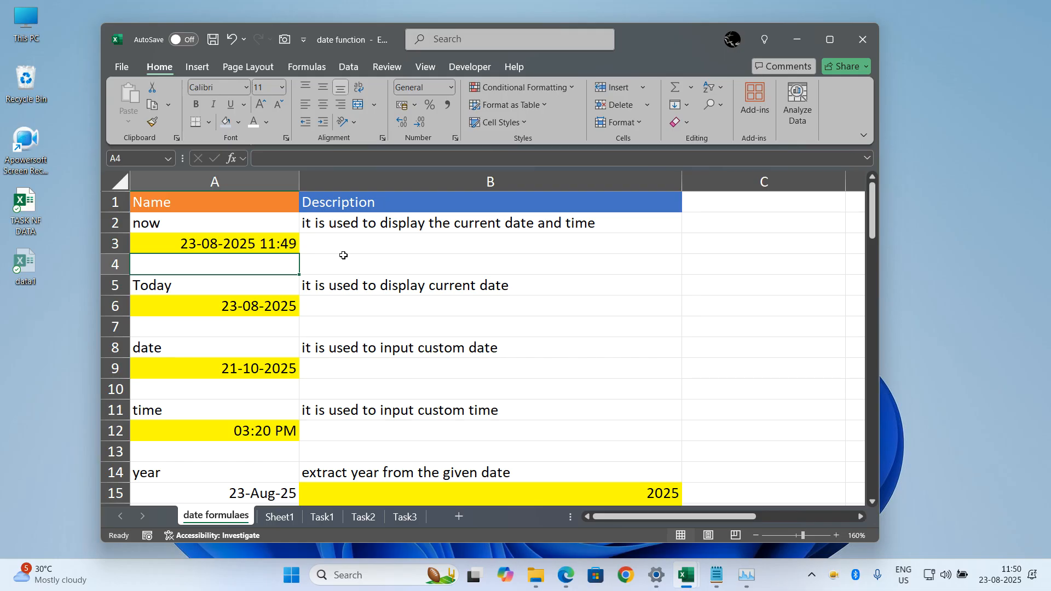
Replace the content of cell A6 under the Today heading with the formula =today().
{"action": "left_click", "coordinate": [221, 286]}
{"action": "left_click", "coordinate": [234, 306]}
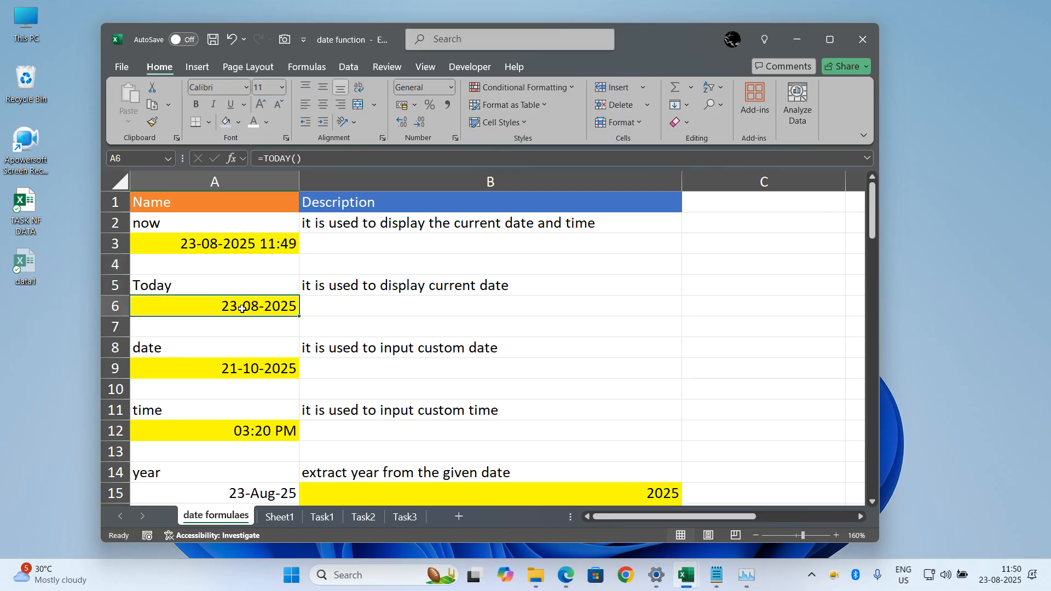
{"action": "type", "text": "="}
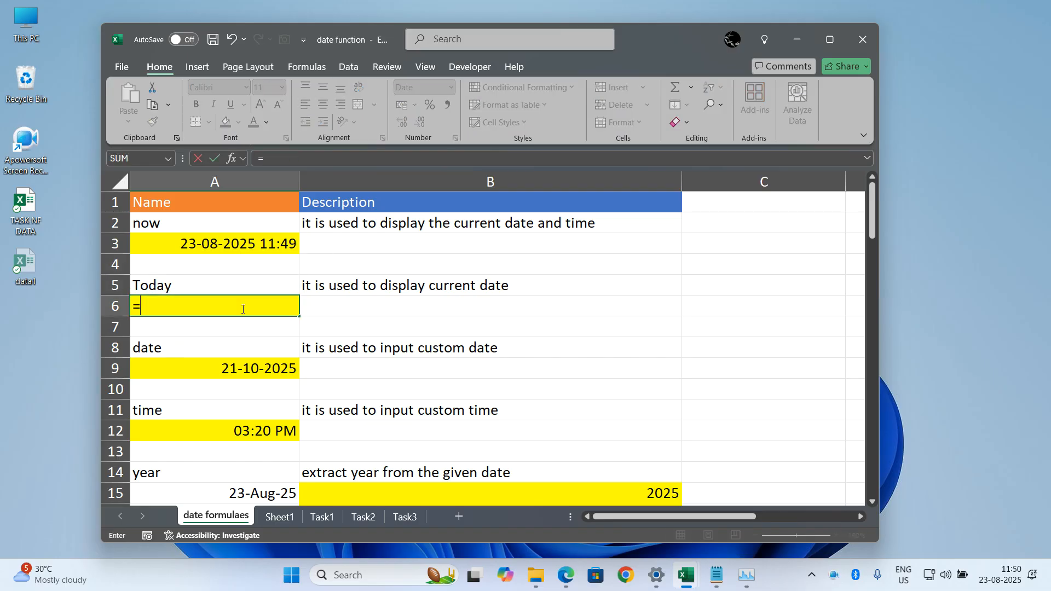
{"action": "type", "text": "today()"}
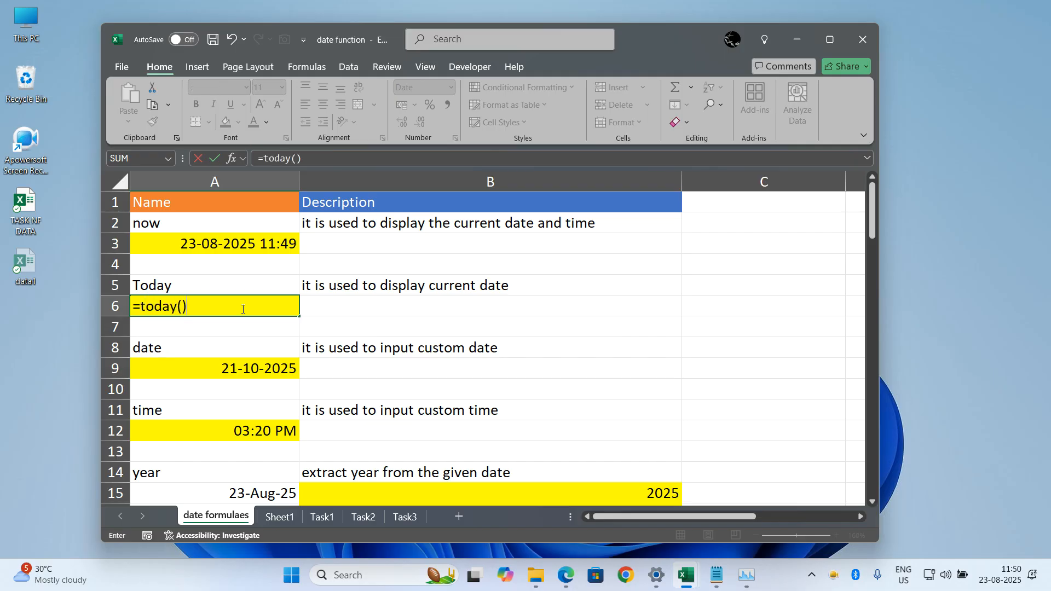
{"action": "key", "text": "Return"}
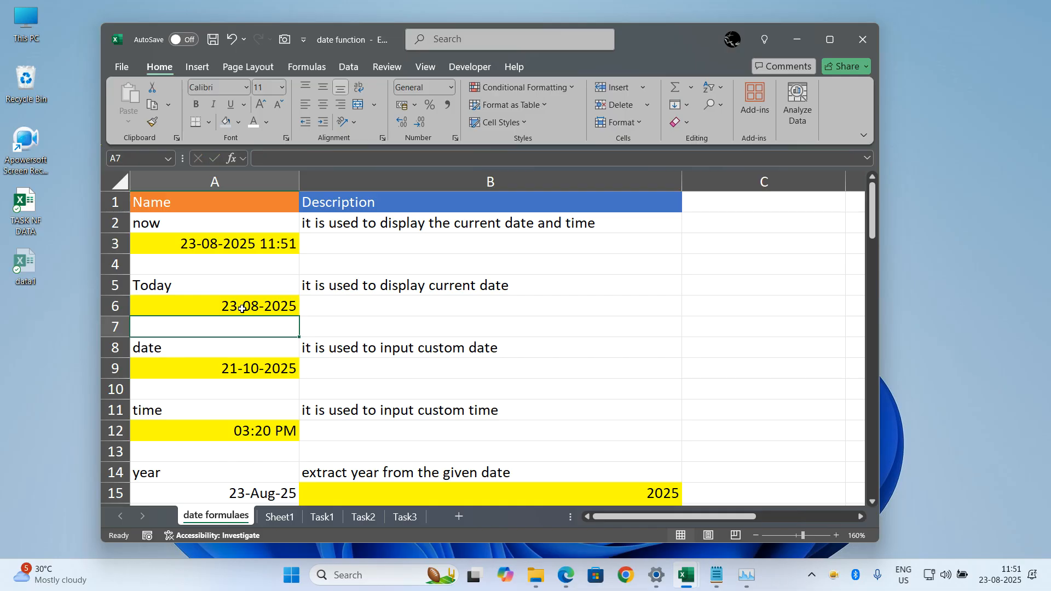
Replace the content of cell A9 under the date heading with the formula =date(2004,2,17).
{"action": "left_click", "coordinate": [240, 366]}
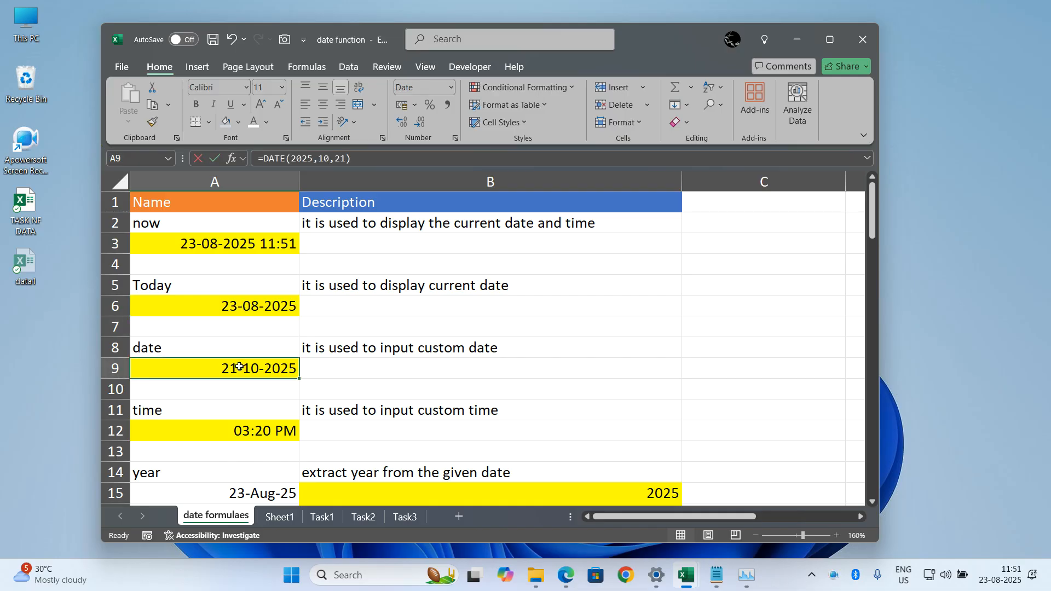
{"action": "type", "text": "="}
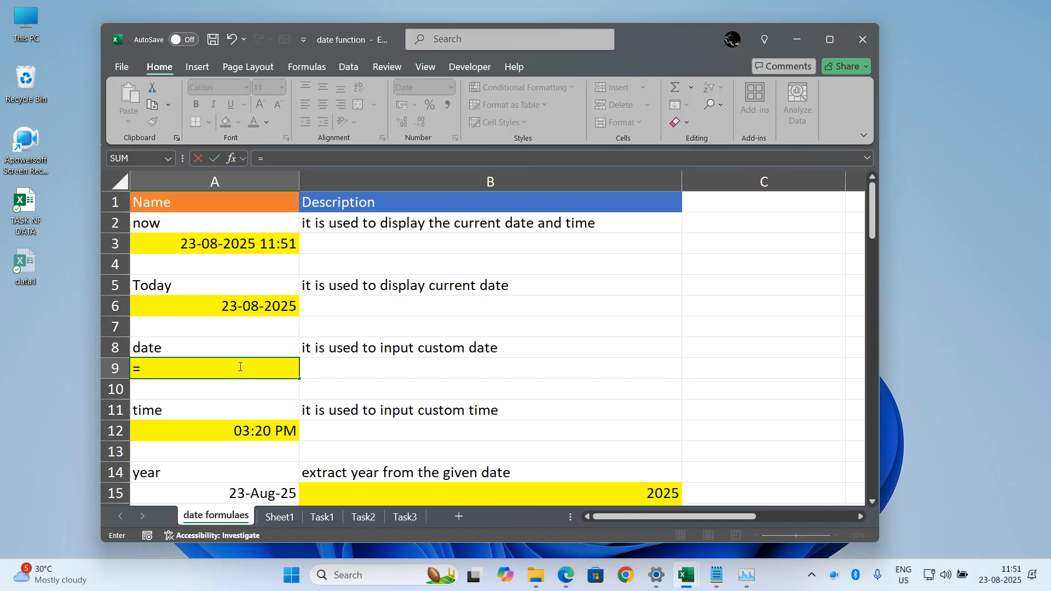
{"action": "type", "text": "date("}
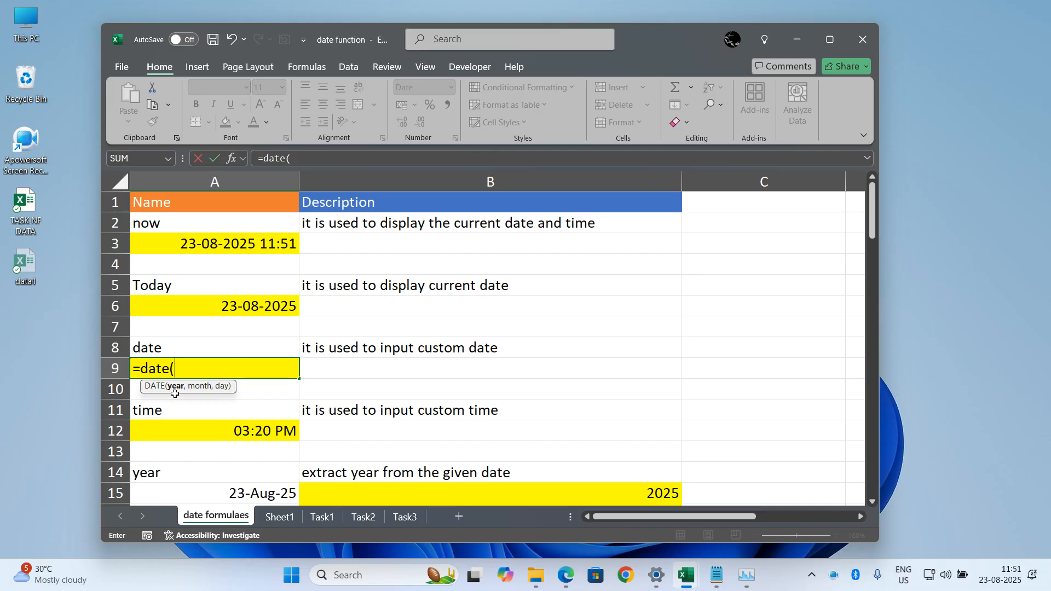
{"action": "type", "text": "2004,2,17"}
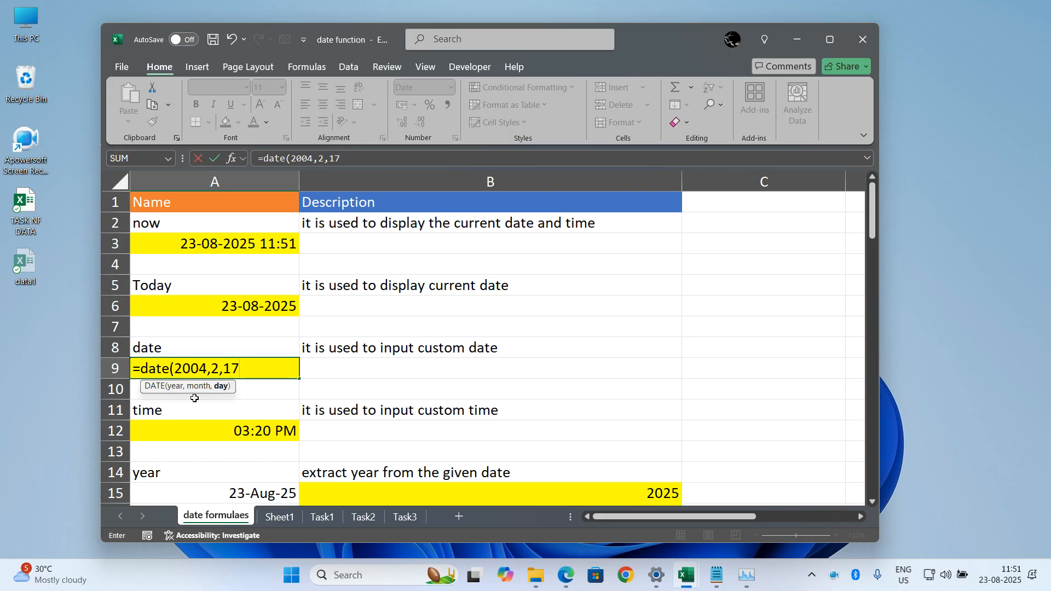
{"action": "type", "text": ")"}
{"action": "key", "text": "Return"}
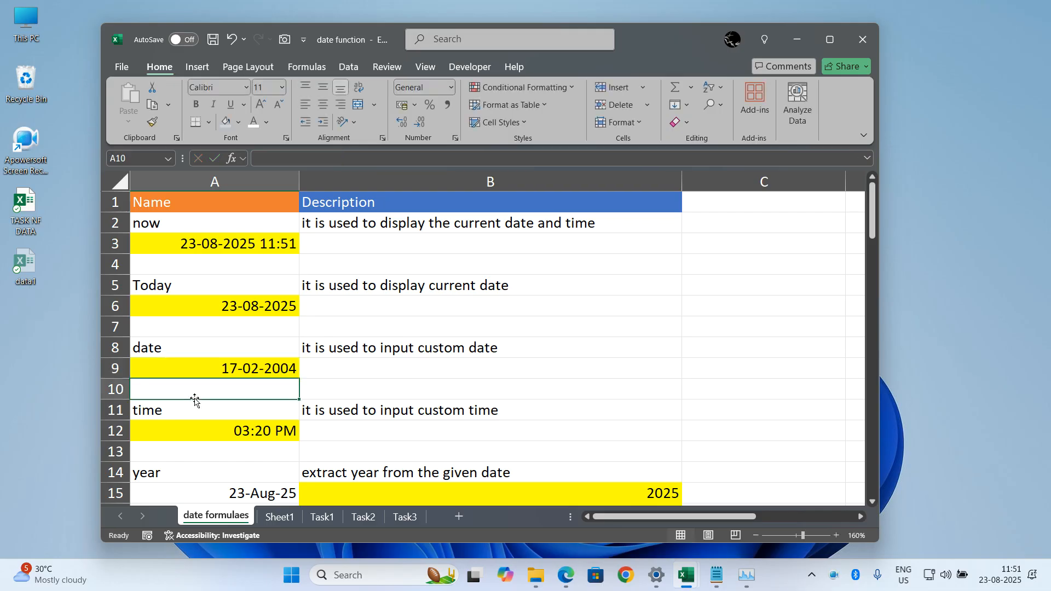
Replace the content of cell A12 under the time heading with the formula =time(6,15,0).
{"action": "scroll", "coordinate": [195, 402], "scroll_direction": "down", "scroll_amount": 3}
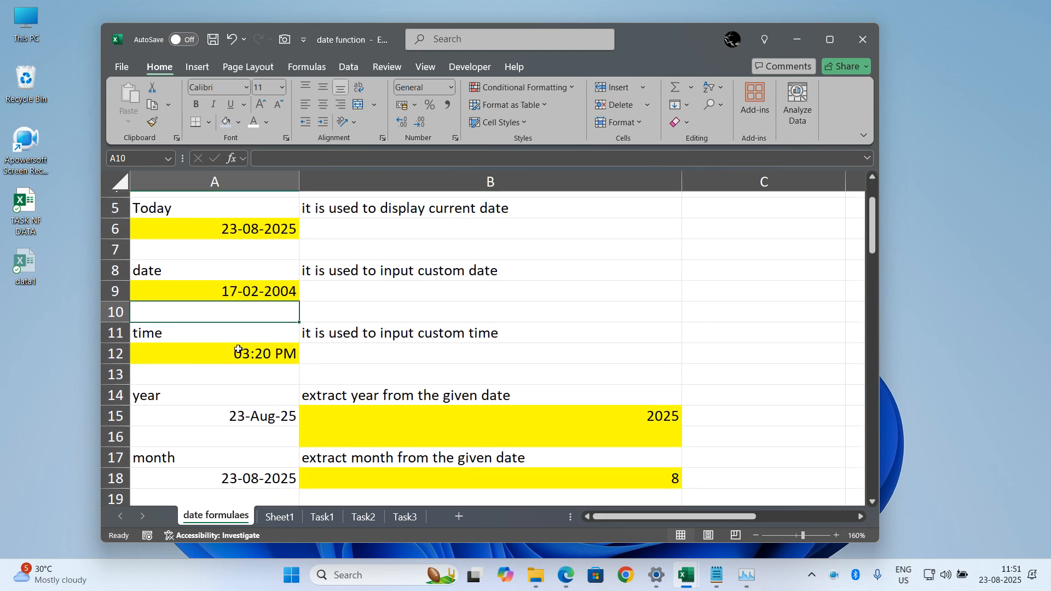
{"action": "left_click", "coordinate": [237, 351]}
{"action": "type", "text": "="}
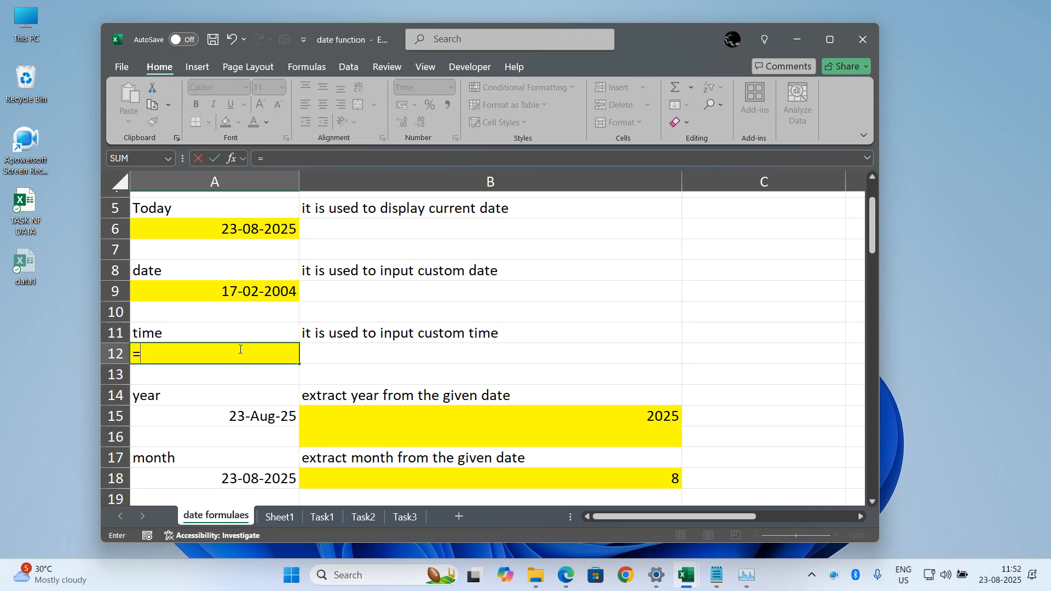
{"action": "type", "text": "time"}
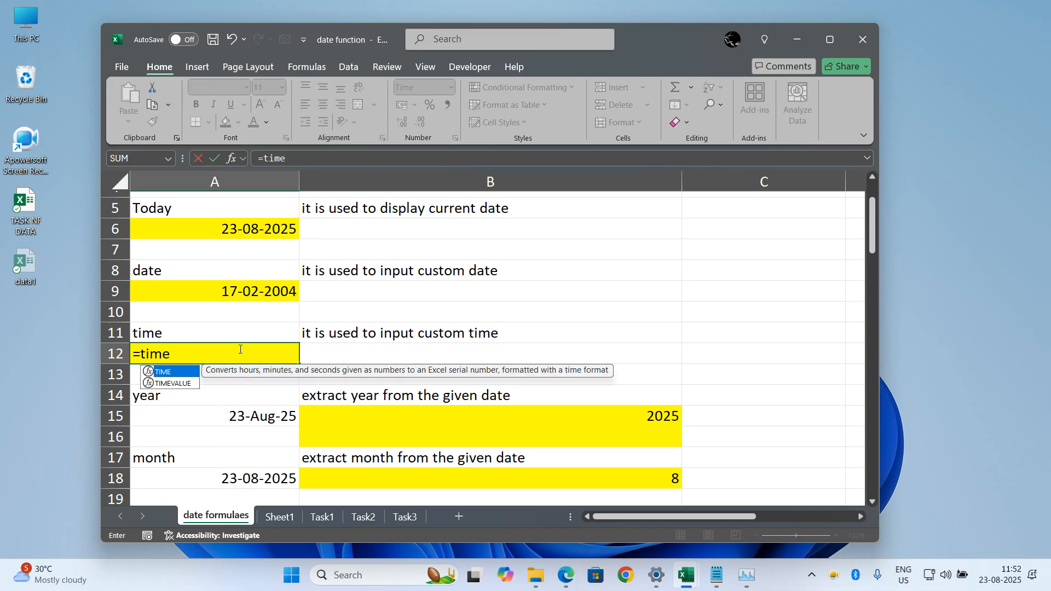
{"action": "type", "text": "("}
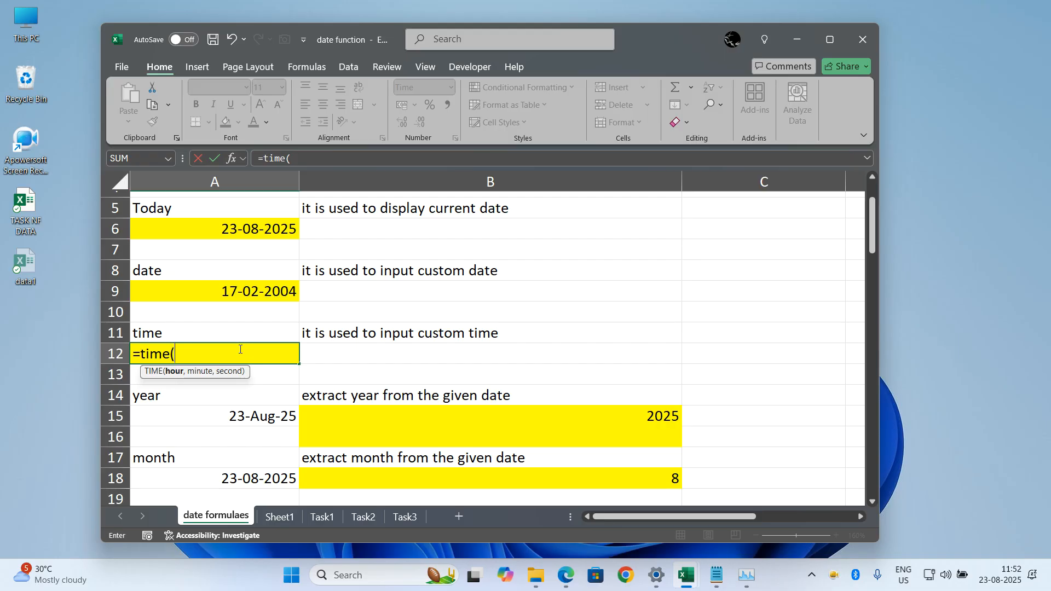
{"action": "type", "text": "6,15,0)"}
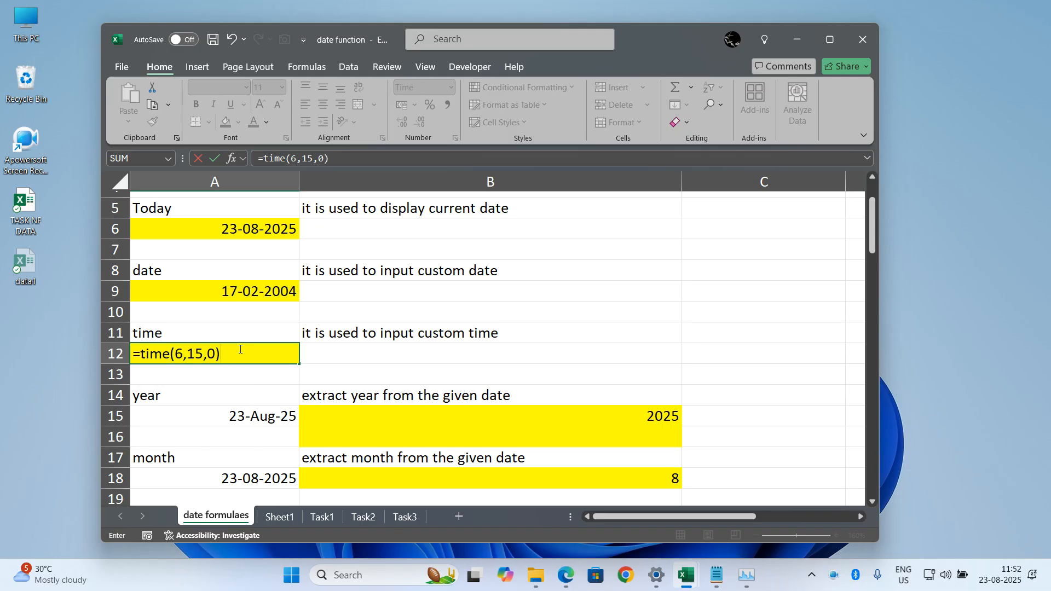
{"action": "key", "text": "Return"}
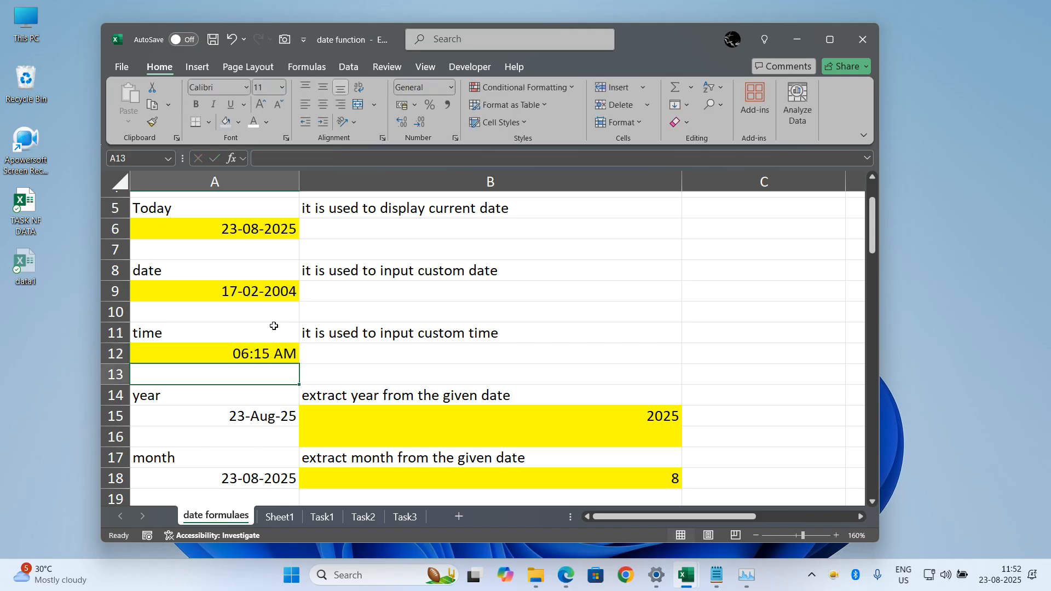
Change the hour argument of the TIME formula in cell A12 to 18.
{"action": "double_click", "coordinate": [255, 357]}
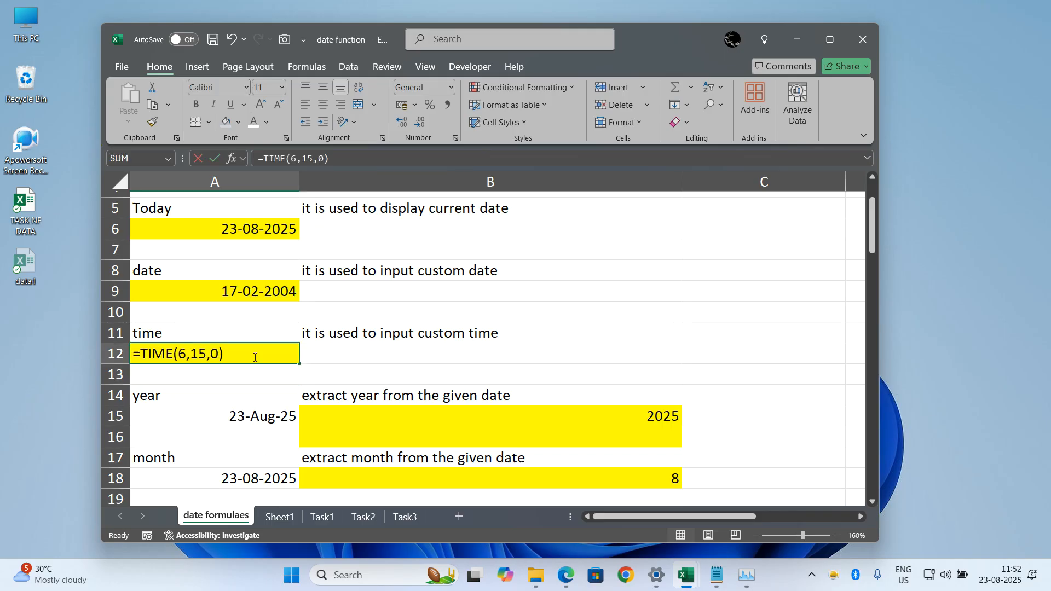
{"action": "left_click", "coordinate": [187, 354]}
{"action": "key", "text": "BackSpace"}
{"action": "type", "text": "18"}
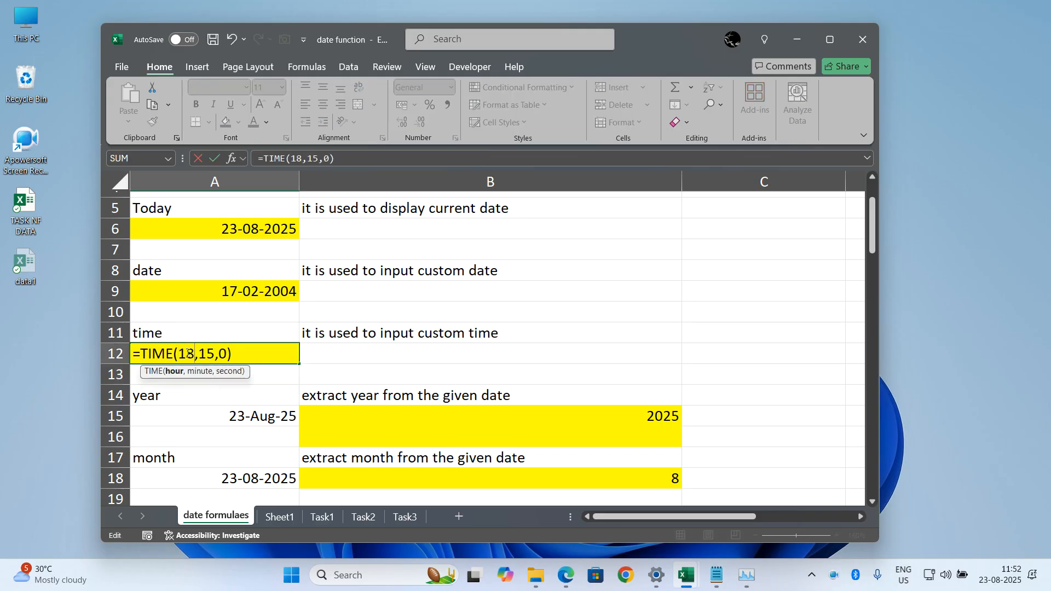
{"action": "key", "text": "Return"}
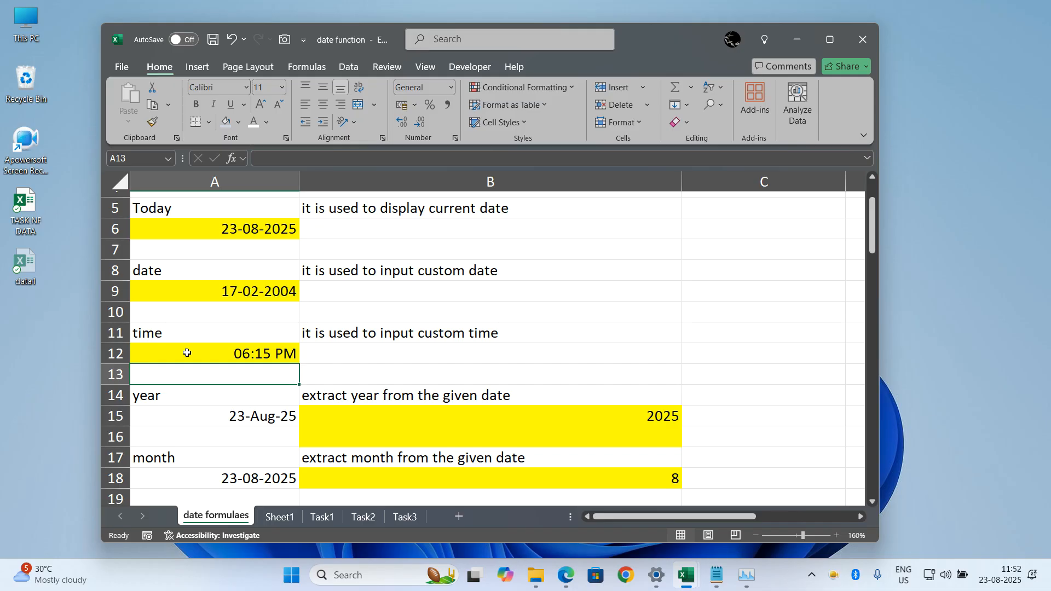
Re-enter the year extraction in cell B15 with the formula =year(A15), referencing the date beside it.
{"action": "scroll", "coordinate": [187, 353], "scroll_direction": "down", "scroll_amount": 1}
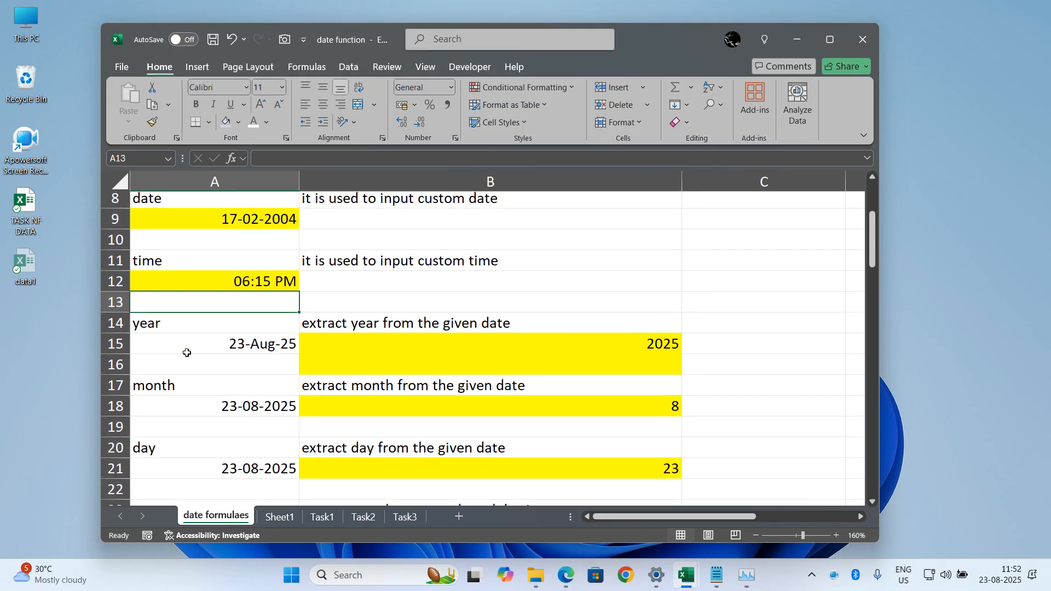
{"action": "left_click", "coordinate": [212, 320]}
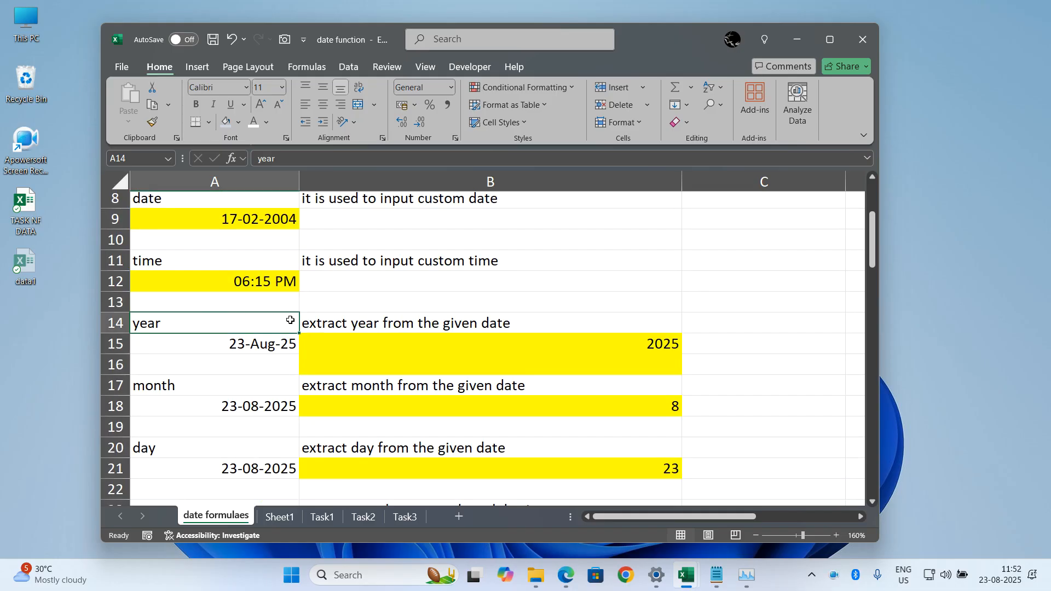
{"action": "left_click", "coordinate": [353, 337]}
{"action": "type", "text": "="}
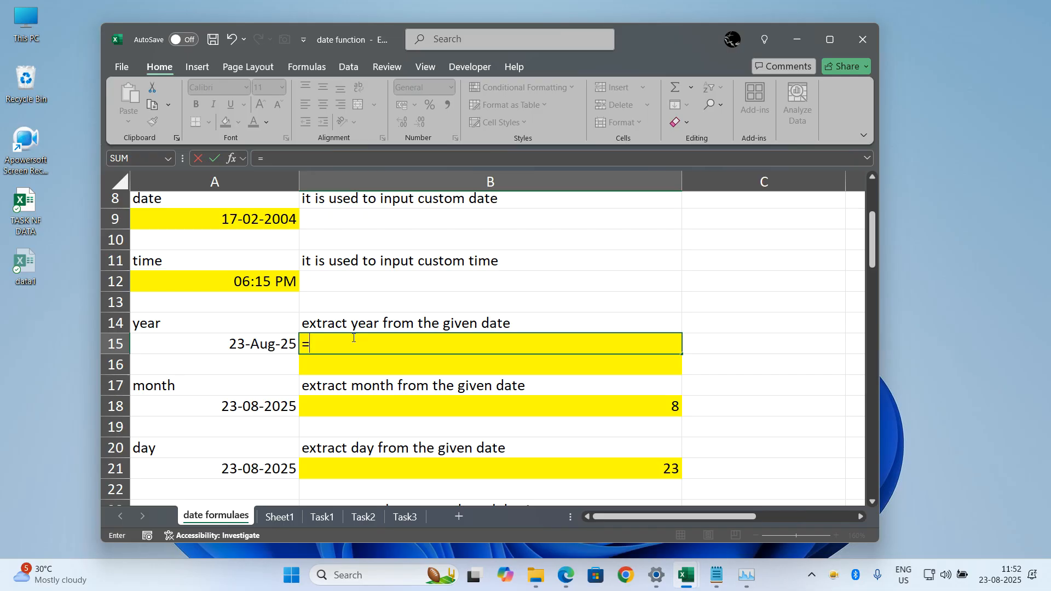
{"action": "type", "text": "year("}
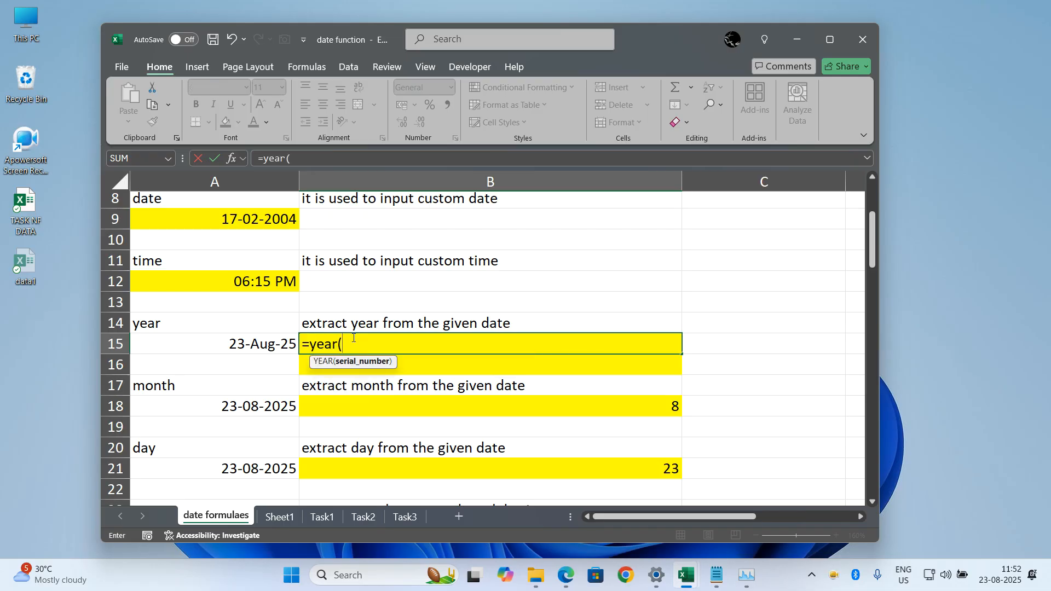
{"action": "left_click", "coordinate": [285, 348]}
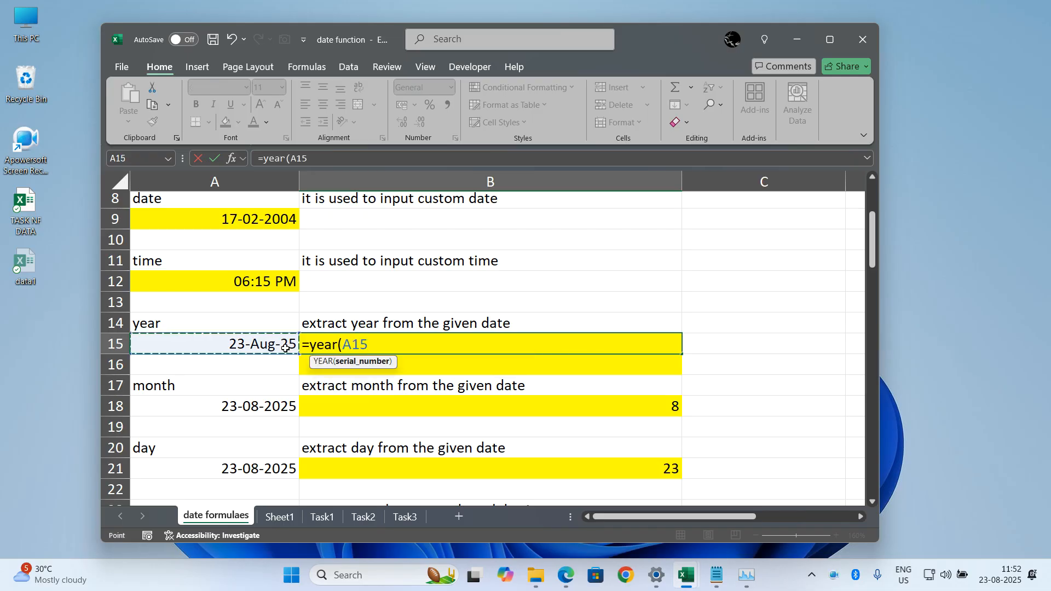
{"action": "type", "text": ")"}
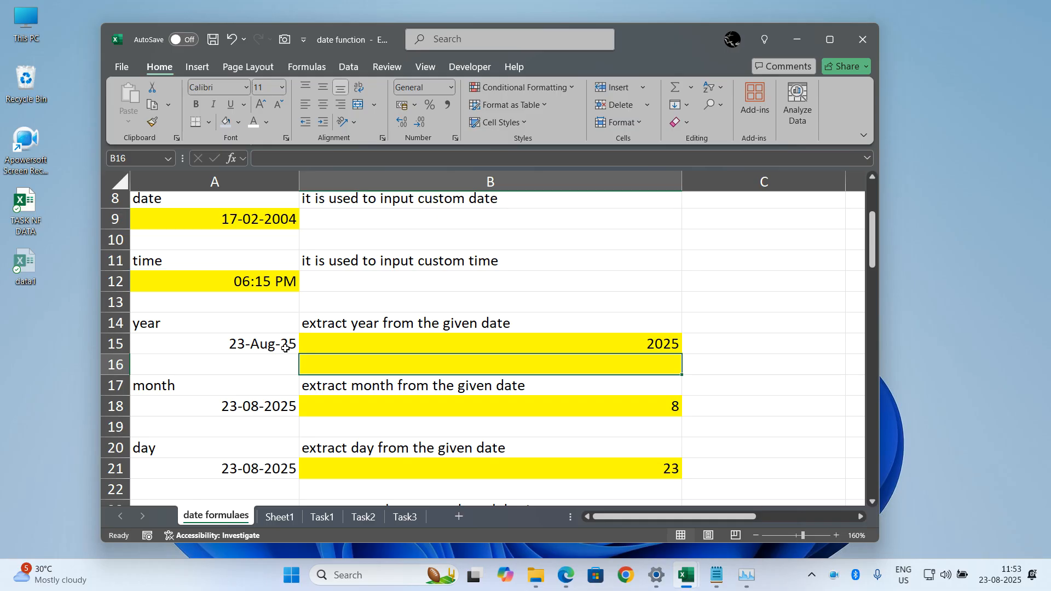
Re-enter the month extraction in cell B18 with the formula =month(A18).
{"action": "scroll", "coordinate": [539, 358], "scroll_direction": "down", "scroll_amount": 1}
{"action": "left_click", "coordinate": [539, 359]}
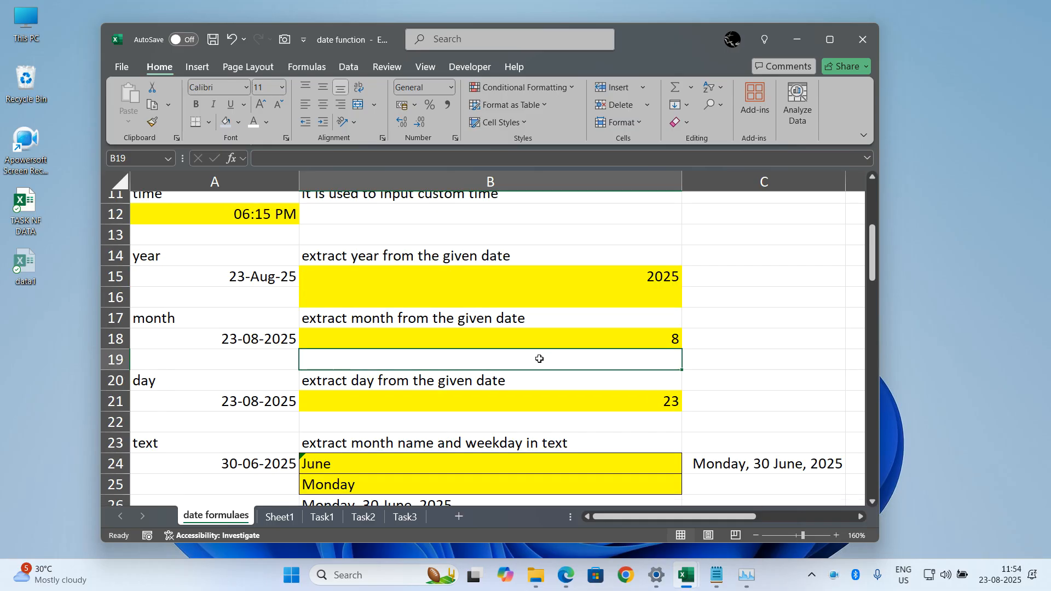
{"action": "left_click", "coordinate": [570, 327]}
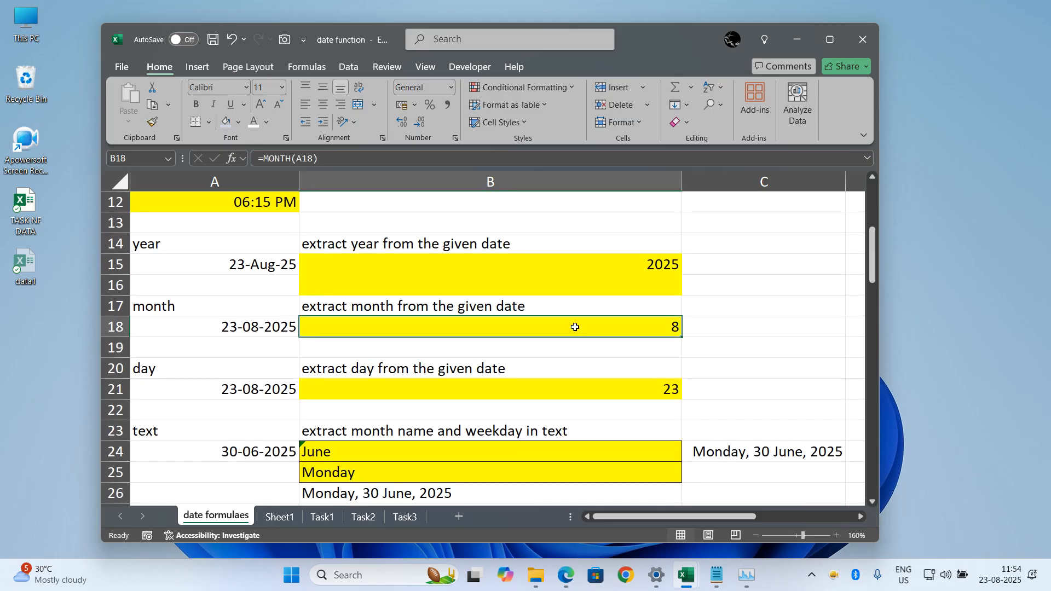
{"action": "type", "text": "=month("}
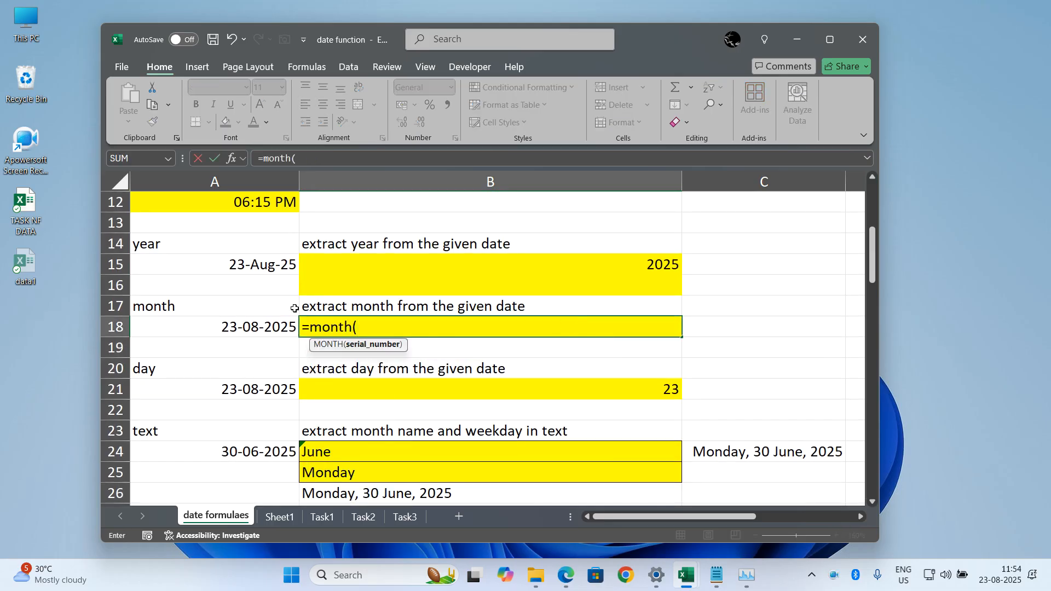
{"action": "left_click", "coordinate": [257, 327]}
{"action": "type", "text": ")"}
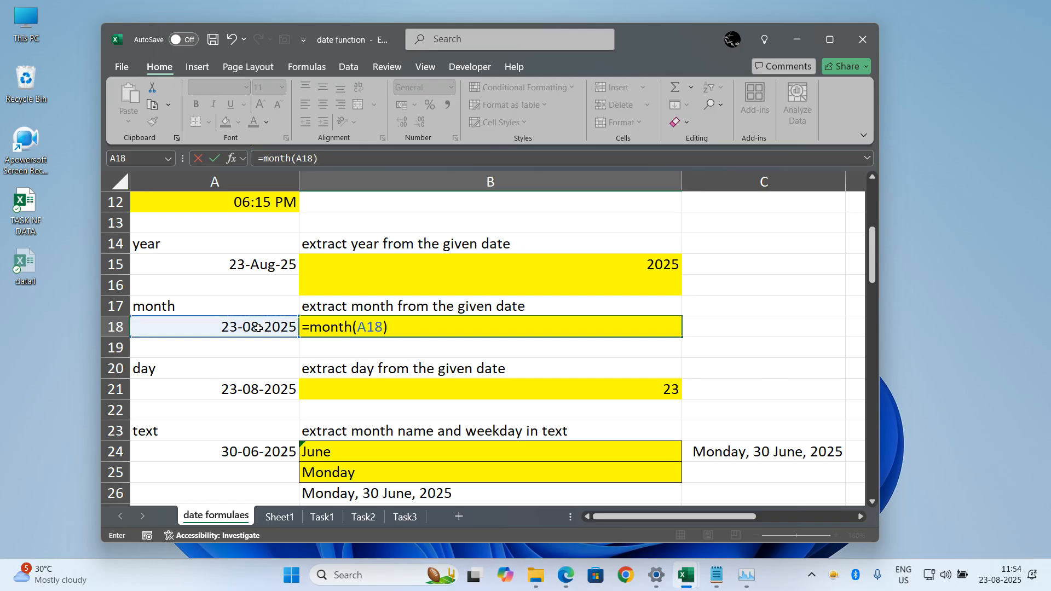
{"action": "key", "text": "Return"}
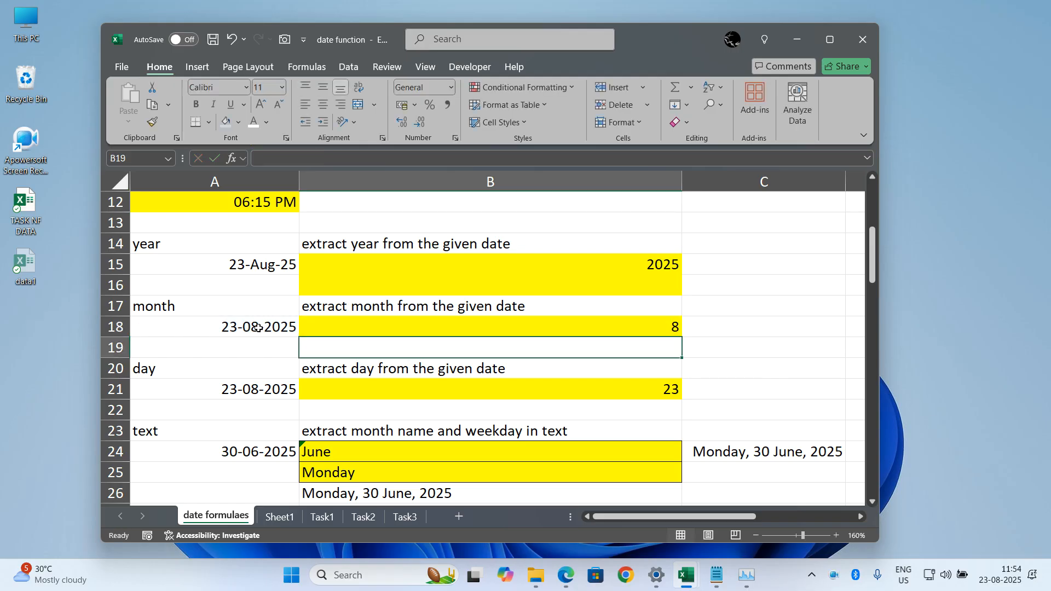
Re-enter the day extraction in cell B21 with the formula =day(A21).
{"action": "scroll", "coordinate": [257, 326], "scroll_direction": "down", "scroll_amount": 1}
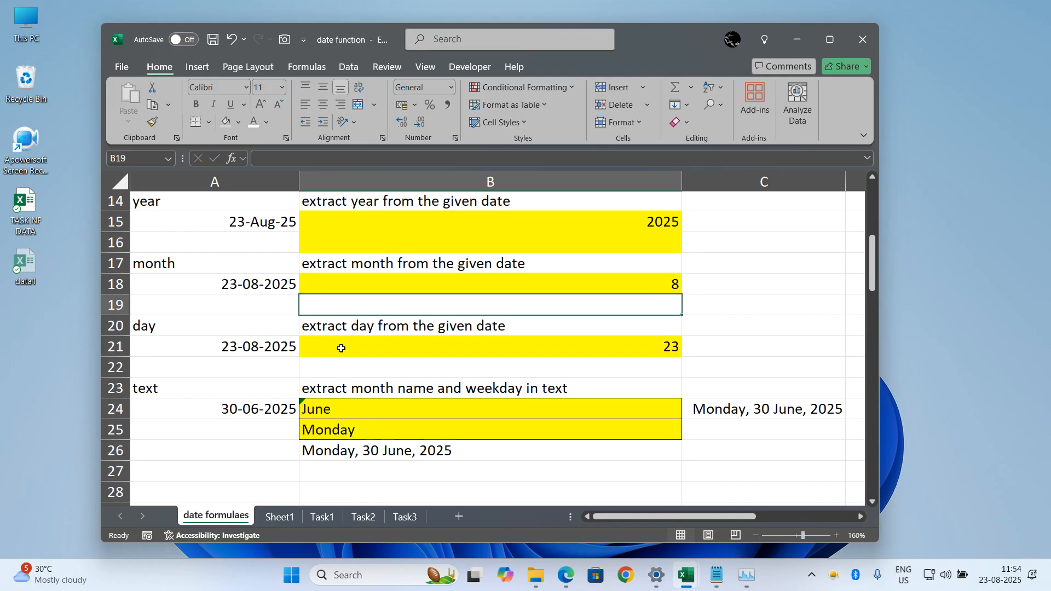
{"action": "left_click", "coordinate": [386, 344]}
{"action": "type", "text": "=day("}
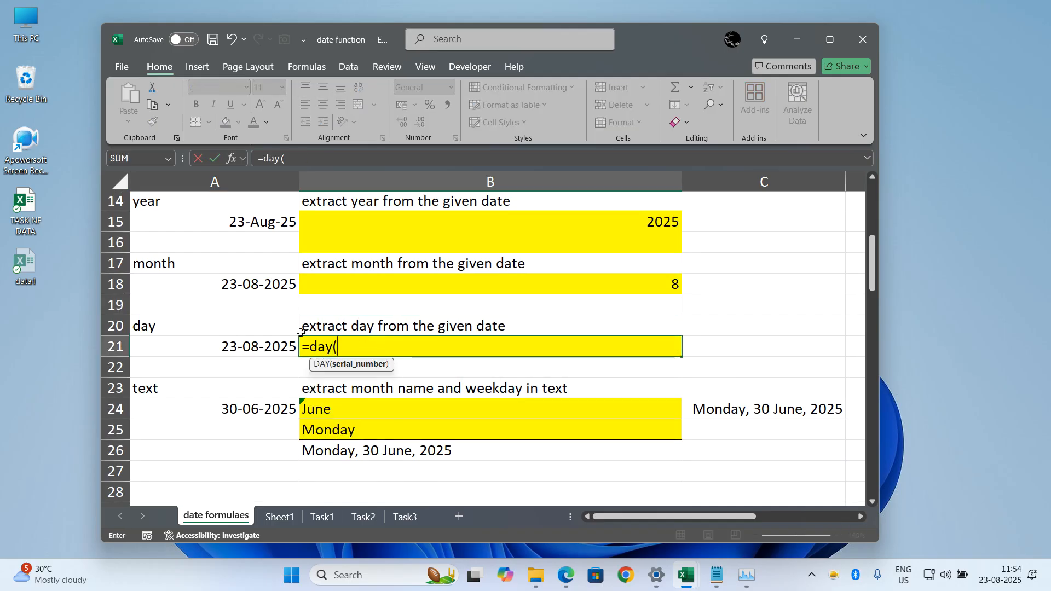
{"action": "left_click", "coordinate": [272, 344]}
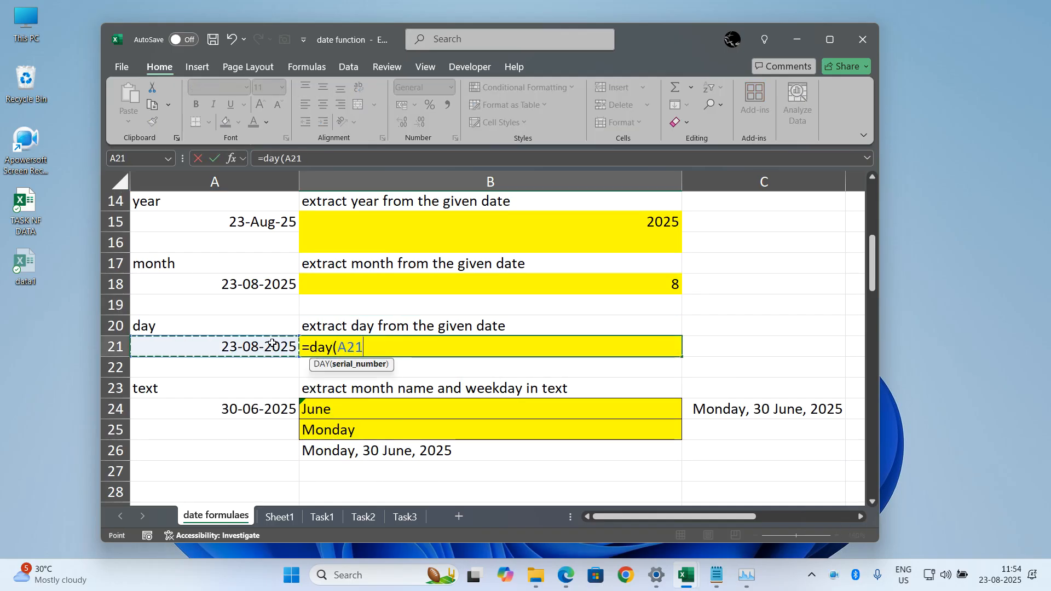
{"action": "type", "text": ")"}
{"action": "key", "text": "Return"}
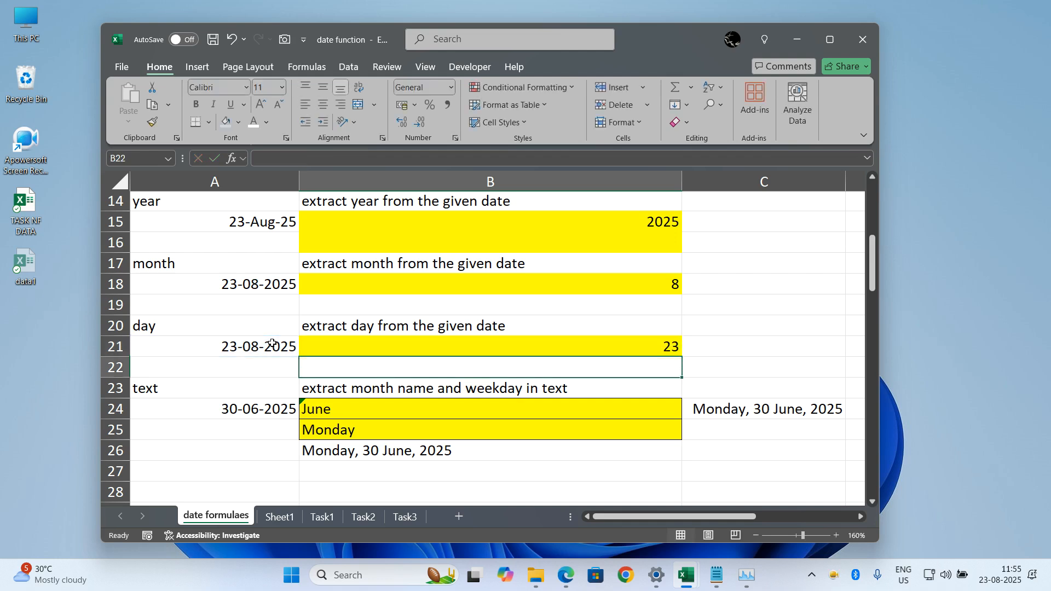
Clear the contents of cells B24 to B27 in the text function example.
{"action": "scroll", "coordinate": [273, 344], "scroll_direction": "down", "scroll_amount": 1}
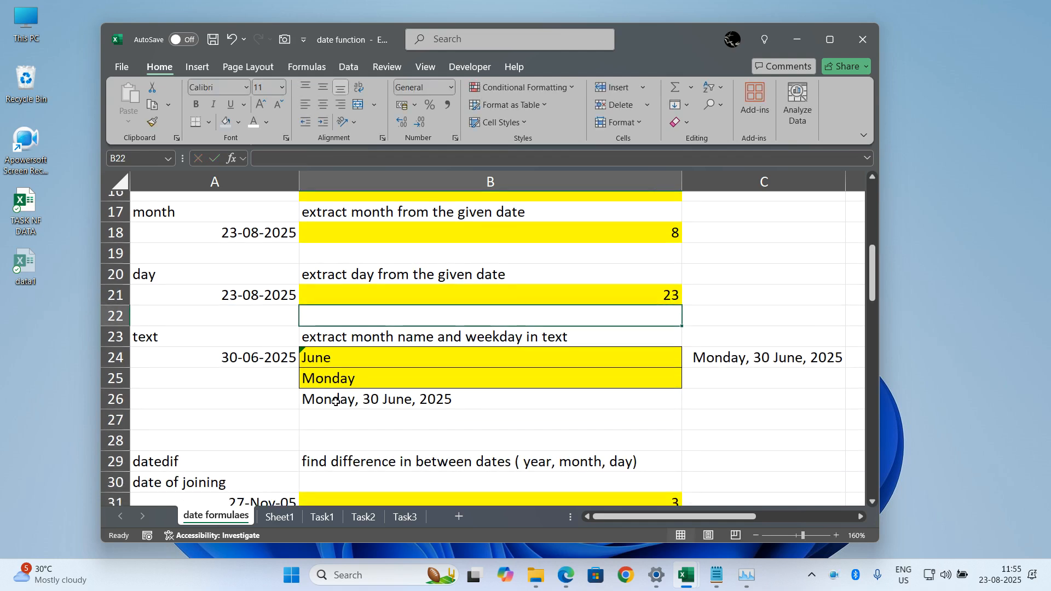
{"action": "left_click_drag", "start_coordinate": [346, 419], "coordinate": [374, 350]}
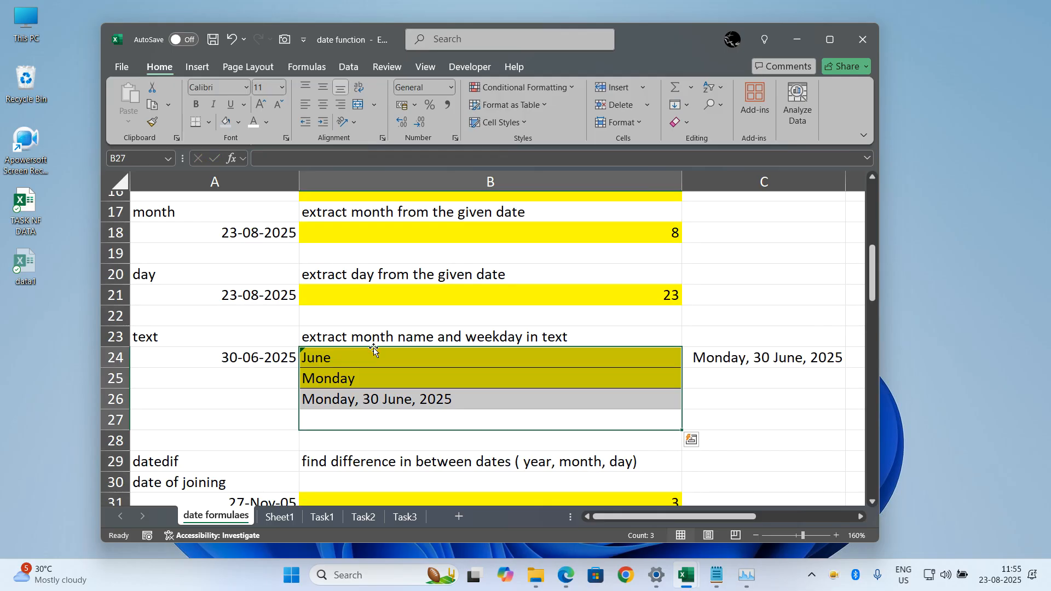
{"action": "key", "text": "Delete"}
Re-enter the month name extraction in cell B24 with the formula =text(A24,"MMMM").
{"action": "left_click", "coordinate": [389, 356]}
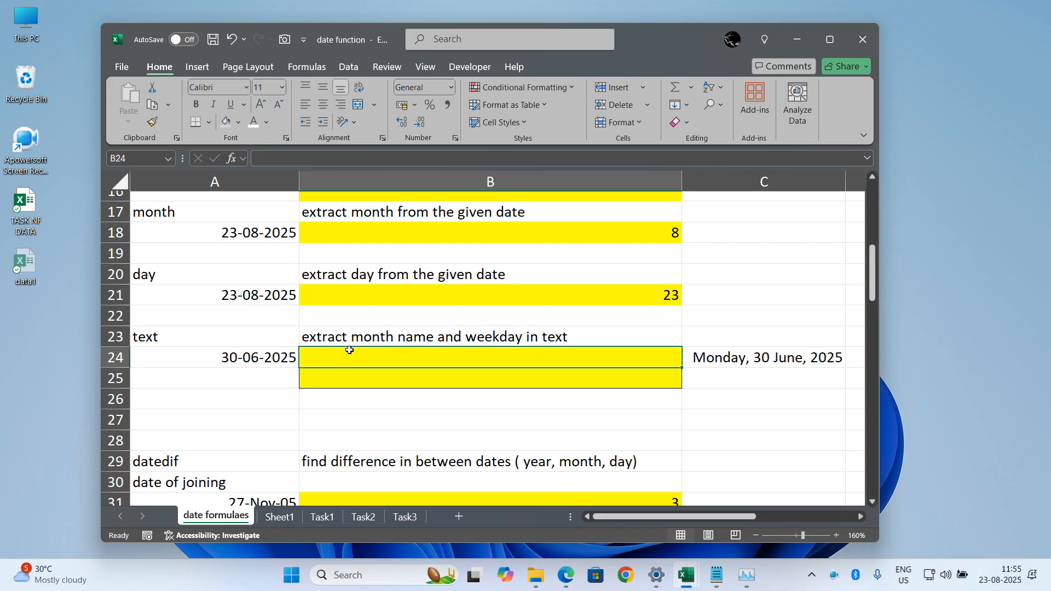
{"action": "type", "text": "te"}
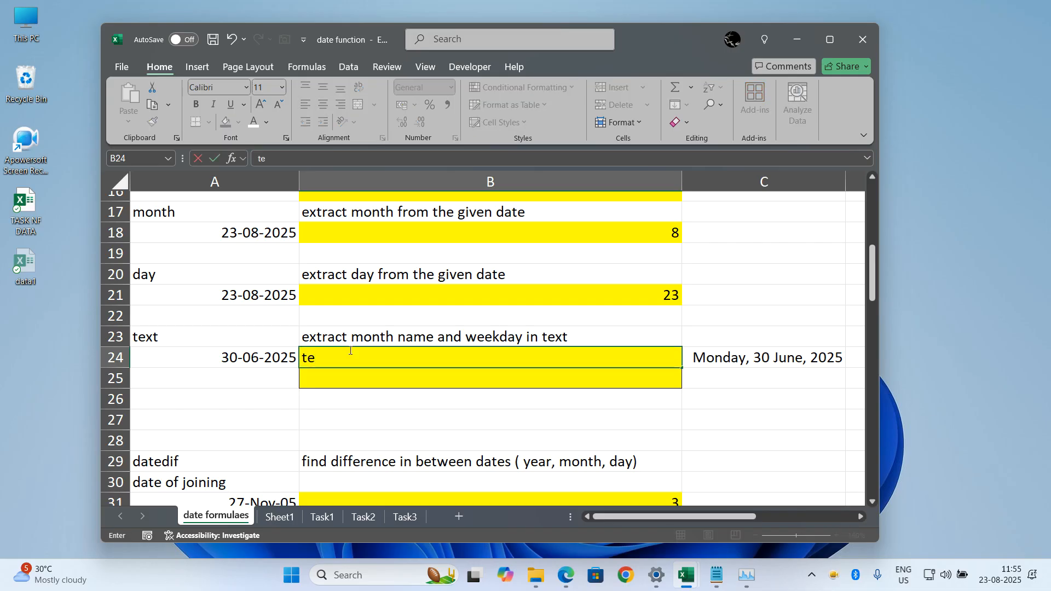
{"action": "key", "text": "BackSpace"}
{"action": "key", "text": "BackSpace"}
{"action": "type", "text": "=text("}
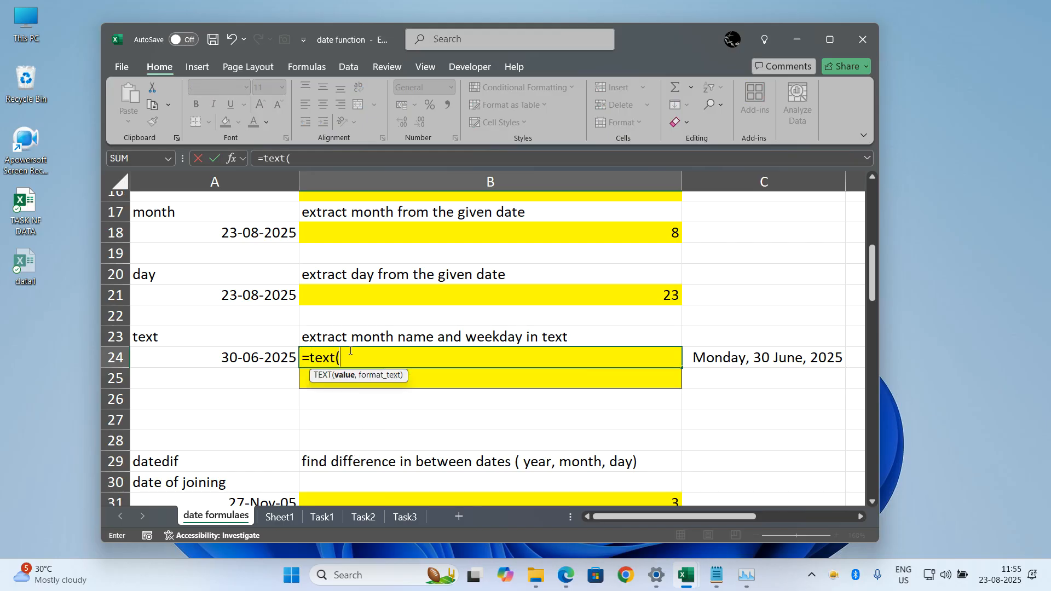
{"action": "left_click", "coordinate": [274, 356]}
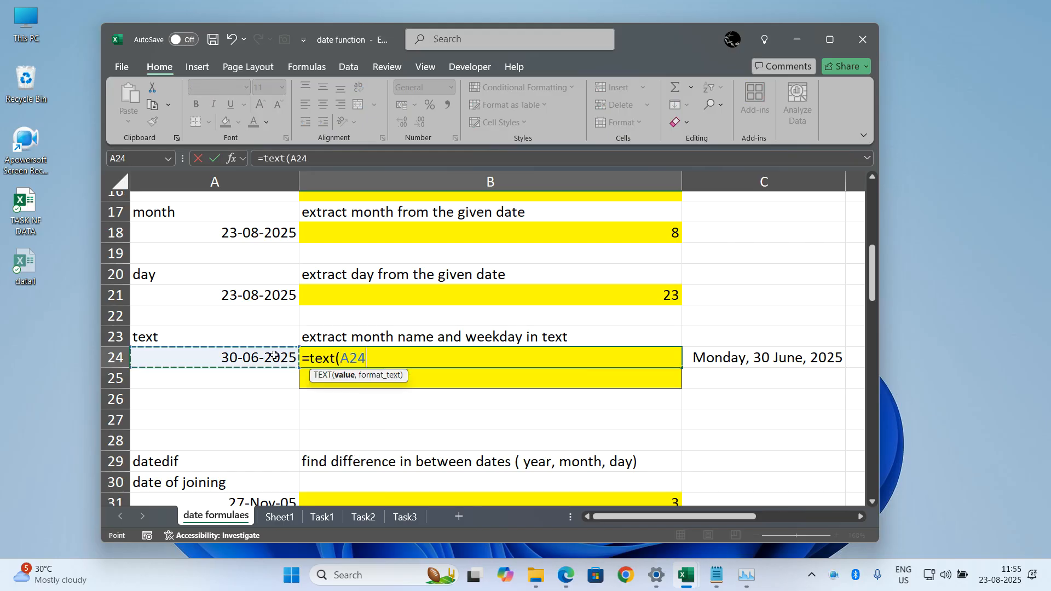
{"action": "type", "text": ","}
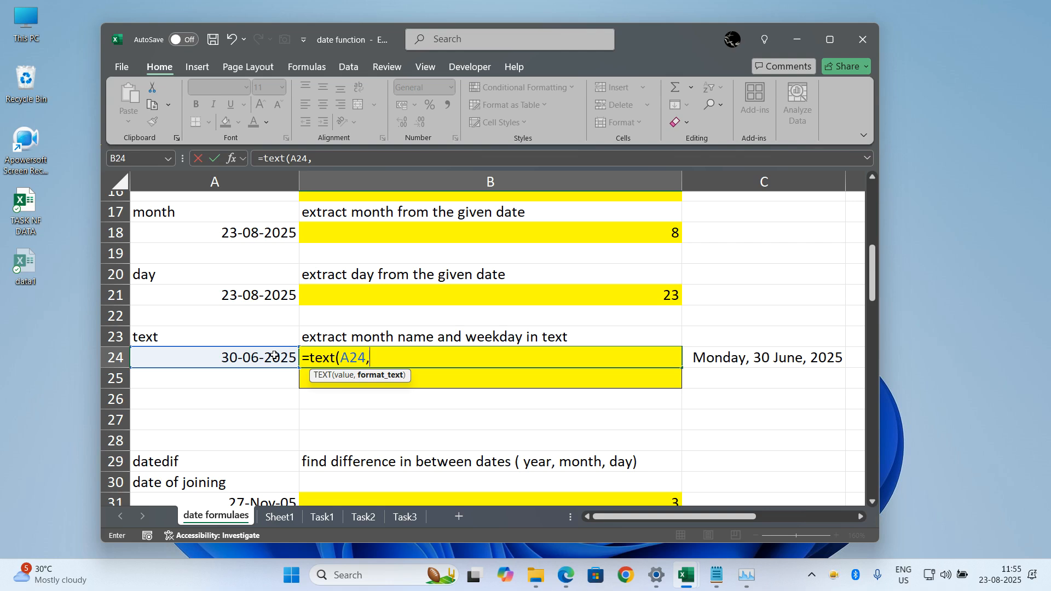
{"action": "type", "text": "\"MMM"}
{"action": "type", "text": "M"}
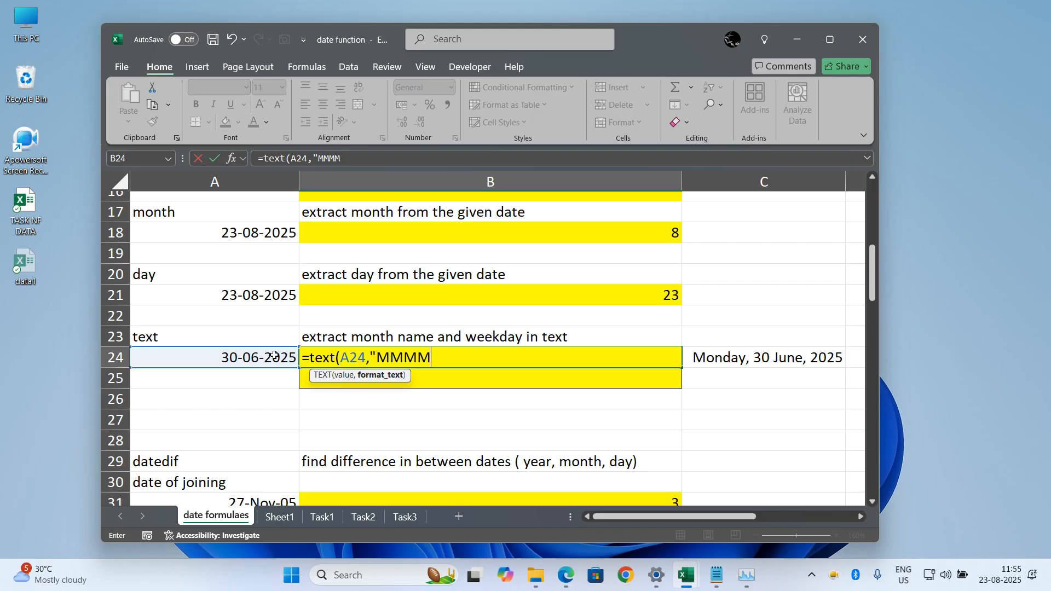
{"action": "type", "text": "\")"}
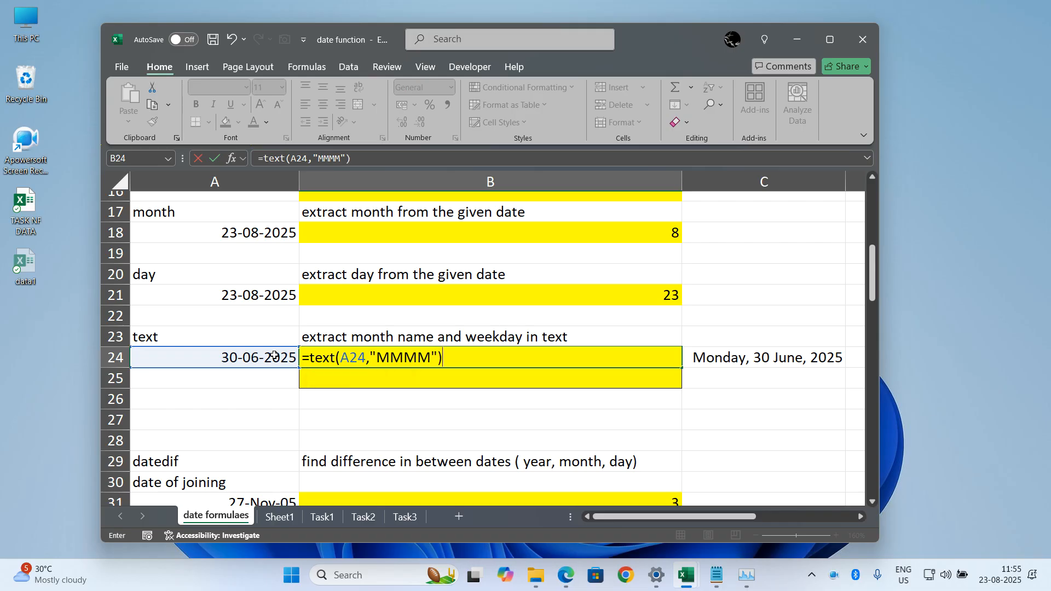
{"action": "key", "text": "Return"}
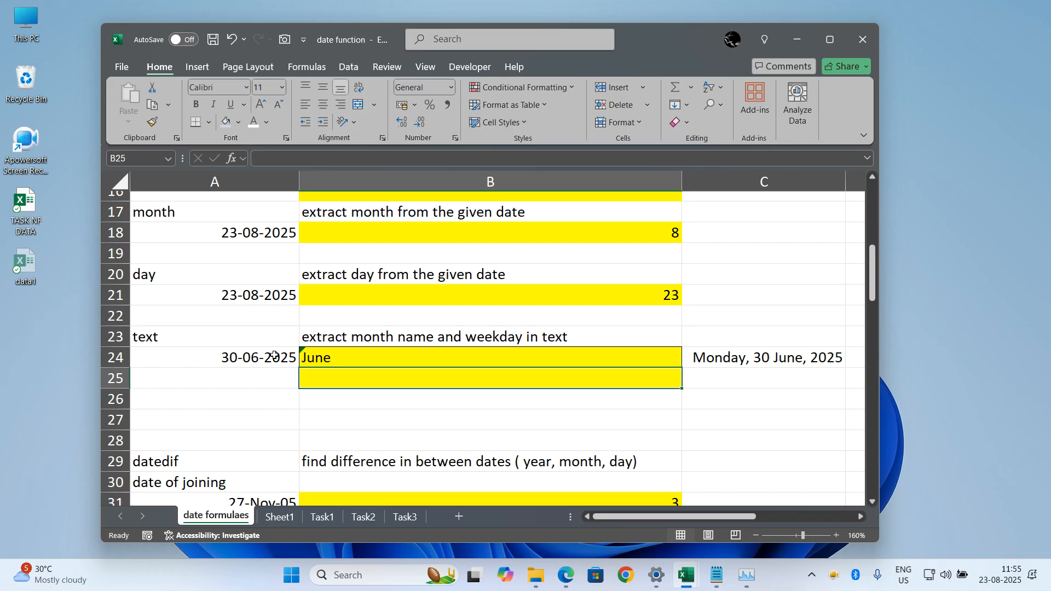
Re-enter the weekday name extraction in cell B25 with the formula =text(A24,"dddd").
{"action": "type", "text": "=text("}
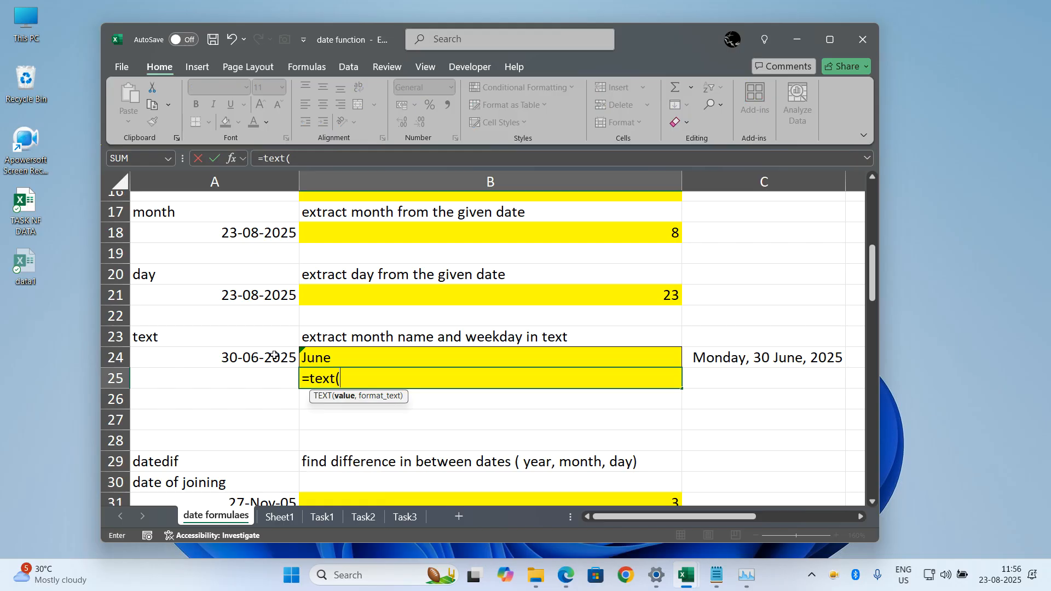
{"action": "left_click", "coordinate": [251, 357]}
{"action": "type", "text": ",\"dddd\")"}
{"action": "key", "text": "Return"}
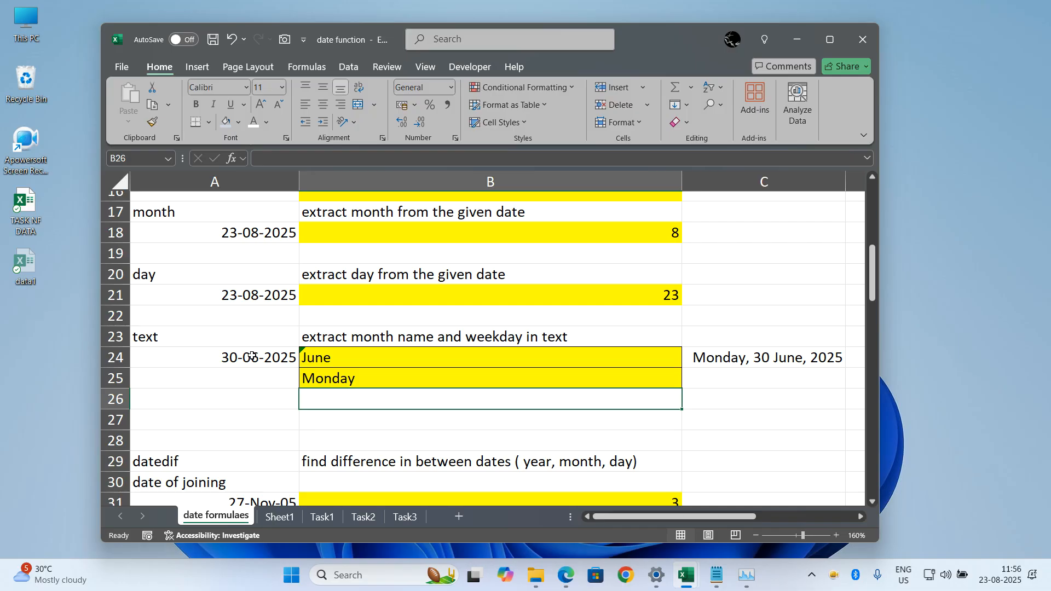
Clear the contents of cells B31 to B34 in the datedif example.
{"action": "scroll", "coordinate": [251, 356], "scroll_direction": "down", "scroll_amount": 3}
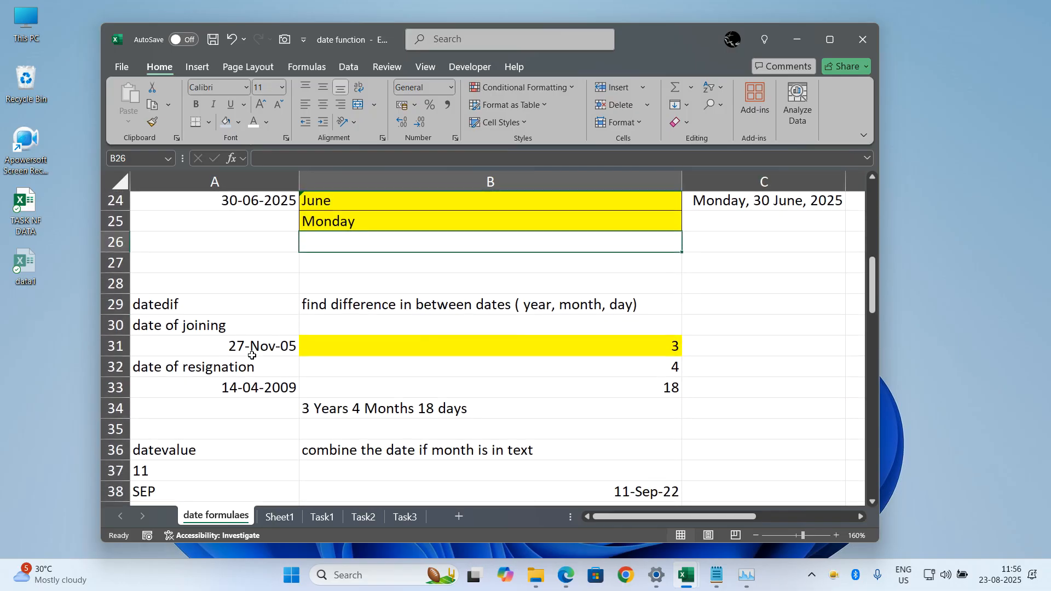
{"action": "left_click", "coordinate": [230, 306]}
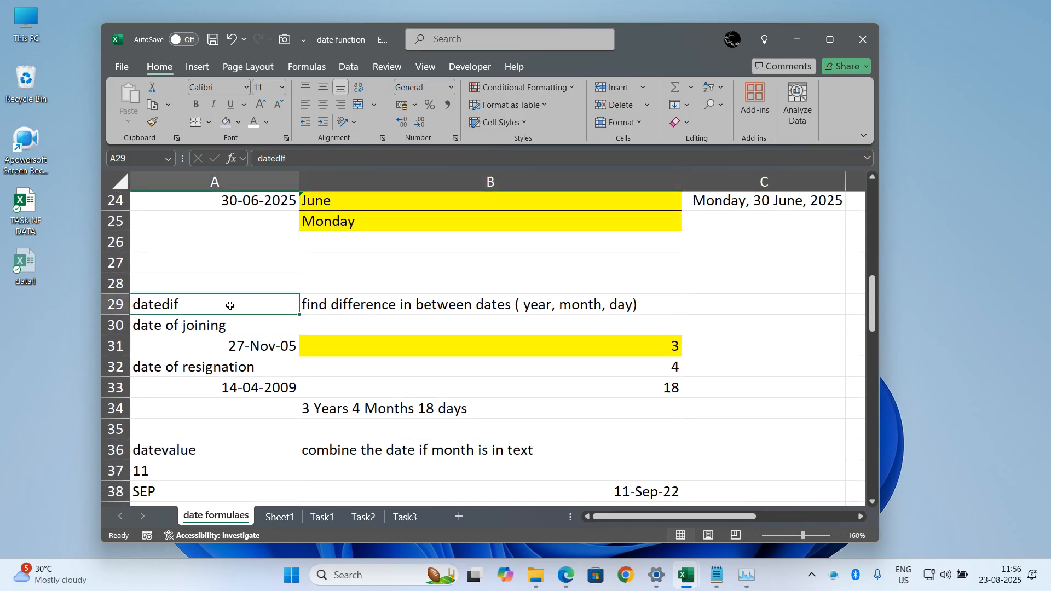
{"action": "left_click_drag", "start_coordinate": [476, 411], "coordinate": [514, 342]}
{"action": "key", "text": "Delete"}
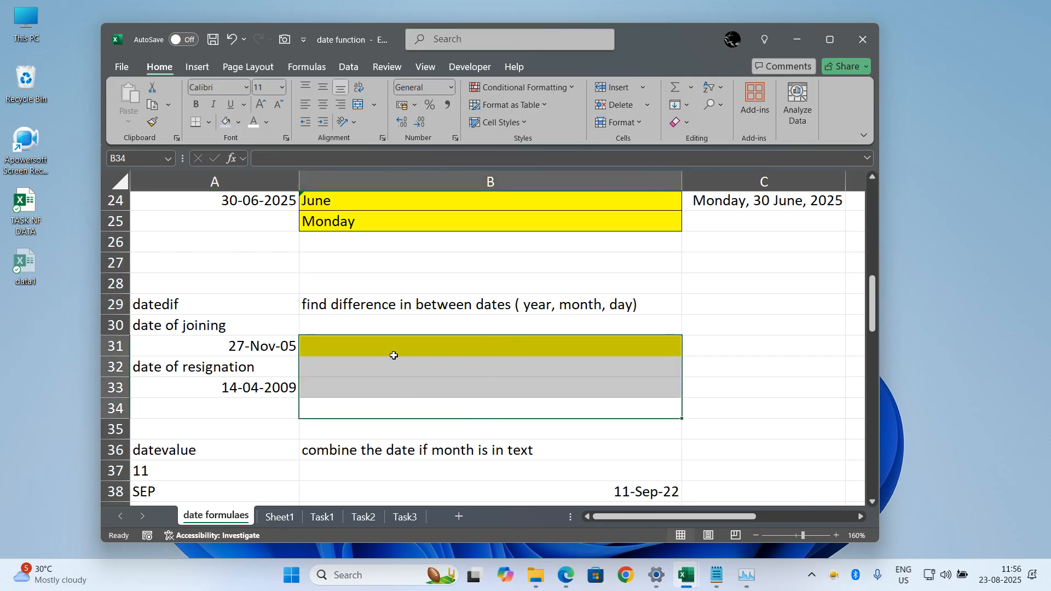
Calculate the full years between the joining and resignation dates in cell B31 with =datedif(A31,A33,"Y").
{"action": "left_click", "coordinate": [273, 342]}
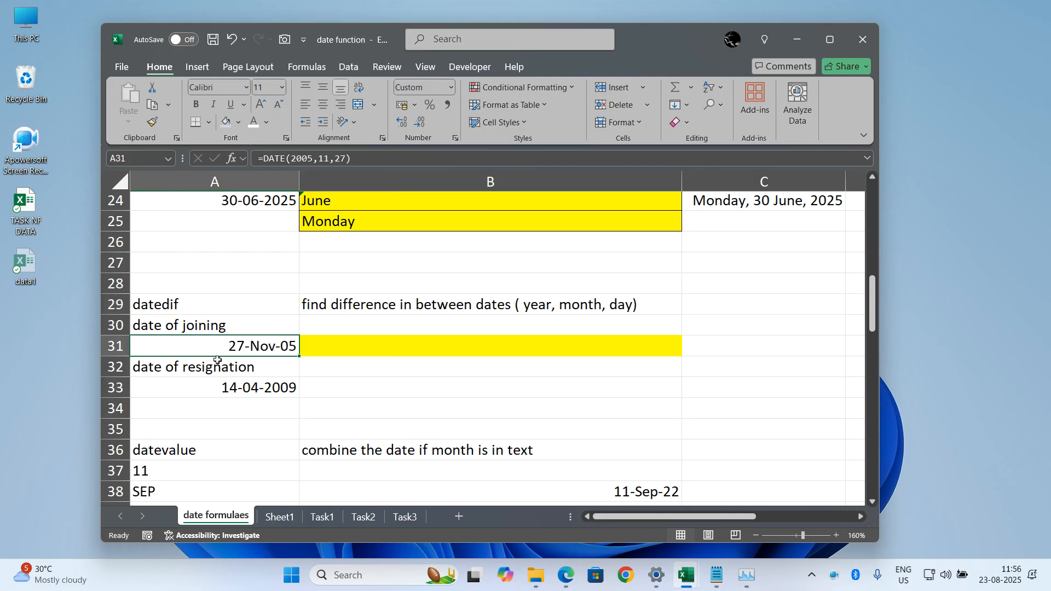
{"action": "left_click", "coordinate": [263, 388]}
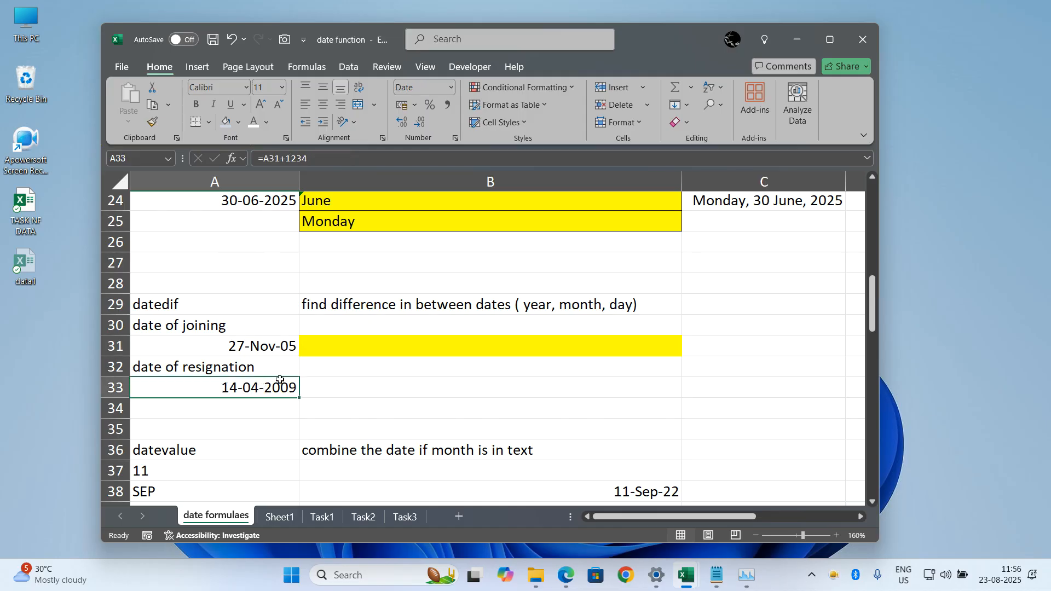
{"action": "left_click", "coordinate": [415, 338]}
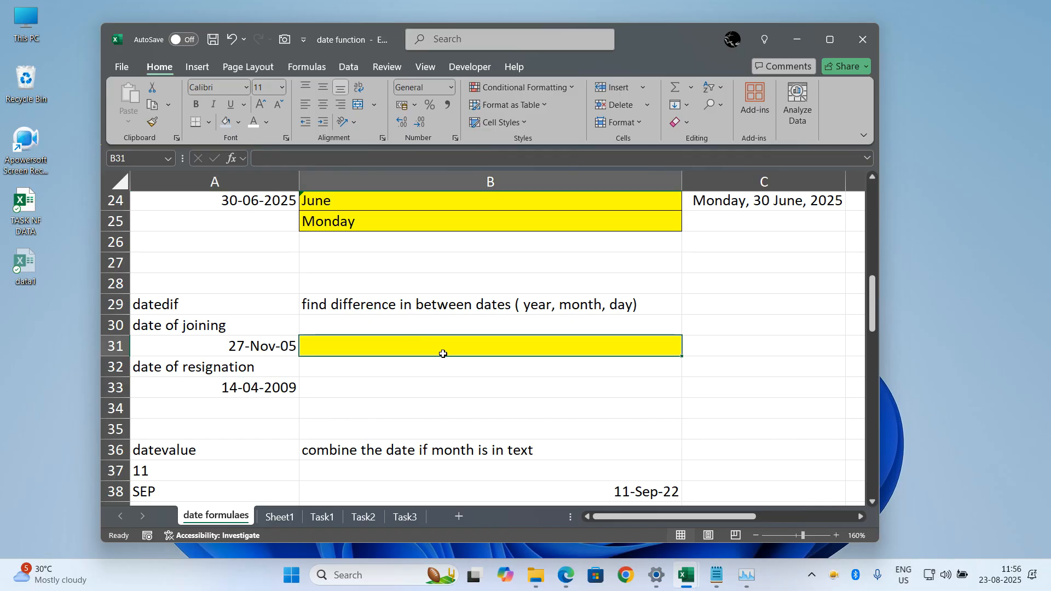
{"action": "type", "text": "=dateddi"}
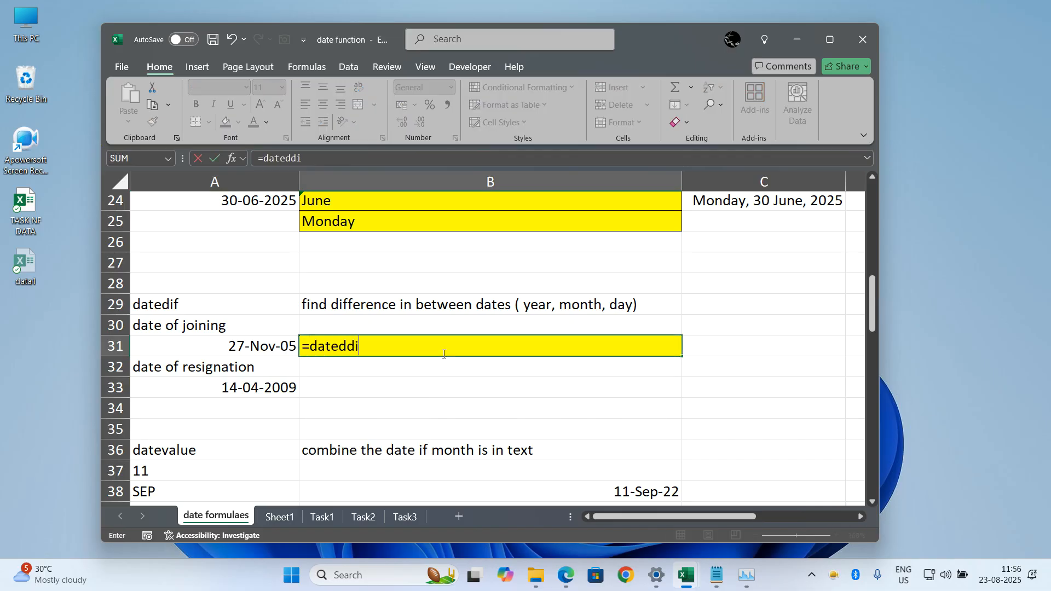
{"action": "key", "text": "BackSpace"}
{"action": "type", "text": "if("}
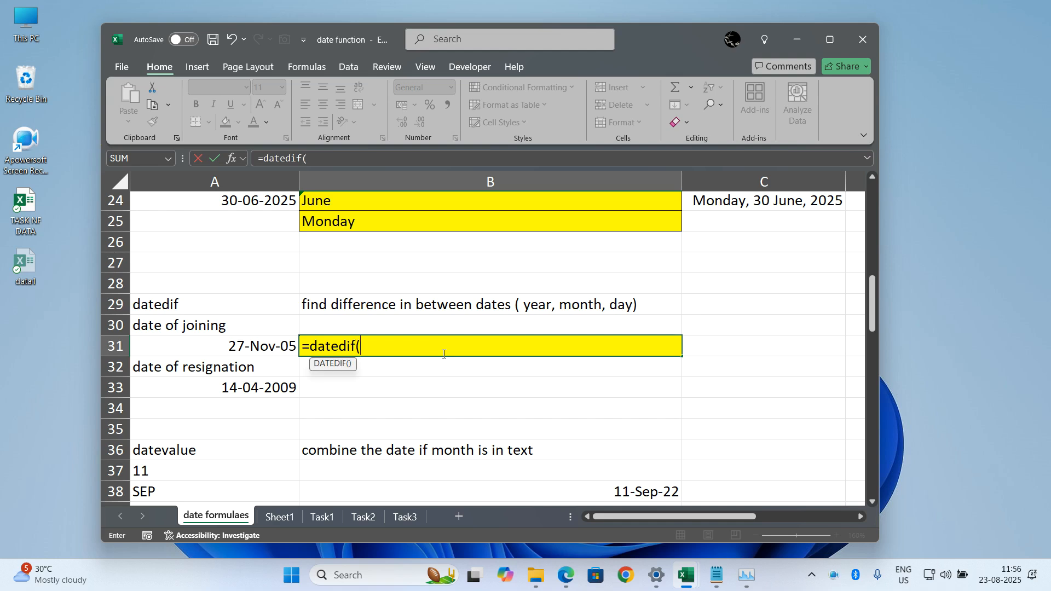
{"action": "left_click", "coordinate": [273, 349]}
{"action": "type", "text": ","}
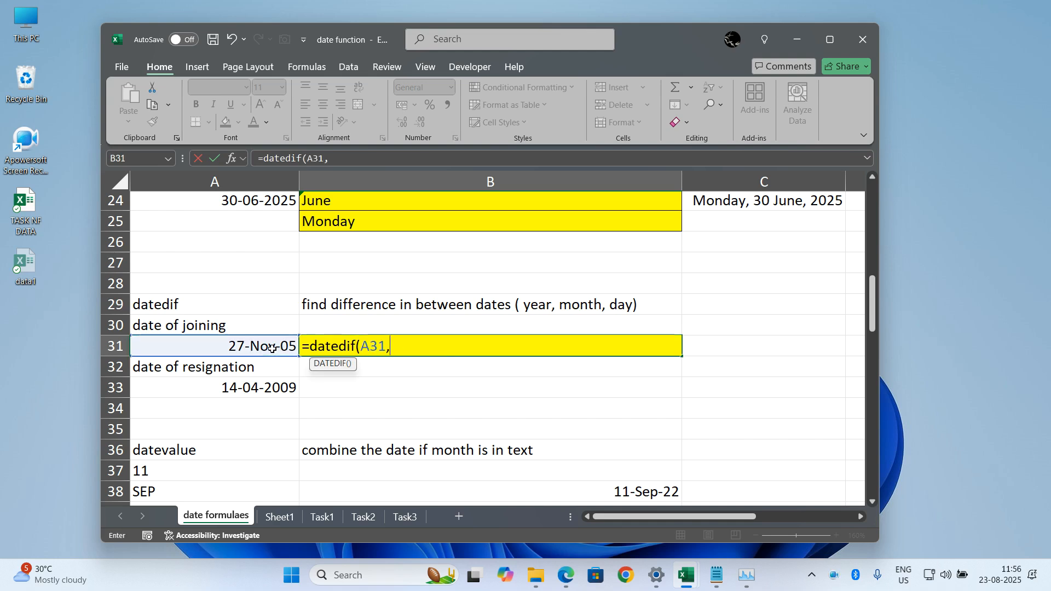
{"action": "left_click", "coordinate": [215, 381]}
{"action": "type", "text": ",\""}
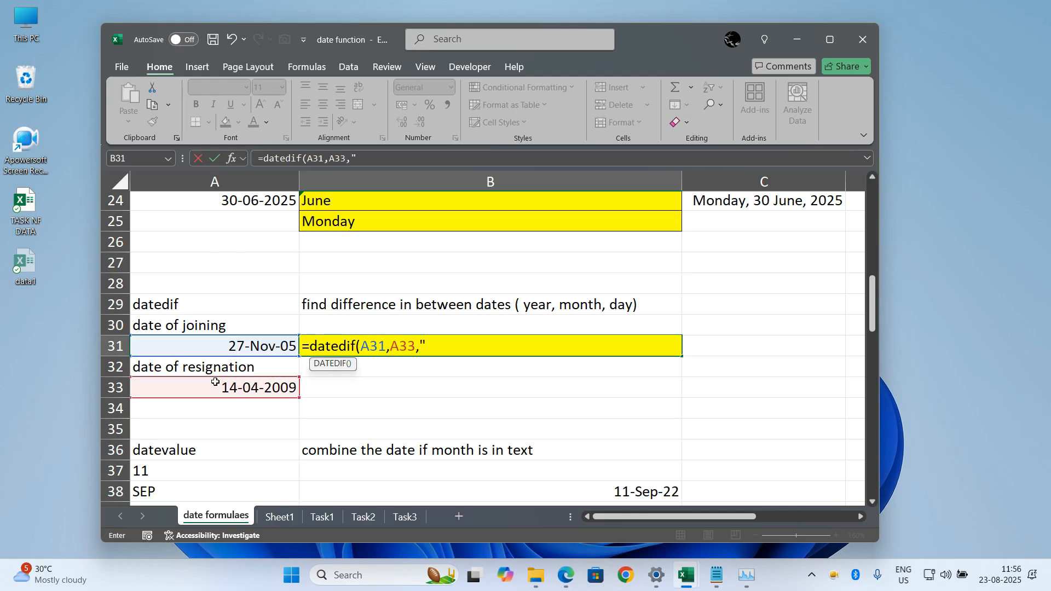
{"action": "type", "text": "Y\")"}
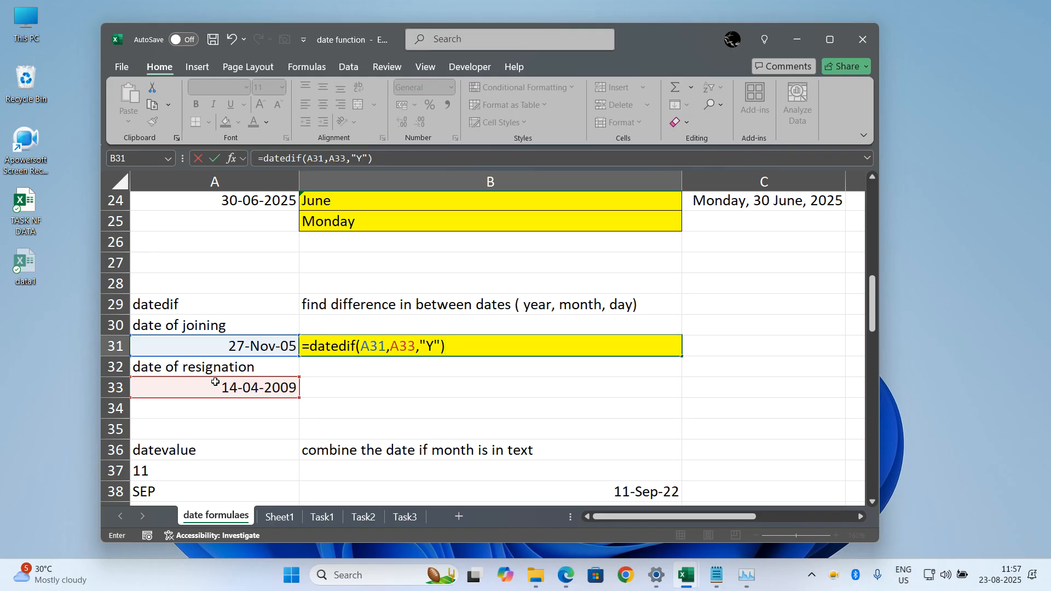
{"action": "key", "text": "Return"}
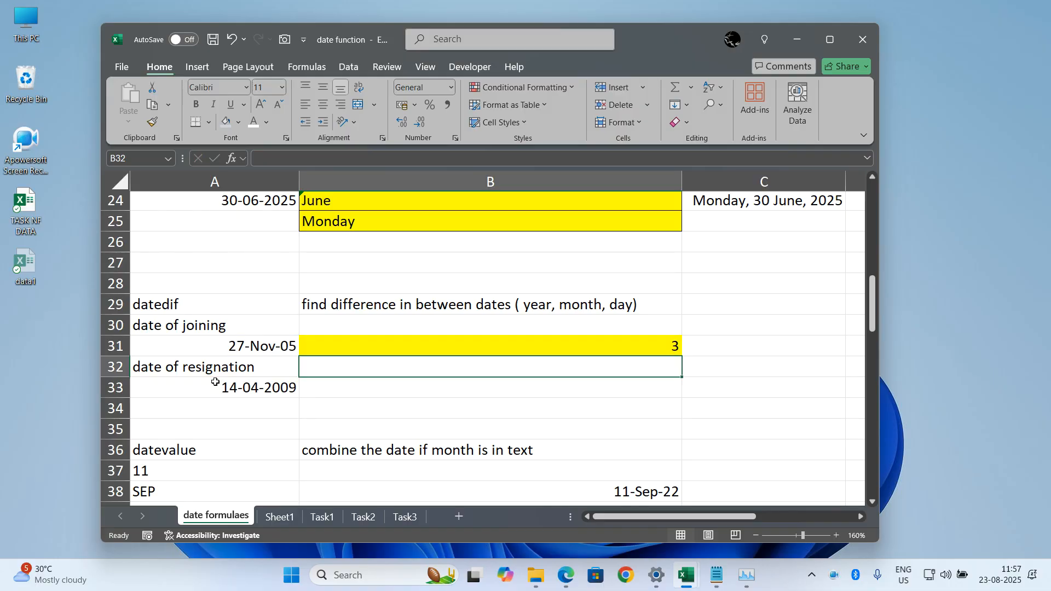
Change the DATEDIF unit in cell B31 to "d" to get the difference in days.
{"action": "double_click", "coordinate": [417, 346]}
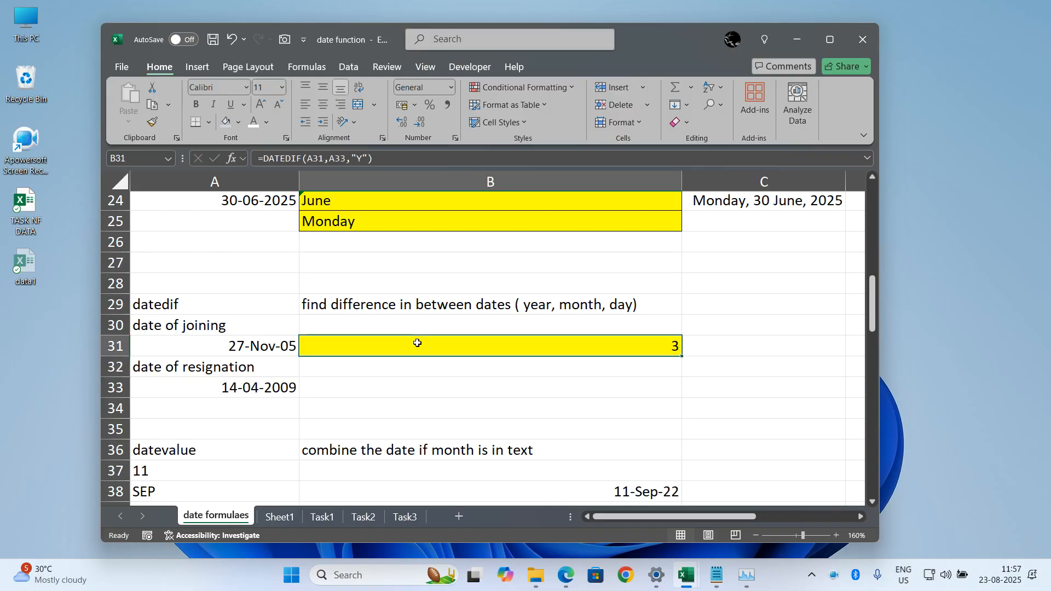
{"action": "left_click", "coordinate": [444, 345]}
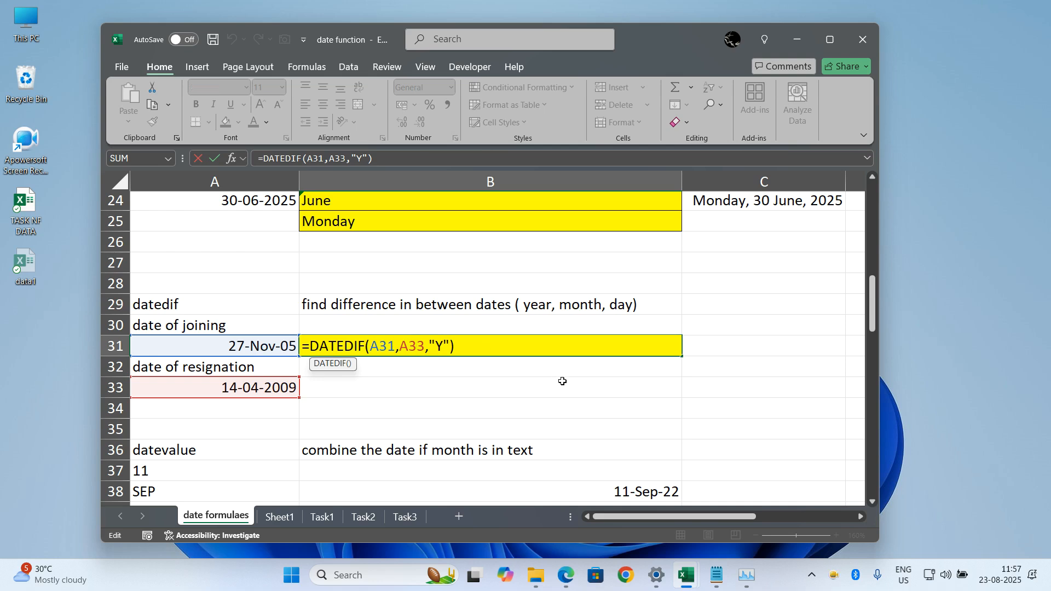
{"action": "key", "text": "BackSpace"}
{"action": "type", "text": "d"}
{"action": "key", "text": "Return"}
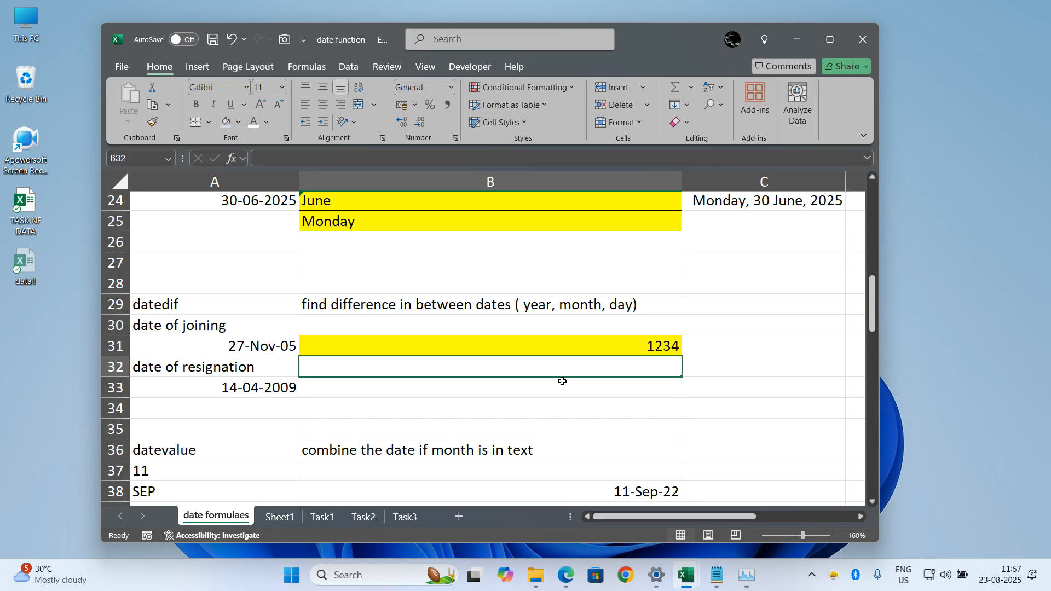
Clear cell B31 and re-enter the difference in years as =datedif(A31,A33,"y").
{"action": "left_click", "coordinate": [581, 340]}
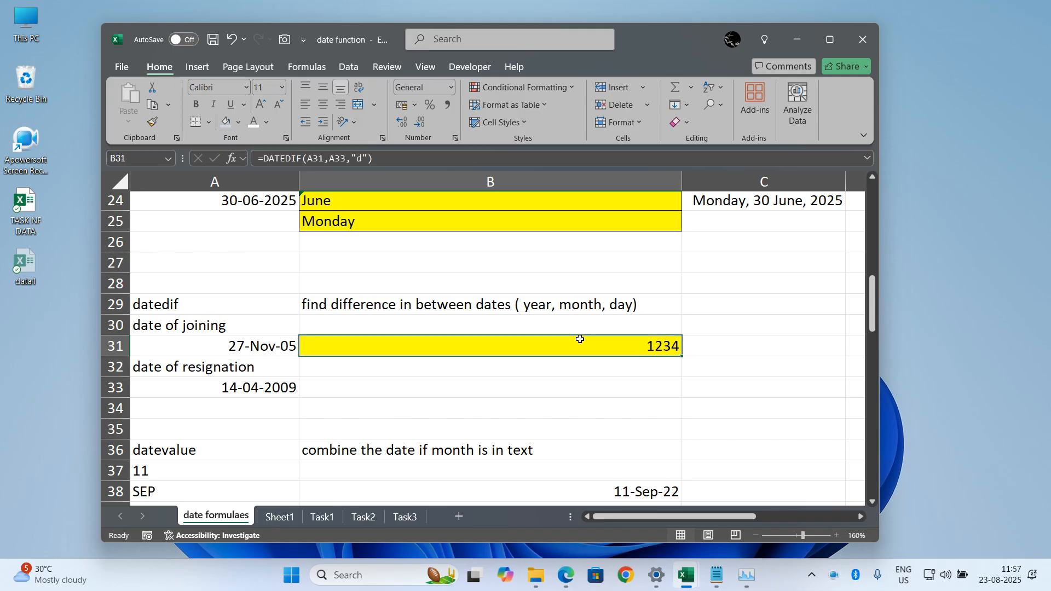
{"action": "key", "text": "Delete"}
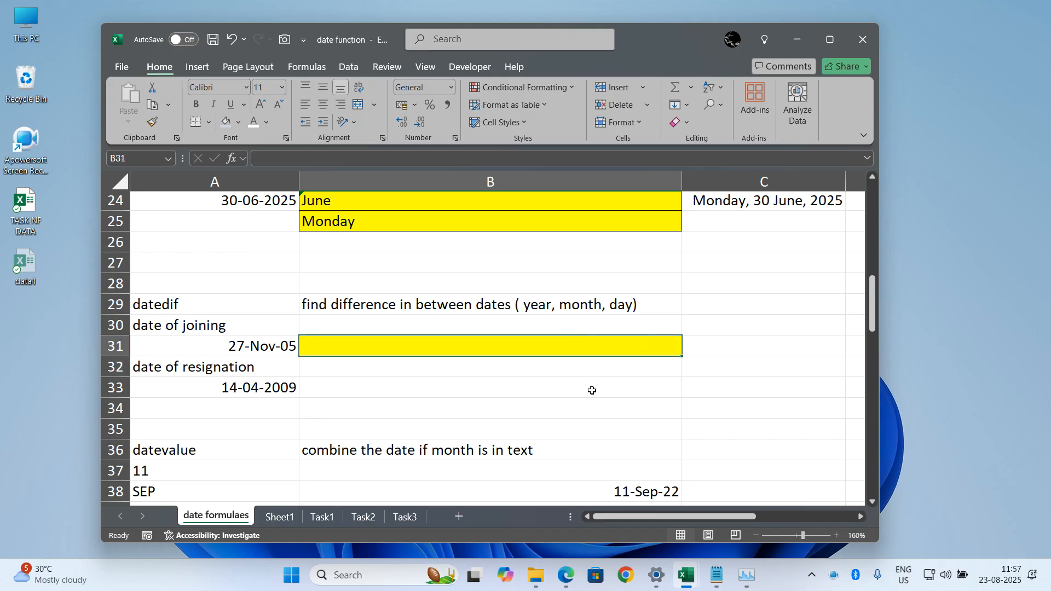
{"action": "type", "text": "=date"}
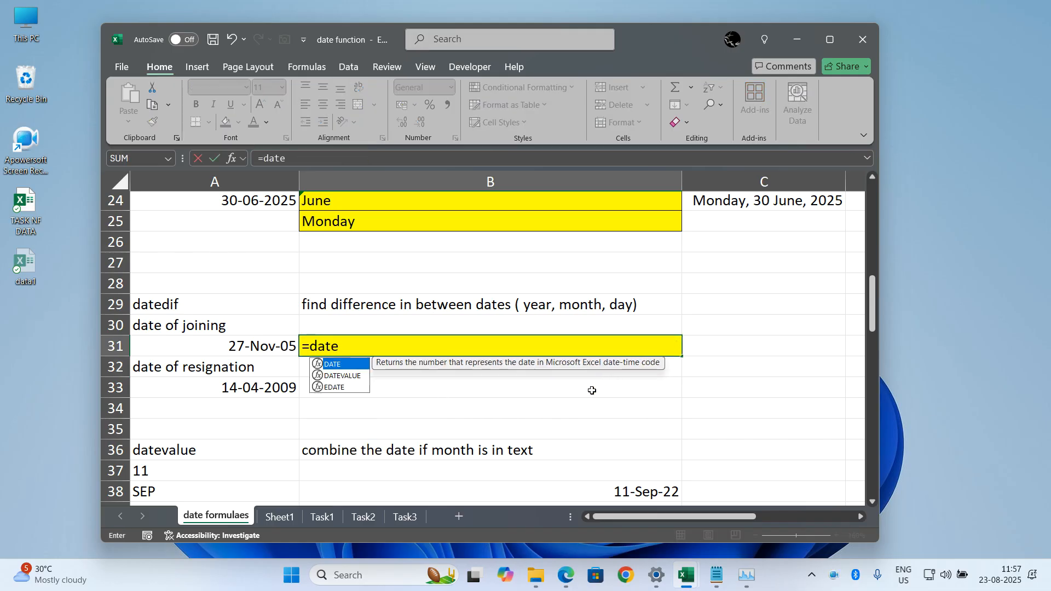
{"action": "type", "text": "dif("}
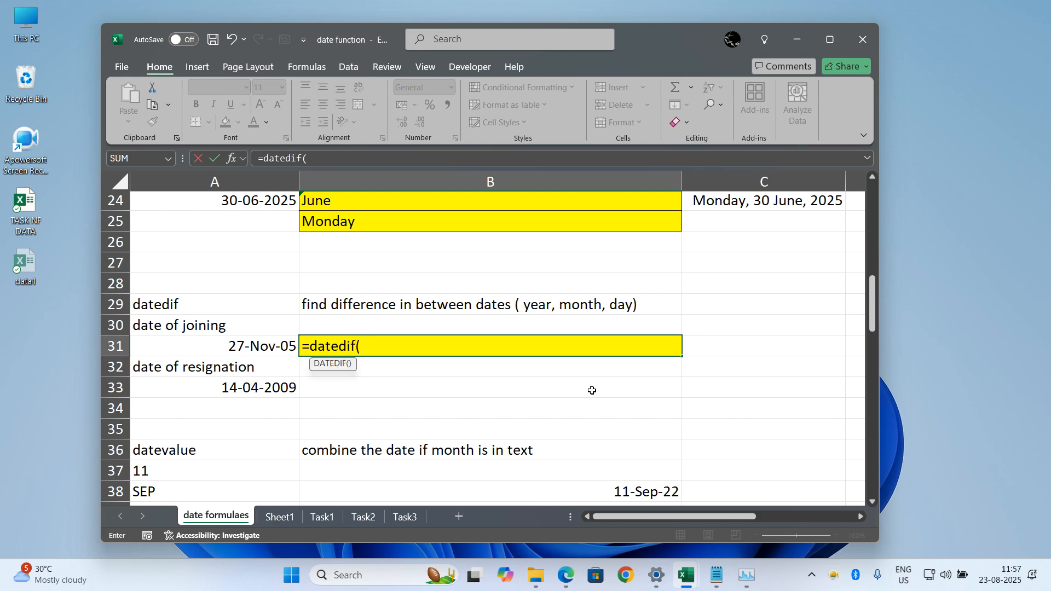
{"action": "type", "text": ","}
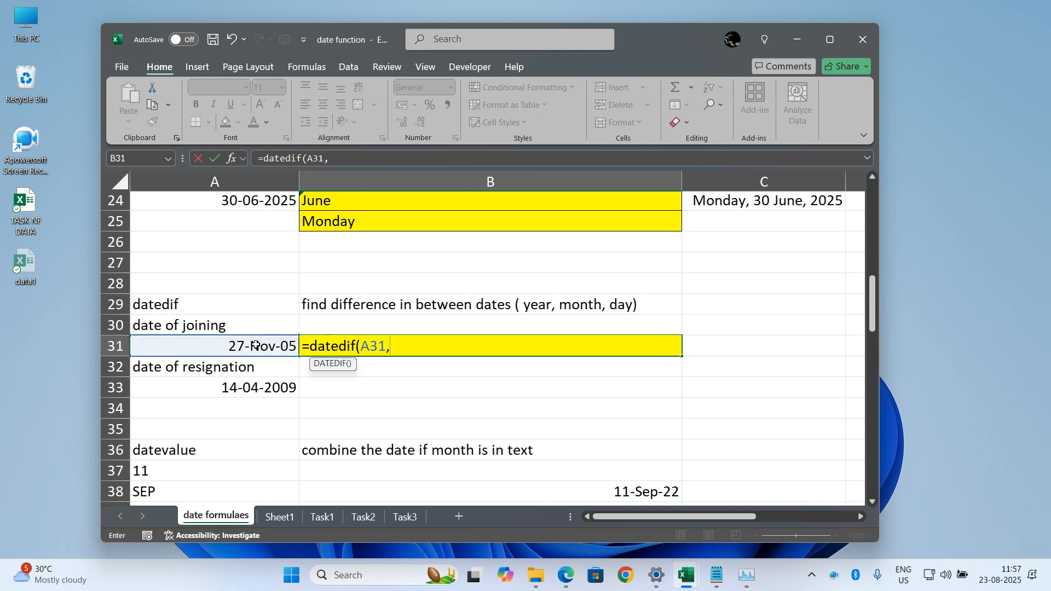
{"action": "left_click", "coordinate": [249, 387]}
{"action": "type", "text": ",\"y\")"}
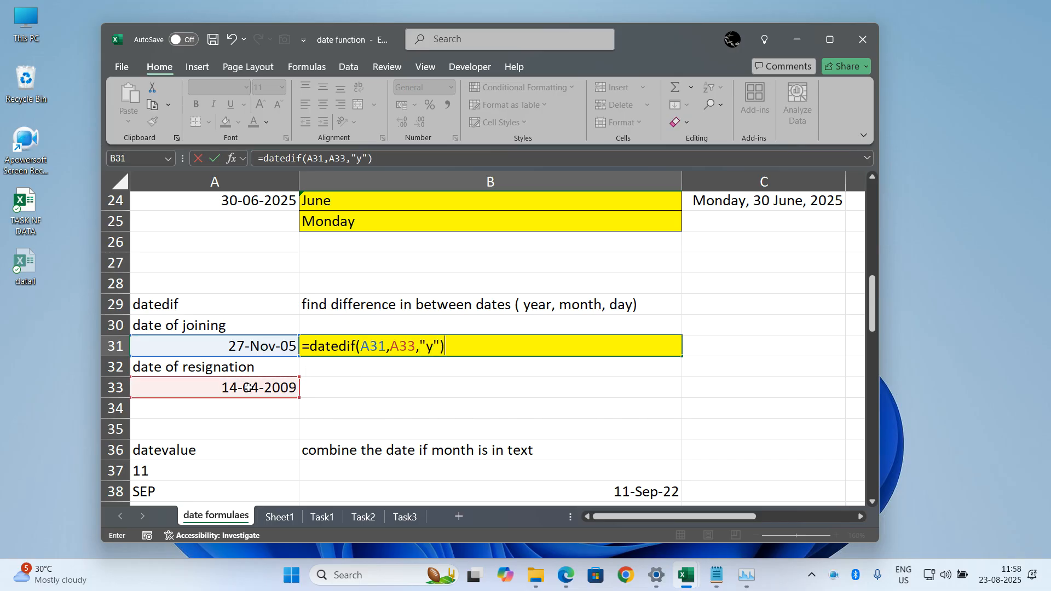
{"action": "key", "text": "Return"}
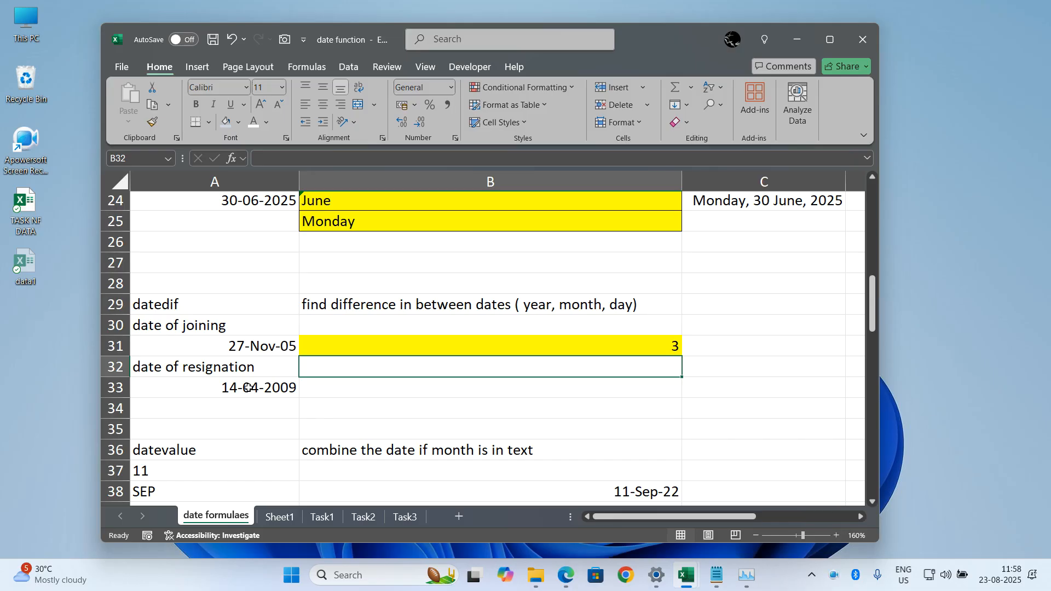
Calculate the total months between the joining and resignation dates in cell B32 with =datedif(A31,A33,"m").
{"action": "type", "text": "=dated"}
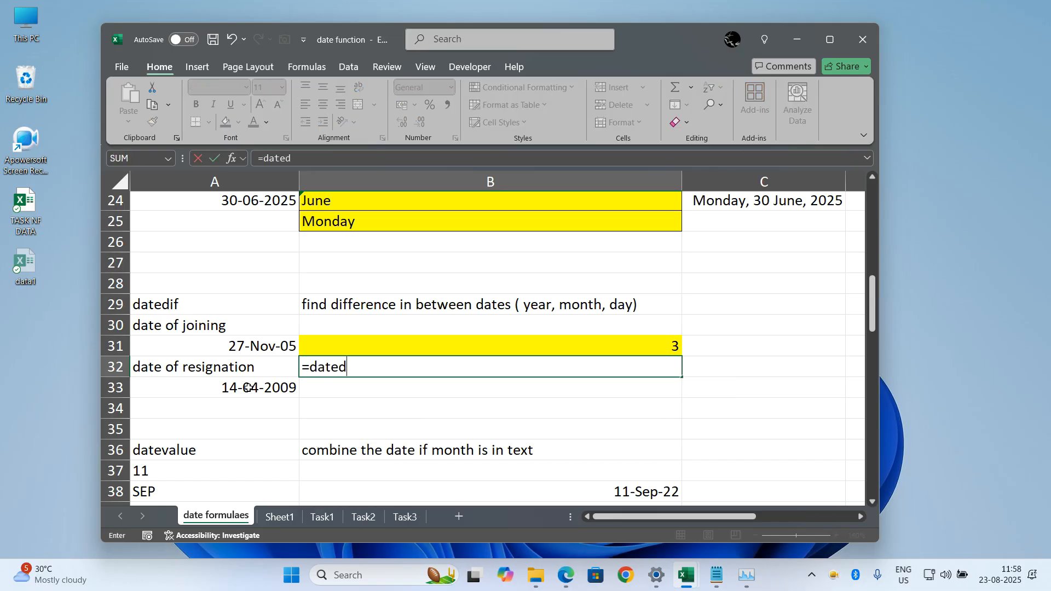
{"action": "type", "text": "if("}
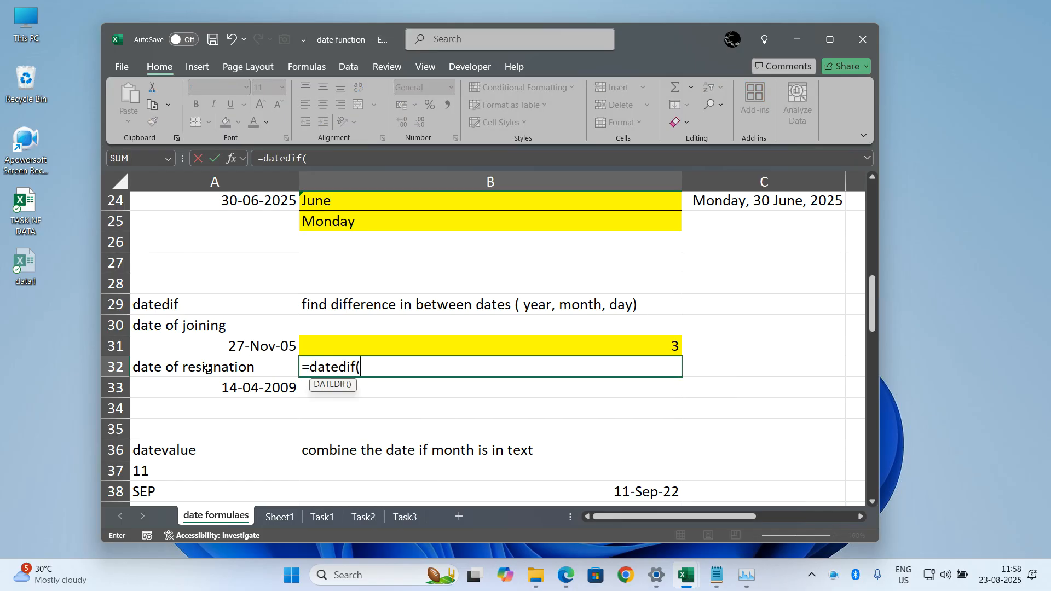
{"action": "left_click", "coordinate": [219, 348]}
{"action": "type", "text": ","}
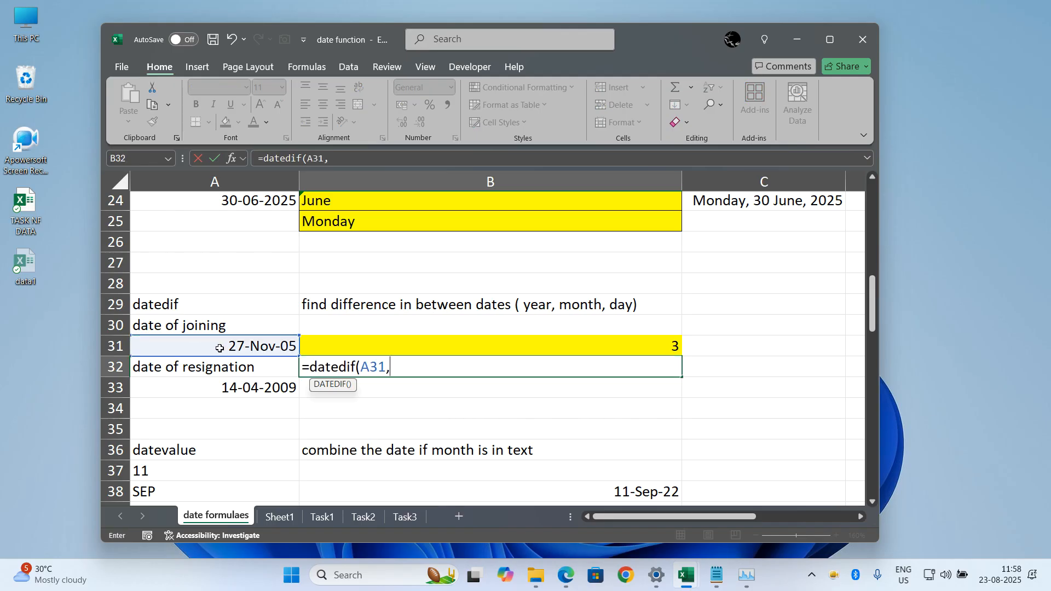
{"action": "left_click", "coordinate": [243, 392]}
{"action": "type", "text": ",\"m\")"}
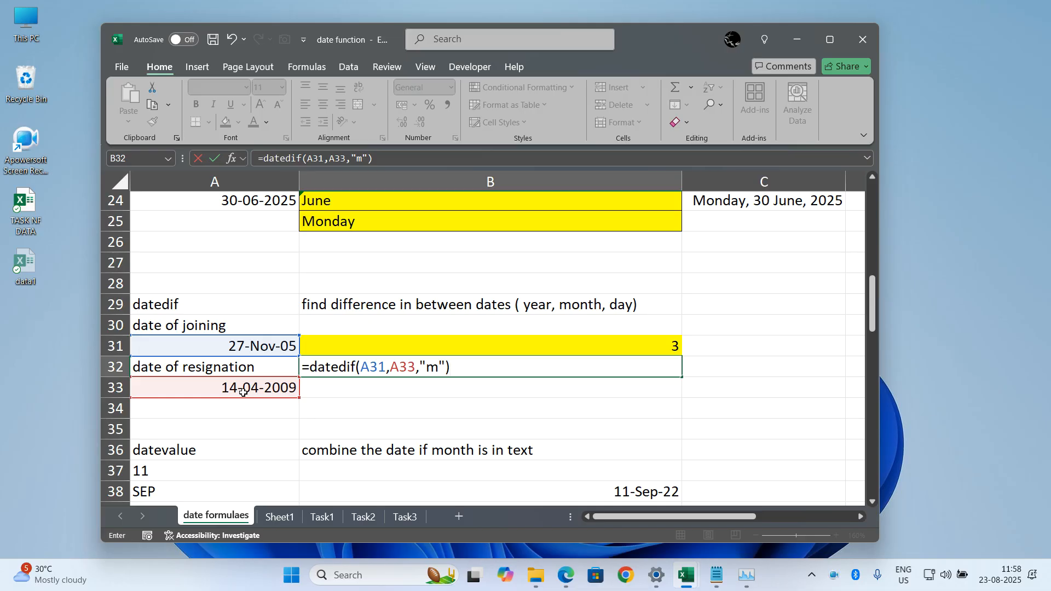
{"action": "key", "text": "Return"}
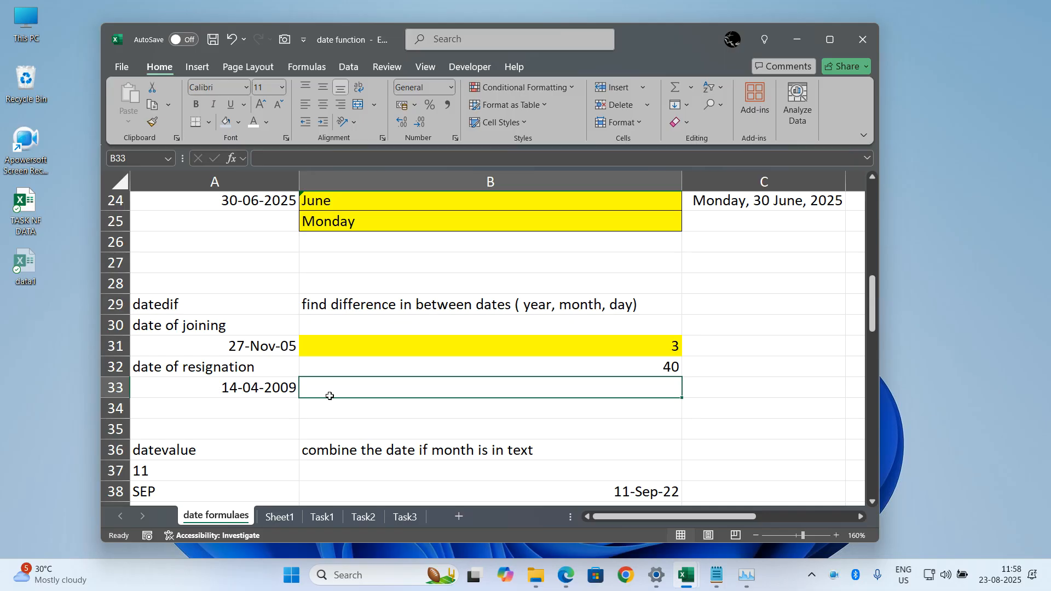
Change the DATEDIF unit in cell B32 to "ym" to get the months remaining after full years.
{"action": "double_click", "coordinate": [649, 369]}
{"action": "key", "text": "Left"}
{"action": "key", "text": "Left"}
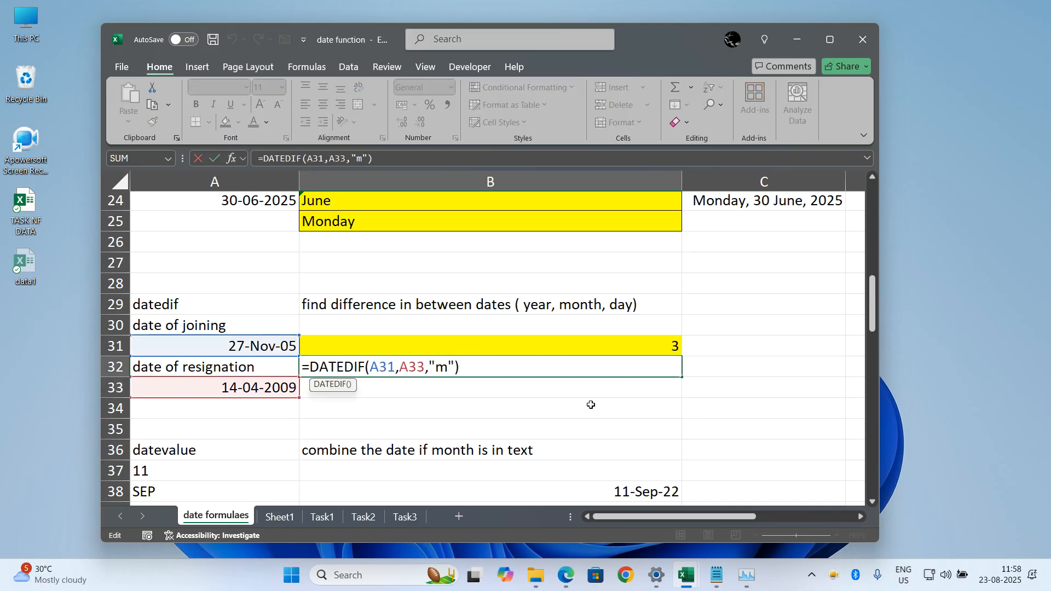
{"action": "key", "text": "BackSpace"}
{"action": "type", "text": "ym"}
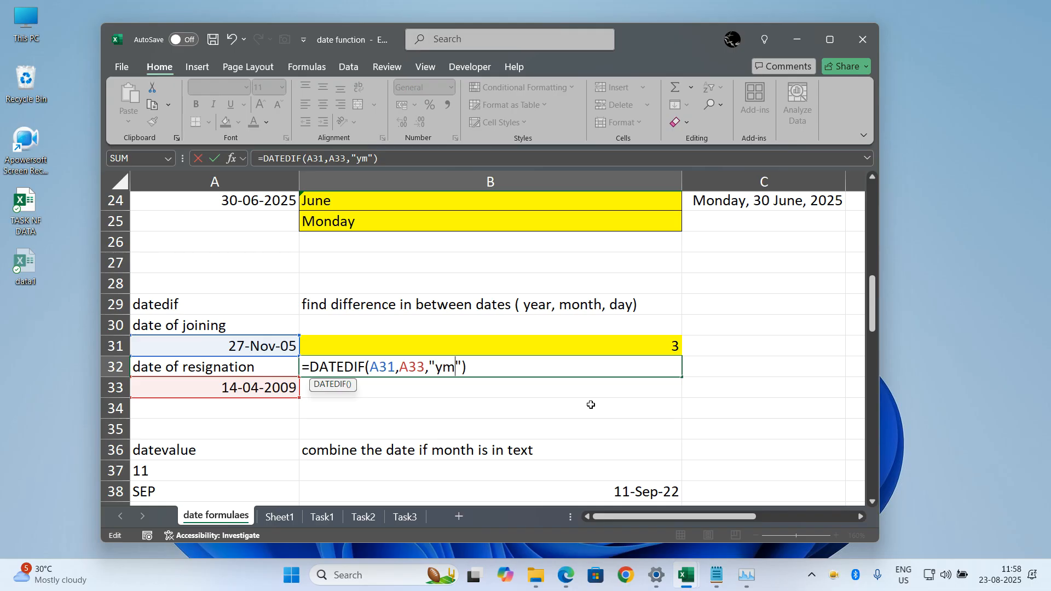
{"action": "key", "text": "Return"}
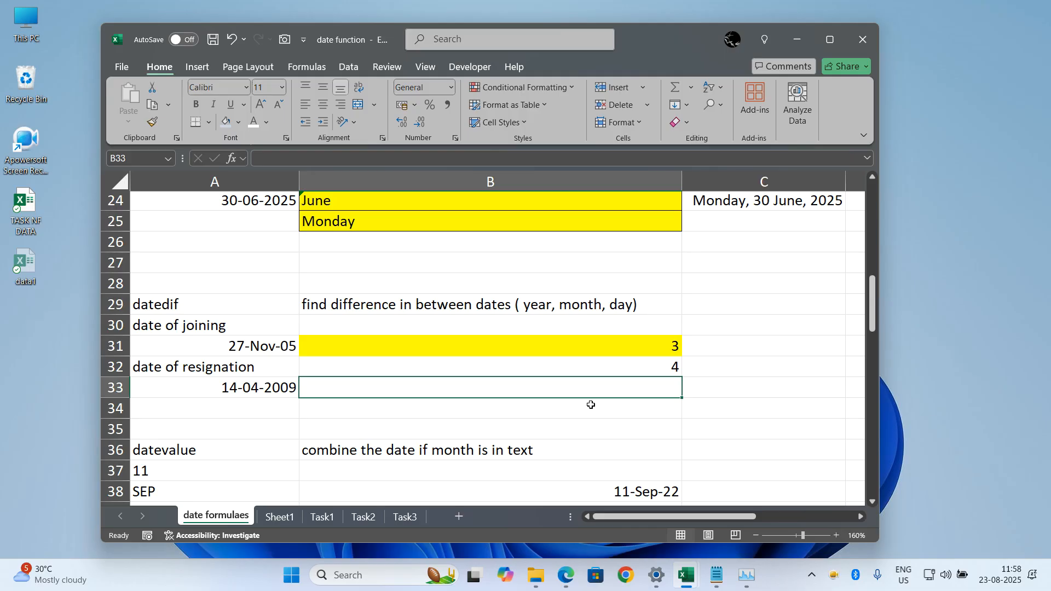
Calculate the days remaining after full months in cell B33 with =datedif(A31,A33,"md").
{"action": "type", "text": "=datedi"}
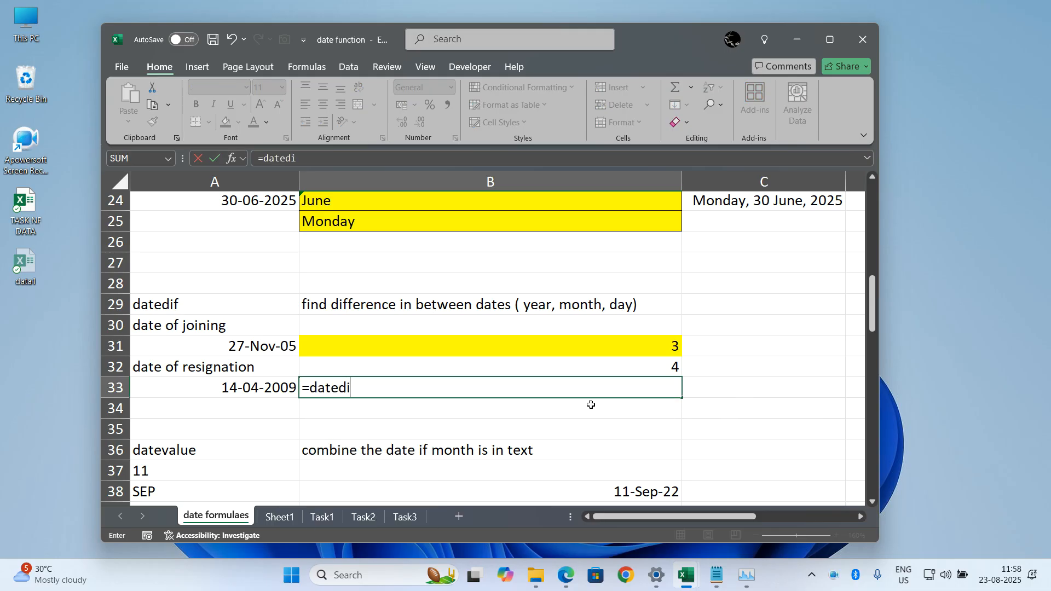
{"action": "type", "text": "f("}
{"action": "left_click", "coordinate": [284, 346]}
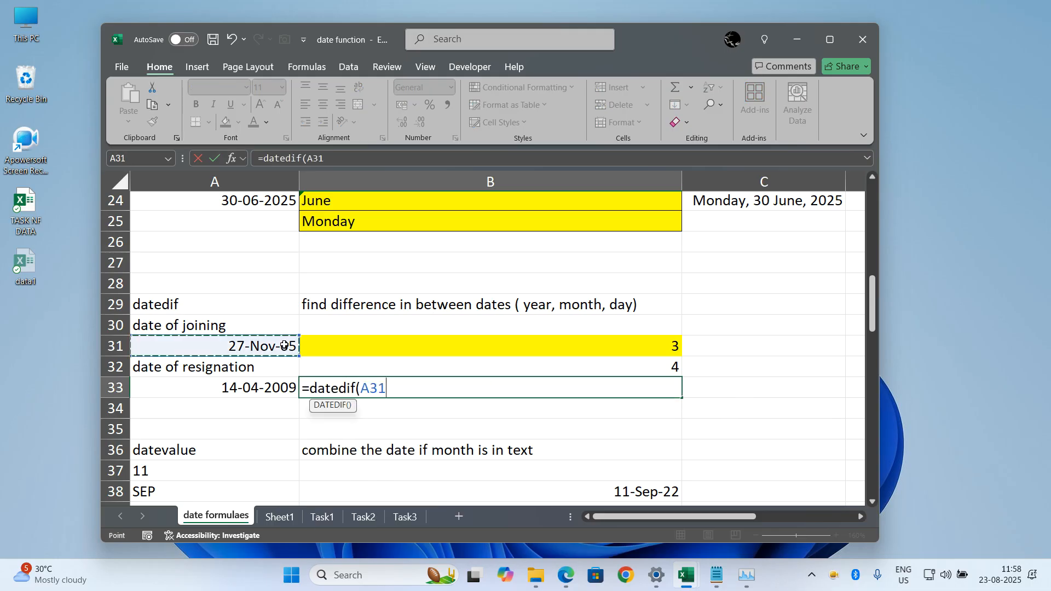
{"action": "type", "text": ","}
{"action": "left_click", "coordinate": [266, 390]}
{"action": "type", "text": ",\"d"}
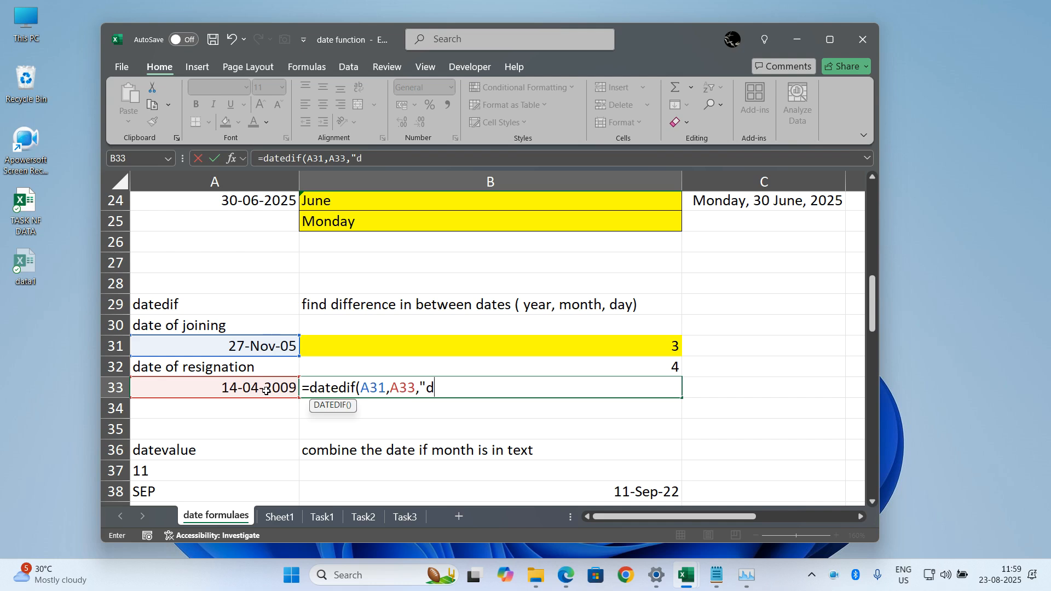
{"action": "type", "text": "\")"}
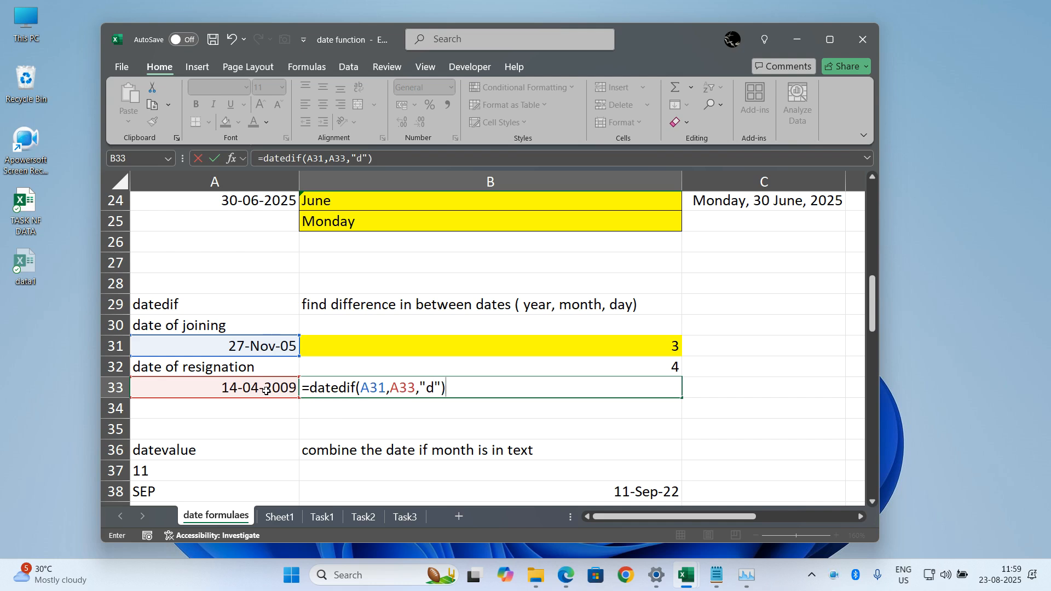
{"action": "key", "text": "BackSpace"}
{"action": "key", "text": "BackSpace"}
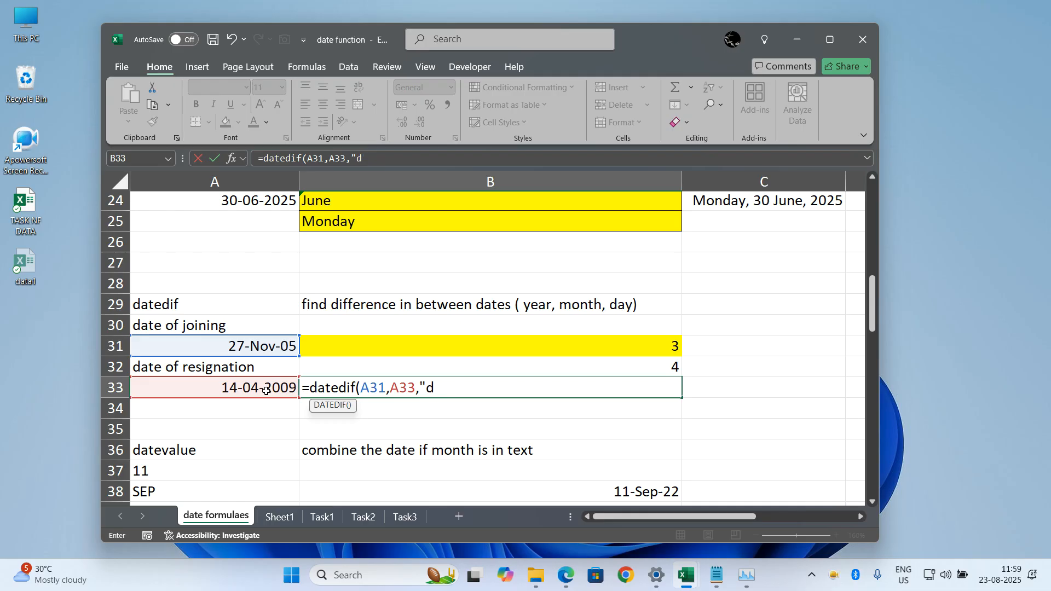
{"action": "key", "text": "BackSpace"}
{"action": "type", "text": "md"}
{"action": "key", "text": "BackSpace"}
{"action": "type", "text": "\""}
{"action": "key", "text": "BackSpace"}
{"action": "type", "text": "d\")"}
{"action": "key", "text": "Return"}
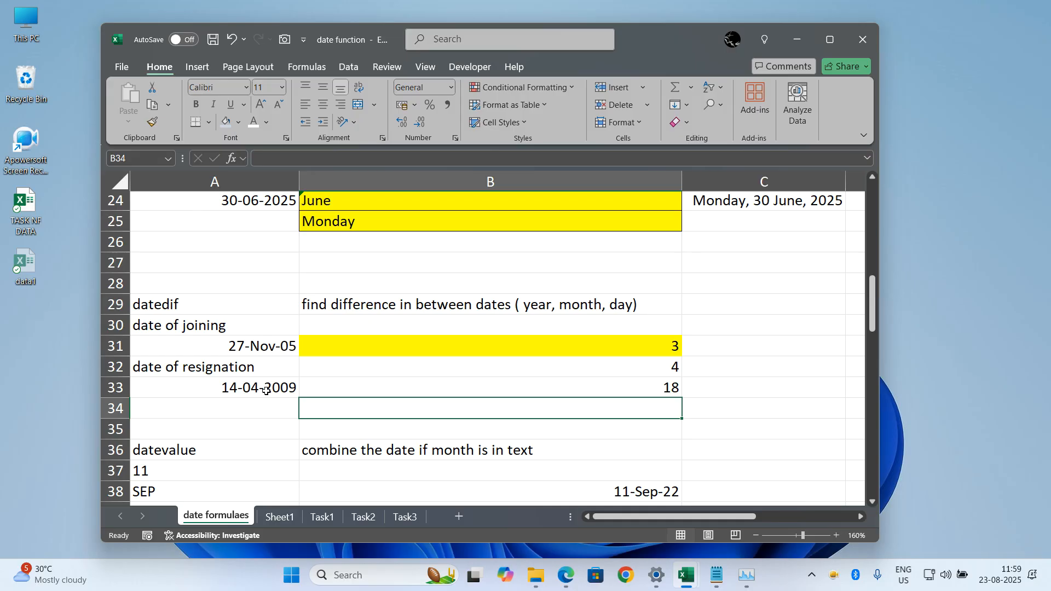
Combine the three differences into one text in cell B34 with =B31 & " Years " & B32 & " Months " & B33 & " Days".
{"action": "type", "text": "="}
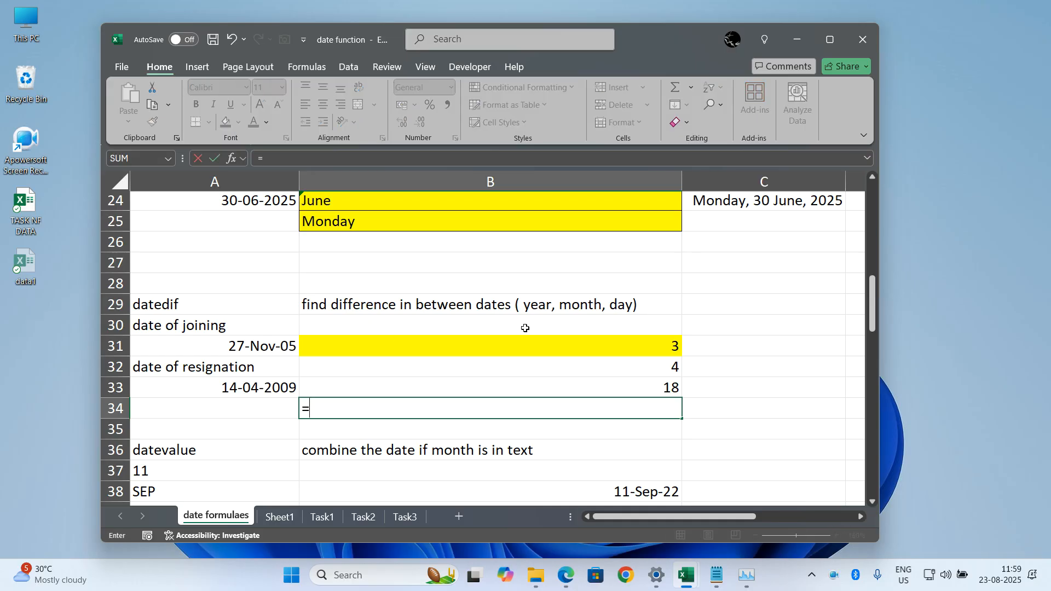
{"action": "left_click", "coordinate": [543, 352]}
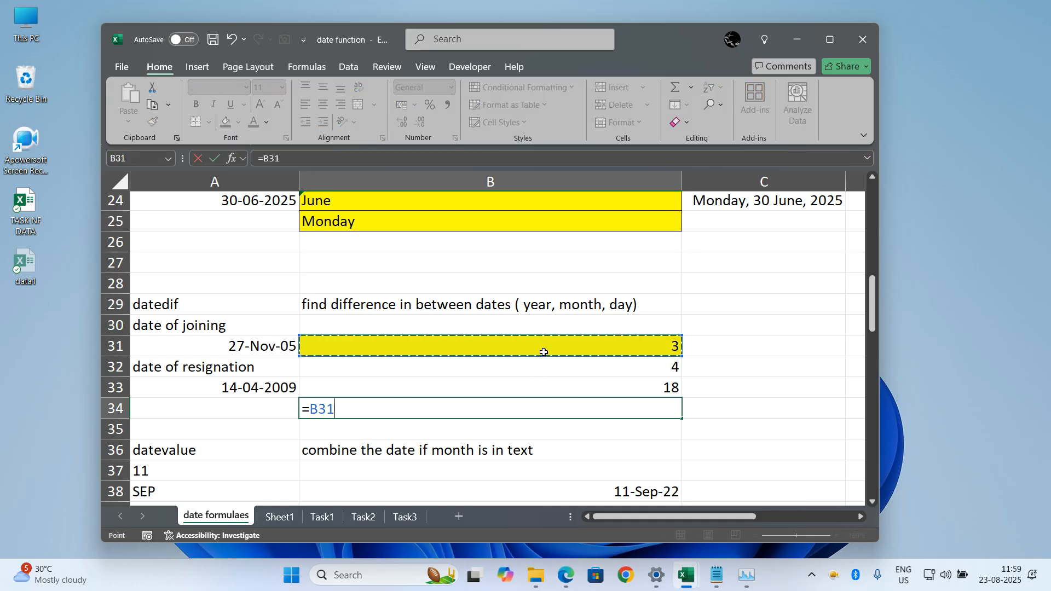
{"action": "type", "text": "& "}
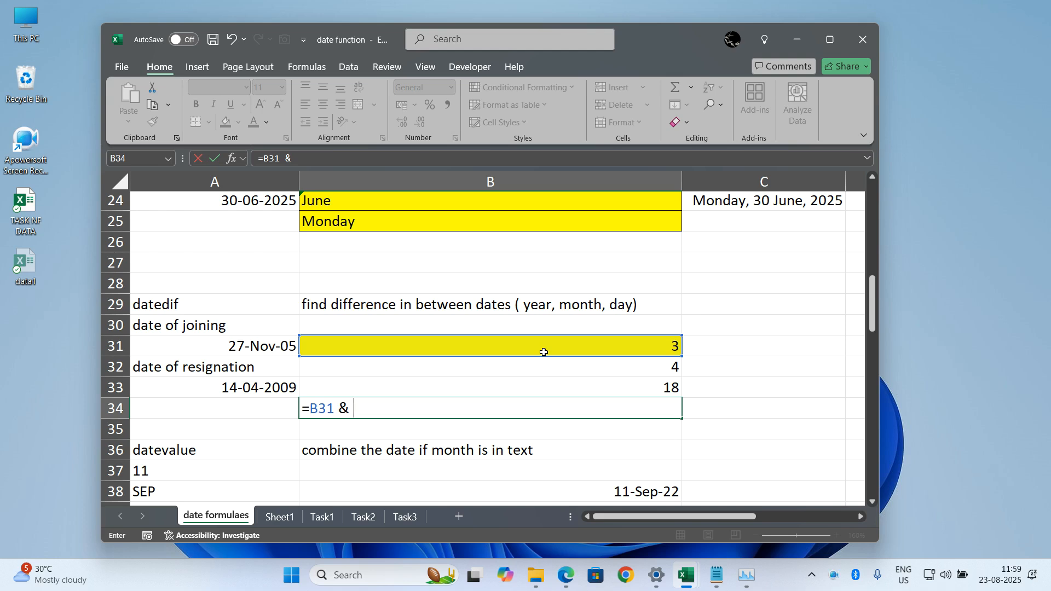
{"action": "type", "text": "\" Years \" &"}
{"action": "left_click", "coordinate": [612, 367]}
{"action": "type", "text": "& \" Mon"}
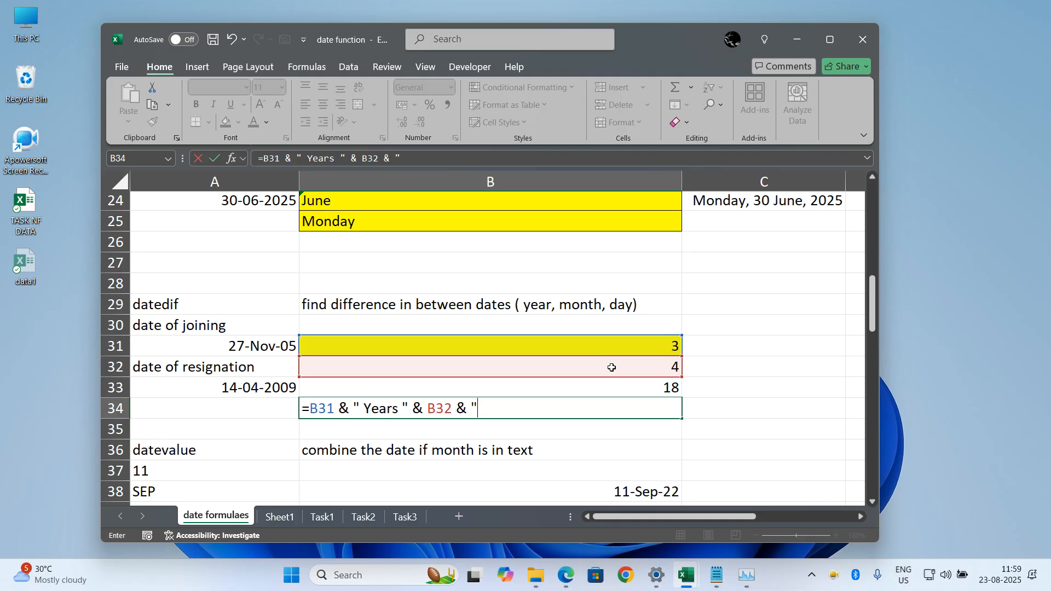
{"action": "type", "text": "ths \""}
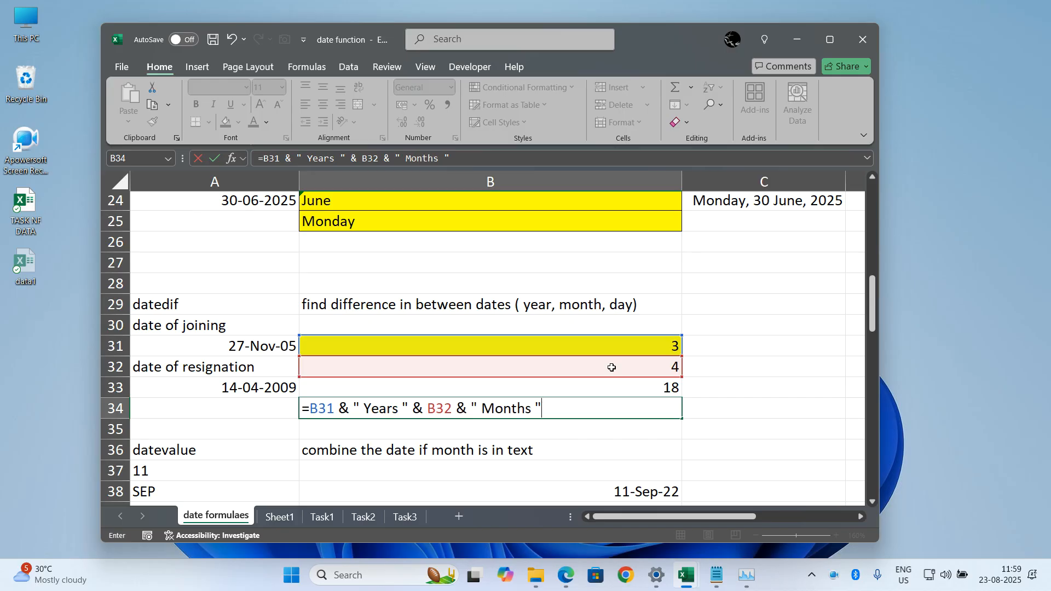
{"action": "type", "text": " &"}
{"action": "left_click", "coordinate": [635, 388]}
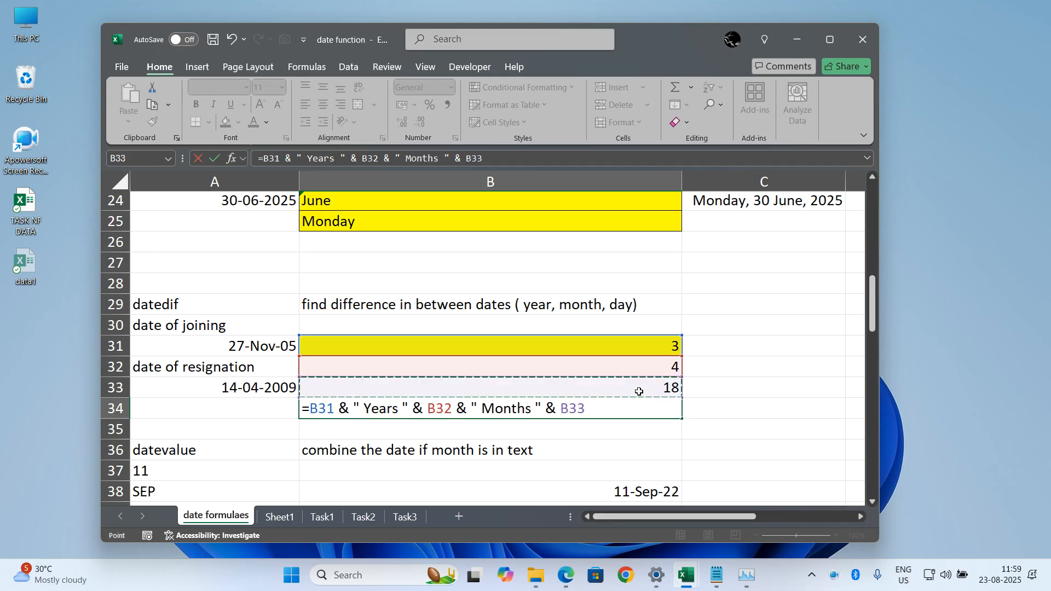
{"action": "type", "text": "&"}
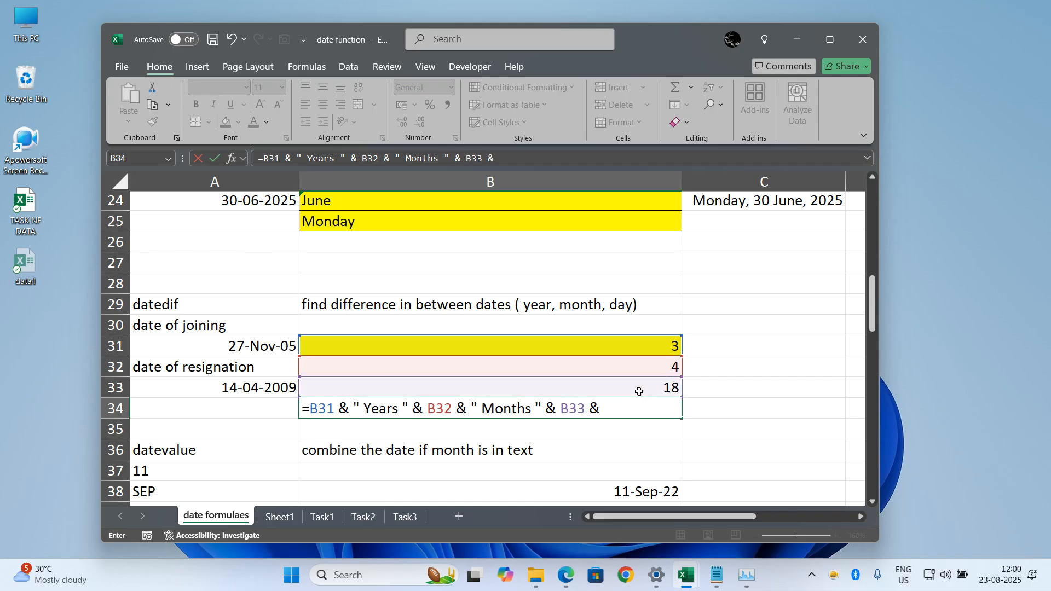
{"action": "key", "text": "shift+space"}
{"action": "key", "text": "BackSpace"}
{"action": "key", "text": "BackSpace"}
{"action": "key", "text": "BackSpace"}
{"action": "key", "text": "BackSpace"}
{"action": "key", "text": "BackSpace"}
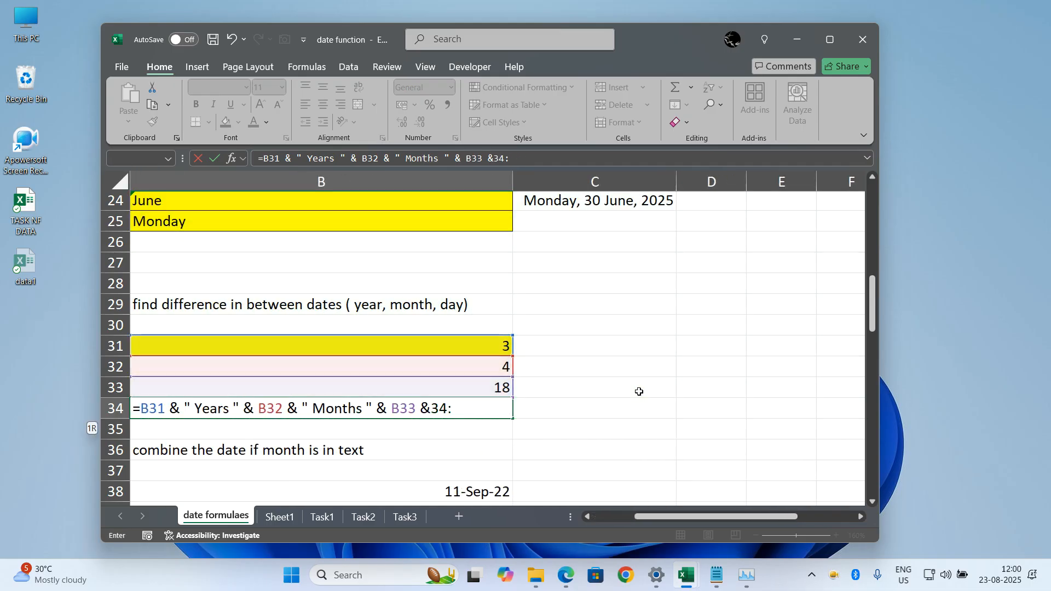
{"action": "key", "text": "BackSpace"}
{"action": "key", "text": "BackSpace"}
{"action": "left_click", "coordinate": [606, 515]}
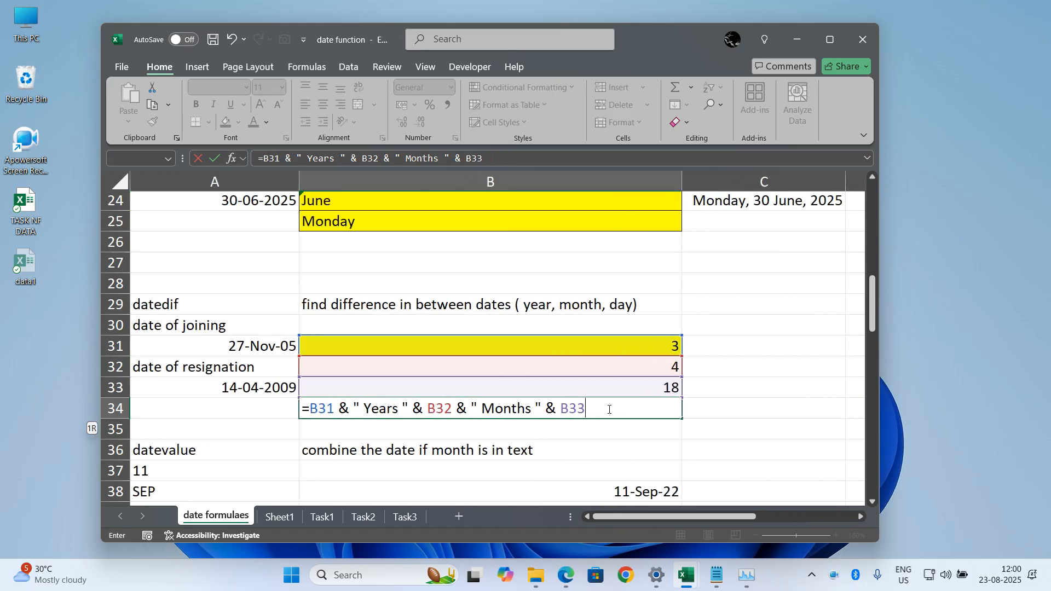
{"action": "type", "text": "& \" Days\""}
{"action": "key", "text": "Return"}
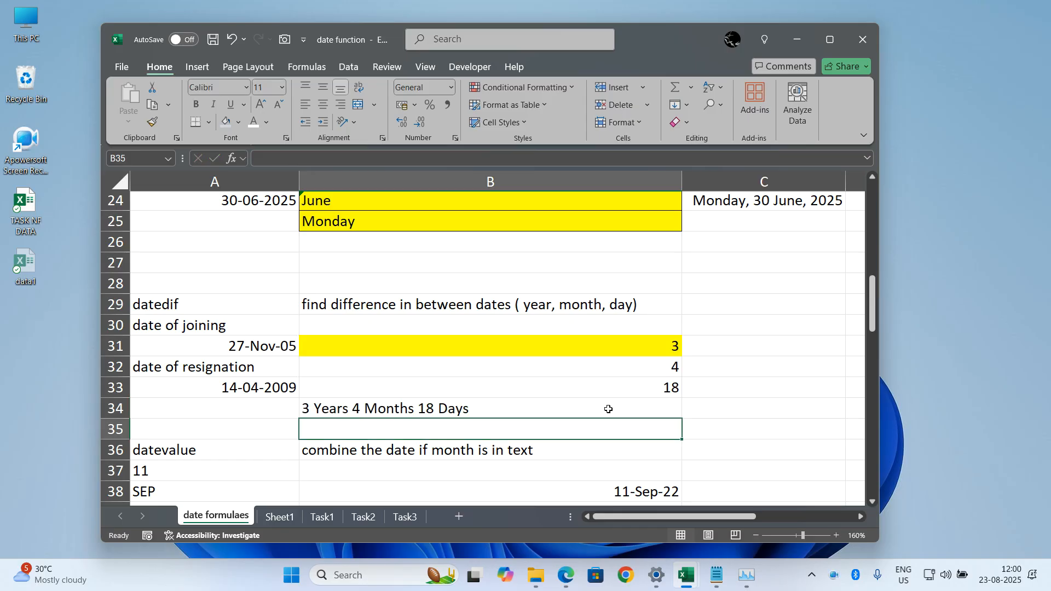
Replace the resignation date in cell A33 with the current date using =today().
{"action": "left_click", "coordinate": [262, 387]}
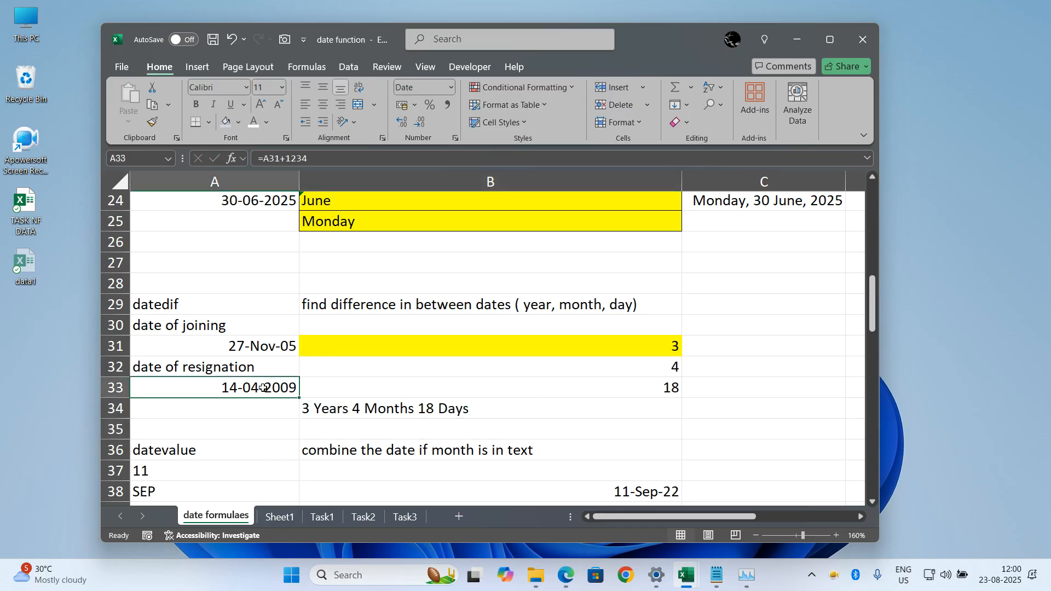
{"action": "type", "text": "=today"}
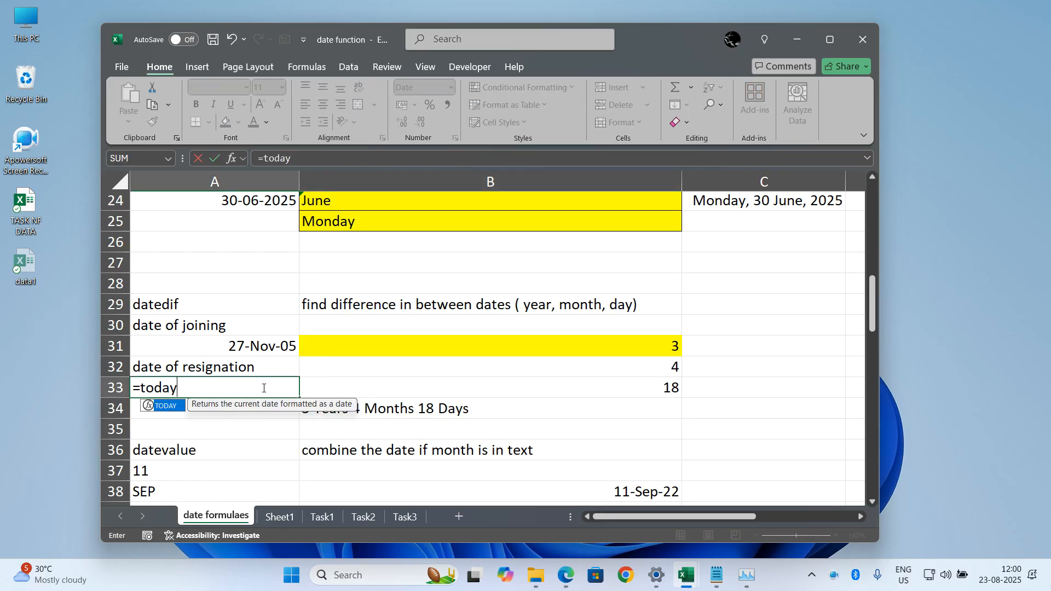
{"action": "type", "text": "()"}
{"action": "key", "text": "Return"}
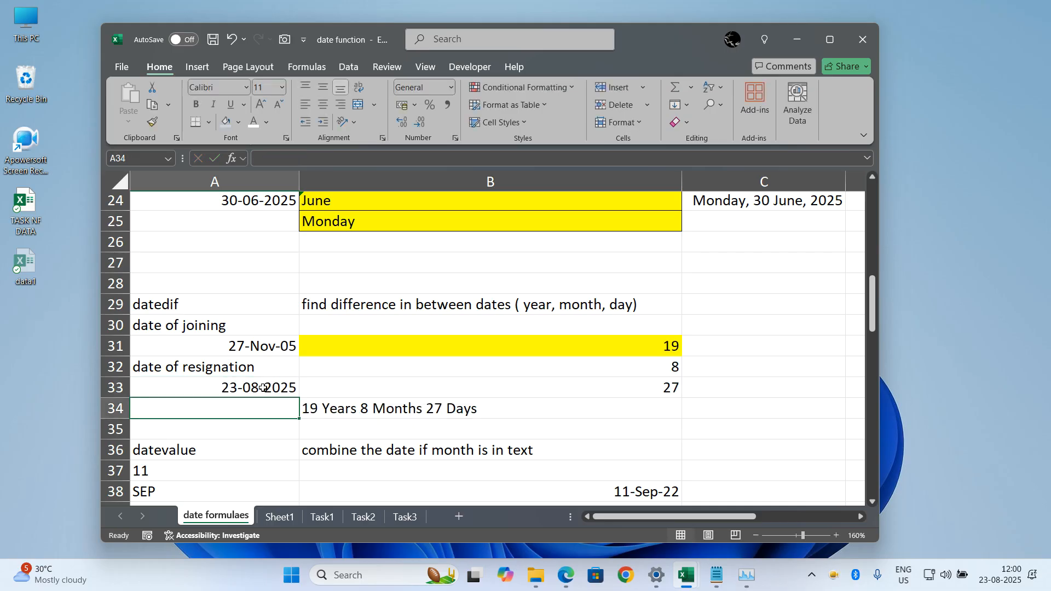
Set the joining date in cell A31 with =date(2004,2,17).
{"action": "left_click", "coordinate": [265, 340]}
{"action": "type", "text": "="}
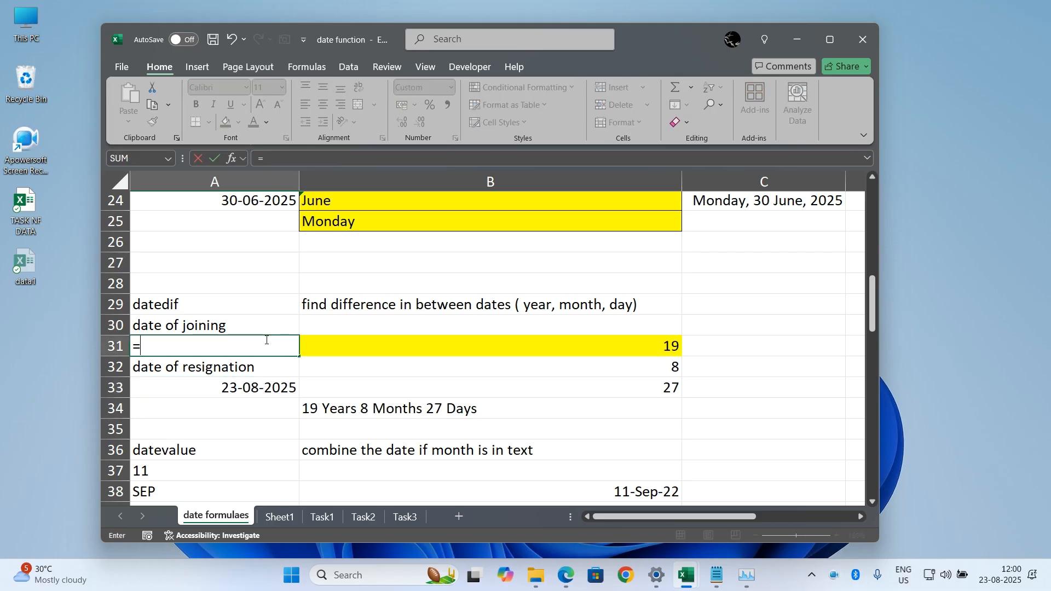
{"action": "type", "text": "date("}
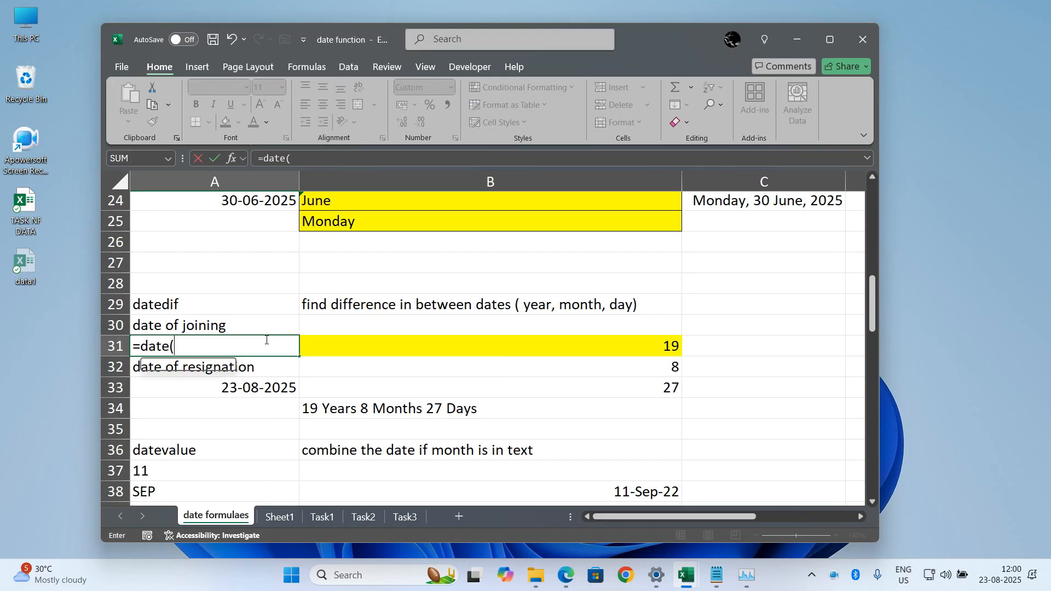
{"action": "type", "text": "2004,2,17)"}
{"action": "key", "text": "Return"}
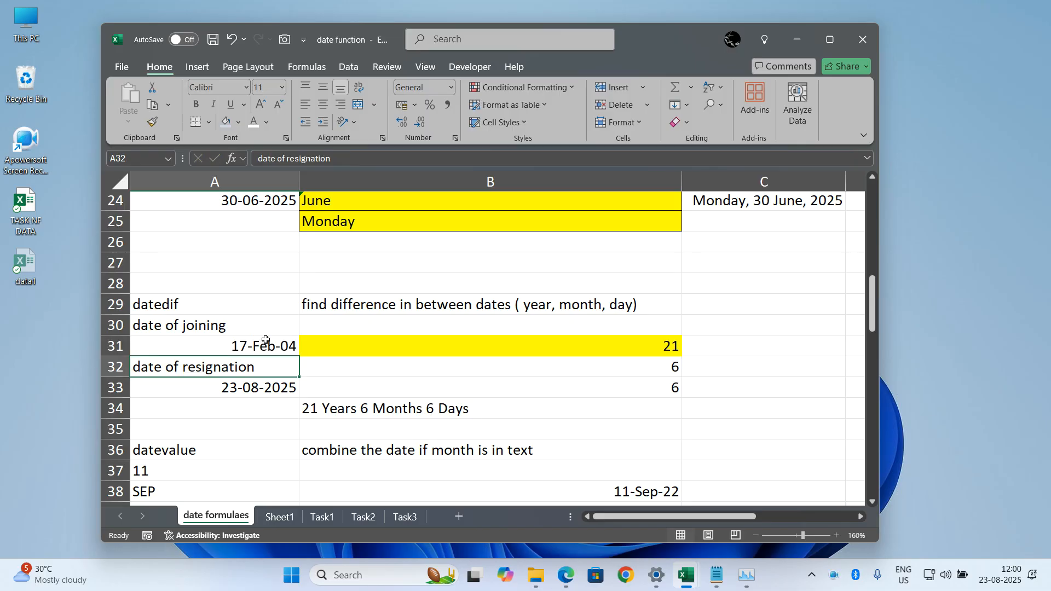
Clear the existing result from cells B38 and B39 in the datevalue example and select B38 for a new formula.
{"action": "scroll", "coordinate": [266, 340], "scroll_direction": "down", "scroll_amount": 3}
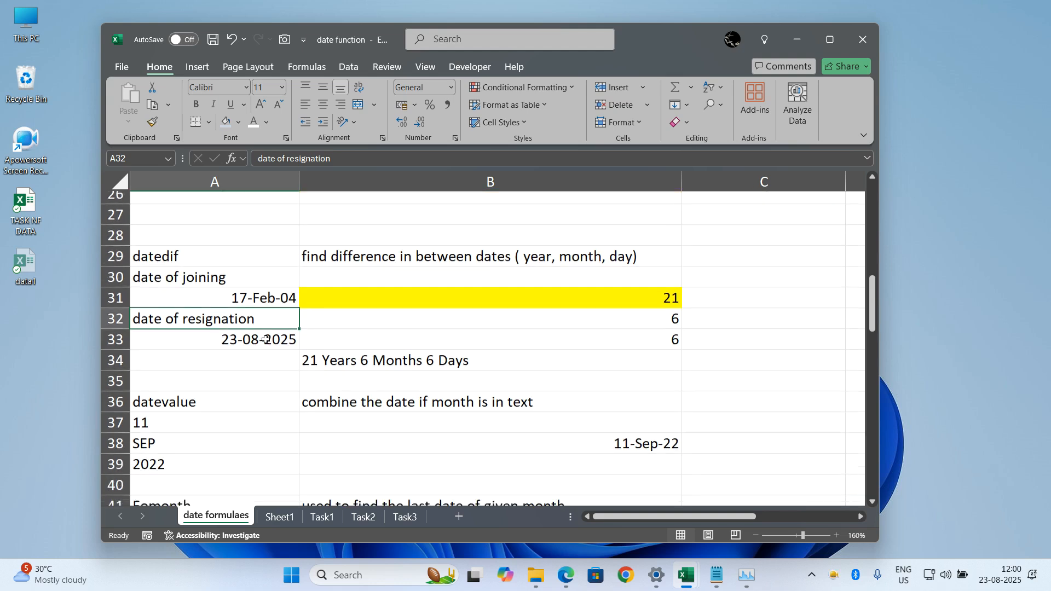
{"action": "left_click", "coordinate": [280, 277]}
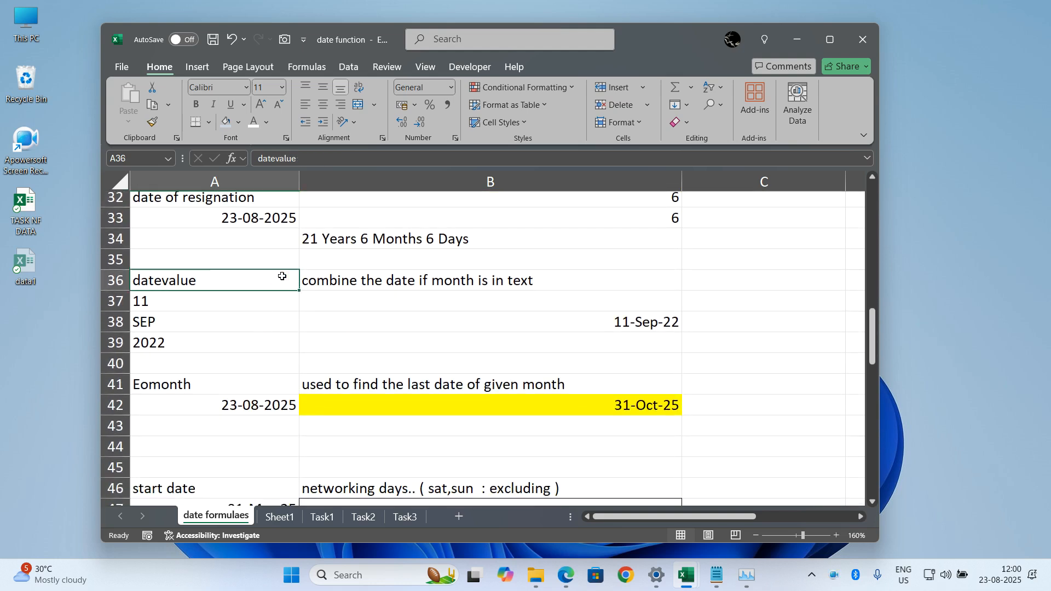
{"action": "left_click", "coordinate": [412, 306]}
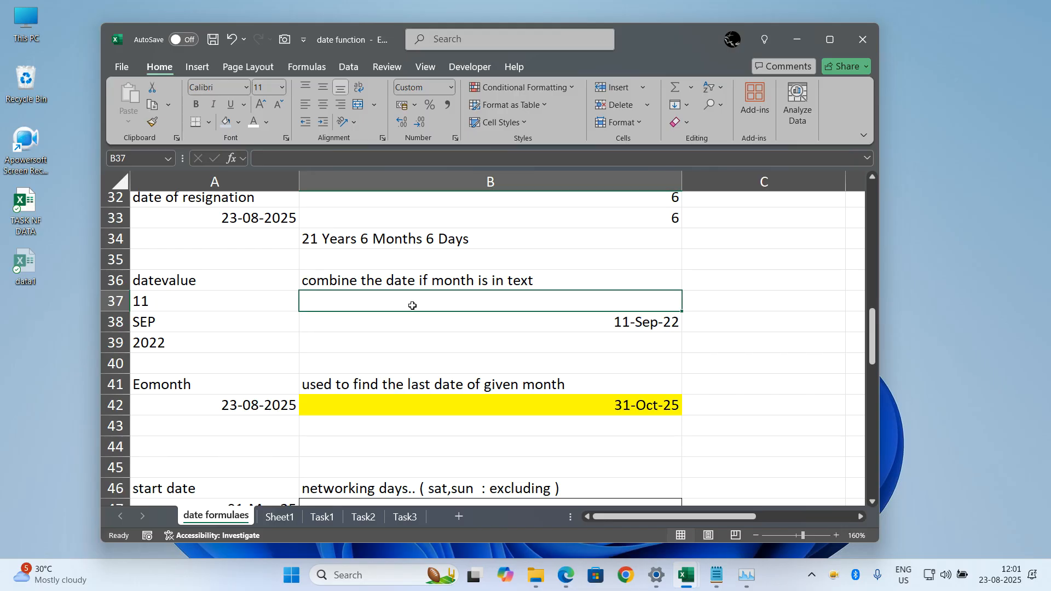
{"action": "left_click", "coordinate": [268, 273]}
{"action": "left_click_drag", "start_coordinate": [471, 335], "coordinate": [479, 327]}
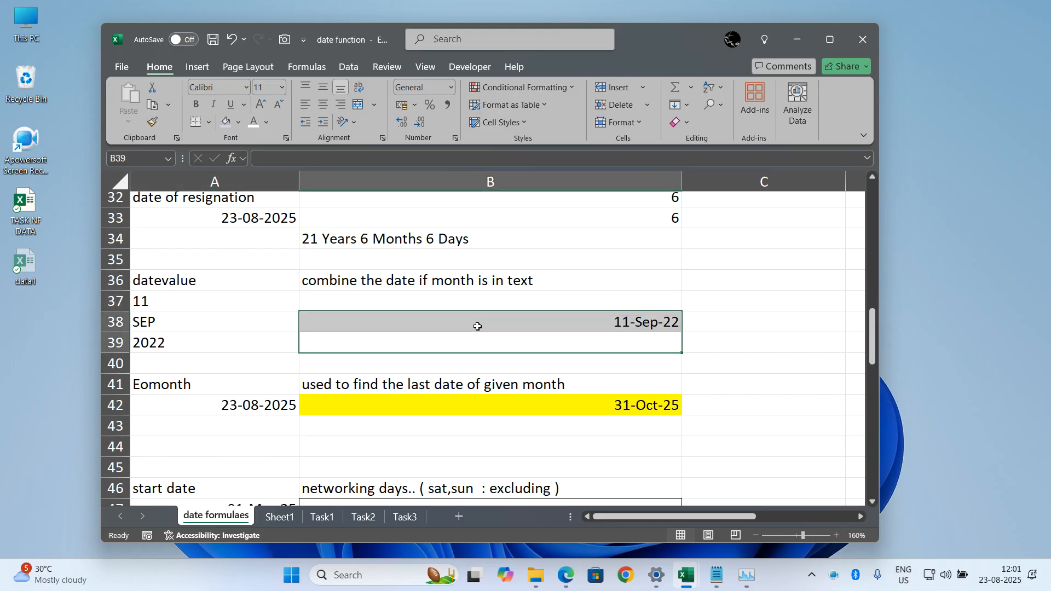
{"action": "key", "text": "Delete"}
{"action": "left_click", "coordinate": [478, 326]}
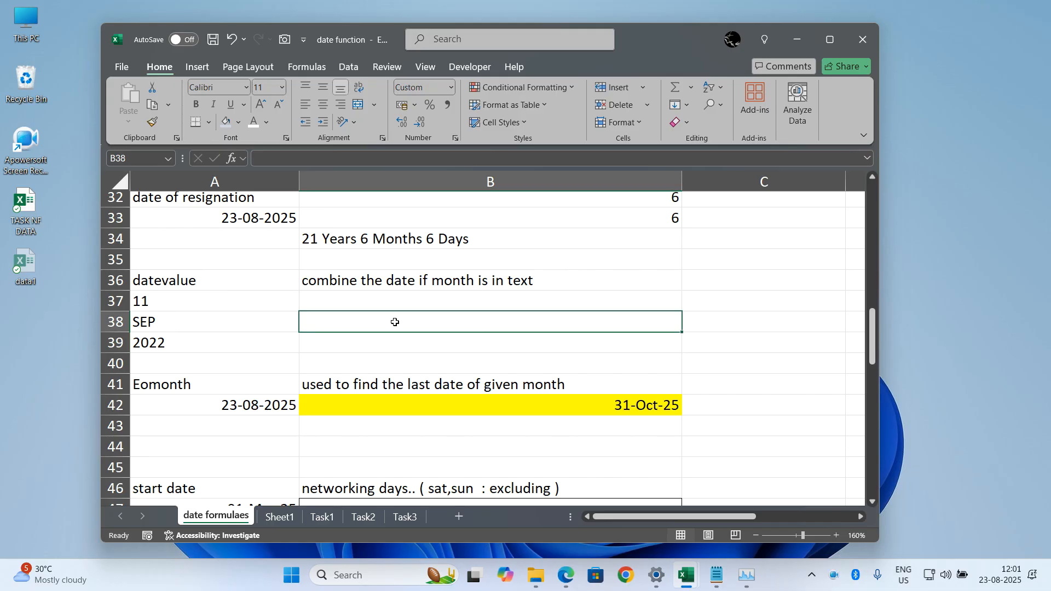
Clear the formatting of cell B38 and combine the day, month and year into a date with =datevalue(A37&A38&A39).
{"action": "key", "text": "alt"}
{"action": "key", "text": "h"}
{"action": "type", "text": "ef"}
{"action": "type", "text": "=dateva"}
{"action": "type", "text": "lue("}
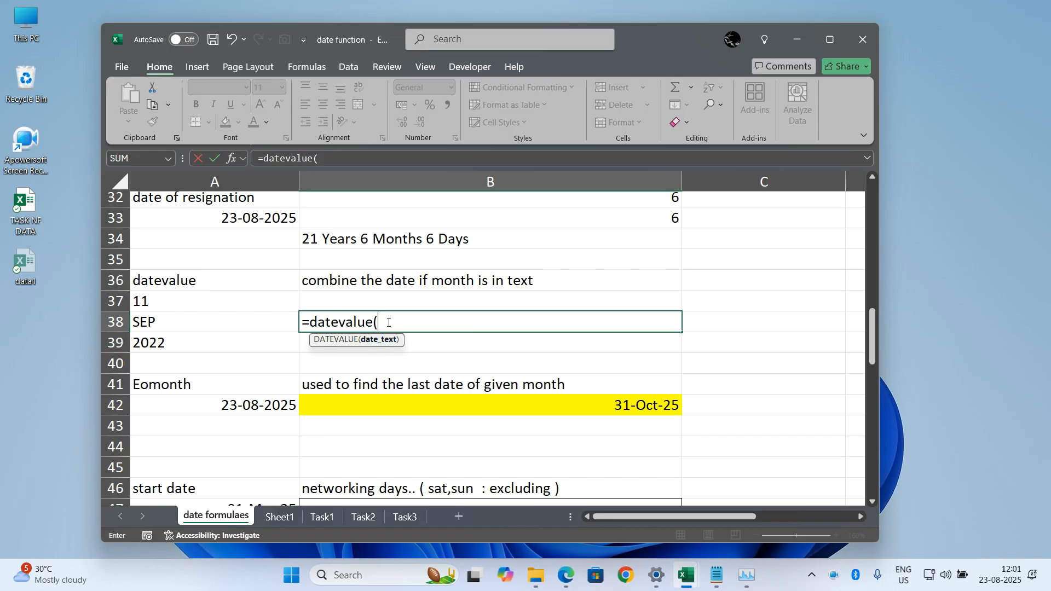
{"action": "left_click", "coordinate": [253, 303]}
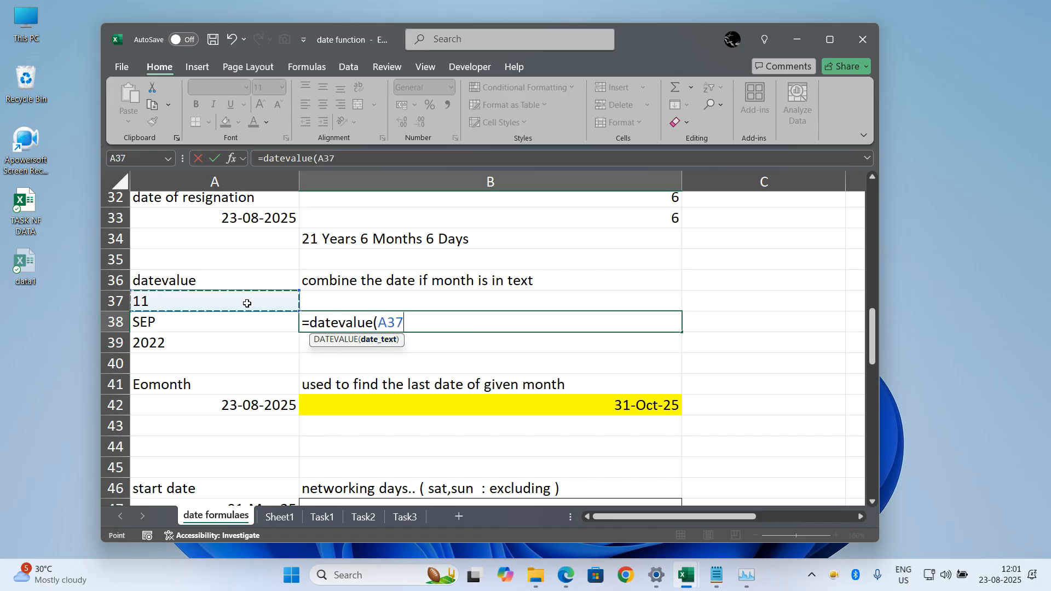
{"action": "type", "text": "&"}
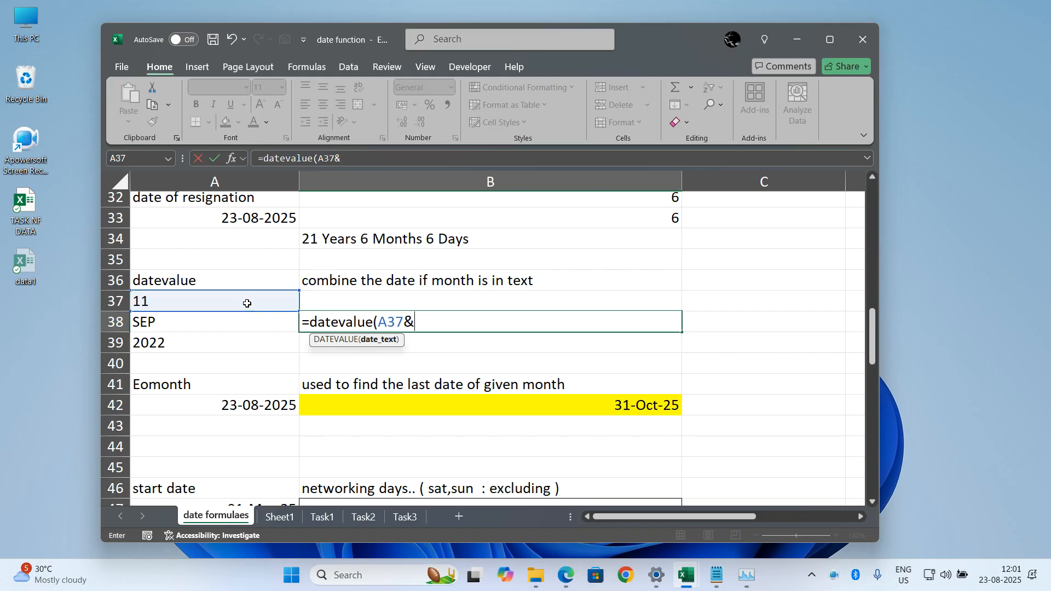
{"action": "left_click", "coordinate": [206, 317]}
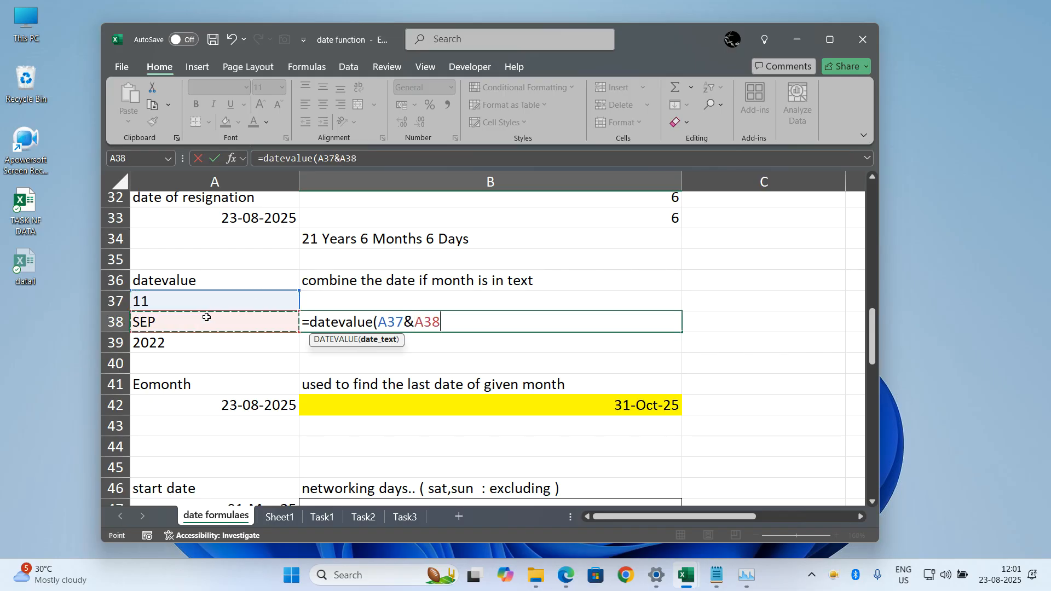
{"action": "type", "text": "&"}
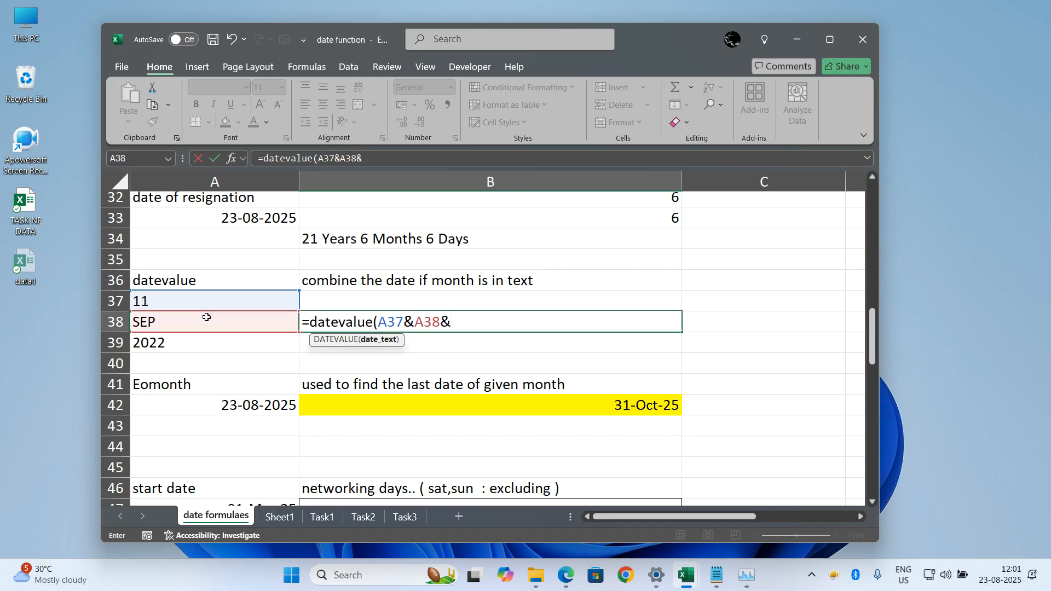
{"action": "left_click", "coordinate": [173, 343]}
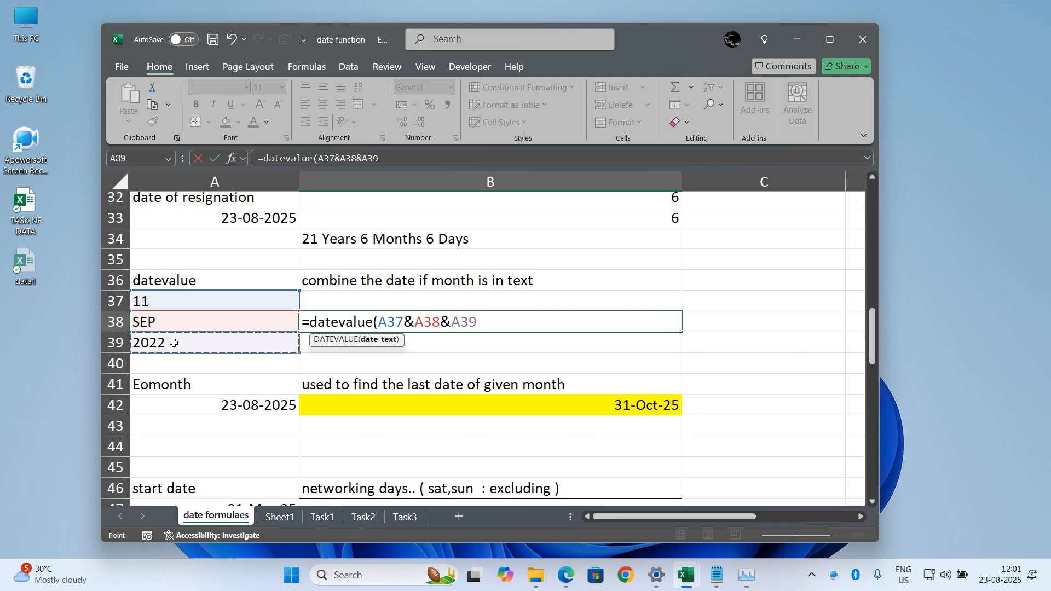
{"action": "type", "text": ")"}
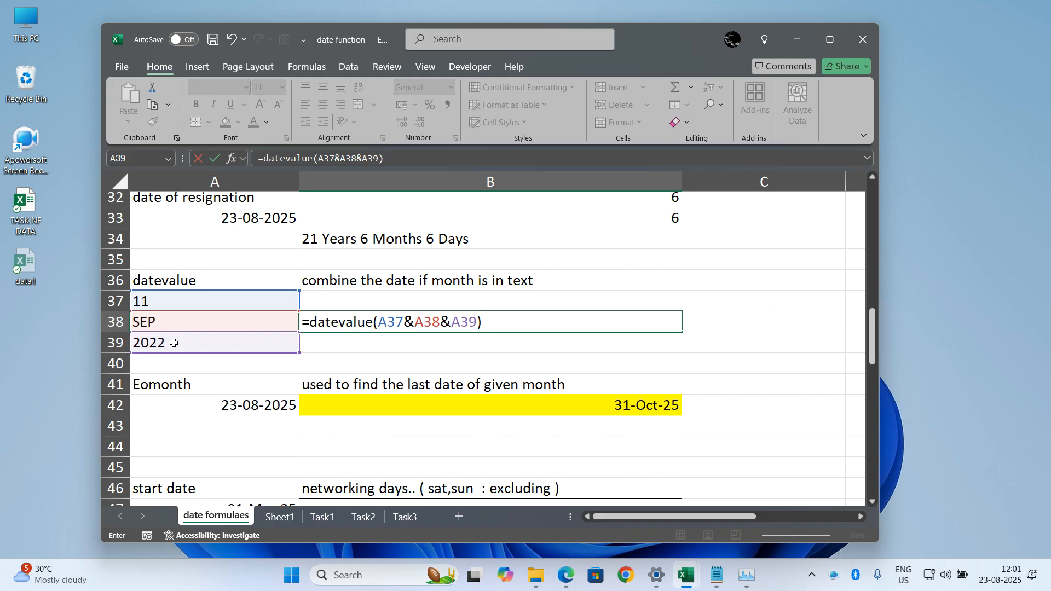
{"action": "key", "text": "Return"}
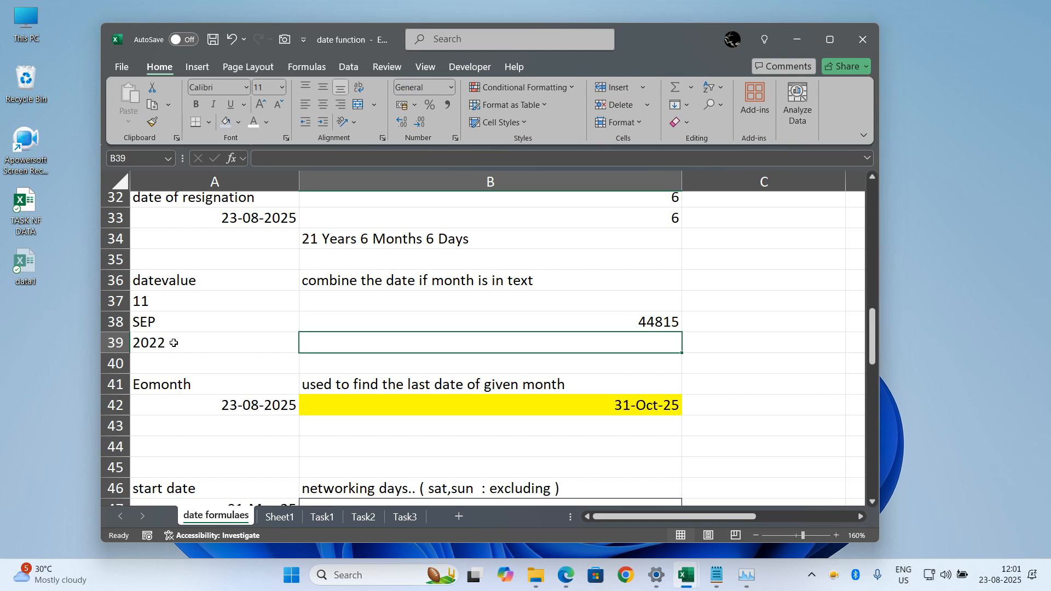
Format the datevalue result in cell B38 as a Short Date.
{"action": "left_click", "coordinate": [384, 319]}
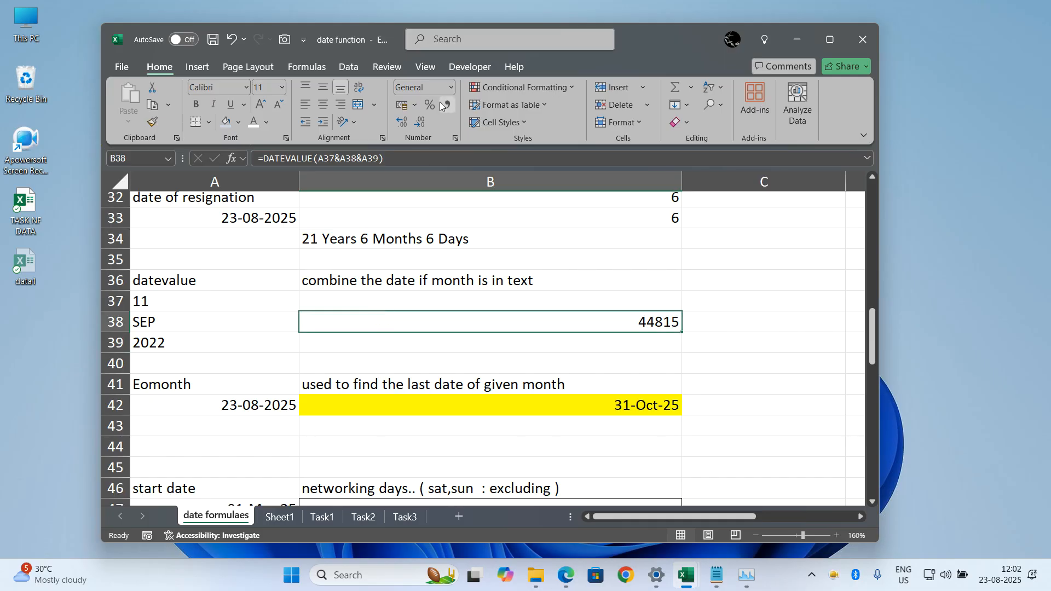
{"action": "left_click", "coordinate": [450, 88]}
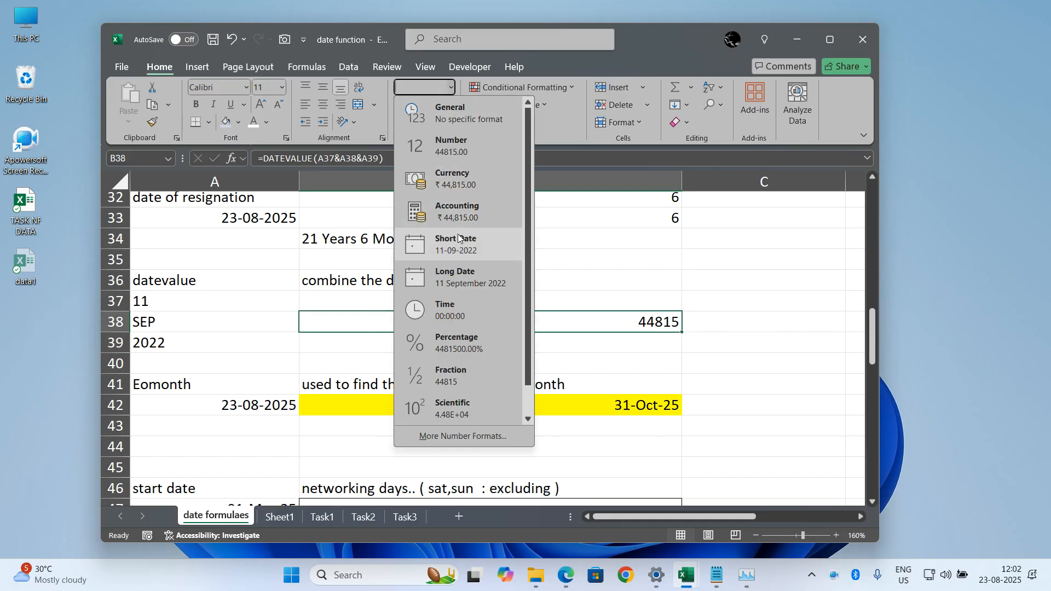
{"action": "left_click", "coordinate": [459, 250]}
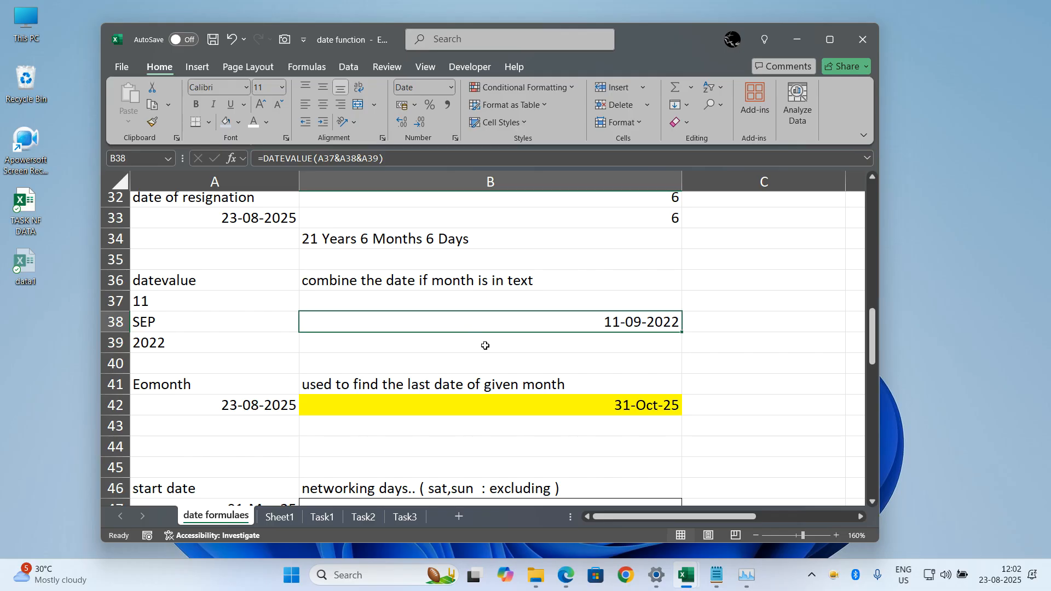
Copy the expression DATEDIF(A31,A33,"y") without its equals sign from the formula in cell B31.
{"action": "scroll", "coordinate": [467, 334], "scroll_direction": "up", "scroll_amount": 1}
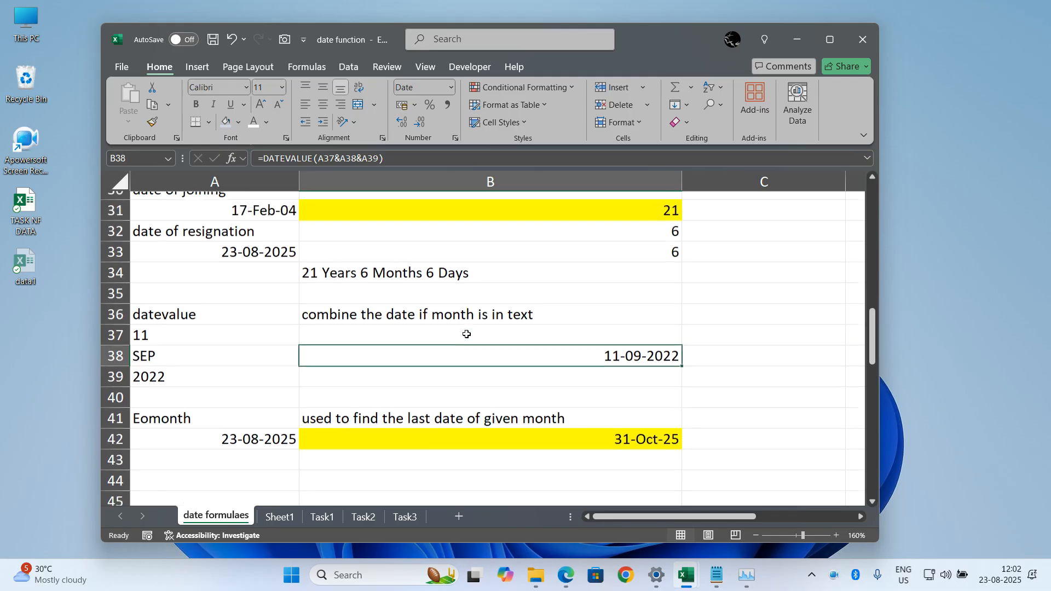
{"action": "left_click", "coordinate": [524, 281]}
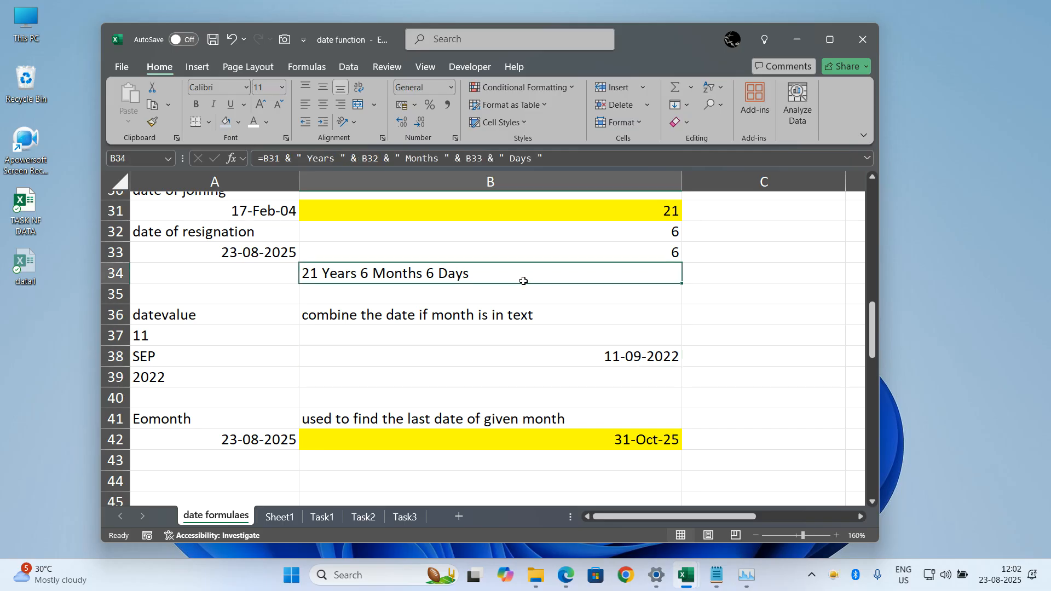
{"action": "scroll", "coordinate": [523, 281], "scroll_direction": "up", "scroll_amount": 1}
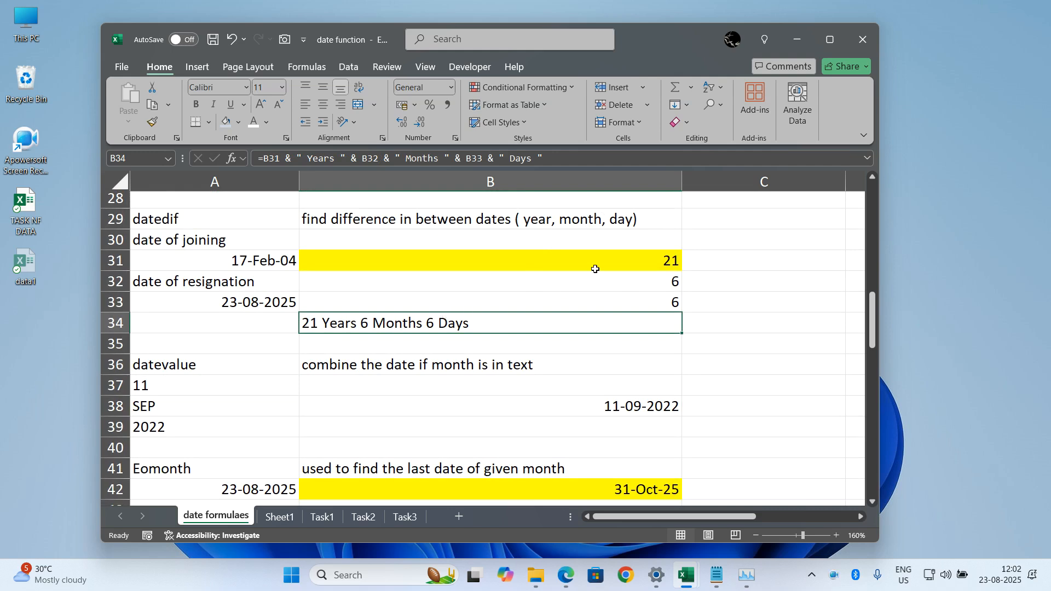
{"action": "double_click", "coordinate": [466, 322]}
{"action": "key", "text": "ctrl+Return"}
{"action": "left_click", "coordinate": [618, 261]}
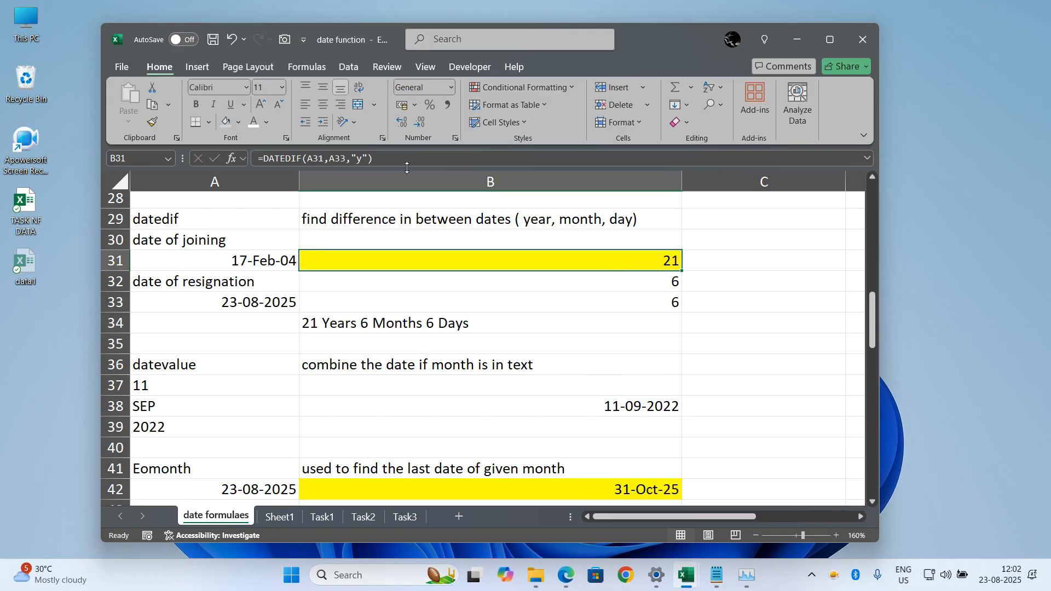
{"action": "left_click_drag", "start_coordinate": [375, 158], "coordinate": [264, 159]}
{"action": "key", "text": "ctrl+c"}
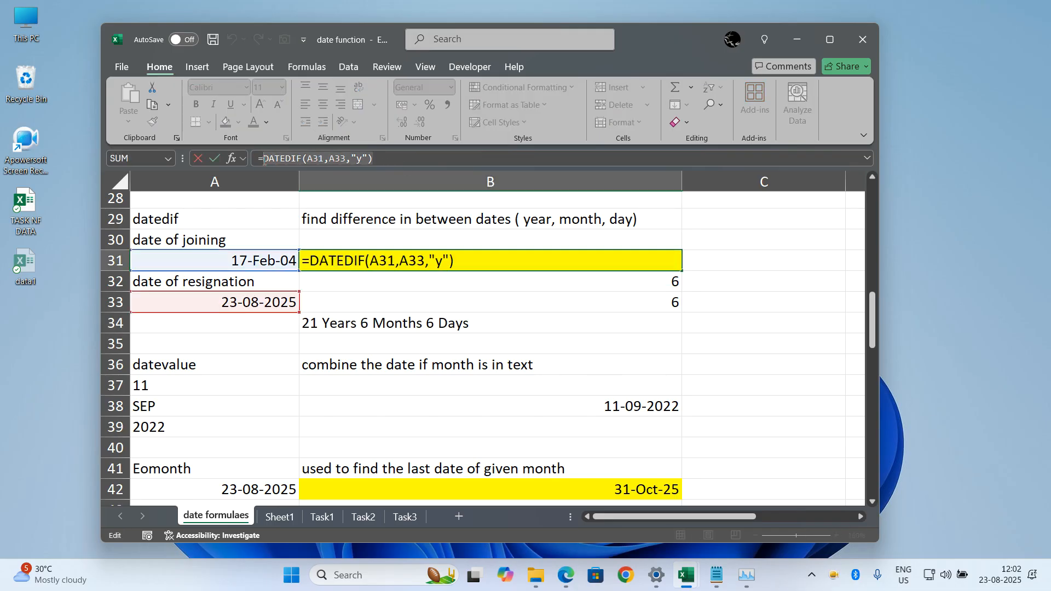
{"action": "key", "text": "Escape"}
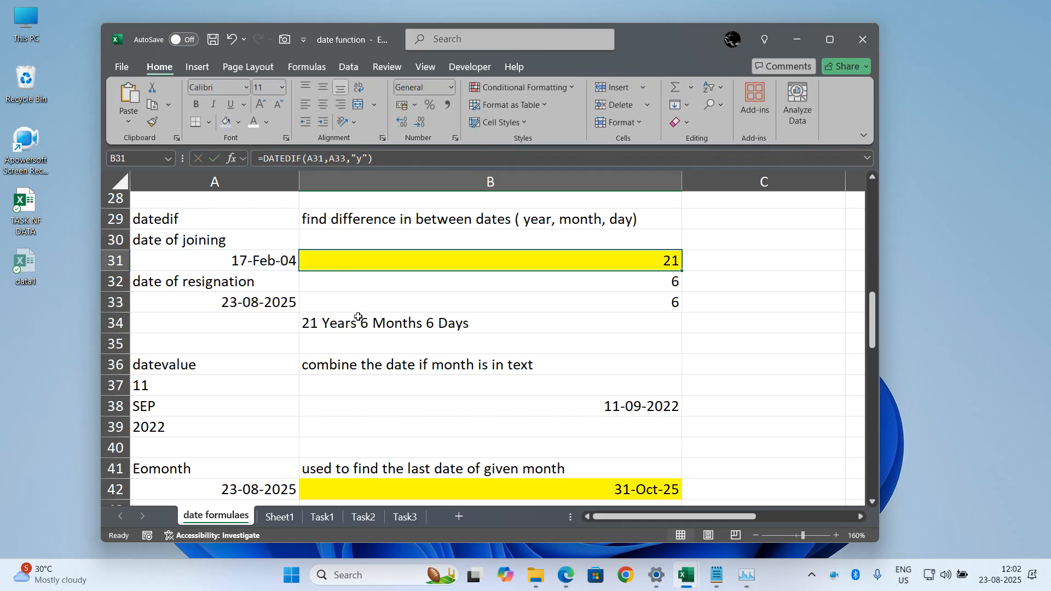
Replace the B31 reference in cell B34's formula with the copied DATEDIF(A31,A33,"y") and clear cell B31.
{"action": "double_click", "coordinate": [430, 324]}
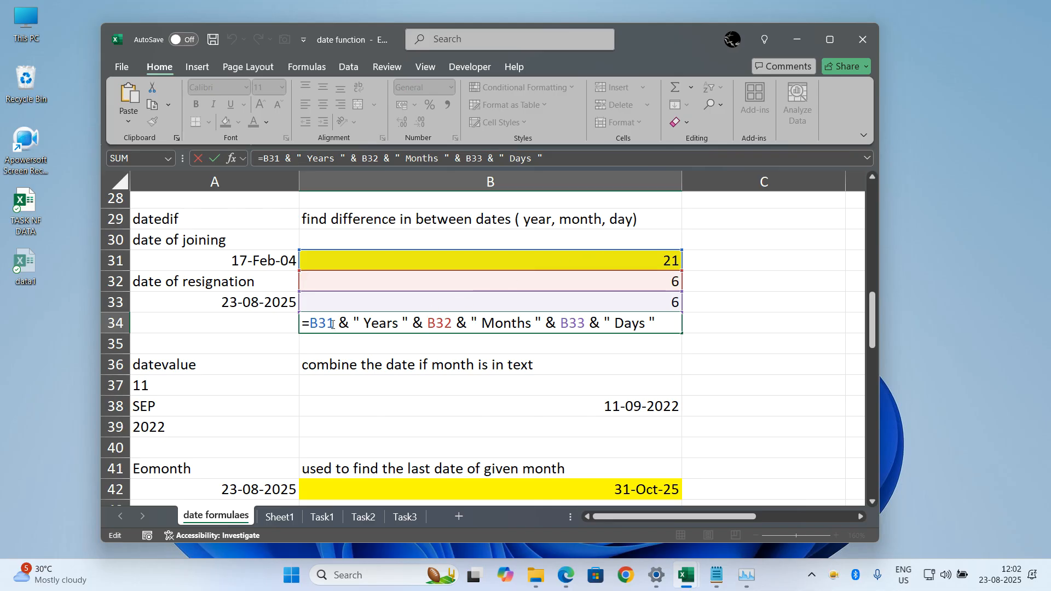
{"action": "key", "text": "BackSpace"}
{"action": "key", "text": "BackSpace"}
{"action": "key", "text": "BackSpace"}
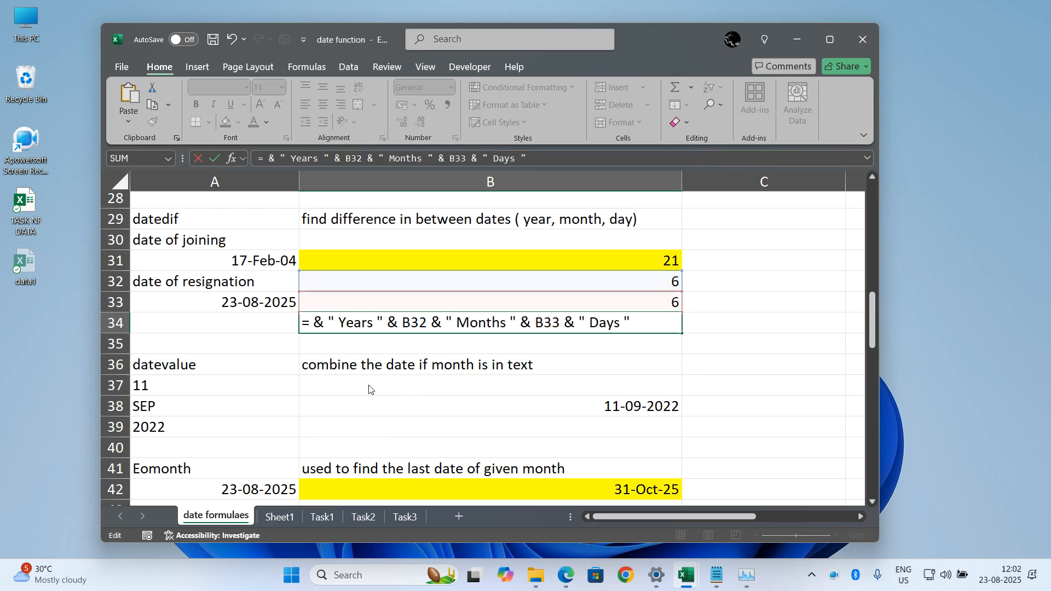
{"action": "key", "text": "ctrl+v"}
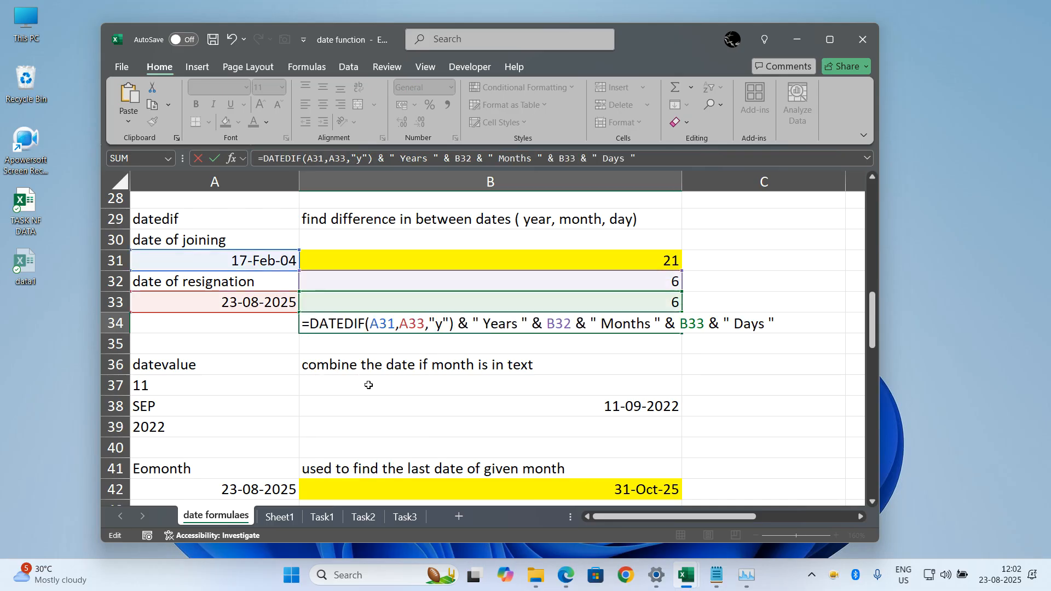
{"action": "key", "text": "Return"}
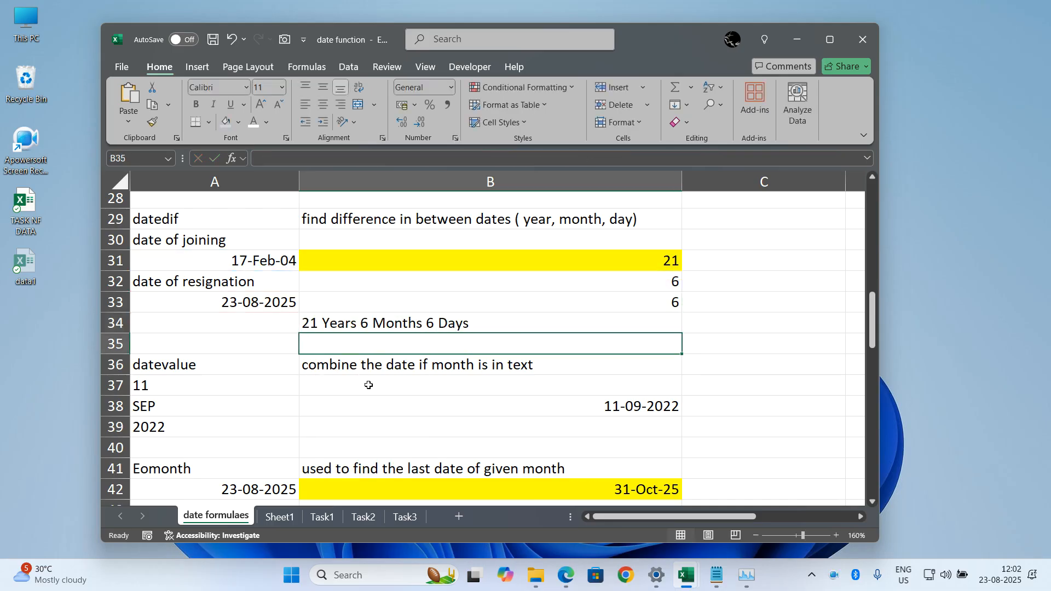
{"action": "left_click", "coordinate": [582, 258]}
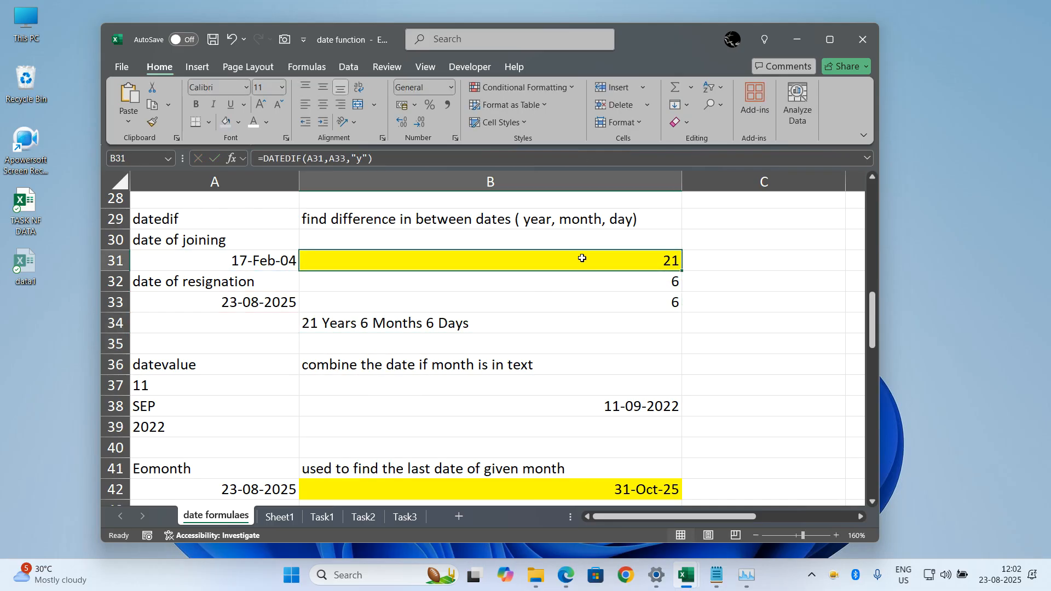
{"action": "key", "text": "Delete"}
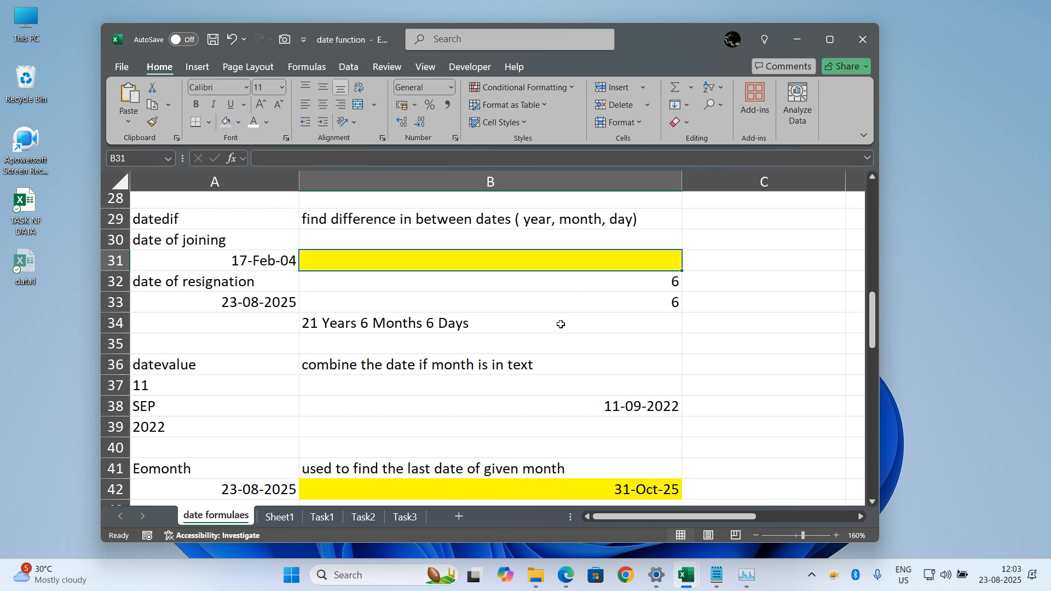
Clear the existing results from cells B48 to B51 in the networking days example.
{"action": "scroll", "coordinate": [561, 324], "scroll_direction": "down", "scroll_amount": 2}
{"action": "scroll", "coordinate": [560, 325], "scroll_direction": "down", "scroll_amount": 1}
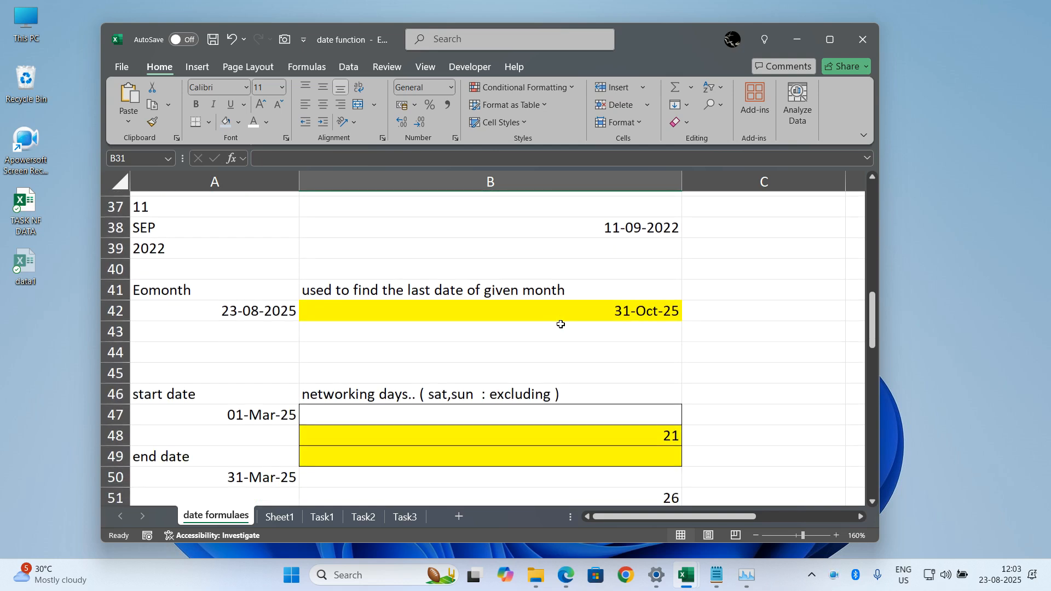
{"action": "left_click", "coordinate": [540, 329]}
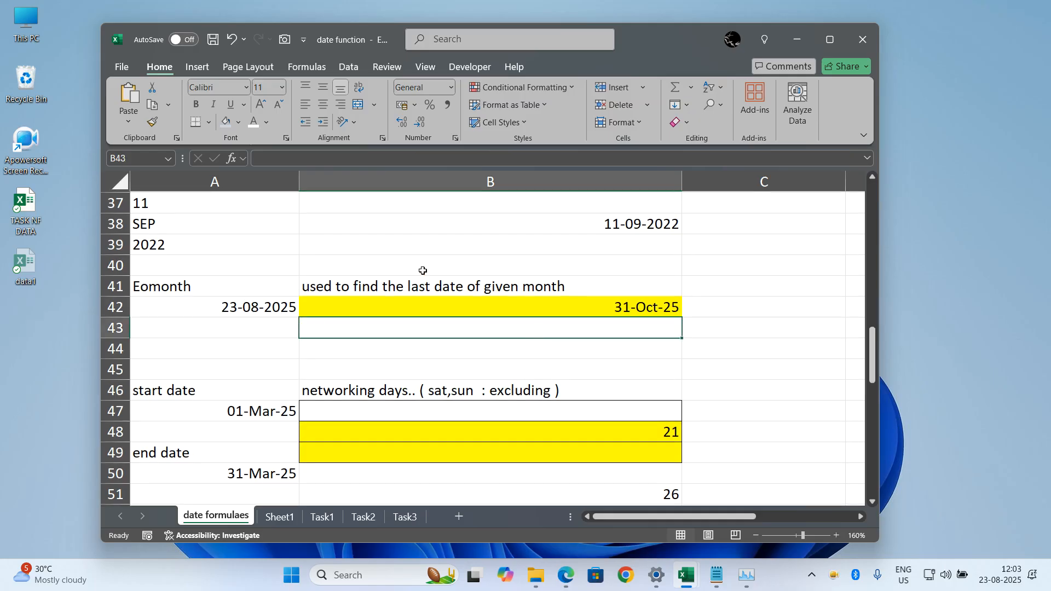
{"action": "left_click", "coordinate": [461, 264]}
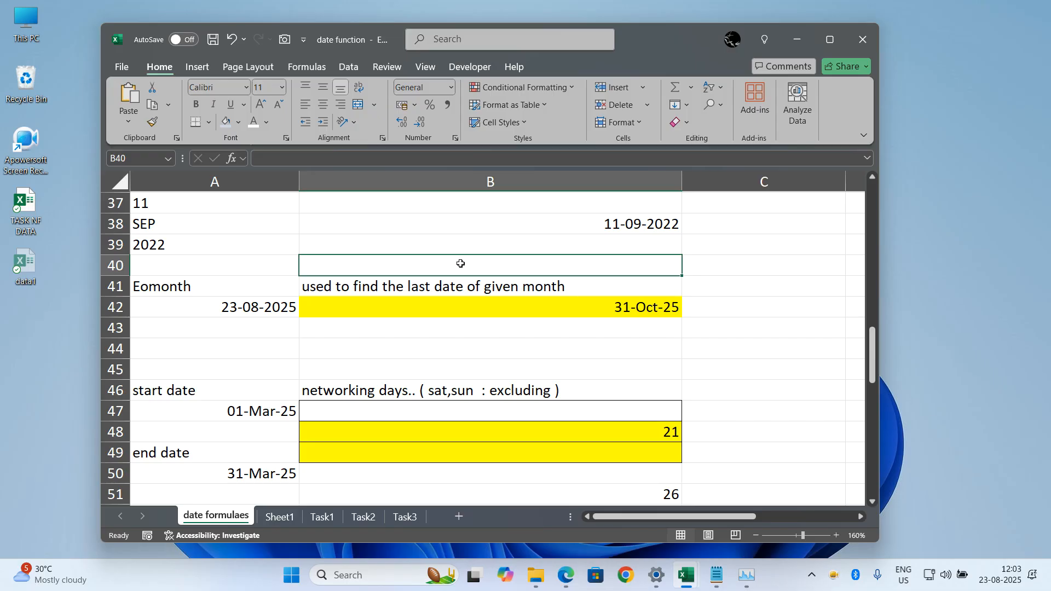
{"action": "scroll", "coordinate": [460, 264], "scroll_direction": "down", "scroll_amount": 2}
{"action": "left_click", "coordinate": [503, 363]}
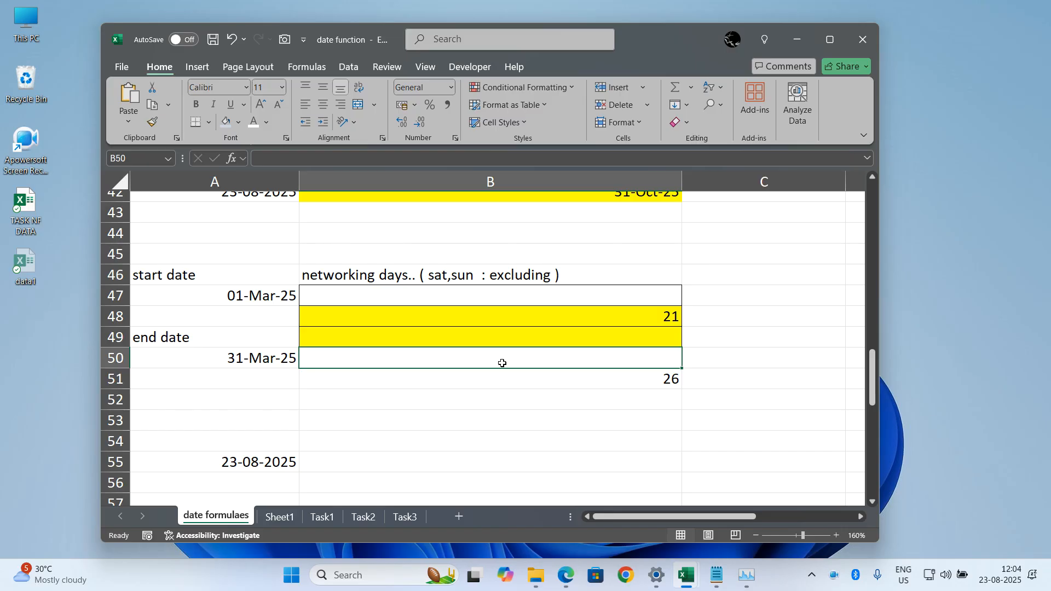
{"action": "scroll", "coordinate": [502, 363], "scroll_direction": "down", "scroll_amount": 1}
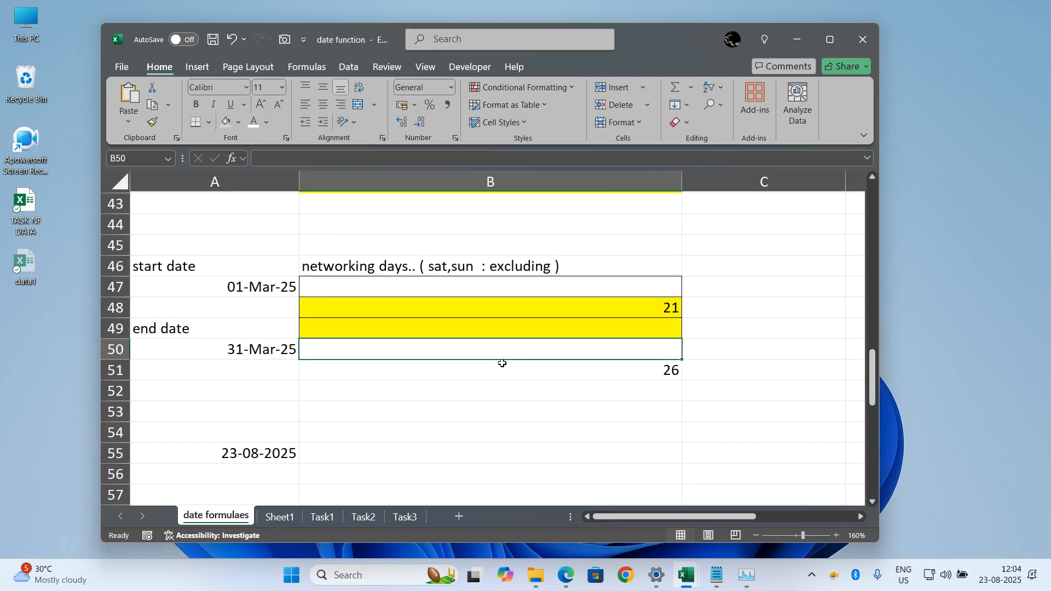
{"action": "left_click_drag", "start_coordinate": [520, 371], "coordinate": [587, 305]}
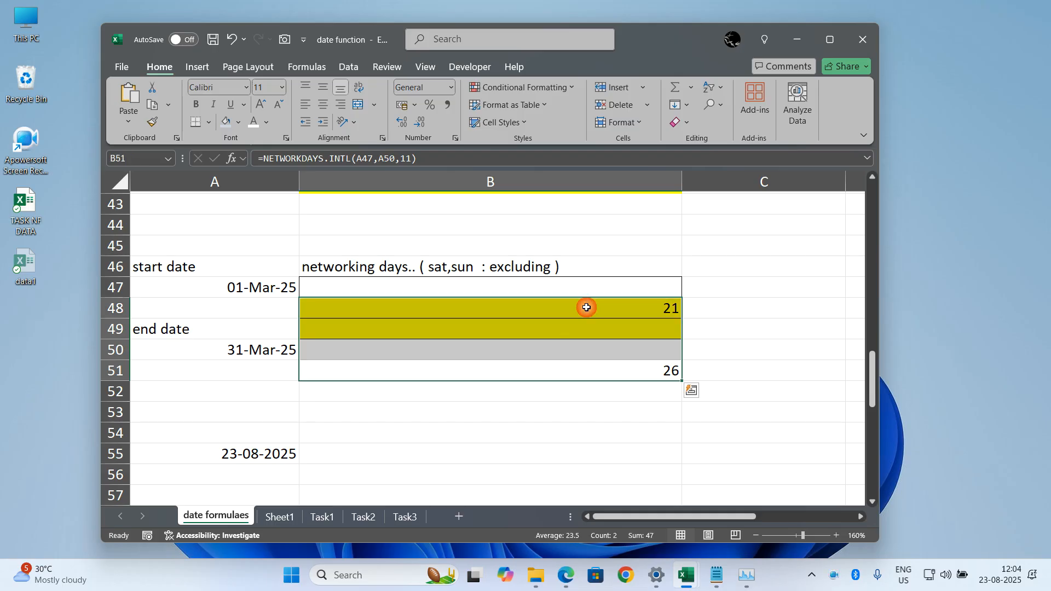
{"action": "key", "text": "Delete"}
{"action": "left_click", "coordinate": [587, 308]}
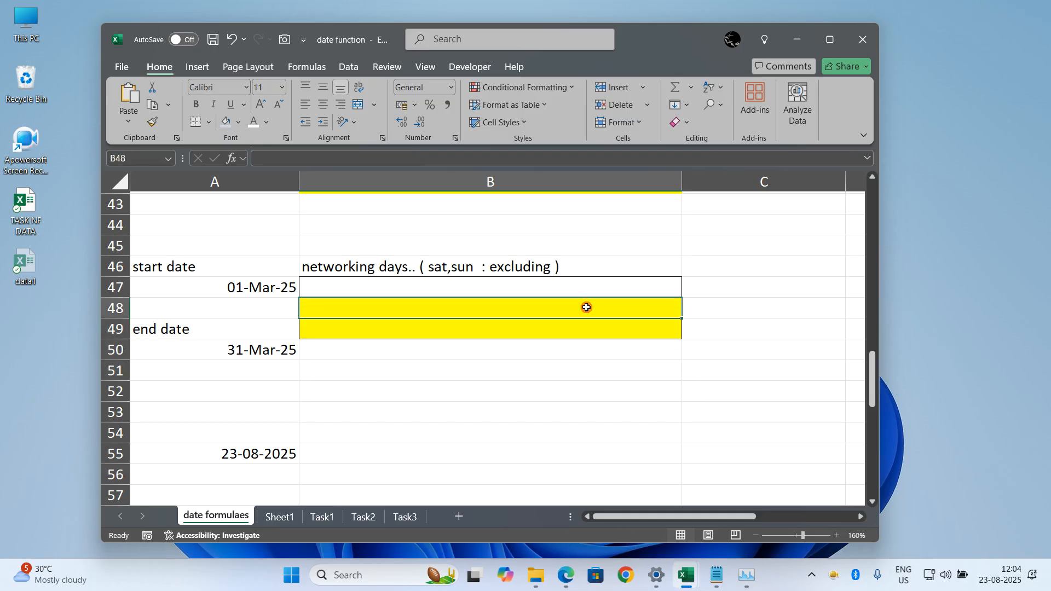
Replace the formula in cell B42 with =EOMONTH(A42,0) to get the last date of A42's month.
{"action": "scroll", "coordinate": [587, 305], "scroll_direction": "up", "scroll_amount": 2}
{"action": "left_click", "coordinate": [625, 279]}
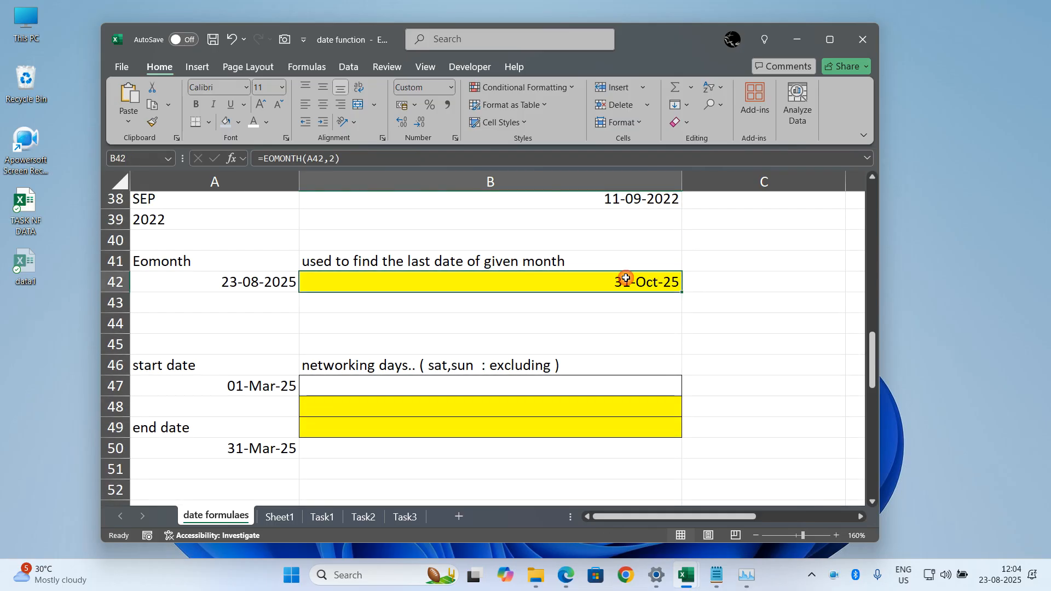
{"action": "type", "text": "="}
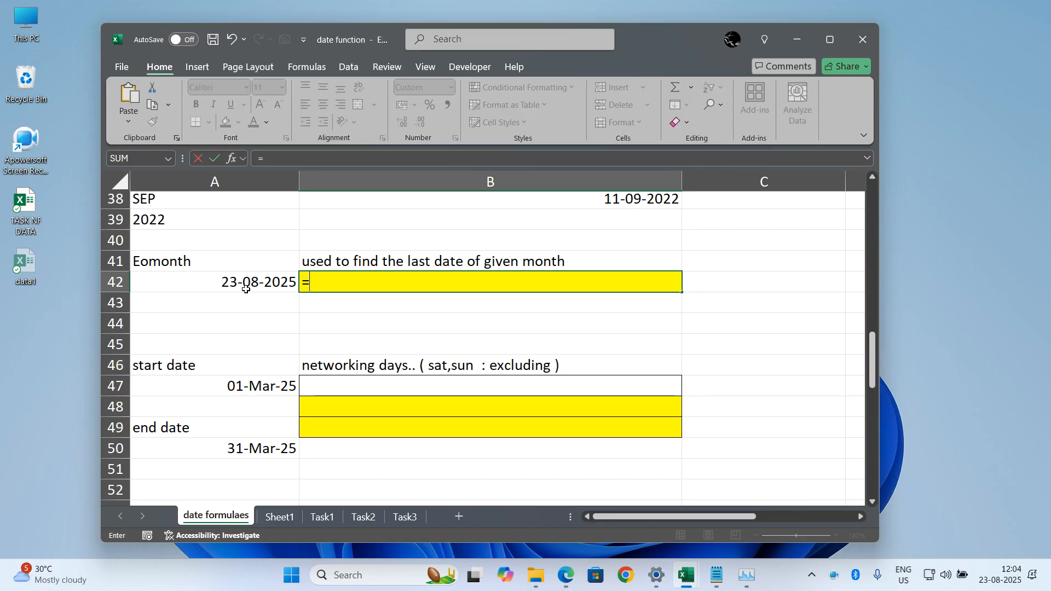
{"action": "left_click", "coordinate": [368, 323]}
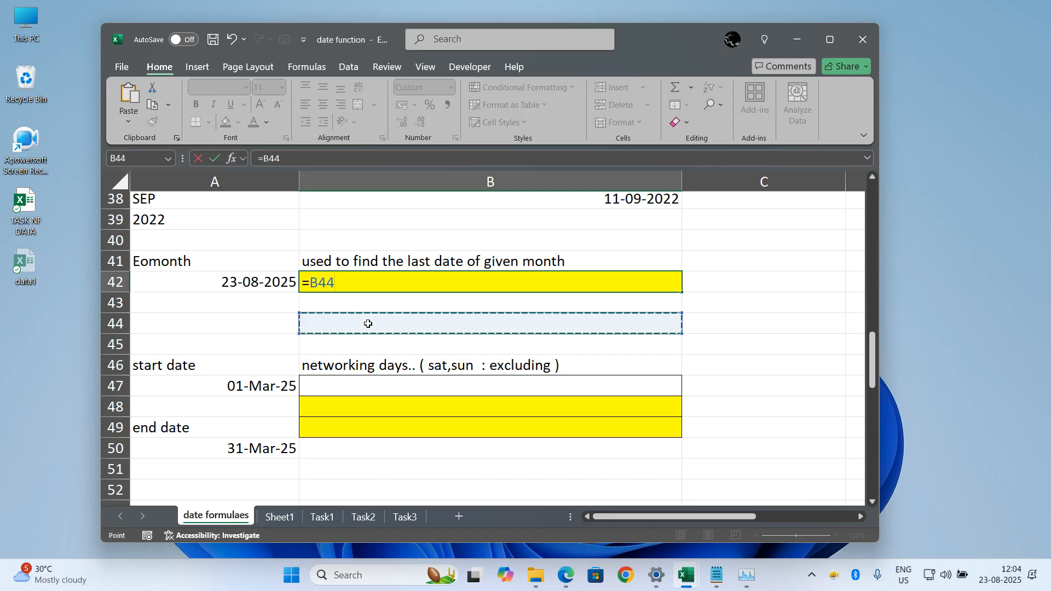
{"action": "key", "text": "BackSpace"}
{"action": "key", "text": "BackSpace"}
{"action": "key", "text": "BackSpace"}
{"action": "type", "text": "e"}
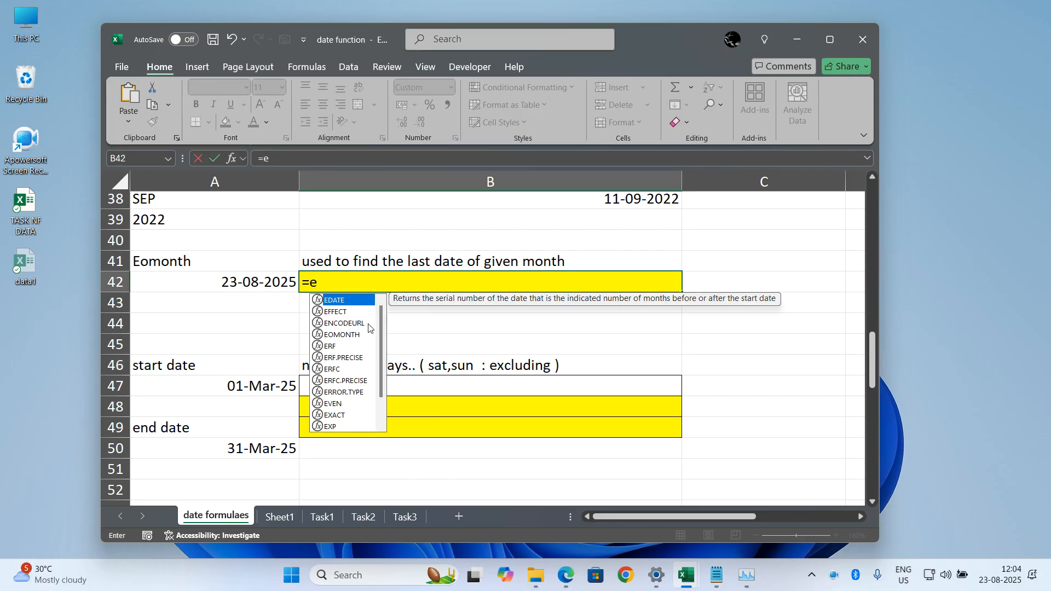
{"action": "type", "text": "omonth"}
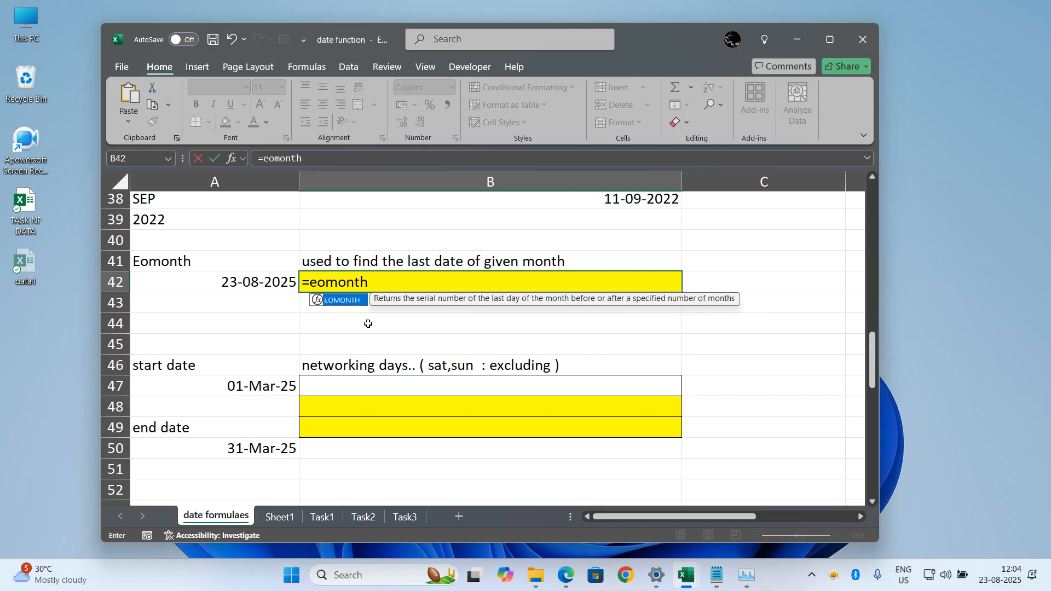
{"action": "type", "text": "("}
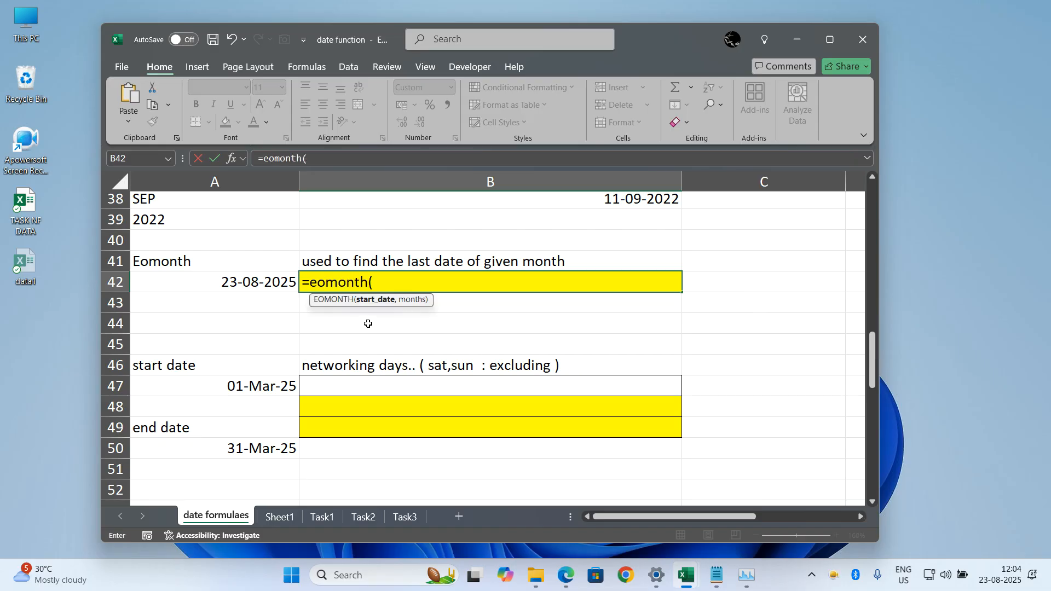
{"action": "left_click", "coordinate": [278, 284]}
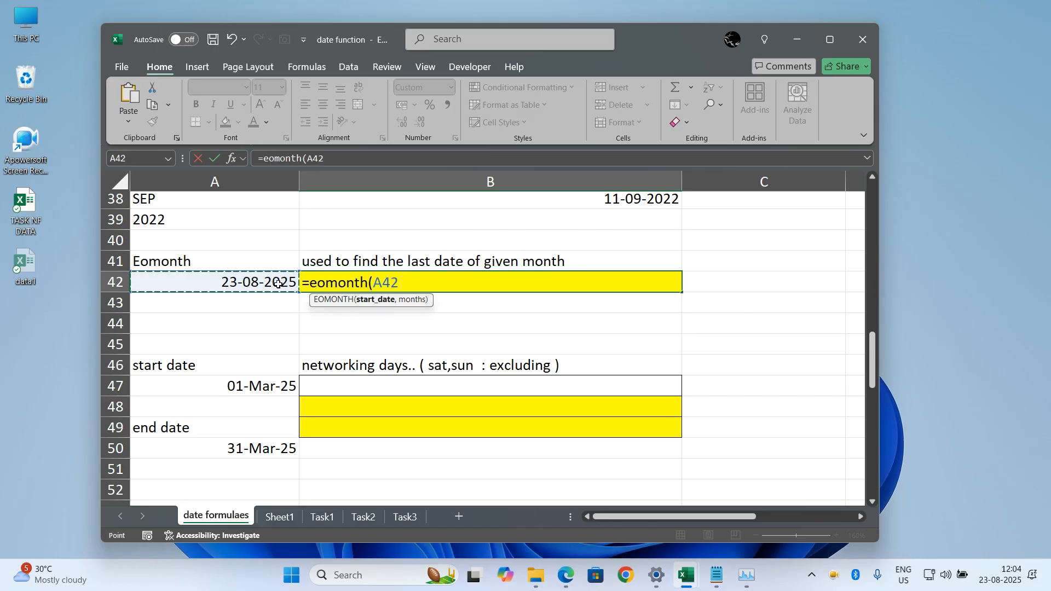
{"action": "type", "text": ",0"}
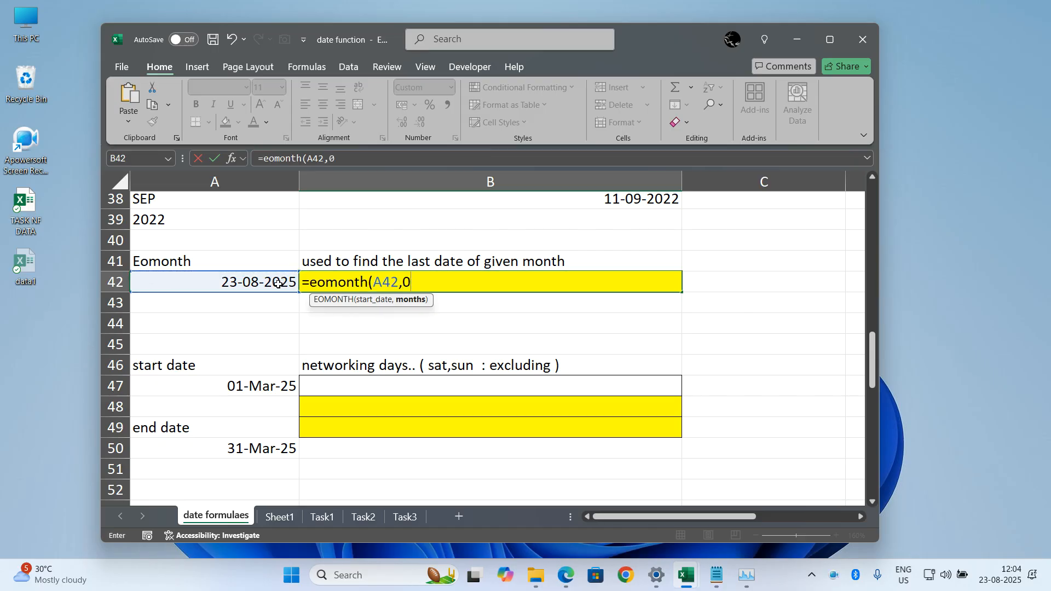
{"action": "type", "text": ")"}
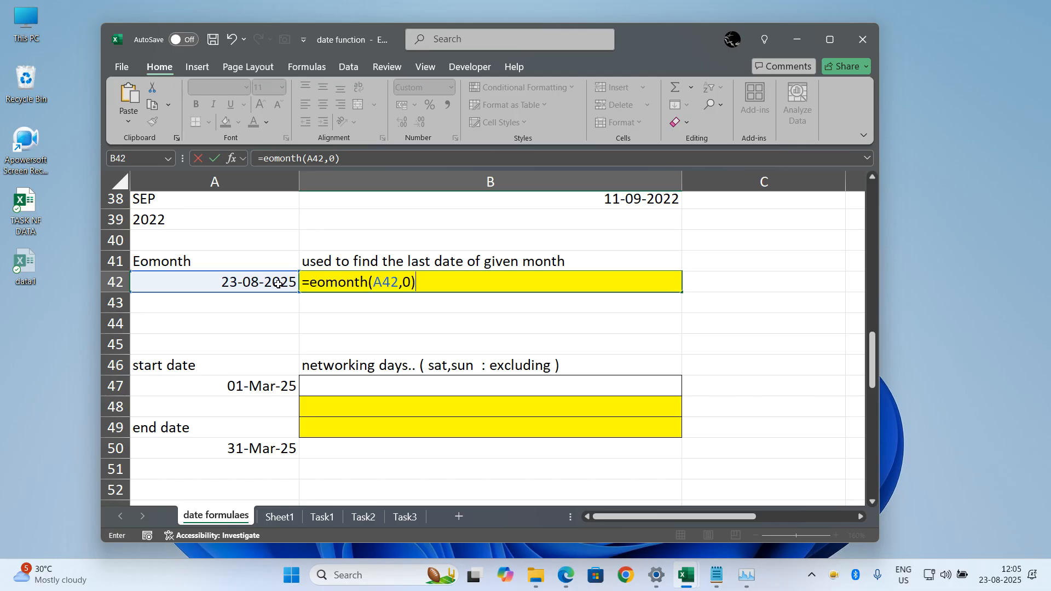
{"action": "key", "text": "Return"}
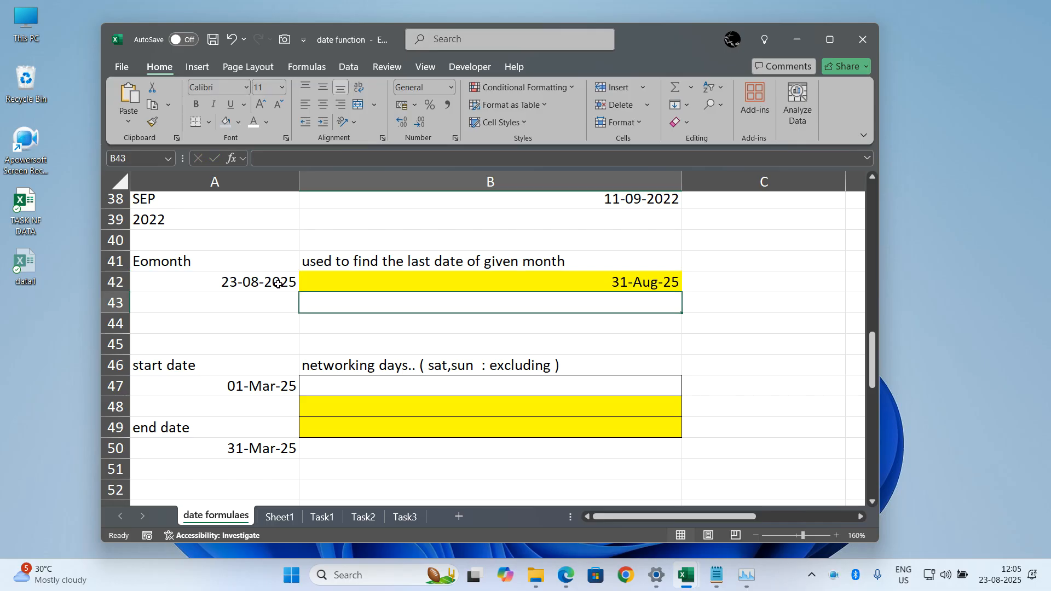
Change the months argument of the EOMONTH formula in cell B42 to 4.
{"action": "double_click", "coordinate": [382, 281]}
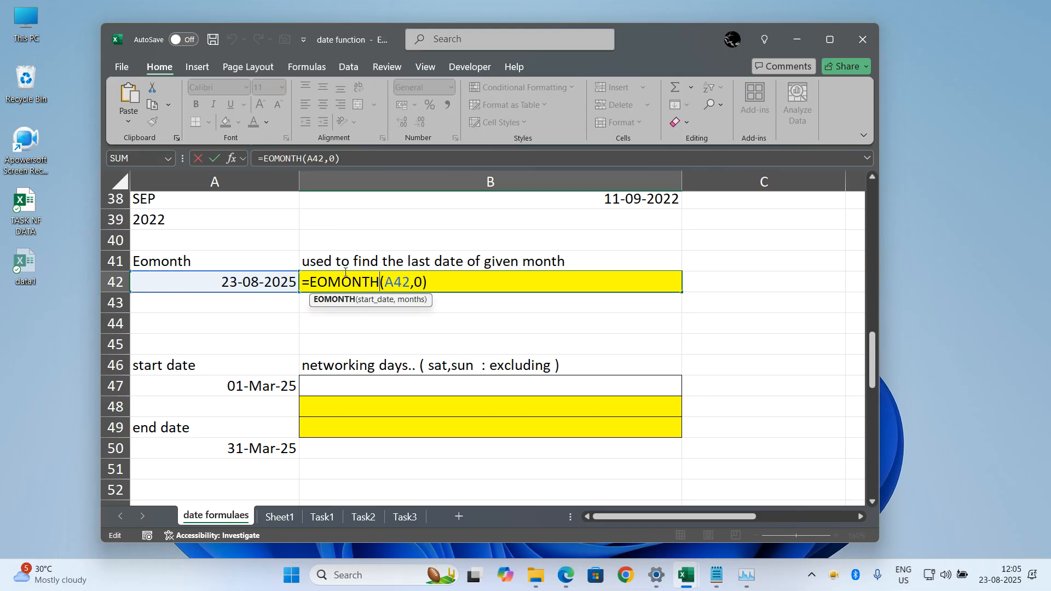
{"action": "left_click", "coordinate": [422, 282]}
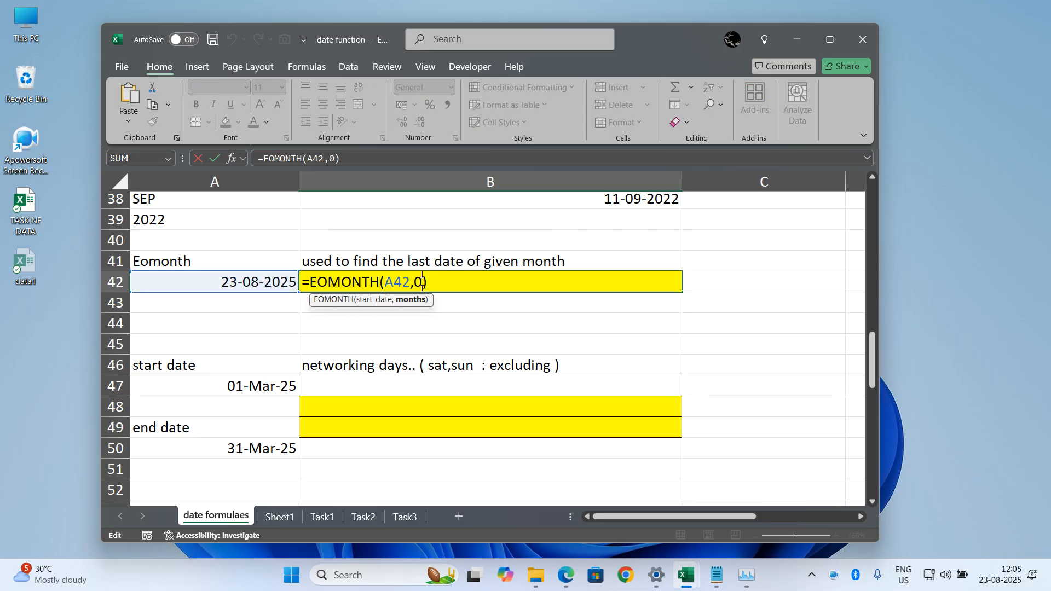
{"action": "key", "text": "BackSpace"}
{"action": "type", "text": "1"}
{"action": "key", "text": "BackSpace"}
{"action": "type", "text": "2"}
{"action": "key", "text": "BackSpace"}
{"action": "type", "text": "3"}
{"action": "key", "text": "BackSpace"}
{"action": "type", "text": "4"}
{"action": "key", "text": "Return"}
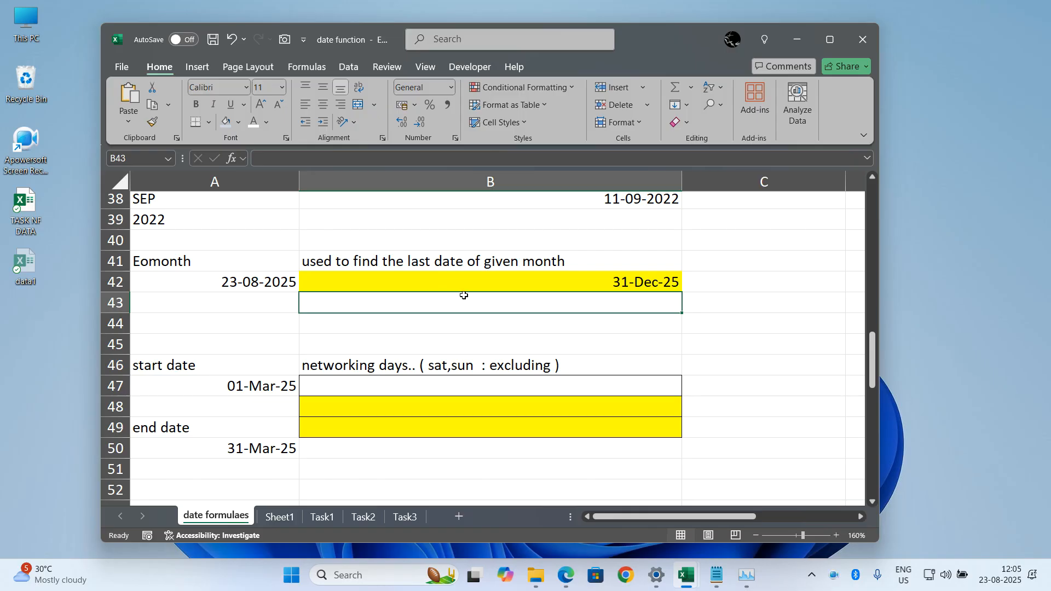
{"action": "double_click", "coordinate": [571, 285]}
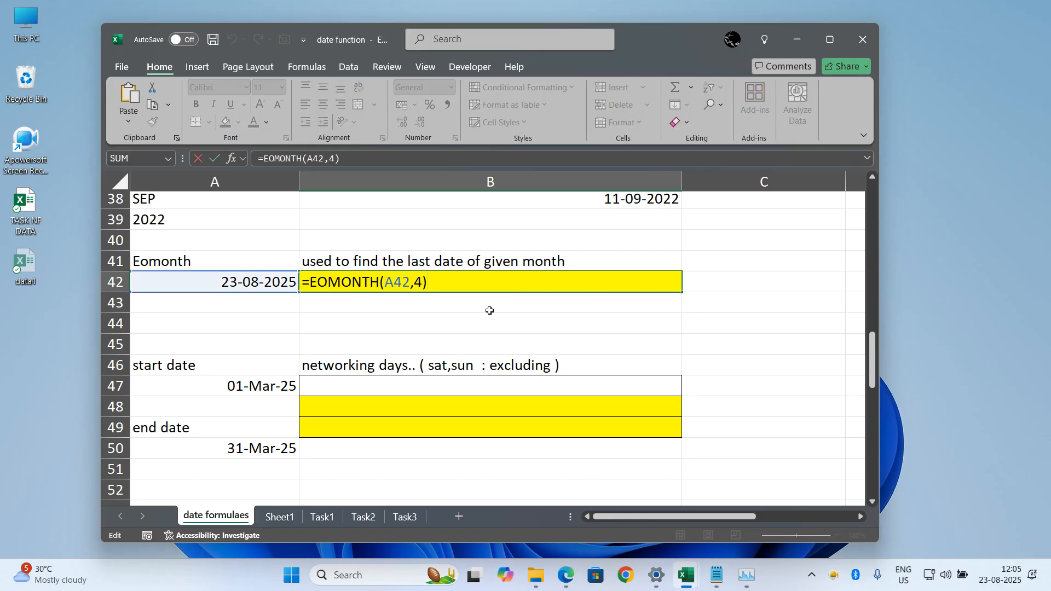
{"action": "key", "text": "Escape"}
Replace the start date in cell A42 with the formula =DATE(1947,8,15).
{"action": "left_click", "coordinate": [277, 287]}
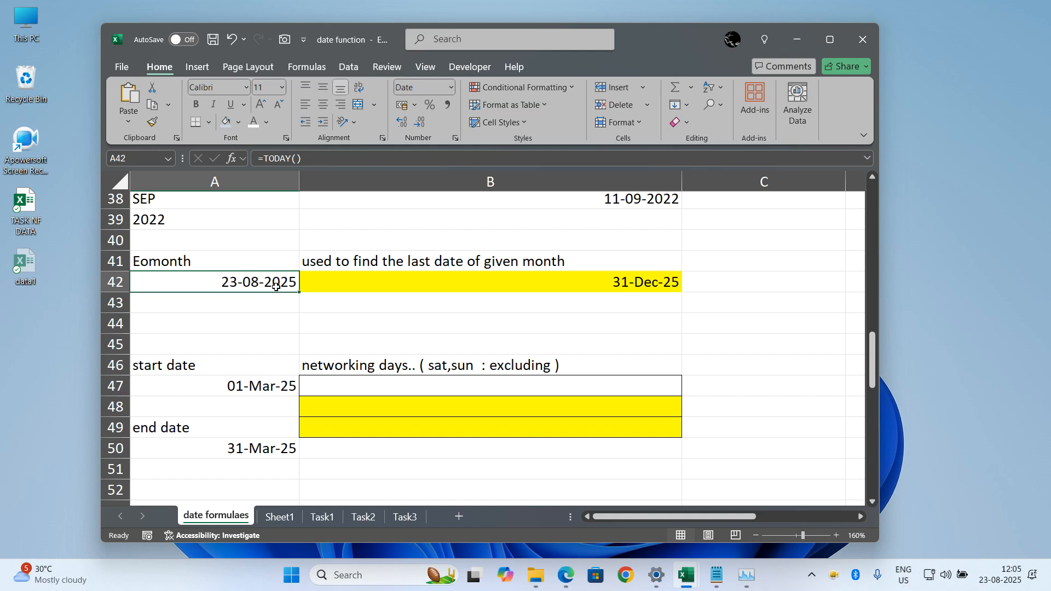
{"action": "type", "text": "=date(19"}
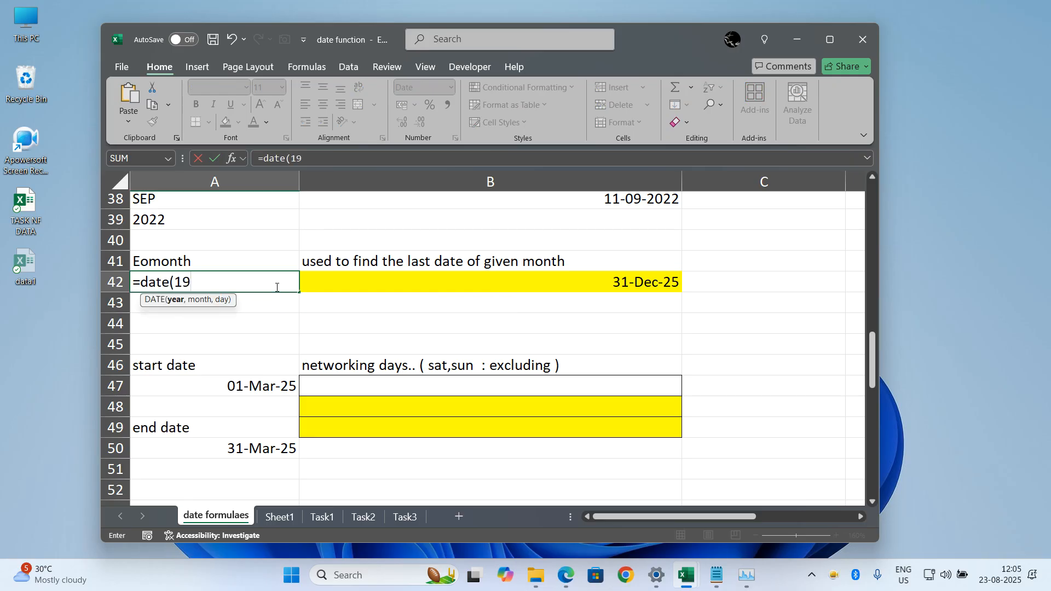
{"action": "type", "text": "47,8,15"}
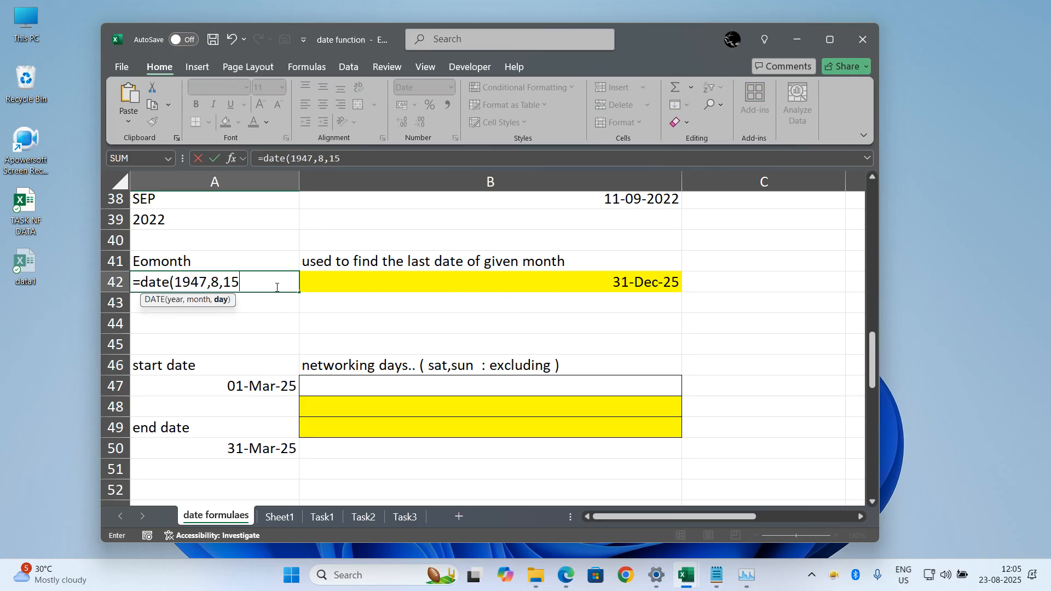
{"action": "type", "text": ")"}
{"action": "key", "text": "Return"}
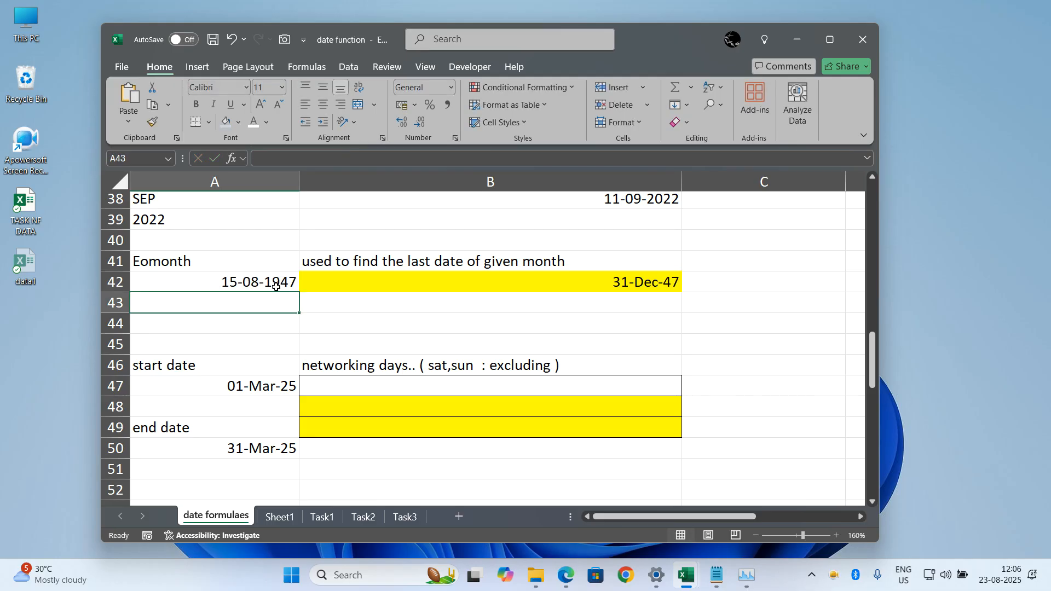
Set the months argument of the EOMONTH formula in cell B42 to 0.
{"action": "double_click", "coordinate": [373, 278]}
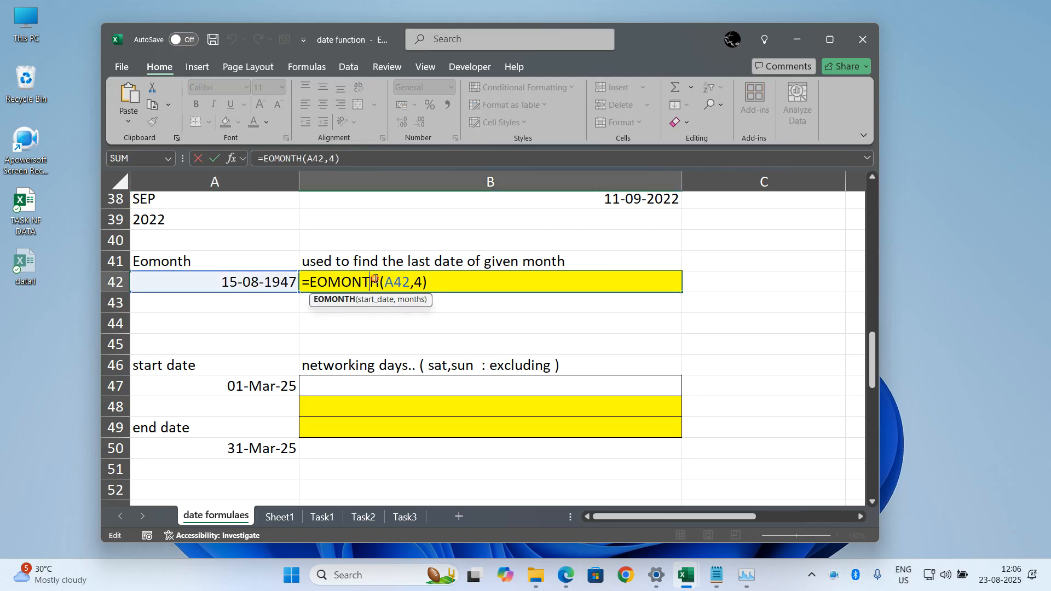
{"action": "left_click", "coordinate": [423, 282]}
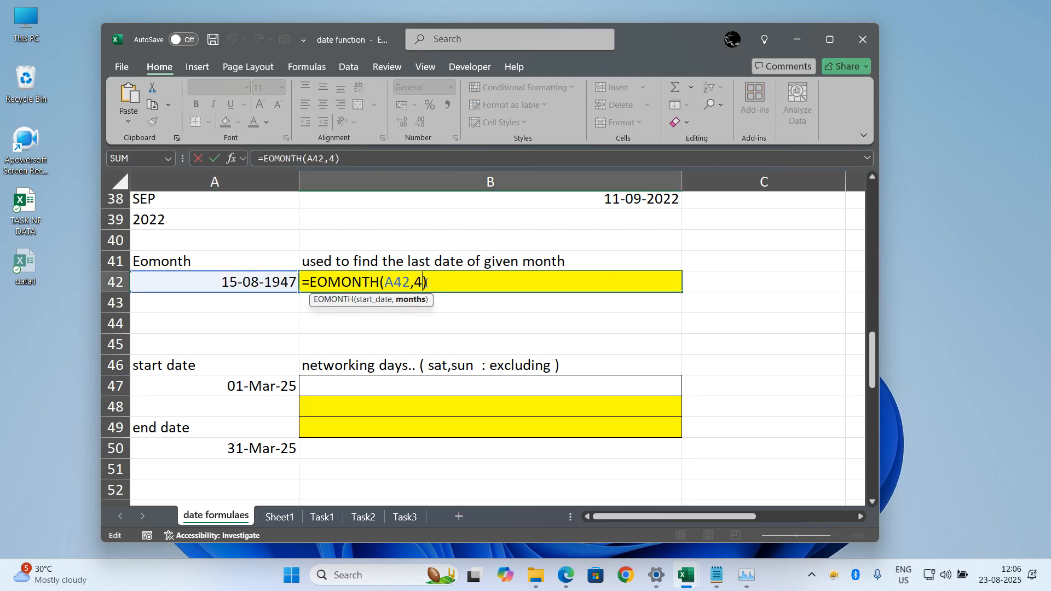
{"action": "key", "text": "BackSpace"}
{"action": "type", "text": "0"}
{"action": "key", "text": "Return"}
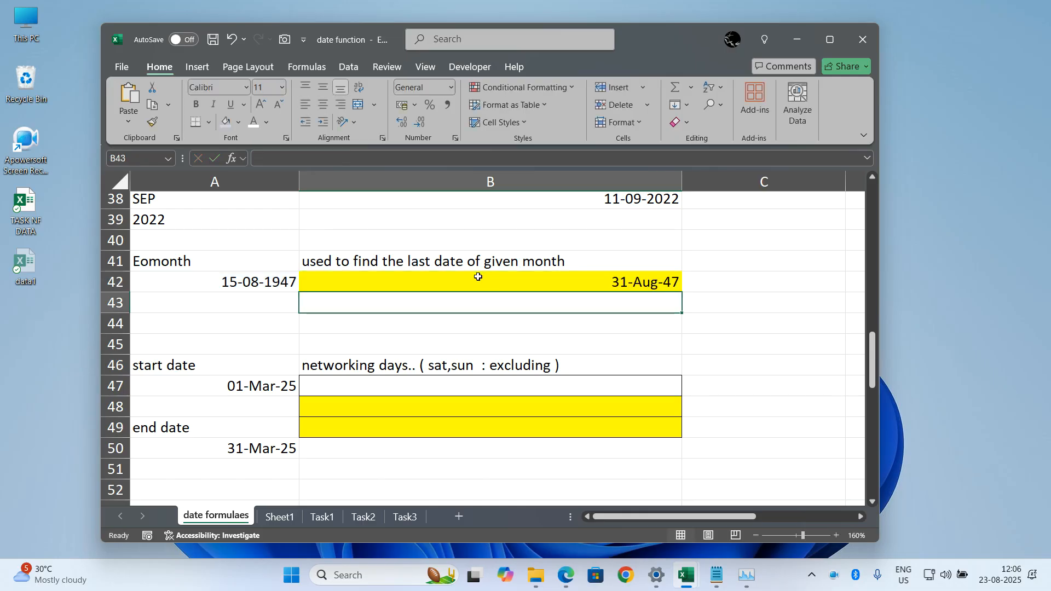
{"action": "left_click", "coordinate": [492, 324]}
{"action": "left_click", "coordinate": [540, 306]}
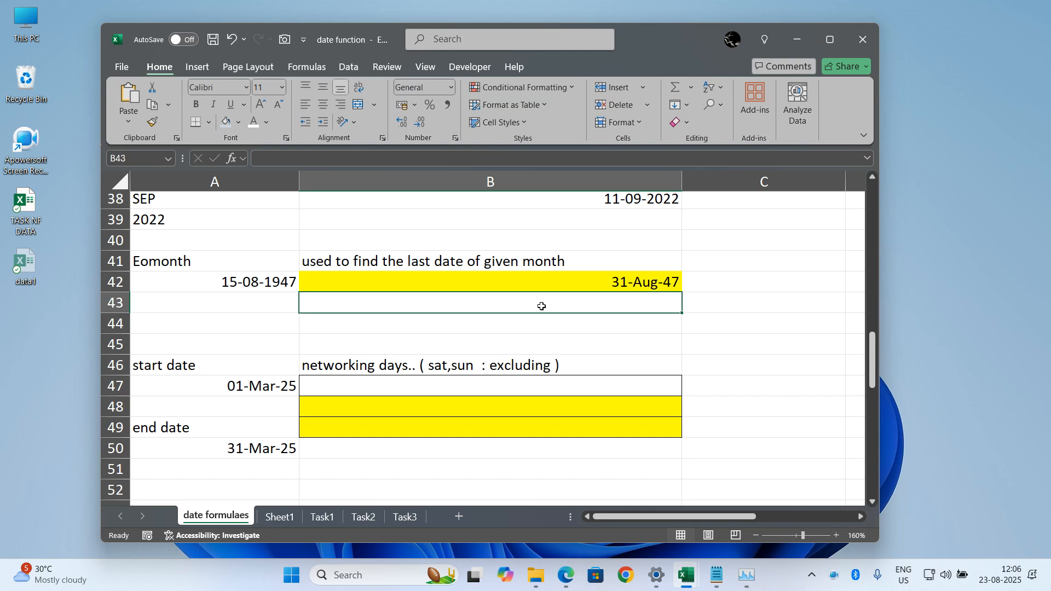
{"action": "scroll", "coordinate": [541, 306], "scroll_direction": "down", "scroll_amount": 1}
{"action": "left_click", "coordinate": [557, 313]}
Enter =DATE(2000,2,12) in cell A42 as the date for the EOMONTH example.
{"action": "left_click", "coordinate": [265, 275]}
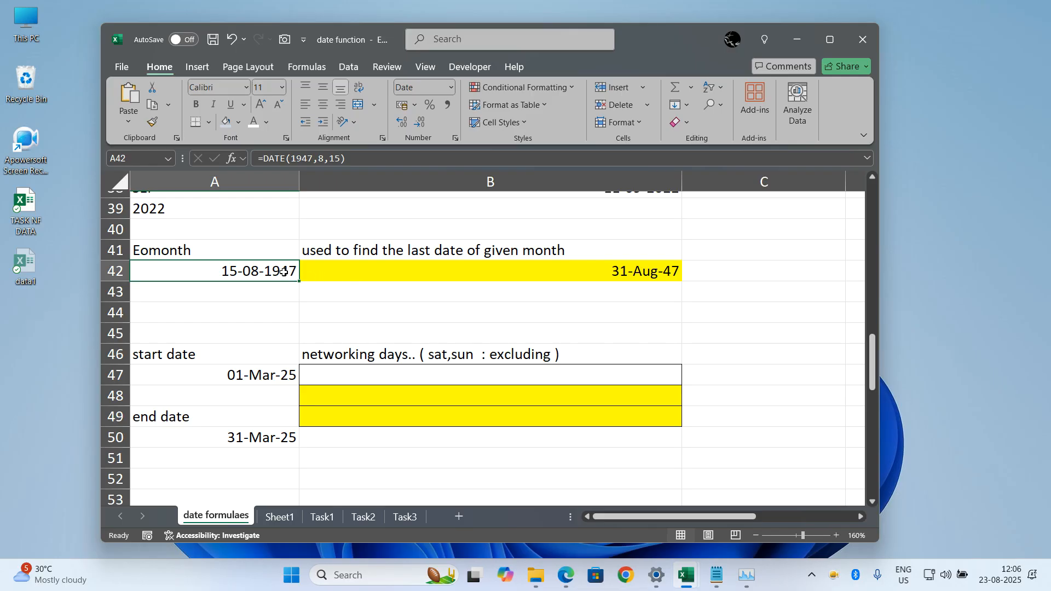
{"action": "type", "text": "=date(2000"}
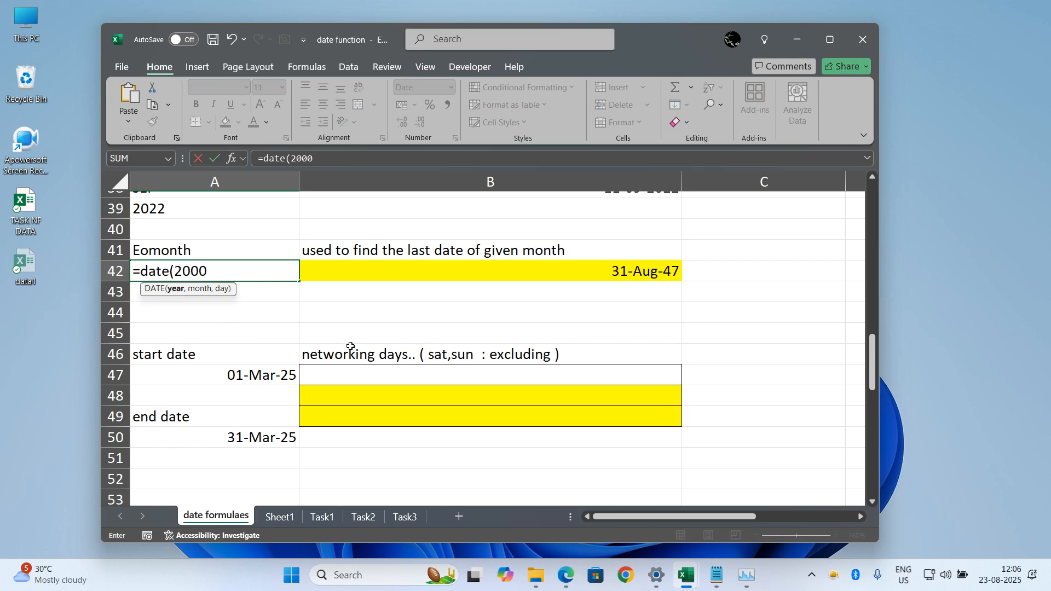
{"action": "type", "text": ",2,12"}
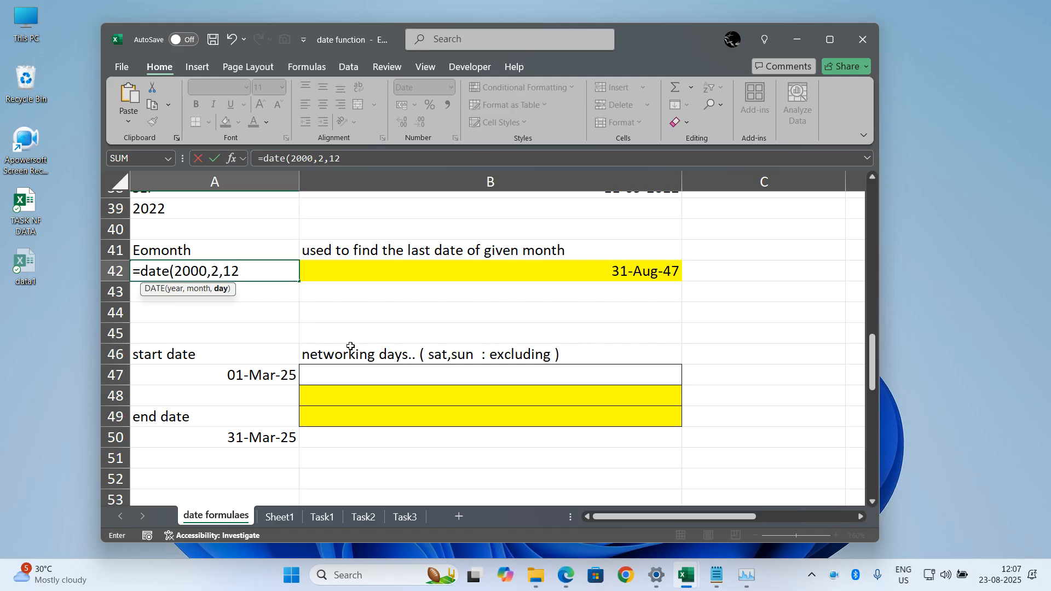
{"action": "type", "text": ")"}
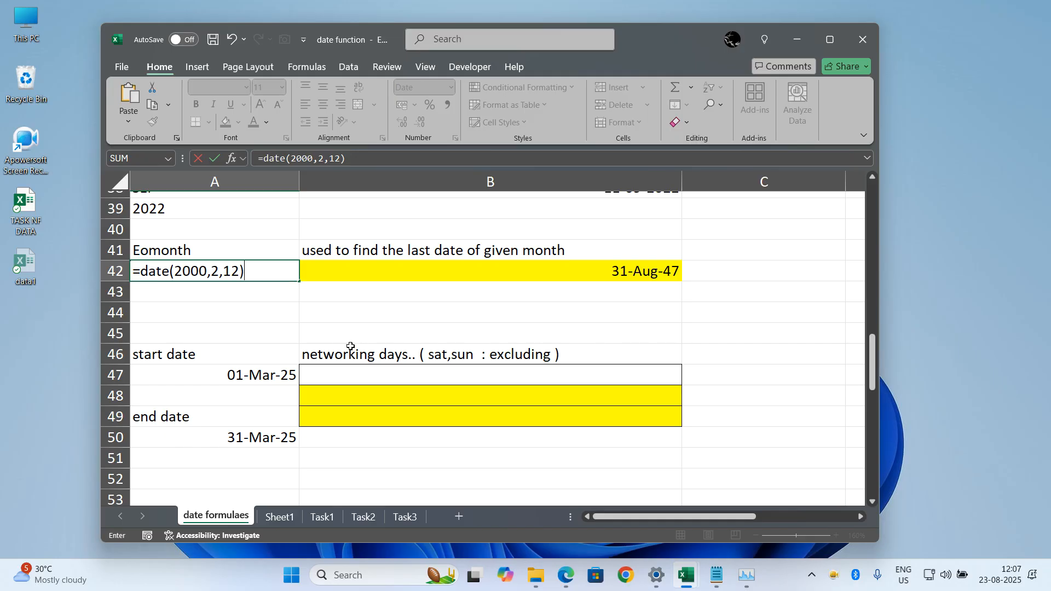
{"action": "key", "text": "Return"}
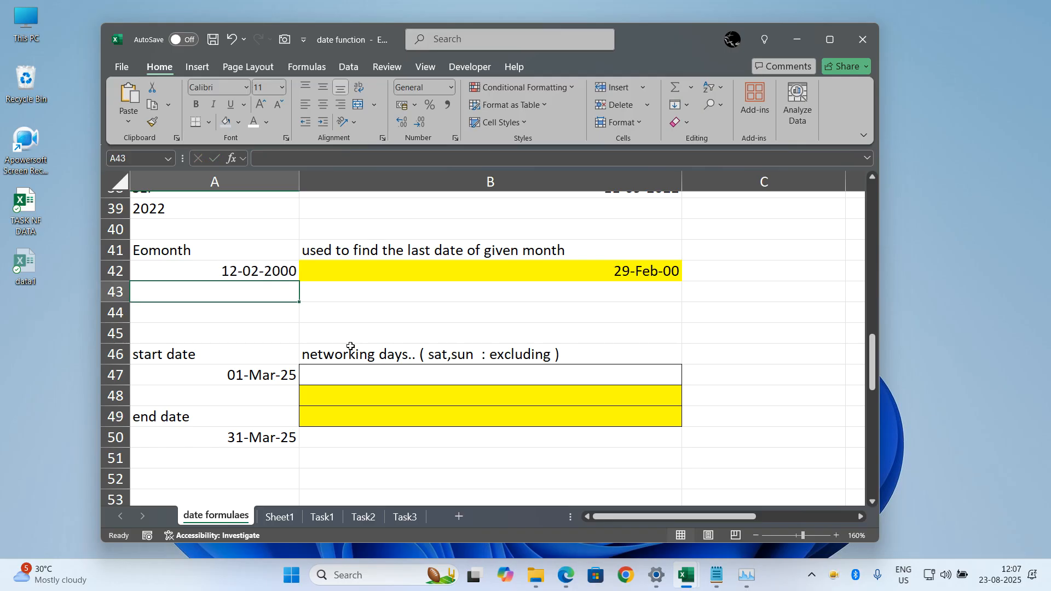
Change the year in cell A42's DATE formula to 1900, keeping the month and day arguments.
{"action": "left_click", "coordinate": [267, 274]}
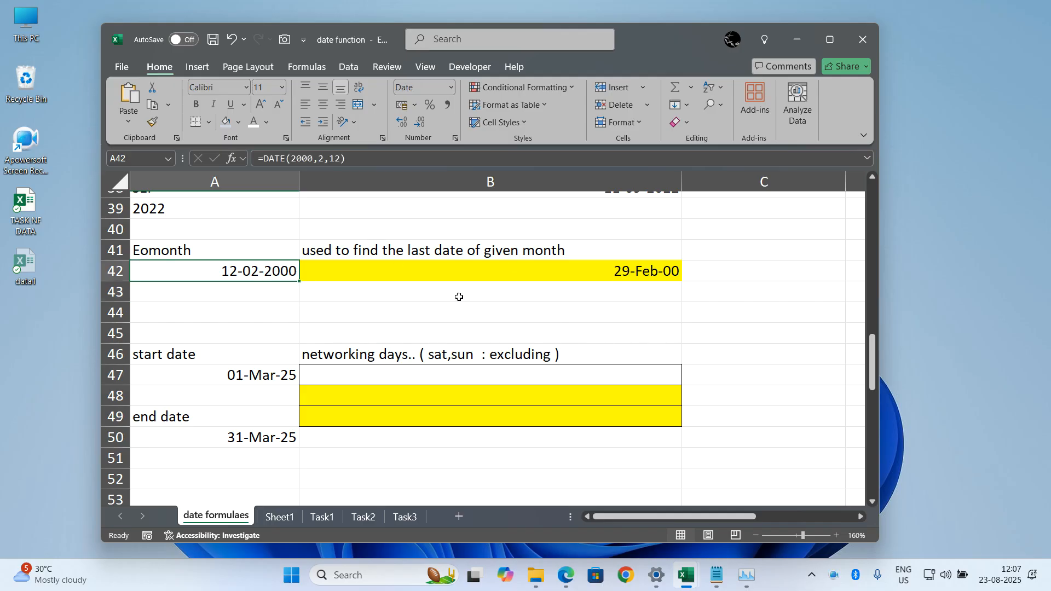
{"action": "double_click", "coordinate": [267, 272]}
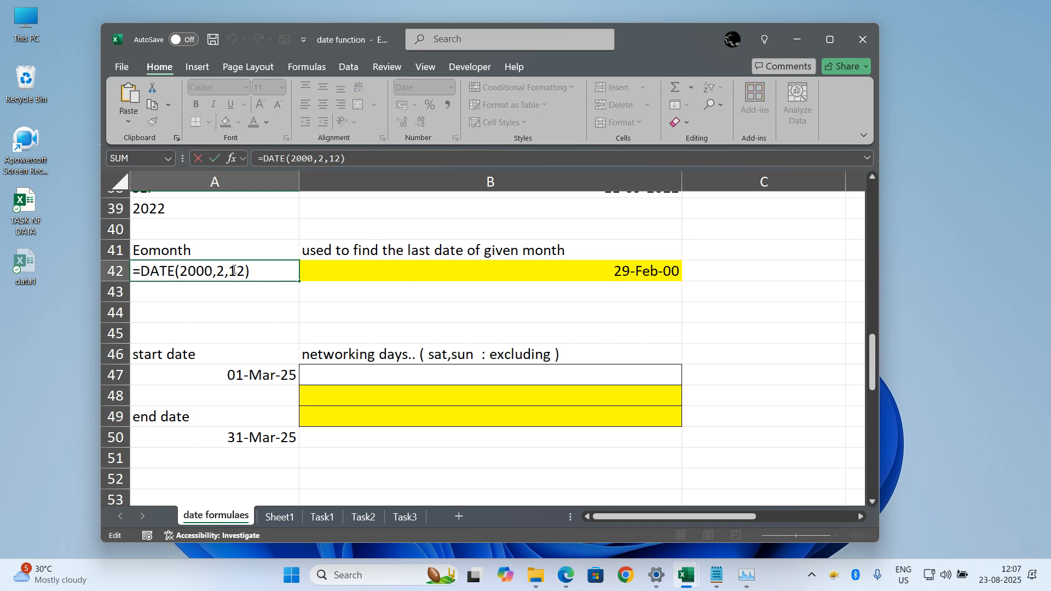
{"action": "left_click", "coordinate": [215, 270]}
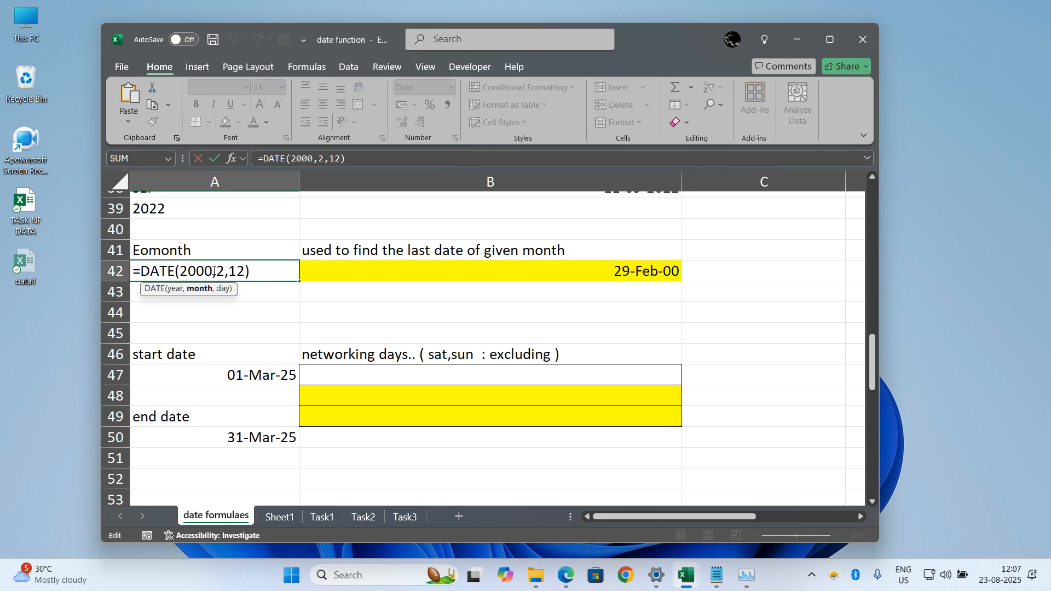
{"action": "key", "text": "Left"}
{"action": "key", "text": "BackSpace"}
{"action": "key", "text": "BackSpace"}
{"action": "key", "text": "BackSpace"}
{"action": "key", "text": "BackSpace"}
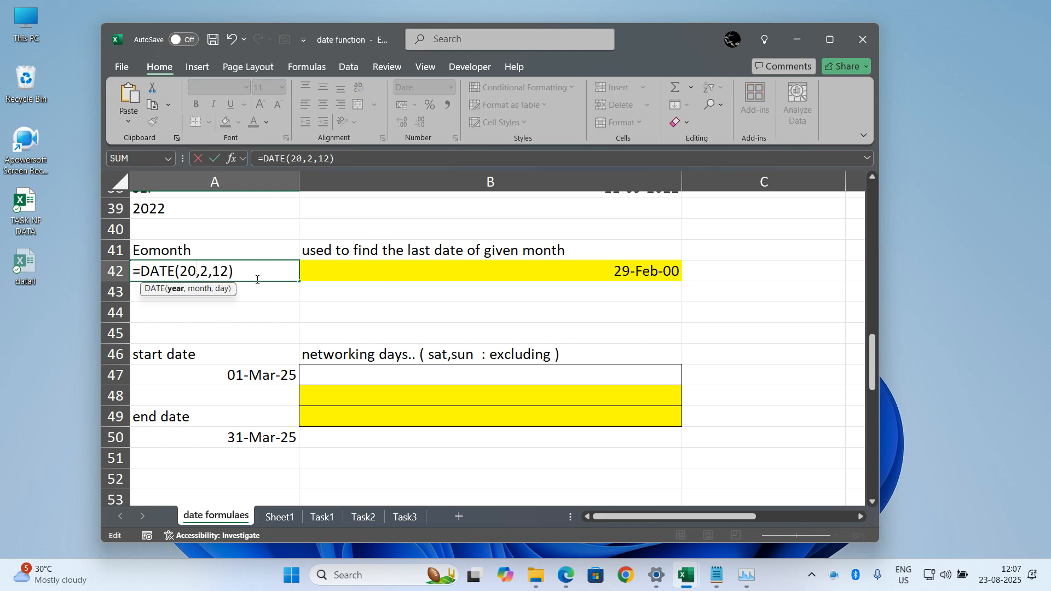
{"action": "type", "text": "1900"}
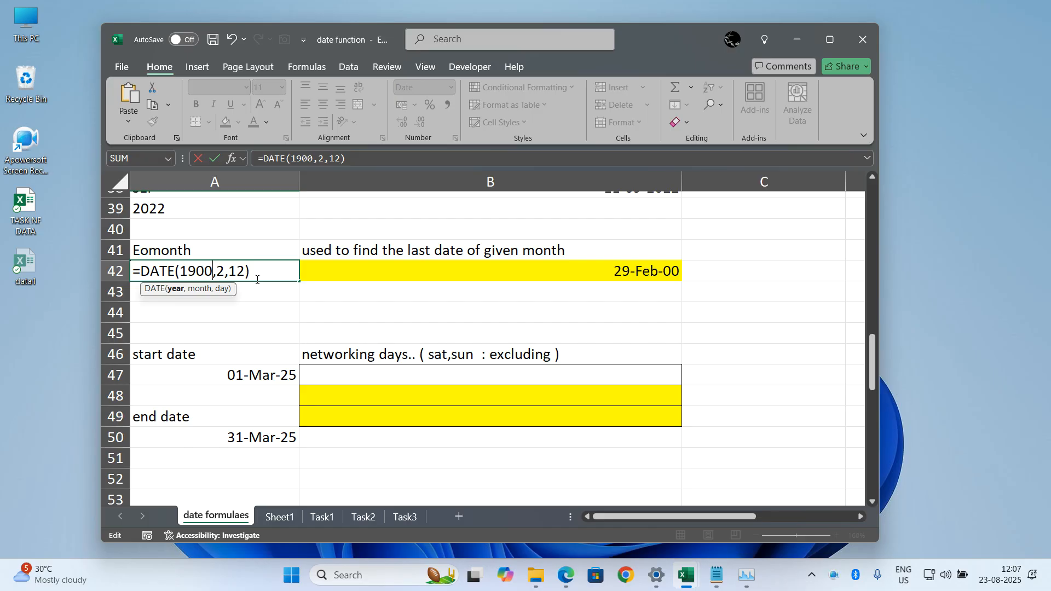
{"action": "key", "text": "Return"}
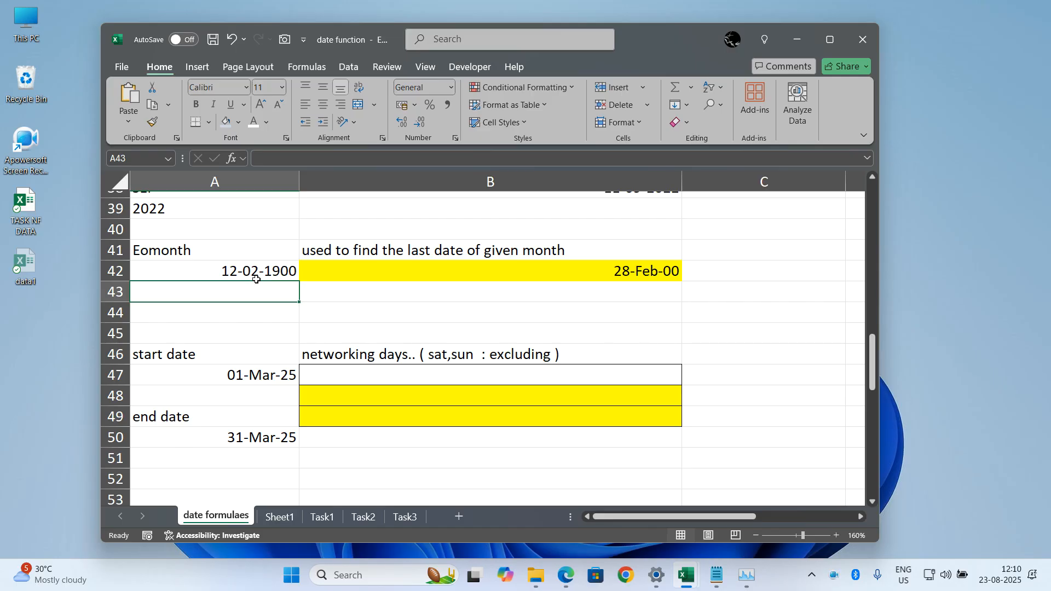
Switch from the workbook to the Google Meet call in the Edge browser.
{"action": "double_click", "coordinate": [380, 305]}
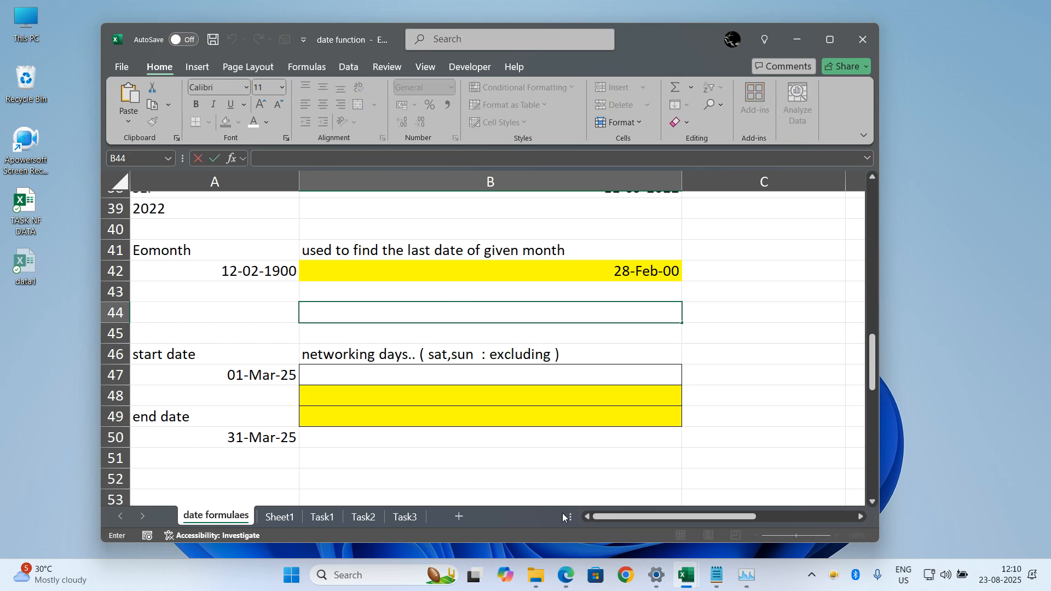
{"action": "mouse_move", "coordinate": [554, 576]}
{"action": "left_click", "coordinate": [542, 531]}
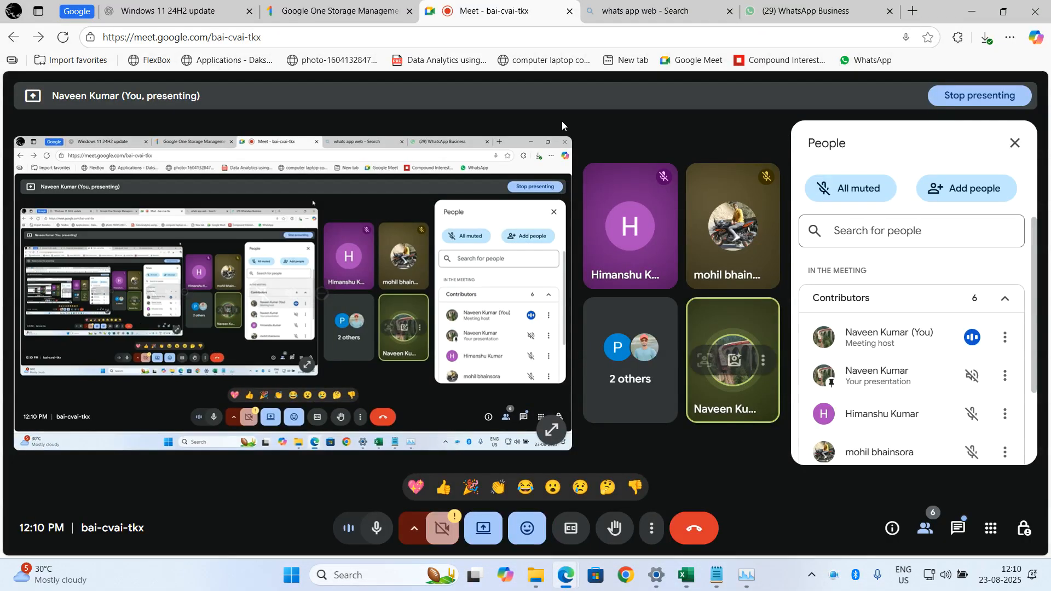
Search Google for "september 1752" in a new browser tab and view the calendar image of that month.
{"action": "left_click", "coordinate": [913, 11]}
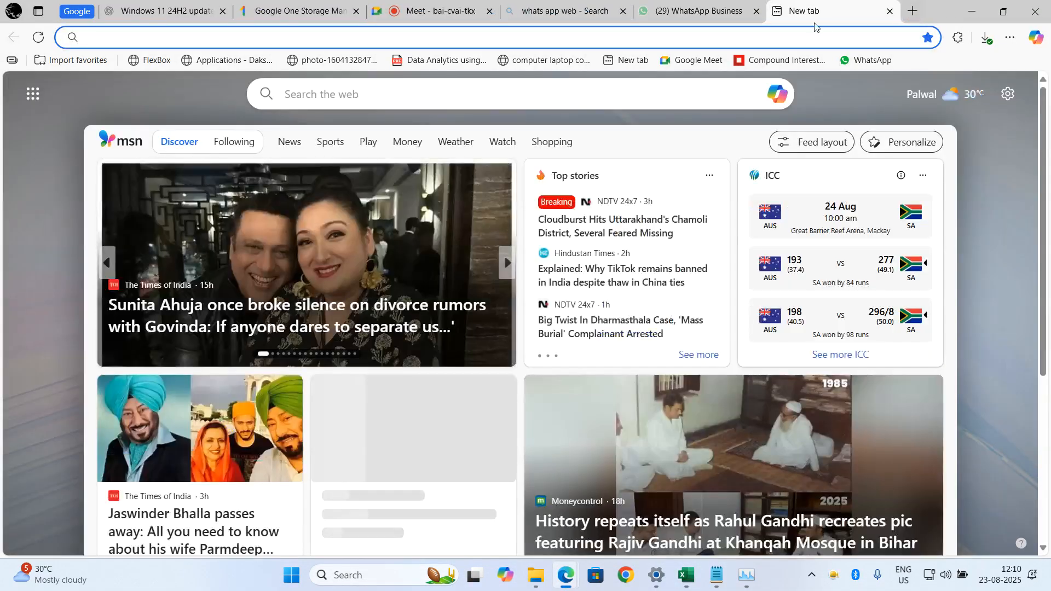
{"action": "type", "text": "google.com"}
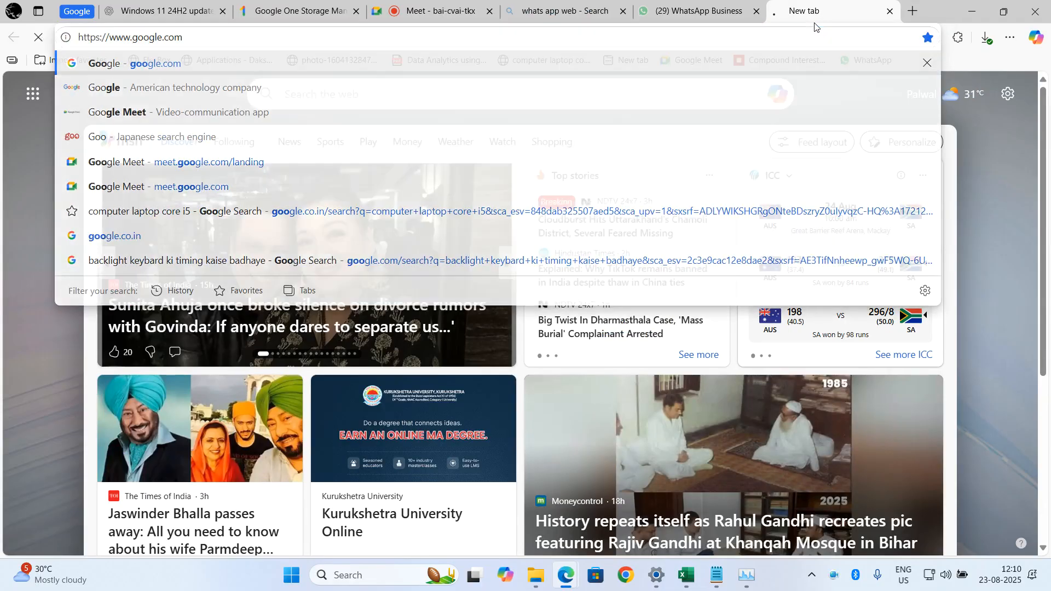
{"action": "key", "text": "Return"}
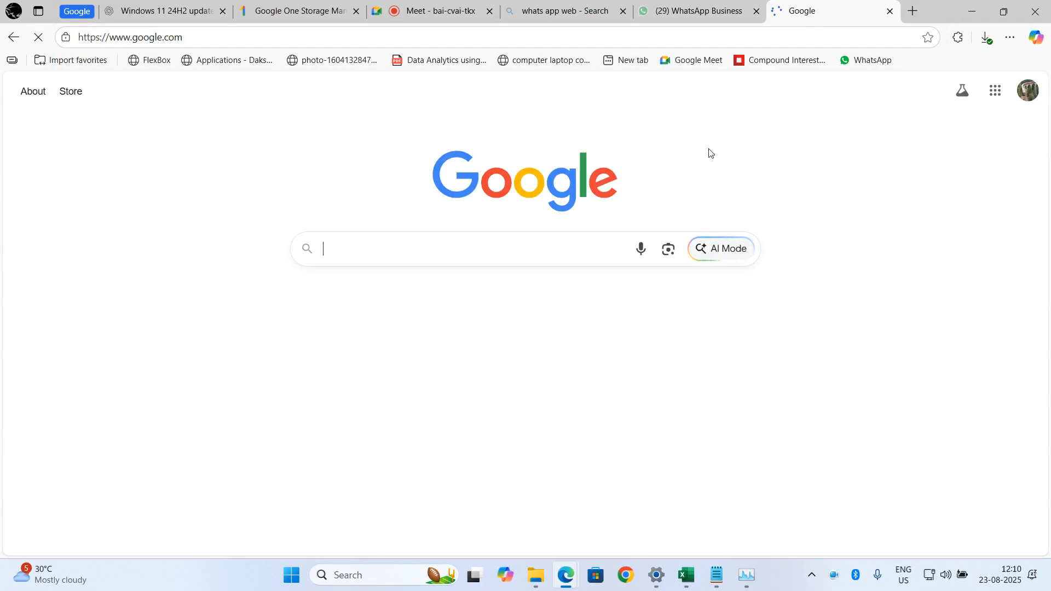
{"action": "type", "text": "s"}
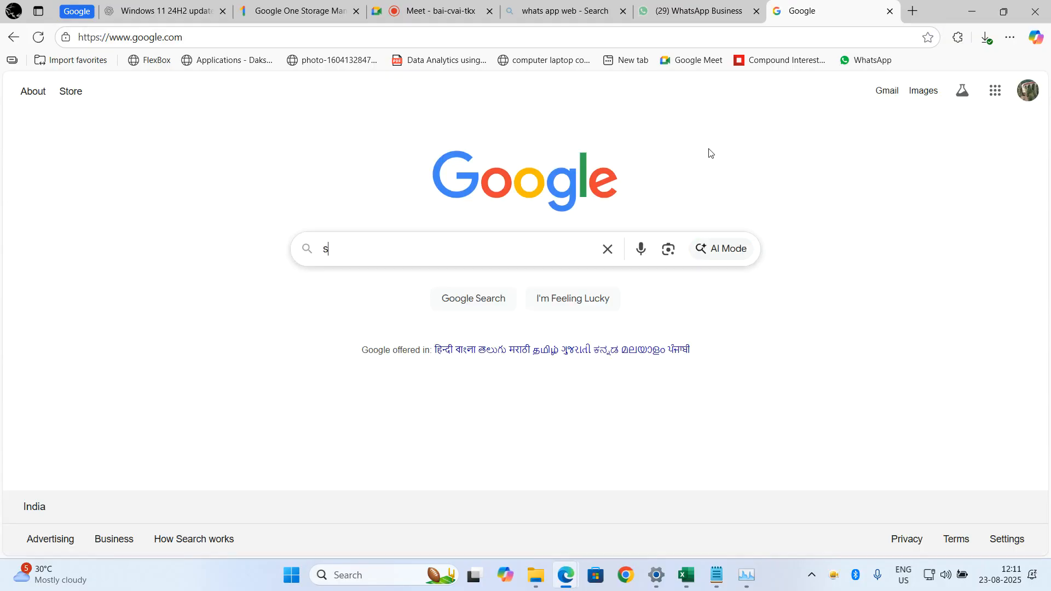
{"action": "type", "text": "eptem"}
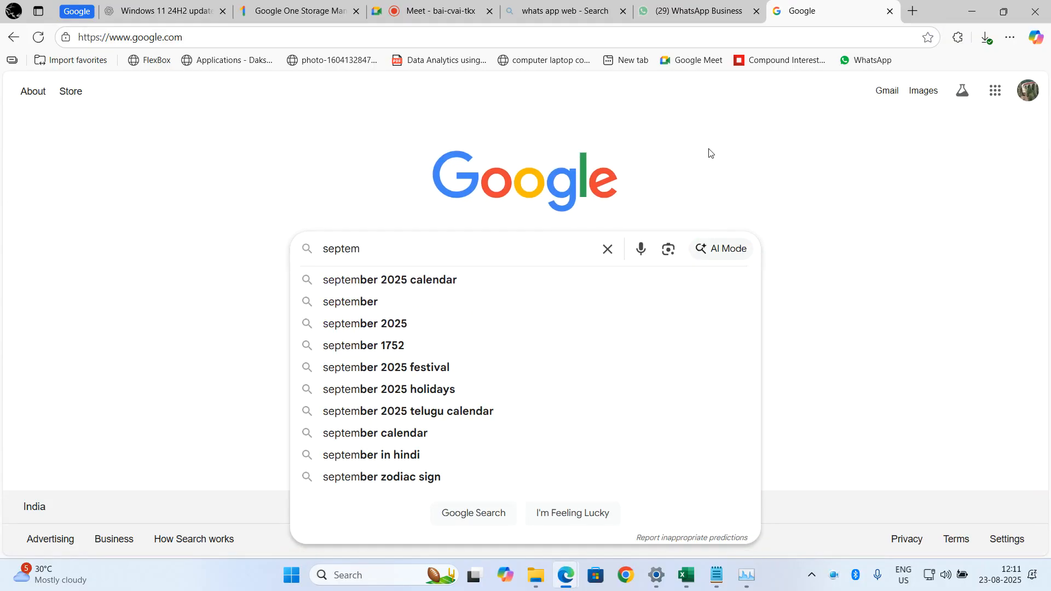
{"action": "left_click", "coordinate": [421, 351]}
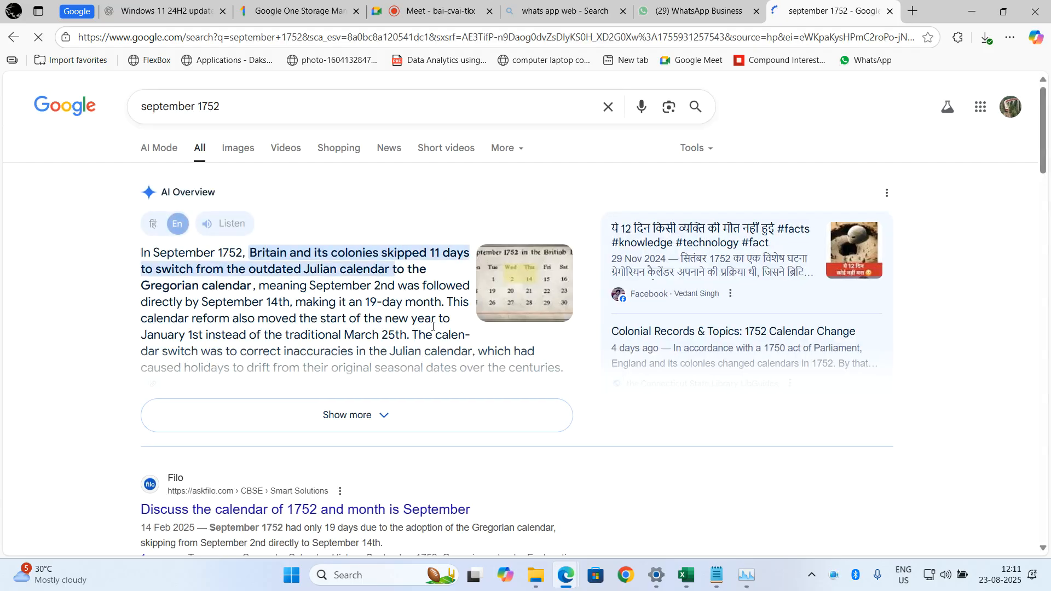
{"action": "left_click", "coordinate": [519, 291]}
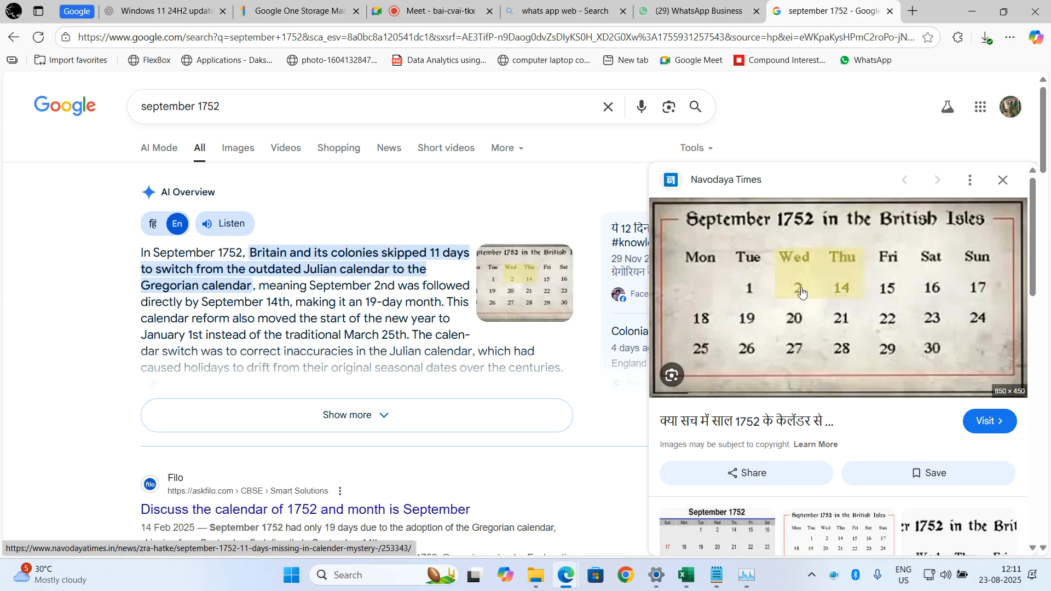
{"action": "left_click", "coordinate": [1003, 180]}
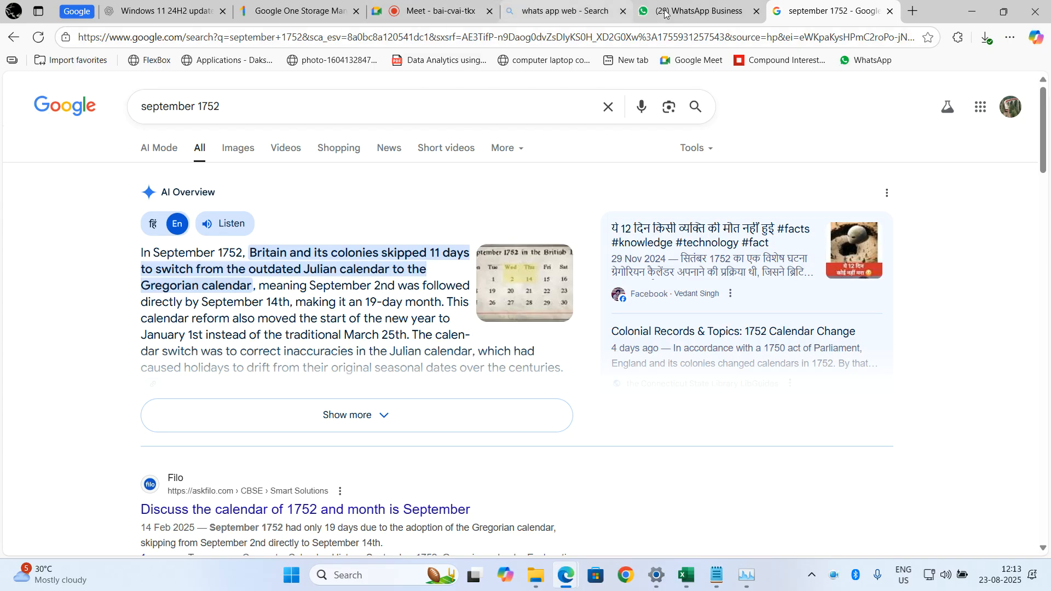
Switch from the browser back to the date function workbook in Excel and leave cell B44 empty.
{"action": "left_click", "coordinate": [640, 12]}
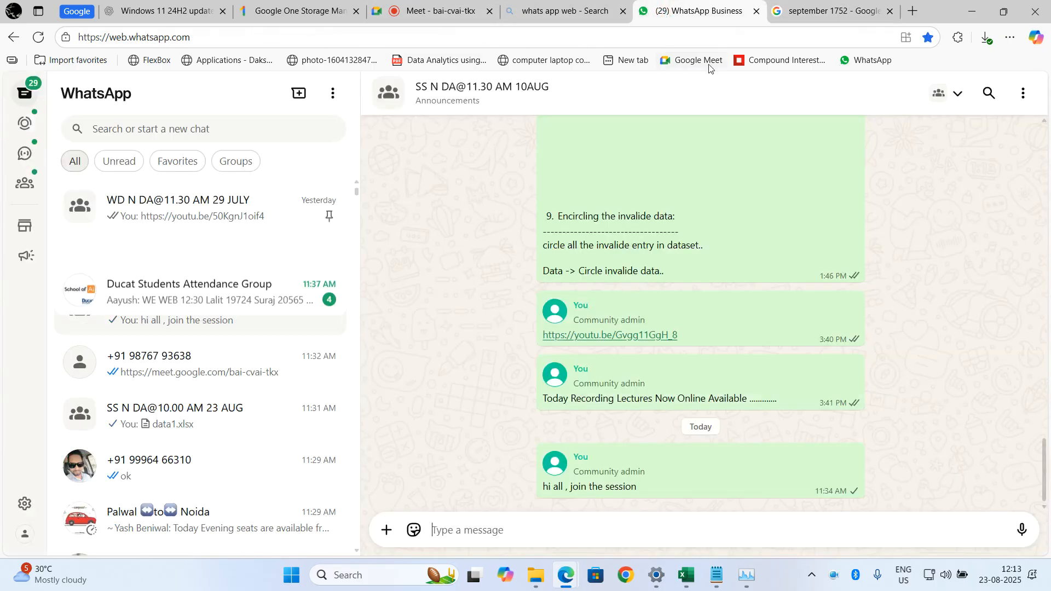
{"action": "left_click", "coordinate": [972, 11]}
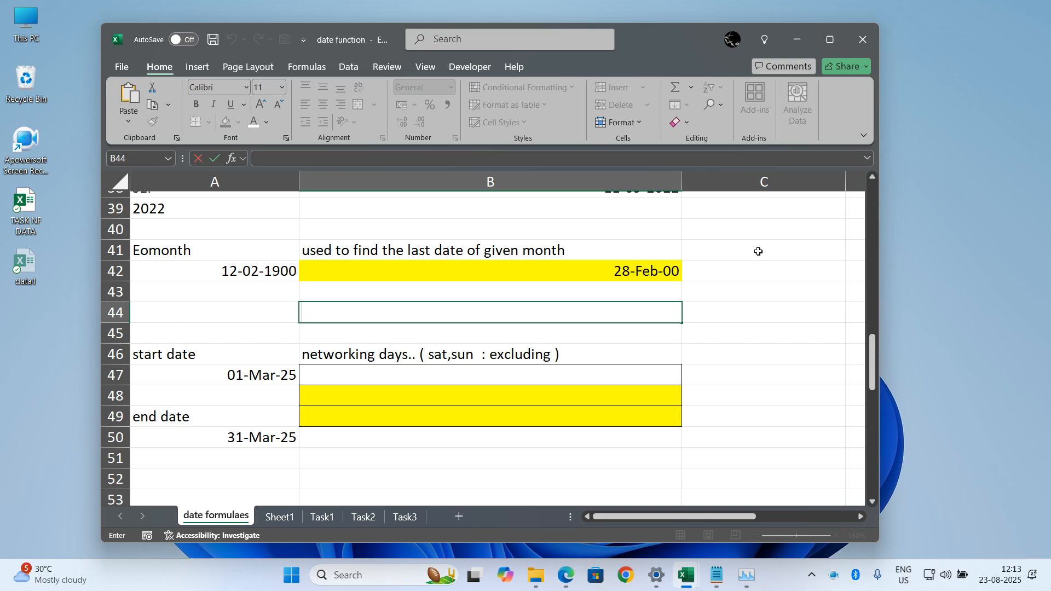
{"action": "left_click", "coordinate": [761, 329]}
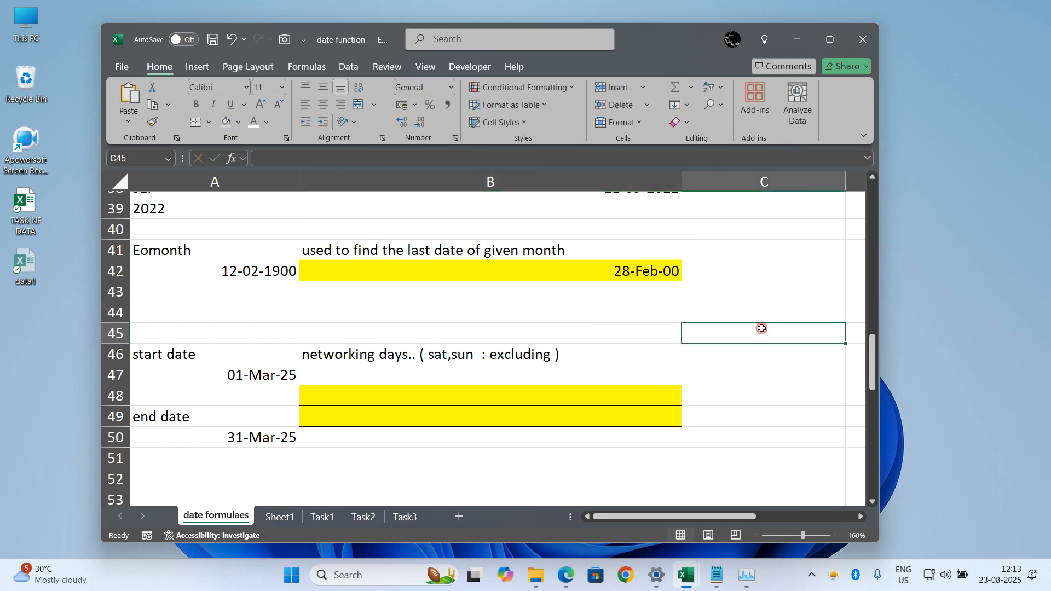
Enter =NETWORKDAYS(A47,A50) in cell B48 to count the working days between the start and end dates.
{"action": "scroll", "coordinate": [752, 345], "scroll_direction": "down", "scroll_amount": 1}
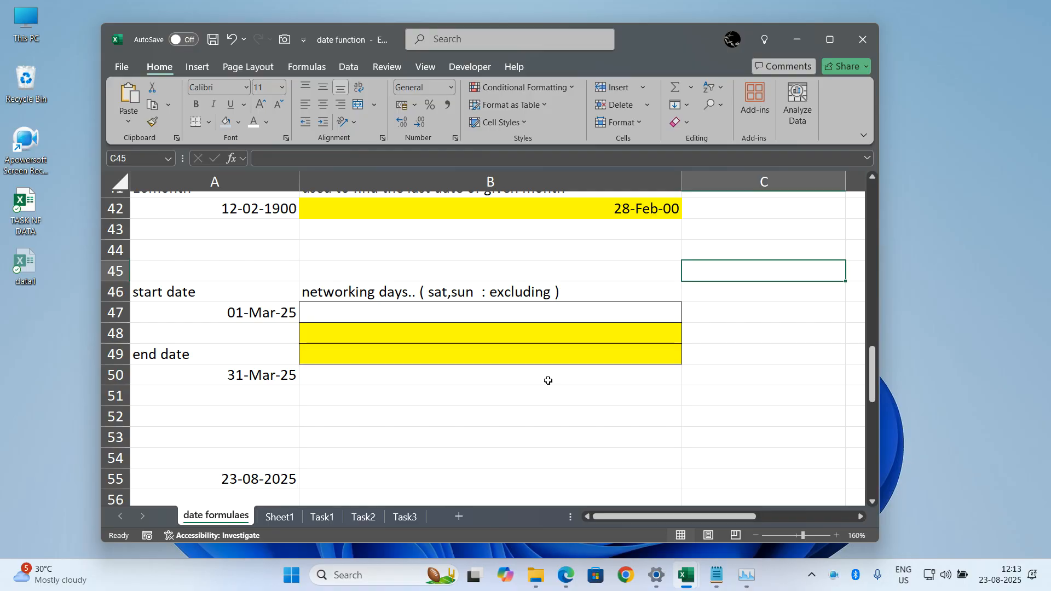
{"action": "left_click", "coordinate": [268, 314]}
{"action": "left_click", "coordinate": [264, 378]}
{"action": "left_click", "coordinate": [463, 334]}
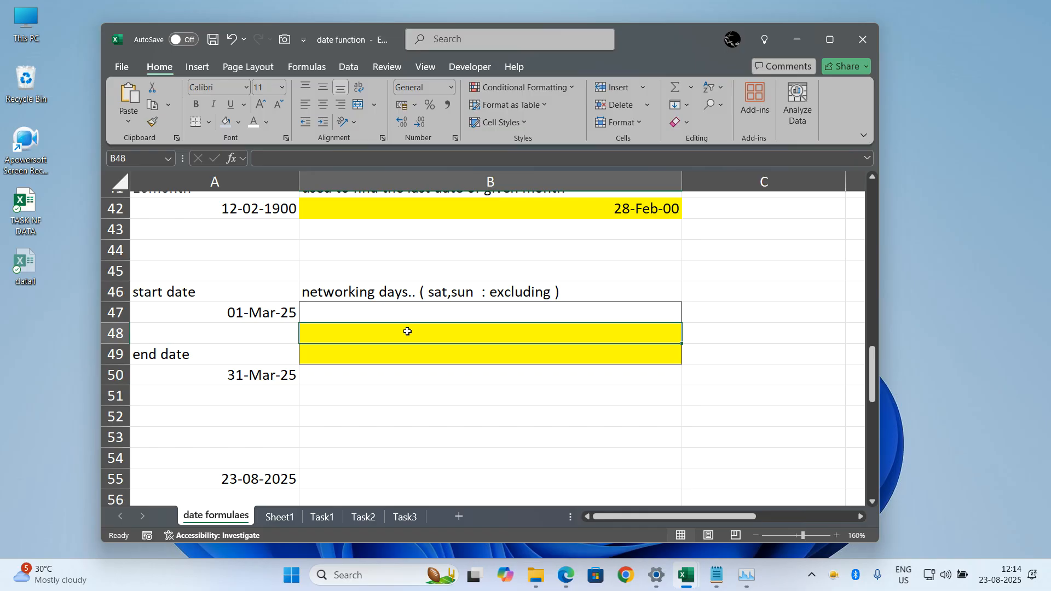
{"action": "type", "text": "=new"}
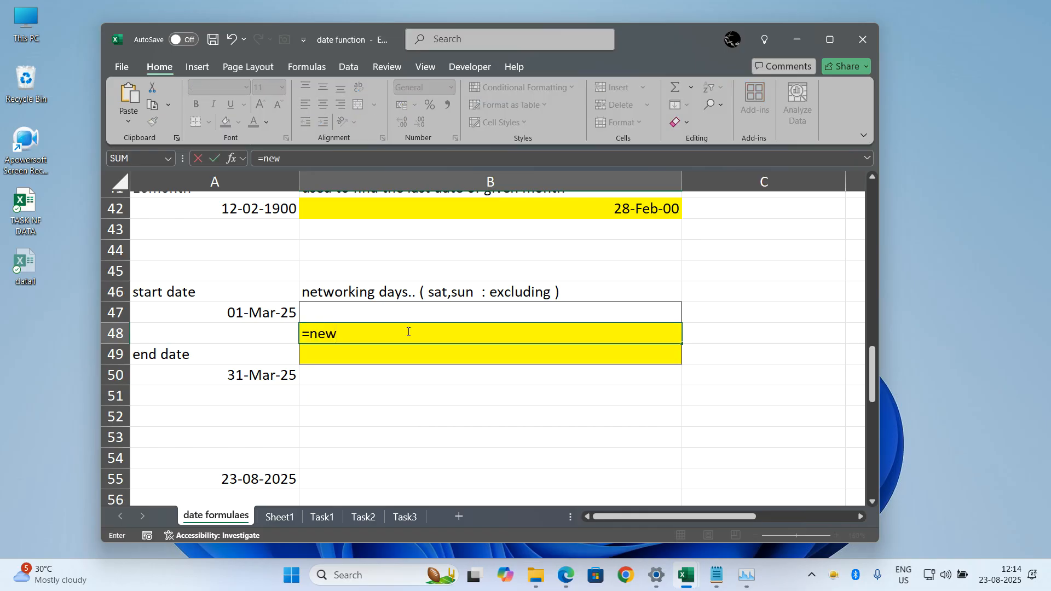
{"action": "key", "text": "BackSpace"}
{"action": "type", "text": "tw"}
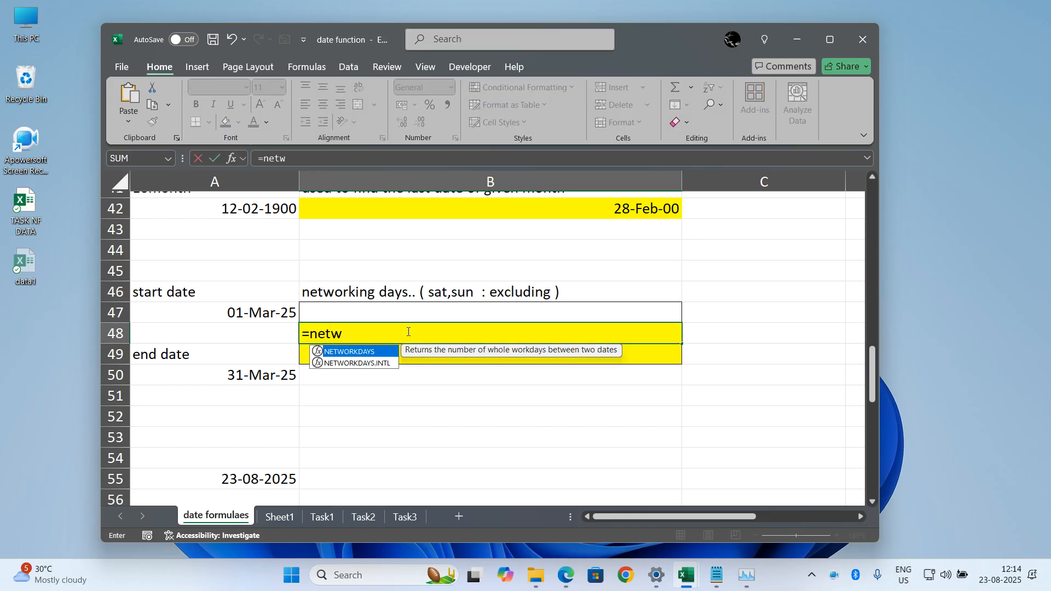
{"action": "key", "text": "Tab"}
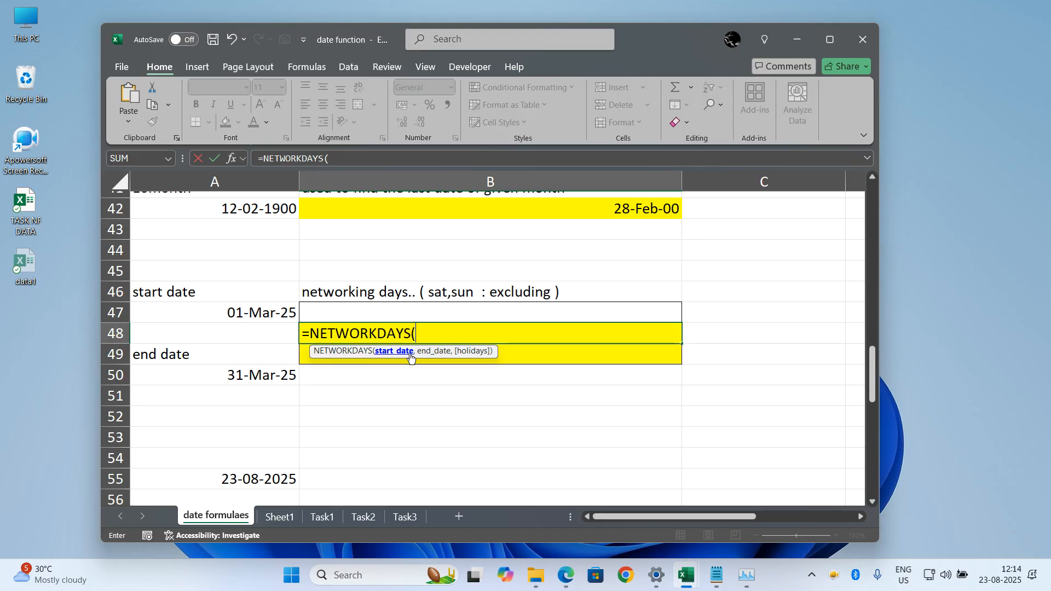
{"action": "left_click", "coordinate": [270, 310]}
{"action": "type", "text": ","}
{"action": "left_click", "coordinate": [241, 375]}
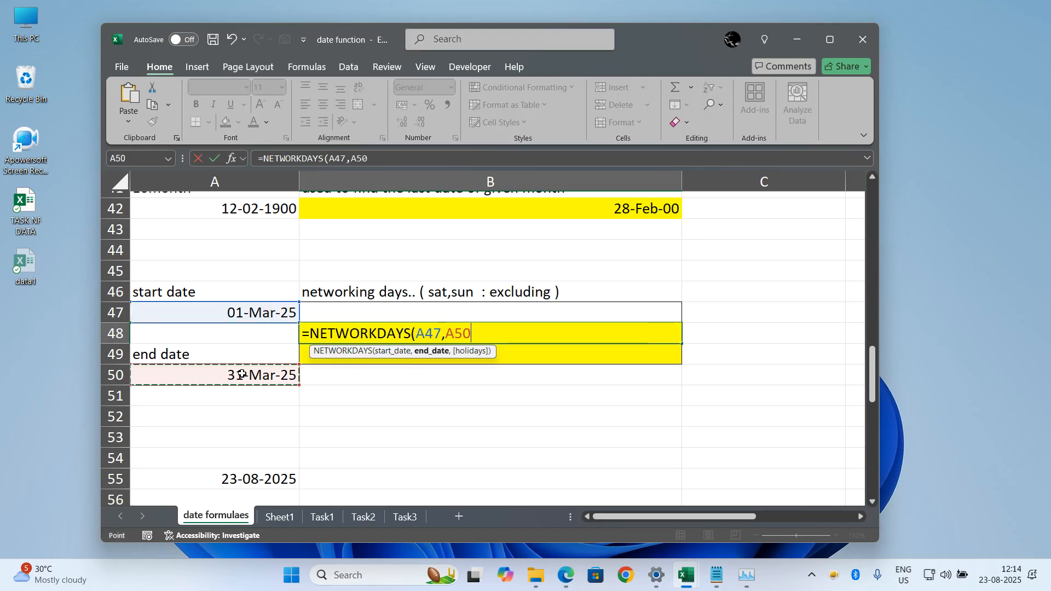
{"action": "type", "text": ")"}
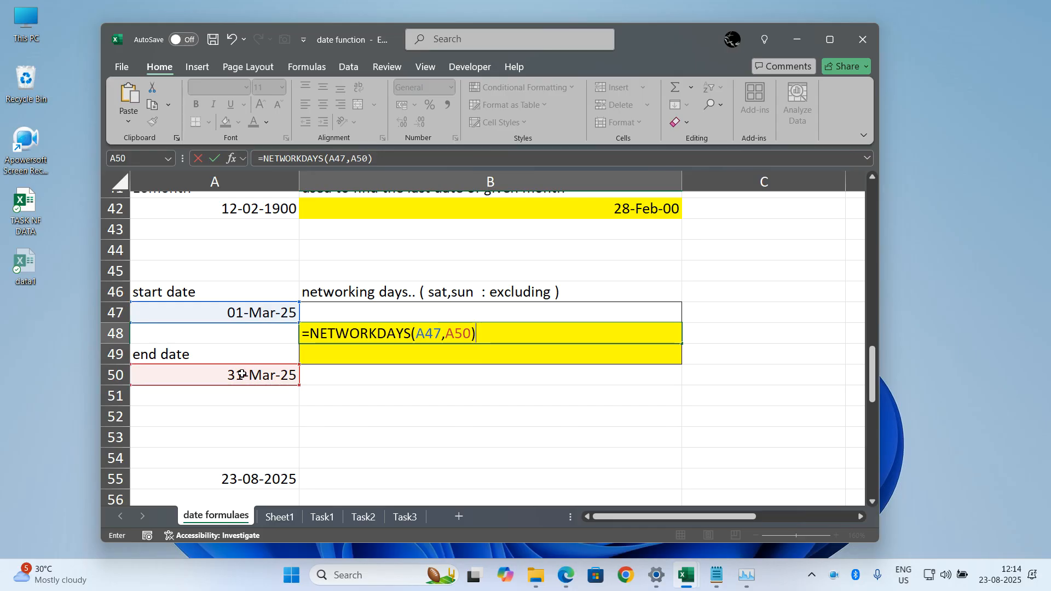
{"action": "key", "text": "Return"}
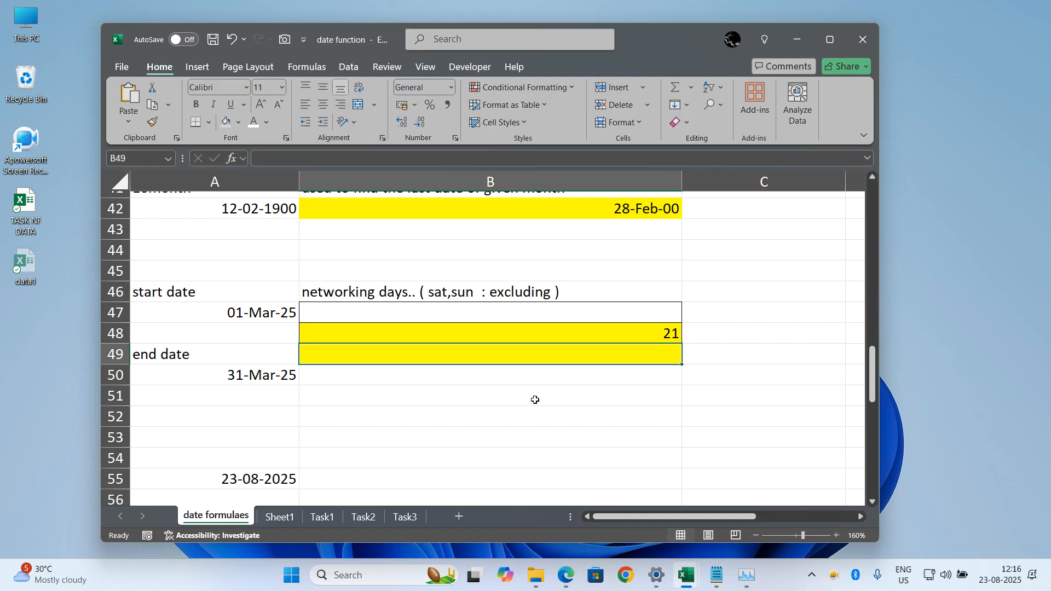
Clear the result in cell B62 under the WeekNum heading.
{"action": "scroll", "coordinate": [535, 400], "scroll_direction": "down", "scroll_amount": 3}
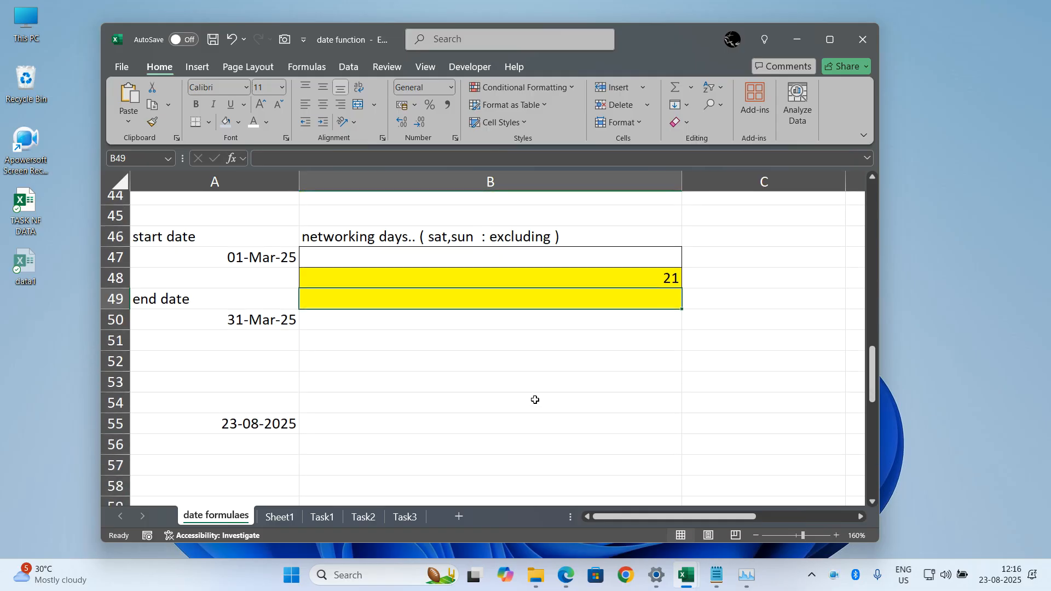
{"action": "scroll", "coordinate": [534, 400], "scroll_direction": "down", "scroll_amount": 2}
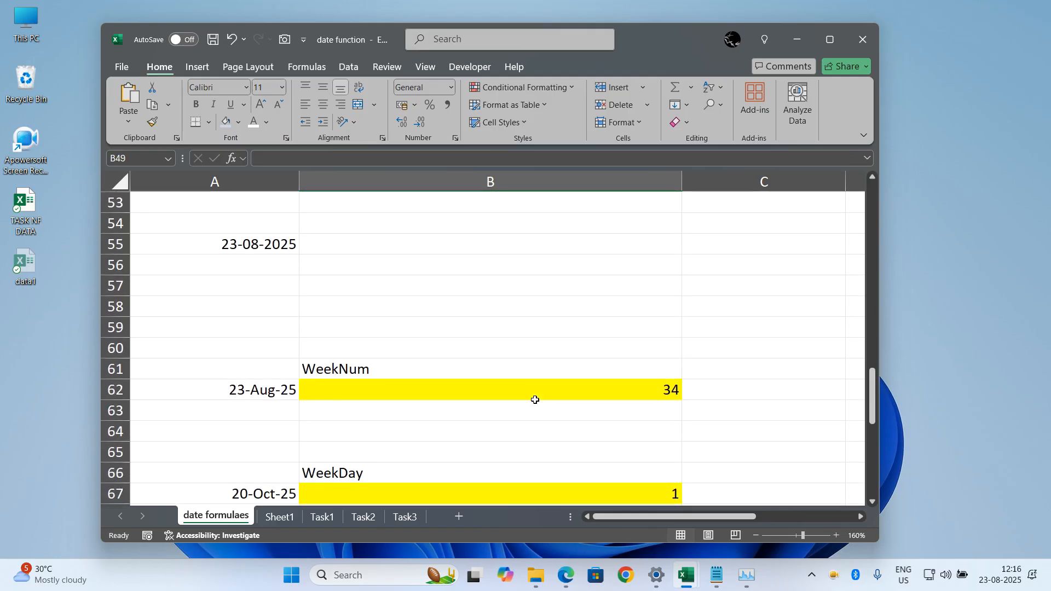
{"action": "left_click_drag", "start_coordinate": [558, 403], "coordinate": [582, 370]}
{"action": "key", "text": "Delete"}
{"action": "left_click", "coordinate": [634, 291]}
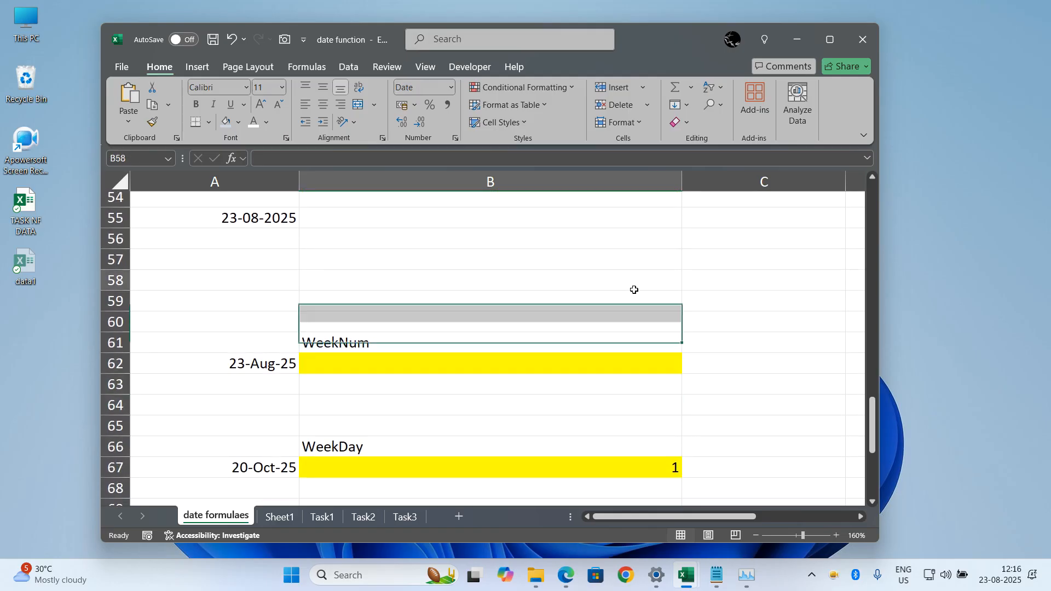
{"action": "scroll", "coordinate": [635, 291], "scroll_direction": "up", "scroll_amount": 3}
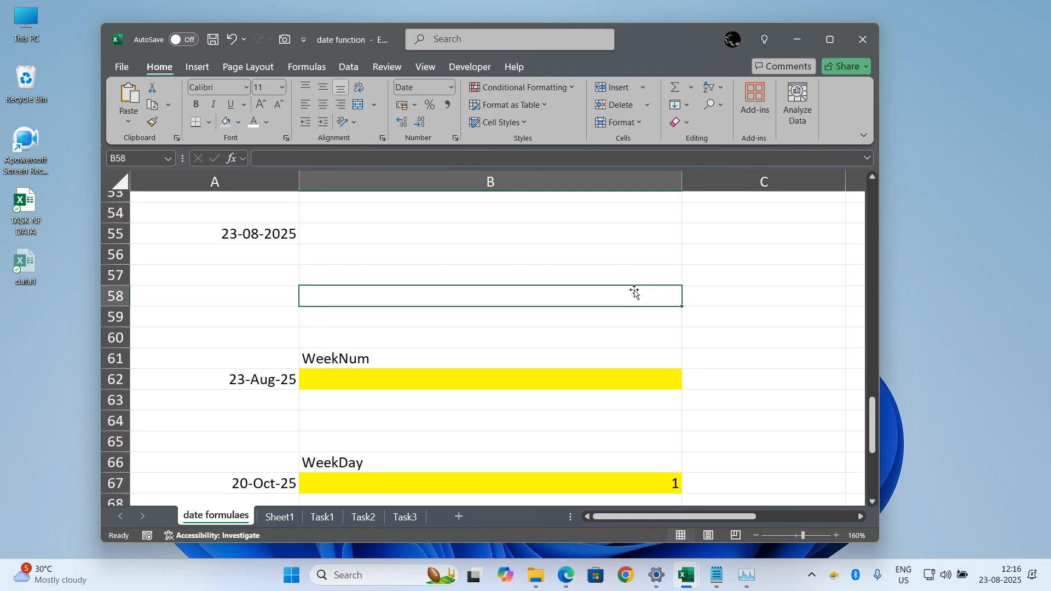
{"action": "scroll", "coordinate": [635, 291], "scroll_direction": "up", "scroll_amount": 1}
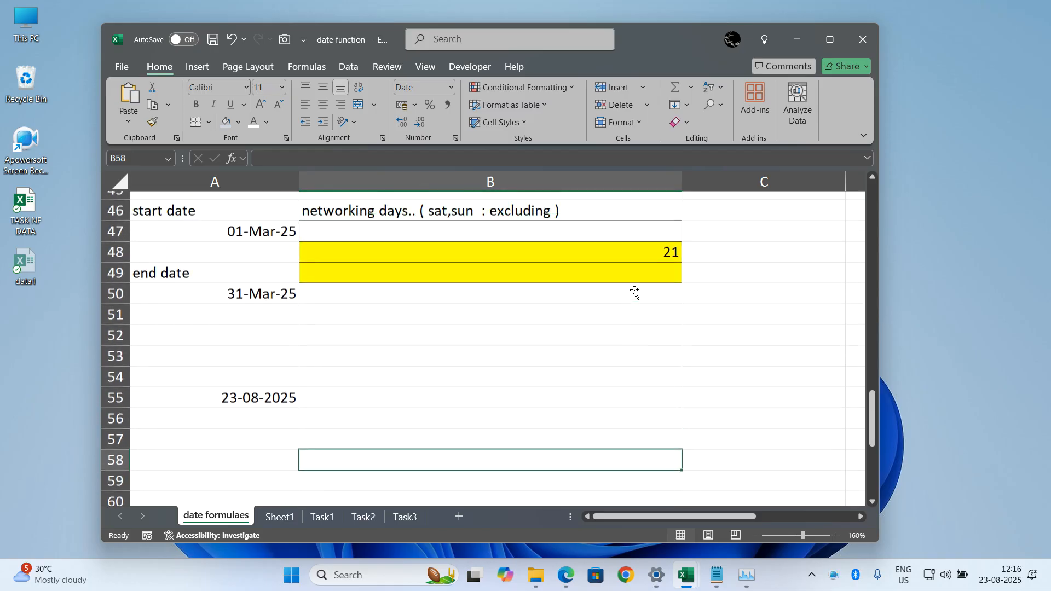
{"action": "left_click", "coordinate": [630, 345]}
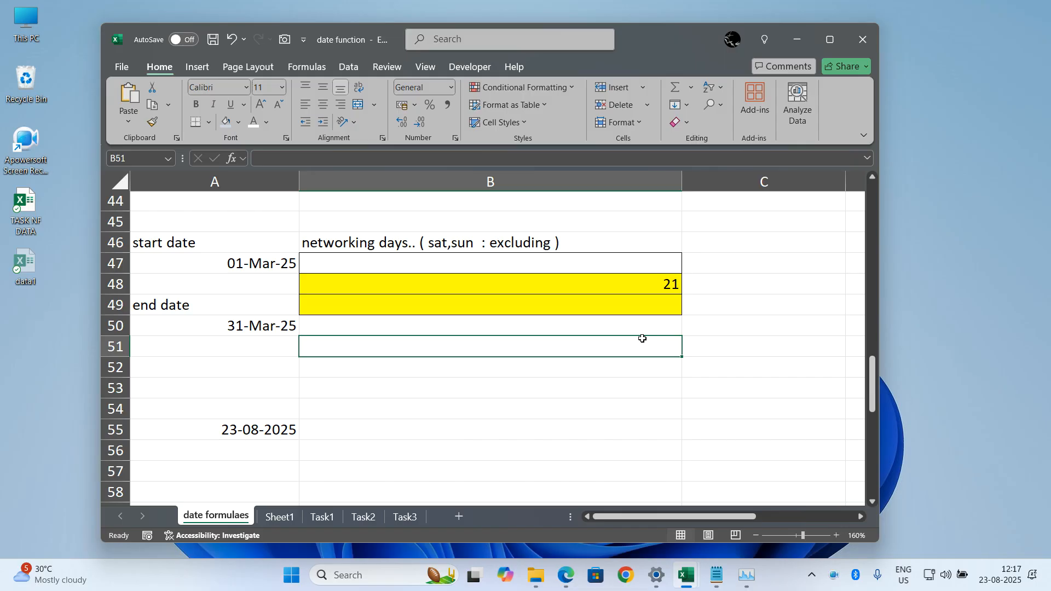
{"action": "left_click", "coordinate": [647, 308]}
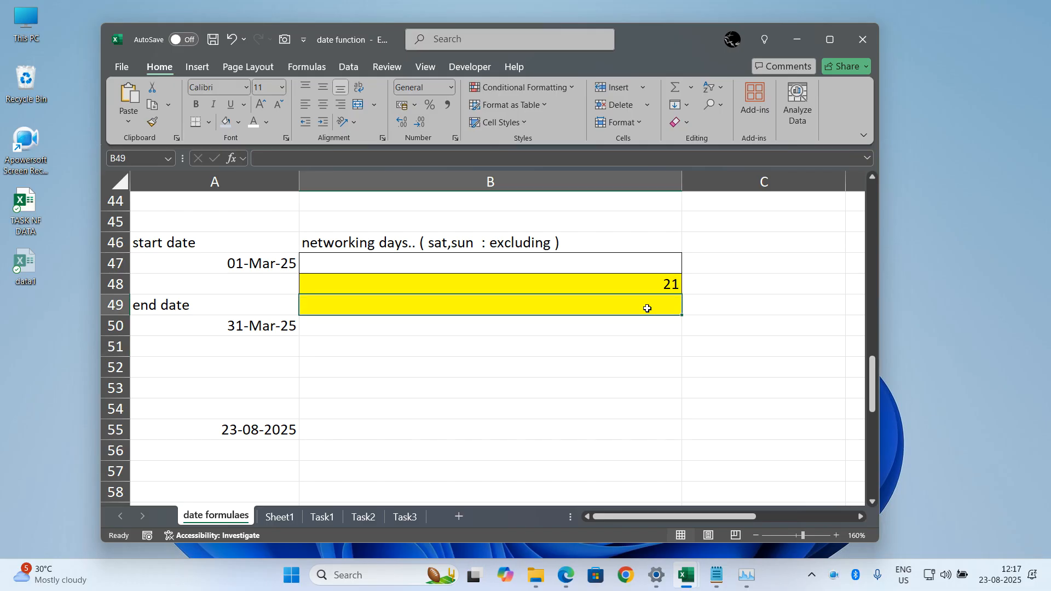
{"action": "type", "text": "="}
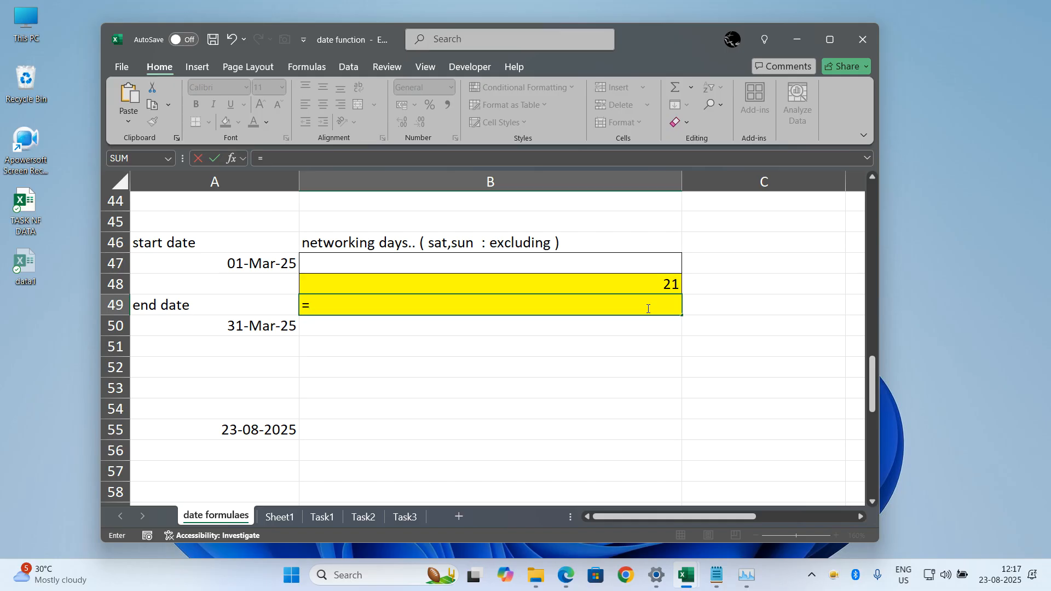
{"action": "type", "text": "new"}
{"action": "key", "text": "BackSpace"}
{"action": "type", "text": "tw"}
{"action": "key", "text": "Tab"}
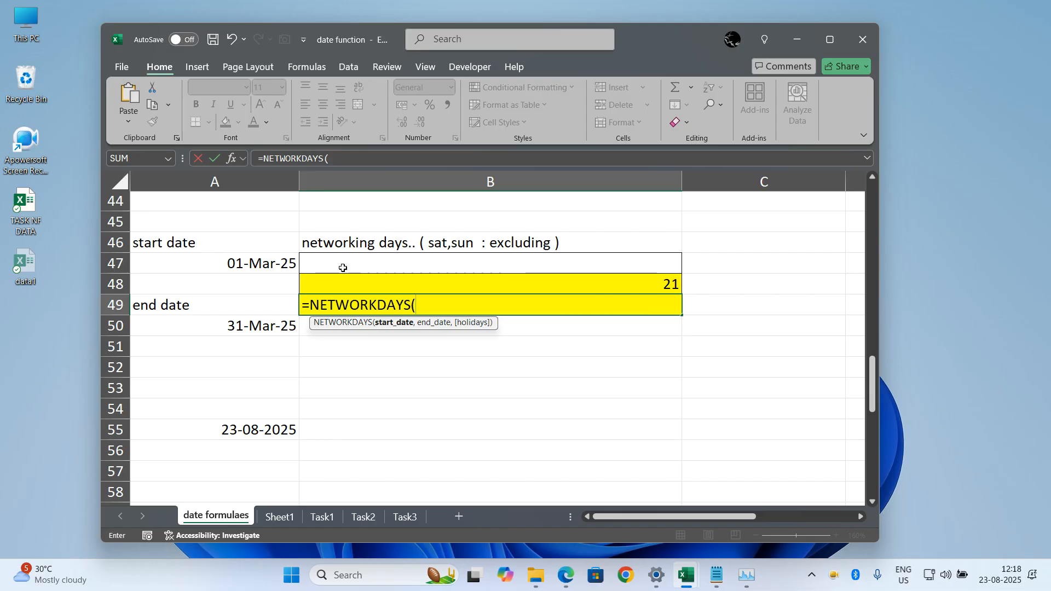
{"action": "left_click", "coordinate": [283, 255]}
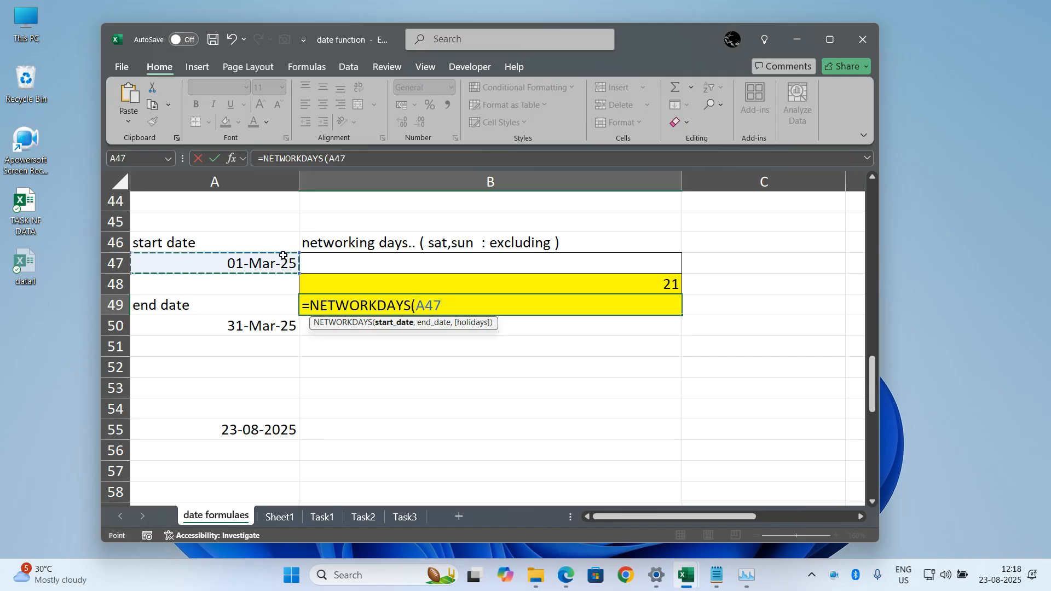
{"action": "type", "text": ","}
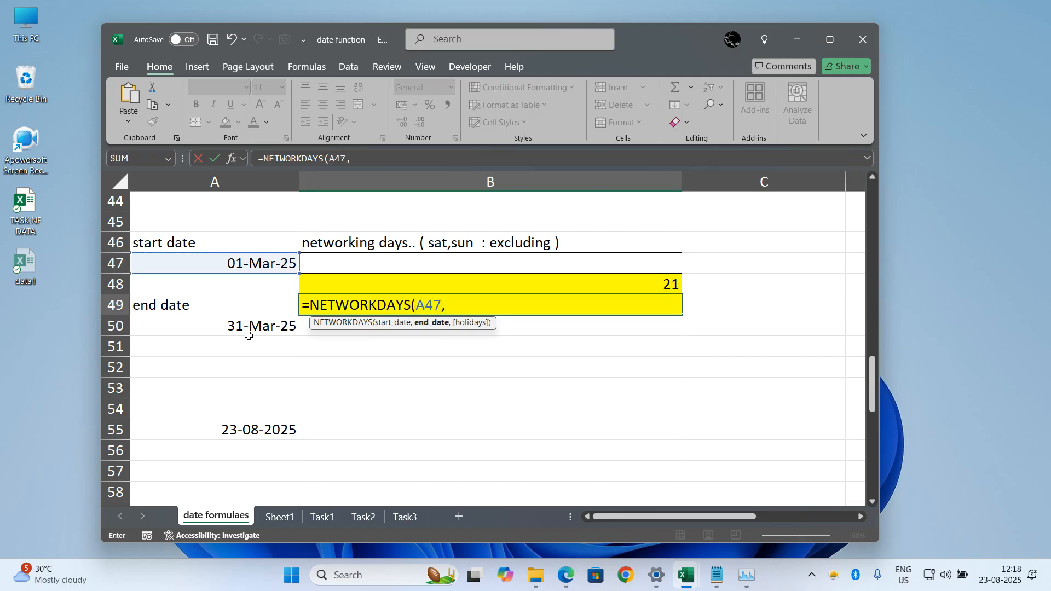
{"action": "left_click", "coordinate": [262, 326]}
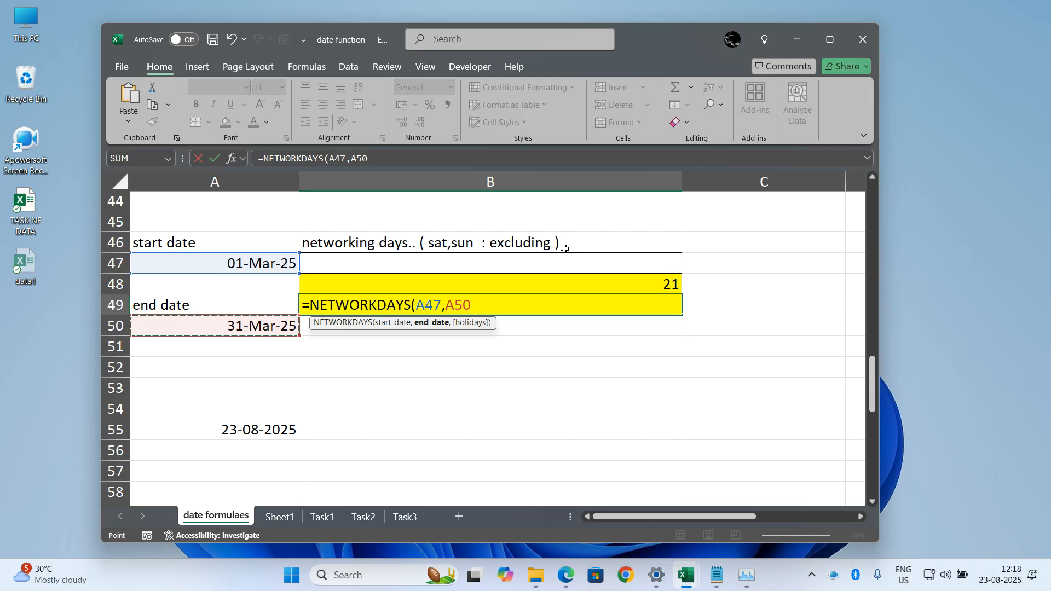
{"action": "key", "text": "Escape"}
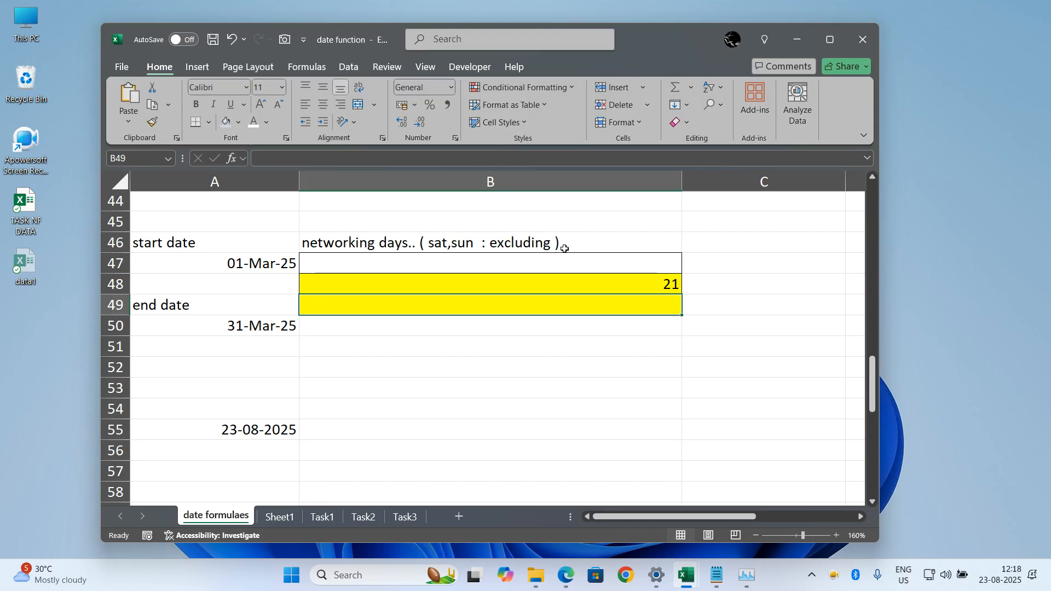
{"action": "left_click", "coordinate": [540, 327]}
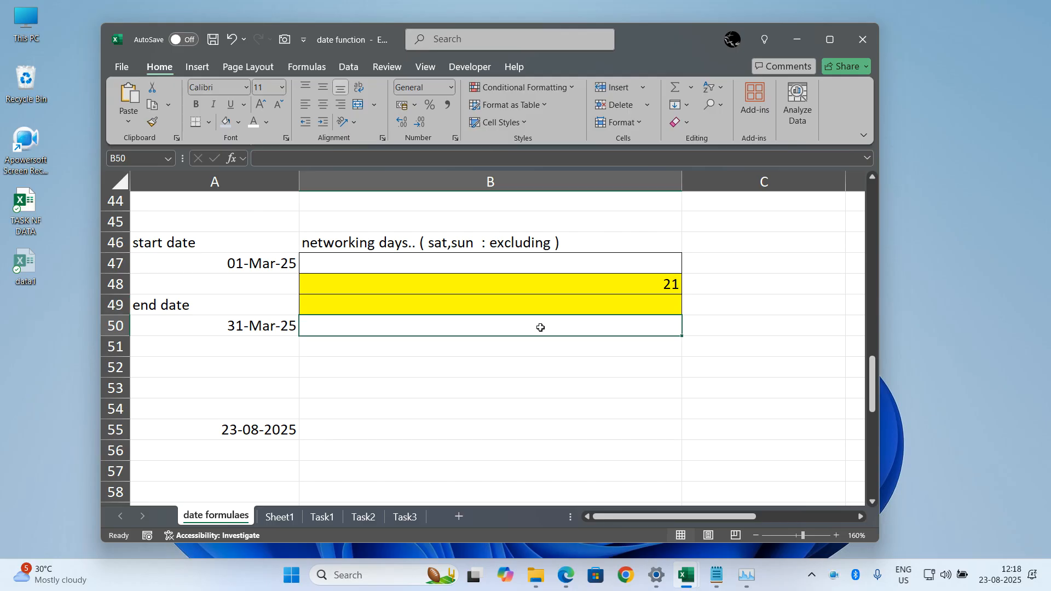
{"action": "left_click", "coordinate": [539, 326]}
{"action": "left_click", "coordinate": [536, 340]}
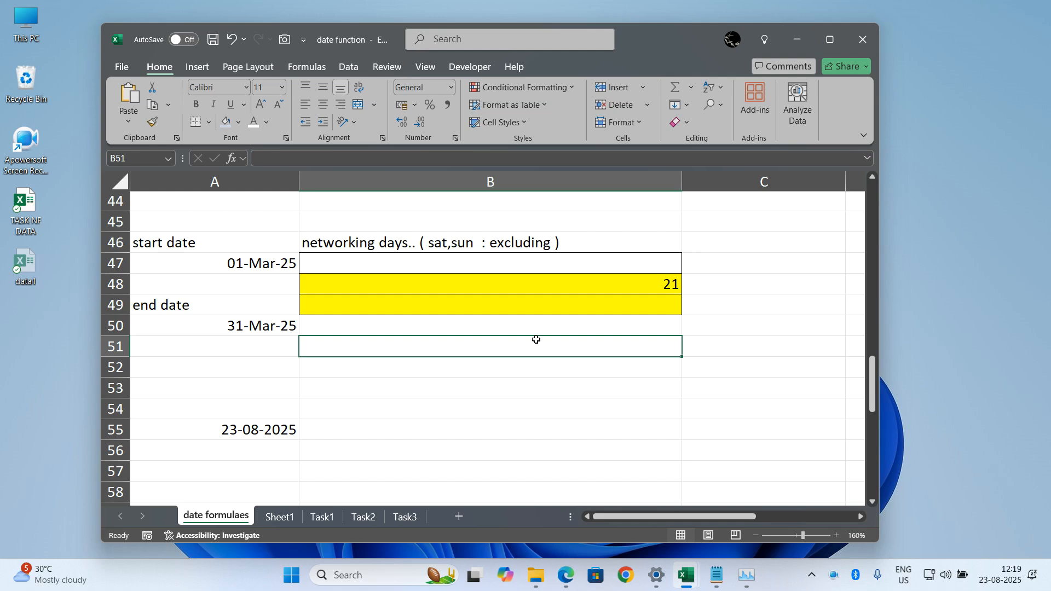
{"action": "key", "text": "Up"}
{"action": "key", "text": "Up"}
{"action": "type", "text": "=network"}
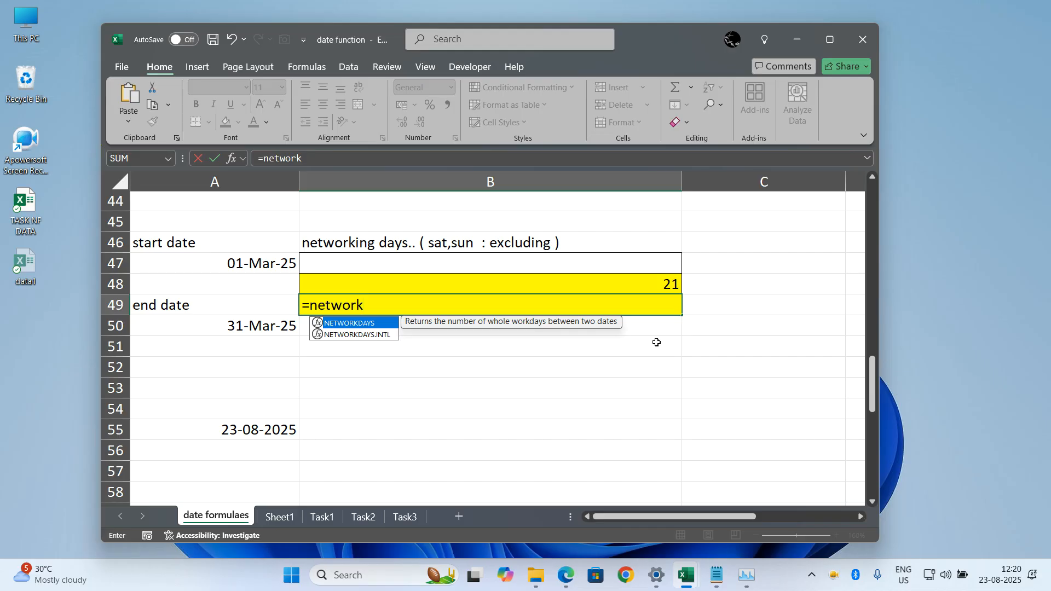
{"action": "left_click", "coordinate": [657, 343]}
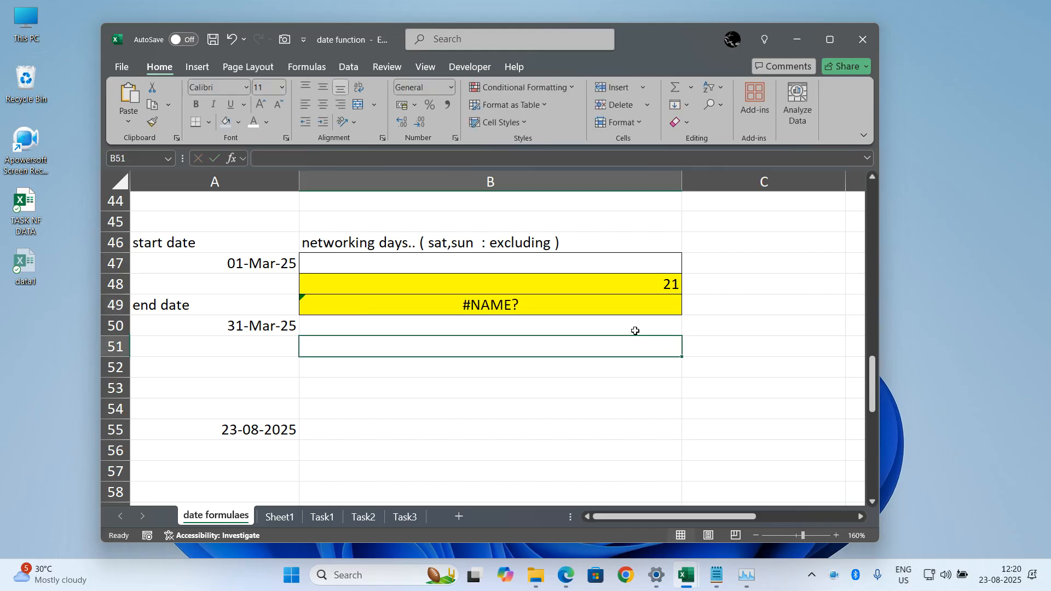
Enter =NETWORKDAYS.INTL(A47,A50,12) in cell B49 to count working days with only Monday as the weekend.
{"action": "left_click", "coordinate": [623, 304]}
{"action": "type", "text": "=netwo"}
{"action": "key", "text": "Down"}
{"action": "key", "text": "Tab"}
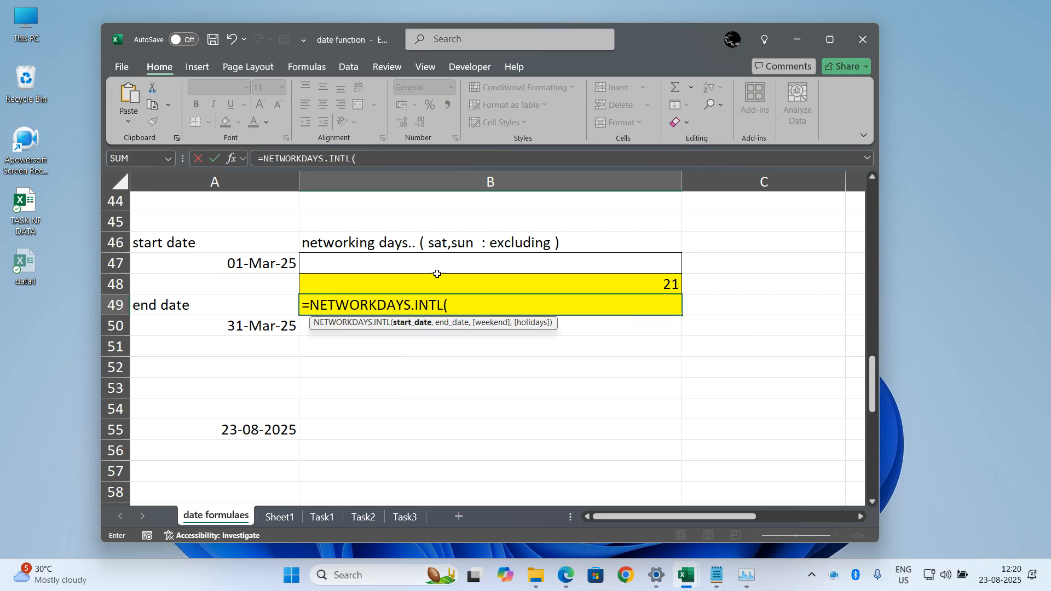
{"action": "left_click", "coordinate": [429, 289]}
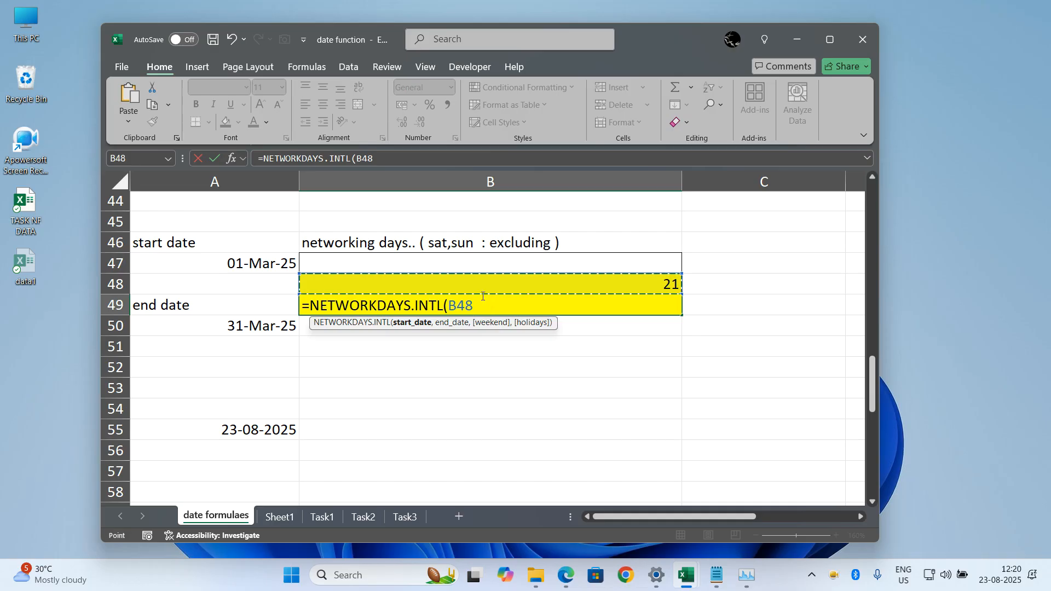
{"action": "key", "text": "BackSpace"}
{"action": "key", "text": "BackSpace"}
{"action": "key", "text": "BackSpace"}
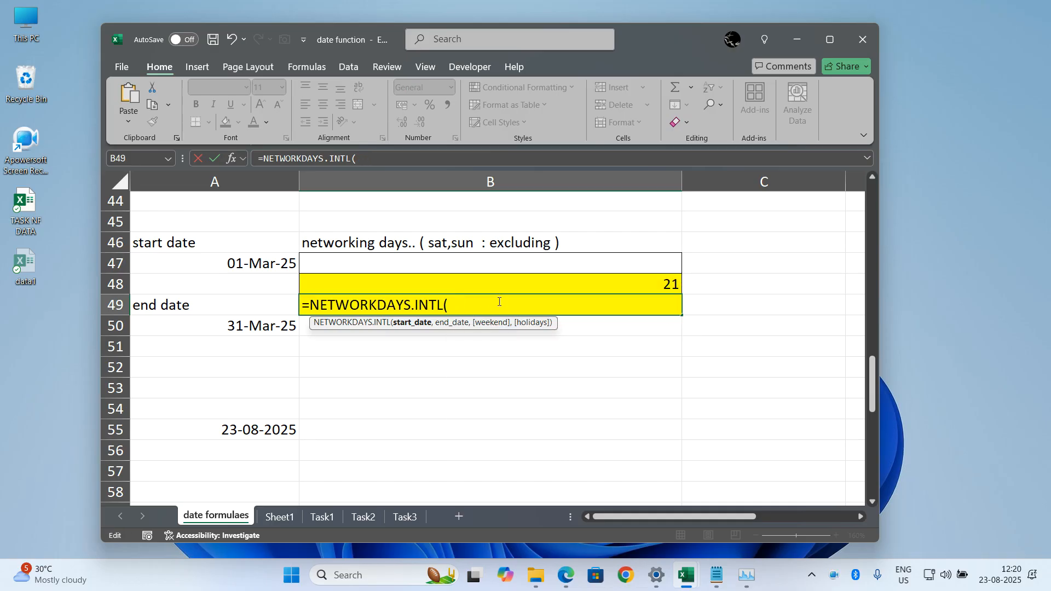
{"action": "left_click", "coordinate": [274, 263]}
{"action": "type", "text": ","}
{"action": "left_click", "coordinate": [248, 323]}
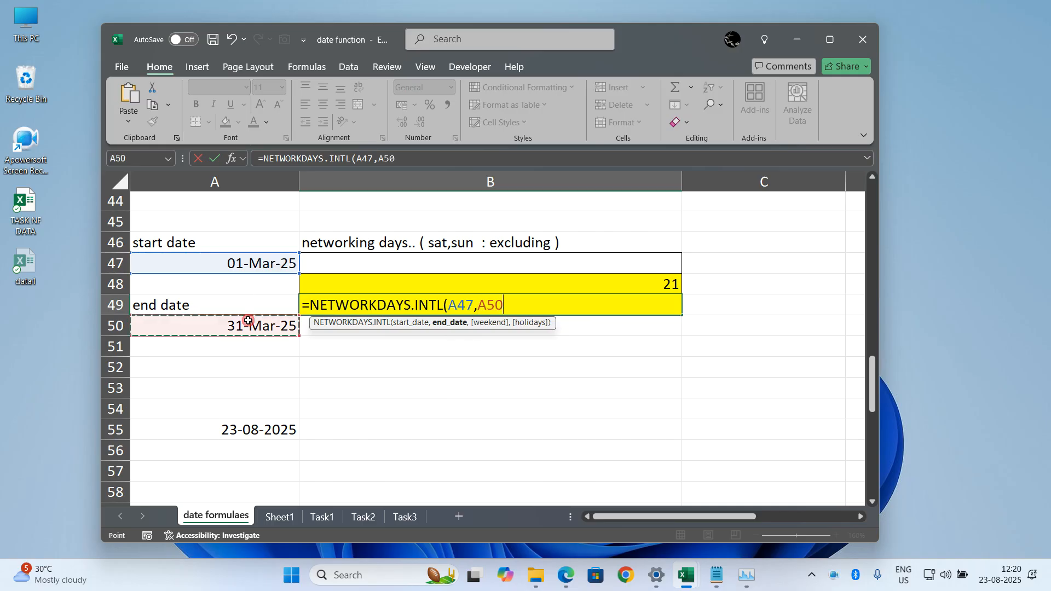
{"action": "type", "text": ","}
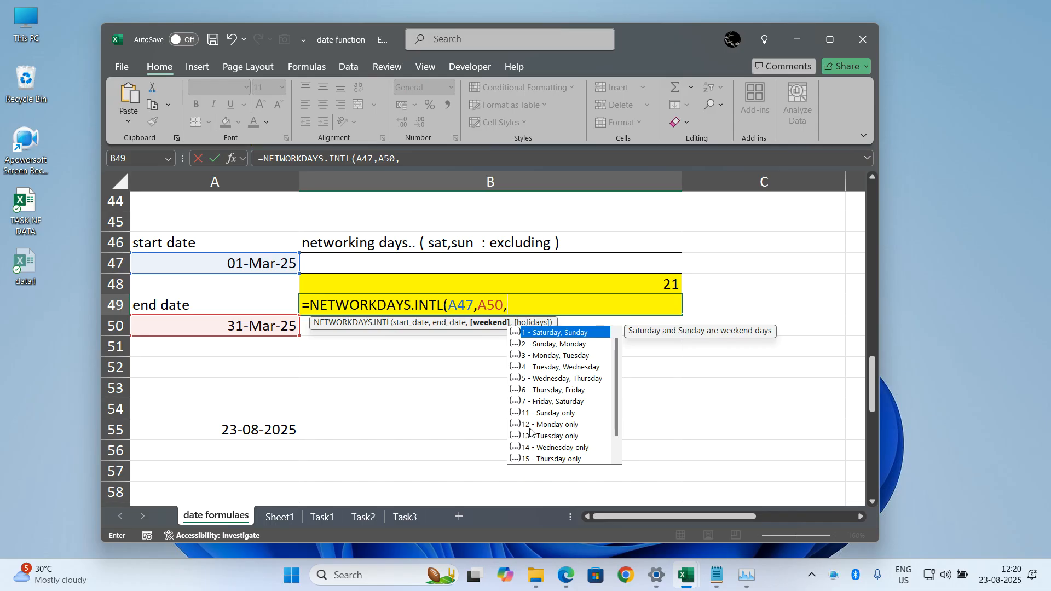
{"action": "type", "text": "12"}
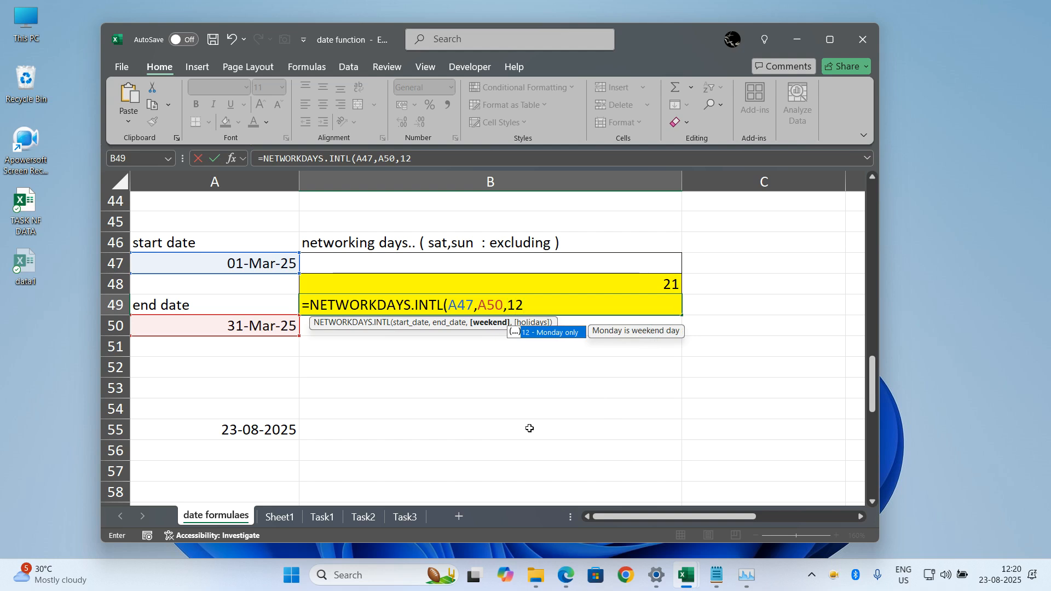
{"action": "type", "text": ")"}
{"action": "key", "text": "Return"}
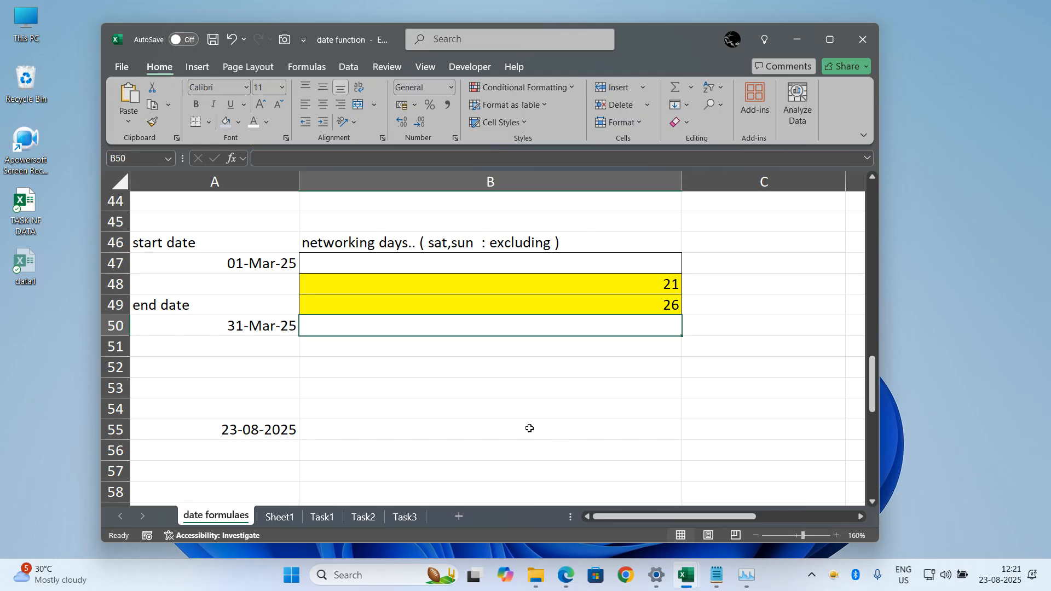
Enter =WEEKNUM(A62,2) in cell B62 under the WeekNum heading to get the week number of the date beside it.
{"action": "scroll", "coordinate": [529, 429], "scroll_direction": "down", "scroll_amount": 4}
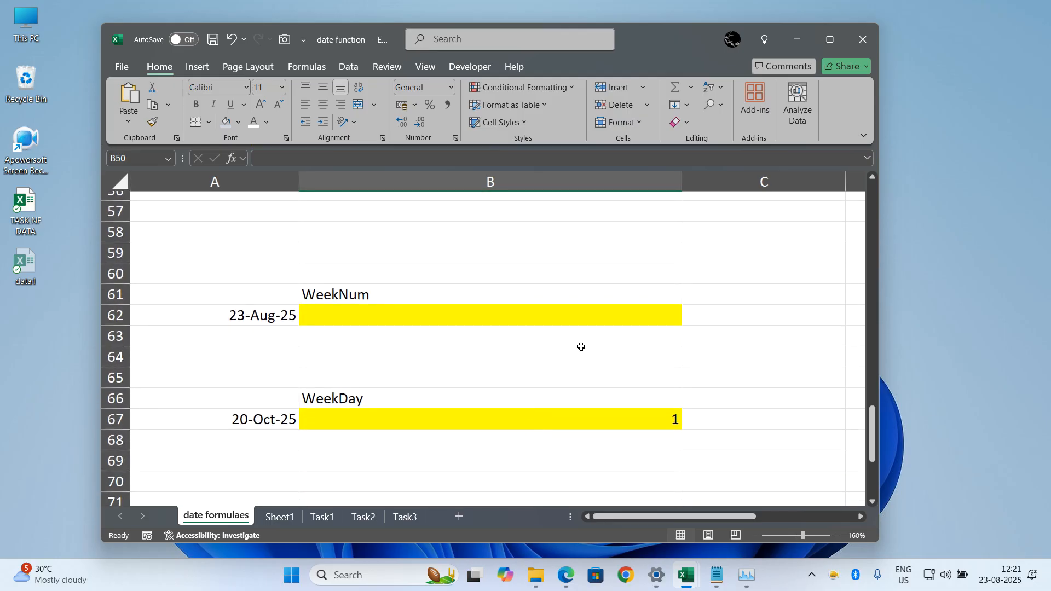
{"action": "left_click", "coordinate": [552, 340]}
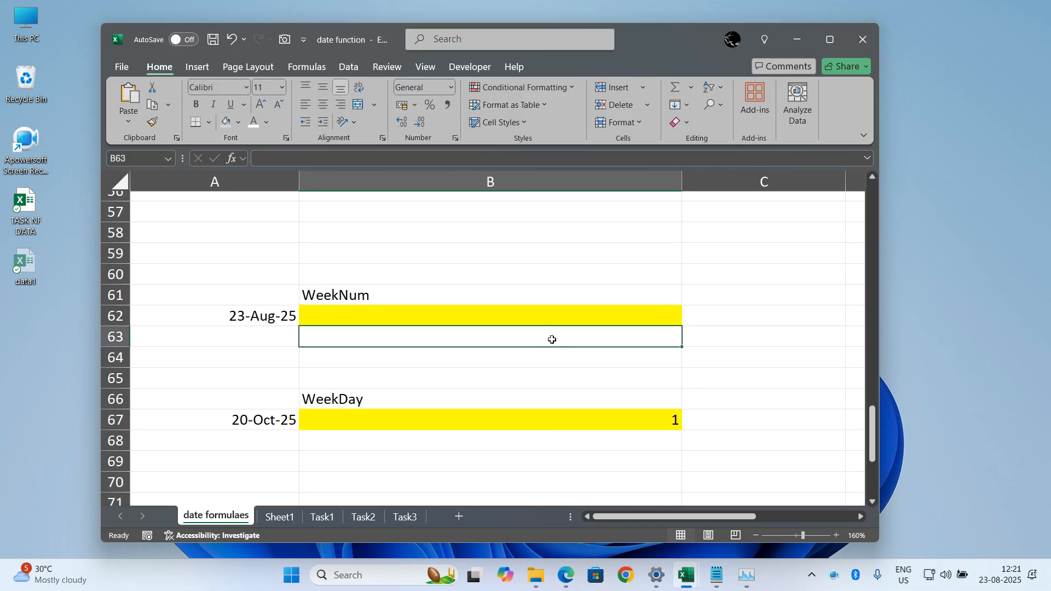
{"action": "left_click", "coordinate": [282, 319]}
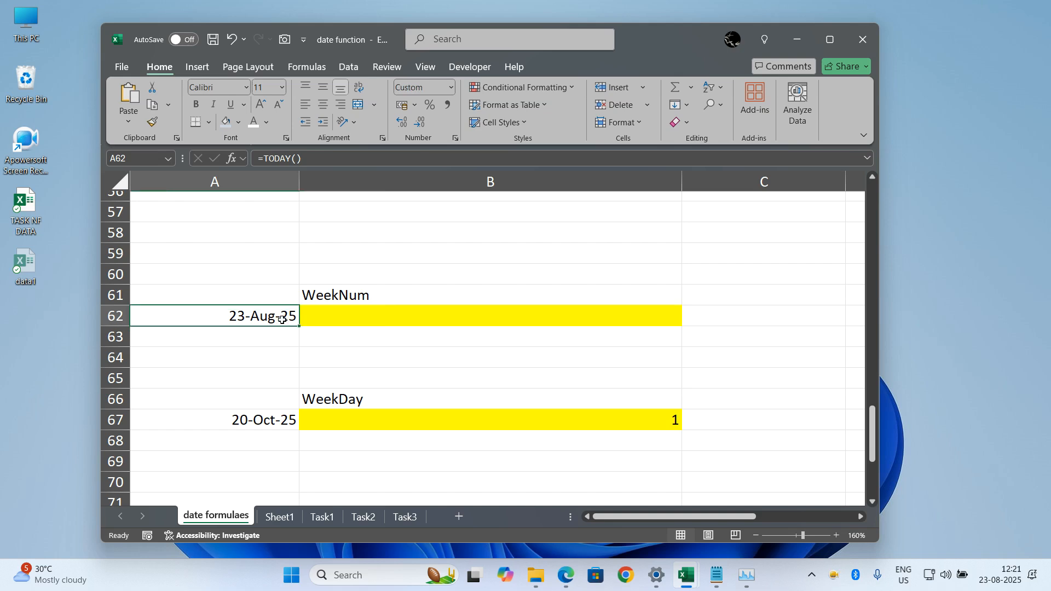
{"action": "left_click", "coordinate": [402, 316]}
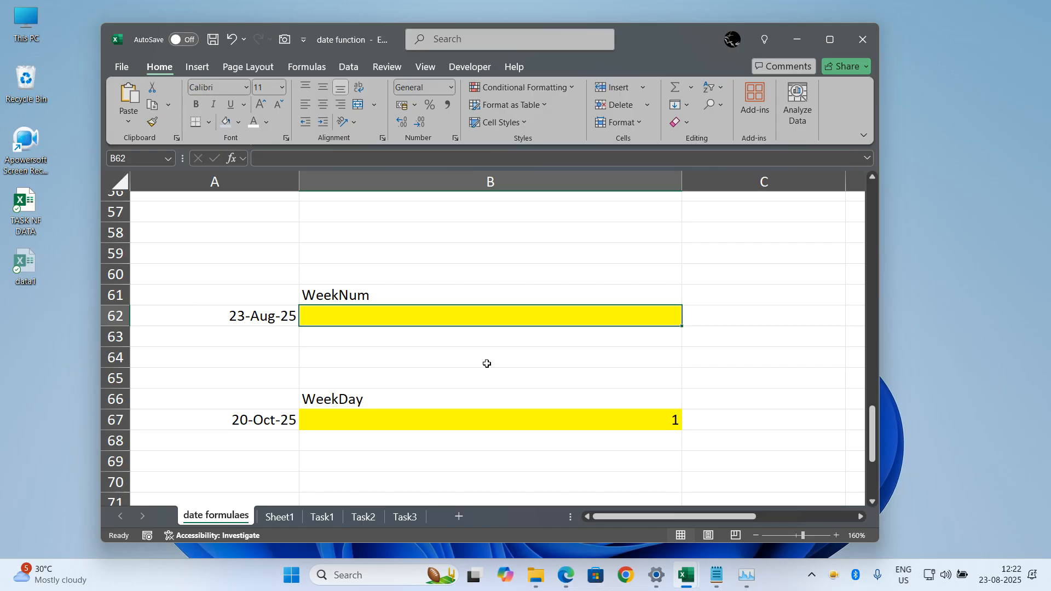
{"action": "type", "text": "="}
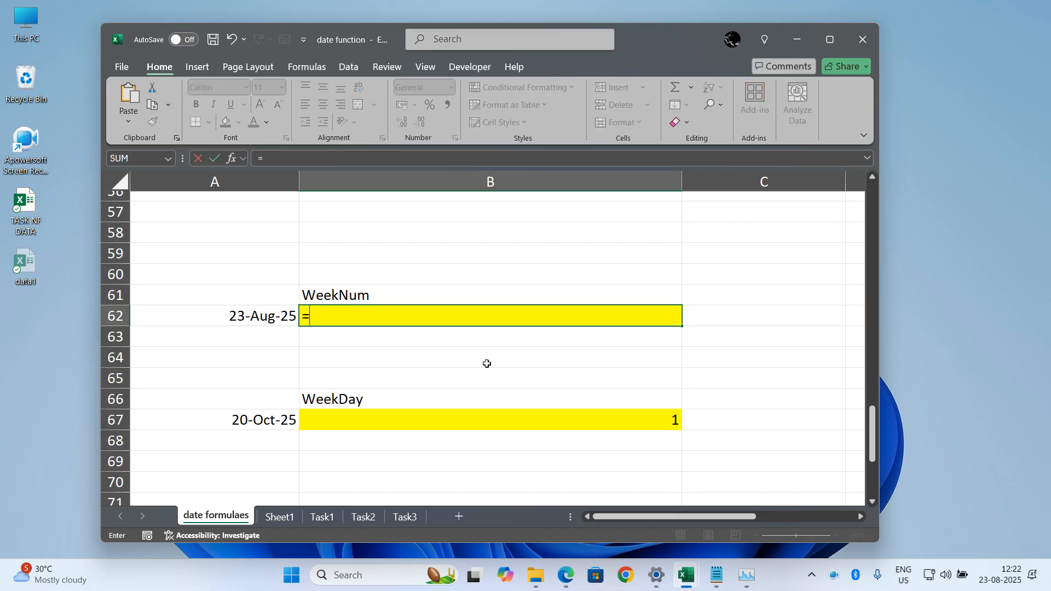
{"action": "type", "text": "weekn"}
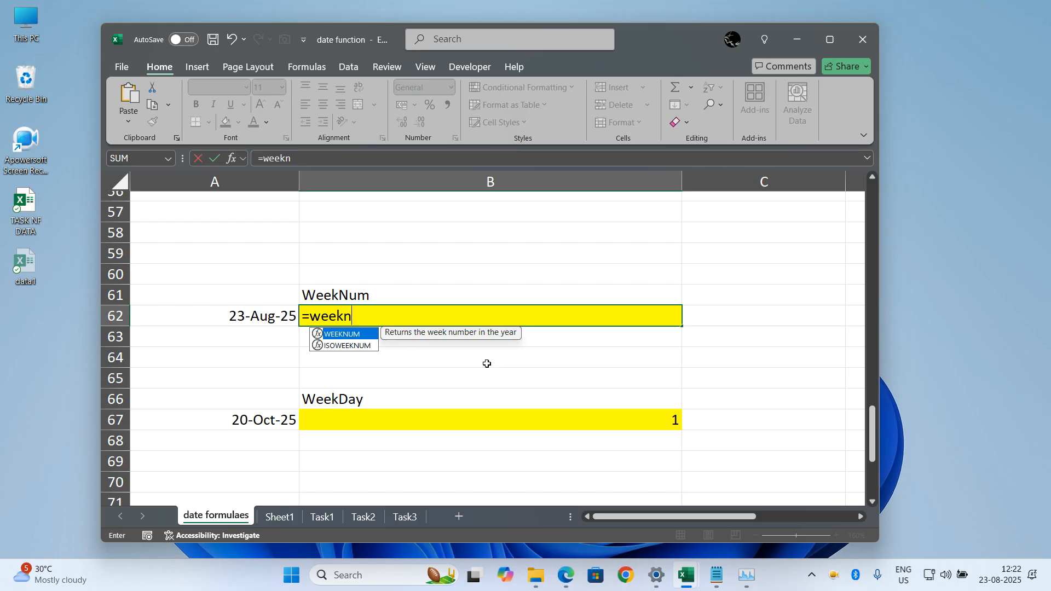
{"action": "type", "text": "um("}
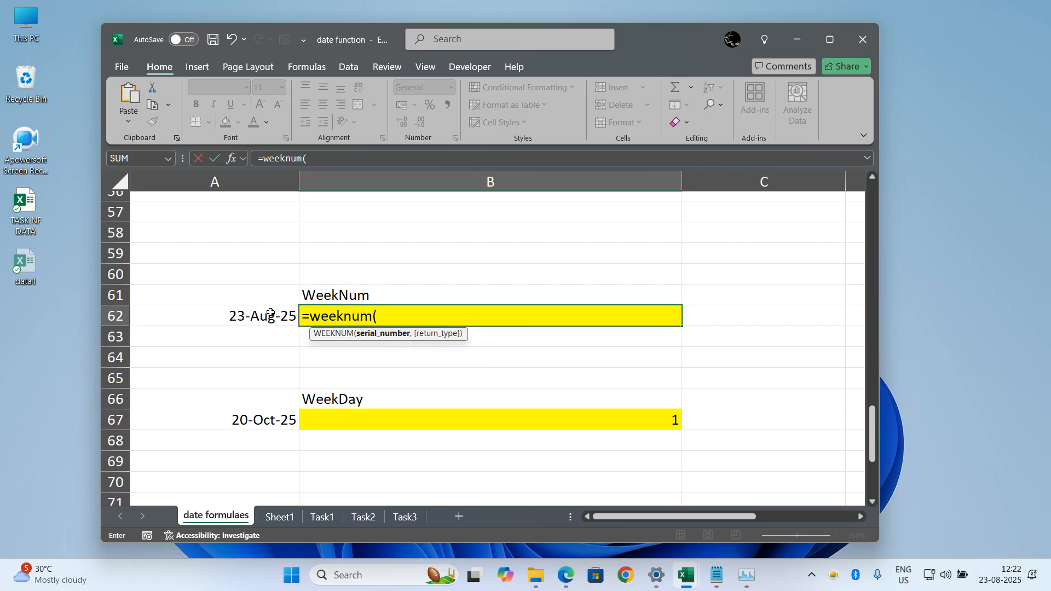
{"action": "left_click", "coordinate": [270, 313]}
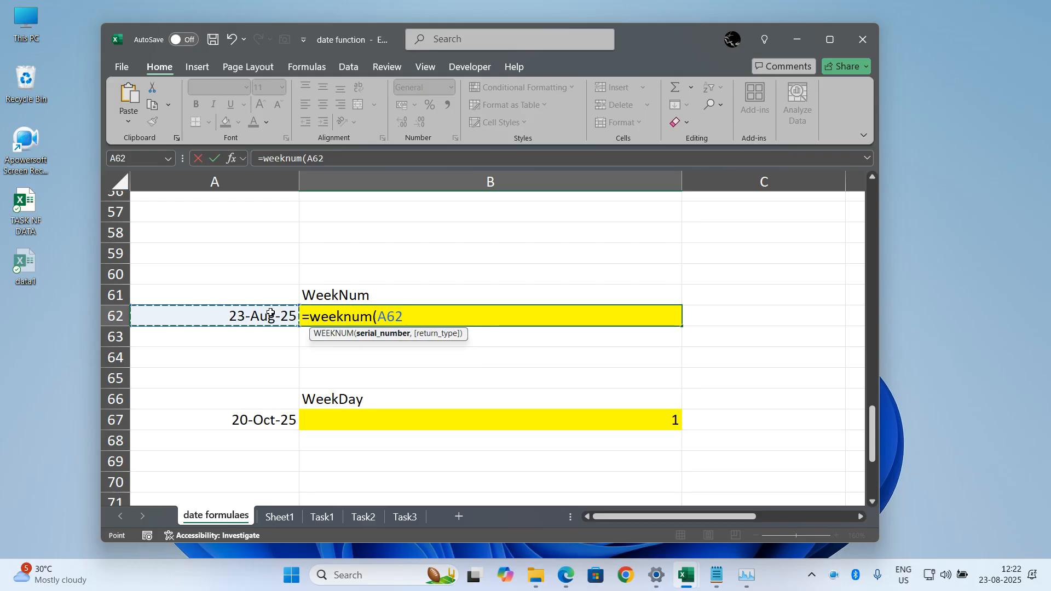
{"action": "type", "text": ",2)"}
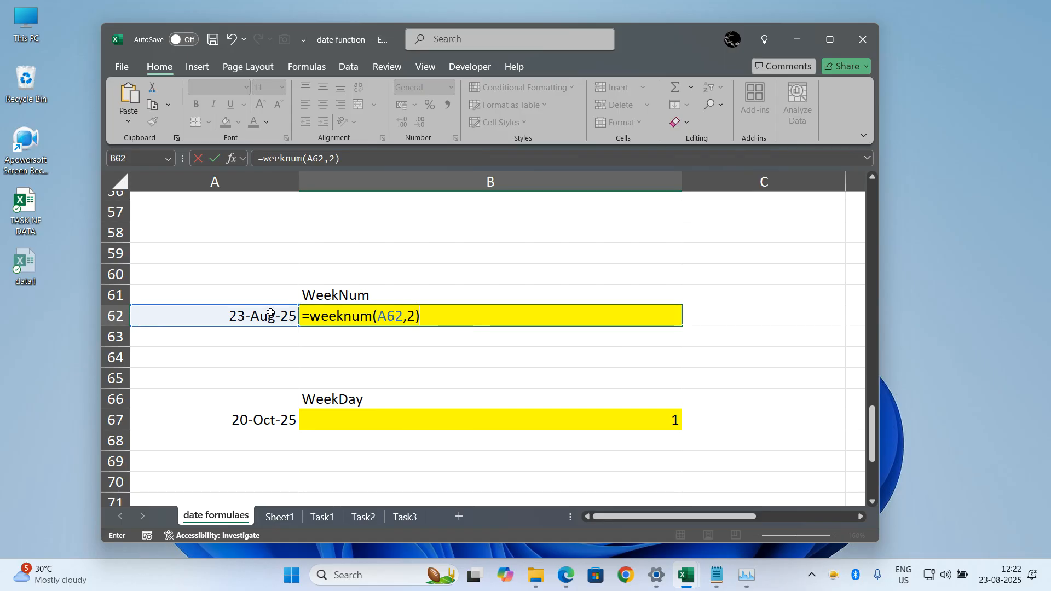
{"action": "key", "text": "Return"}
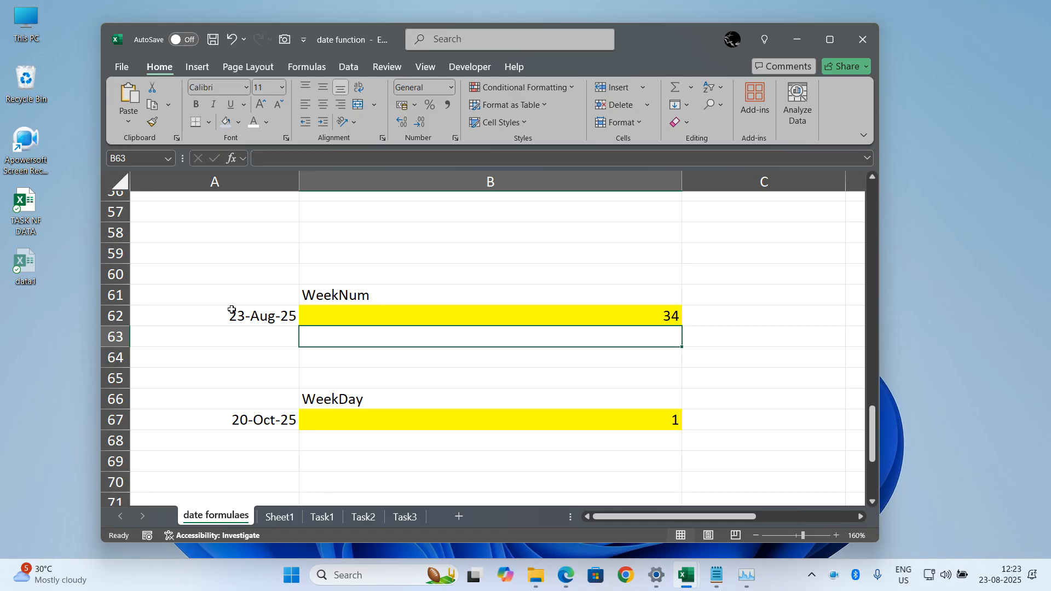
Replace the date in cell A62 with the formula =DATE(2025,1,23).
{"action": "left_click", "coordinate": [244, 315]}
{"action": "type", "text": "="}
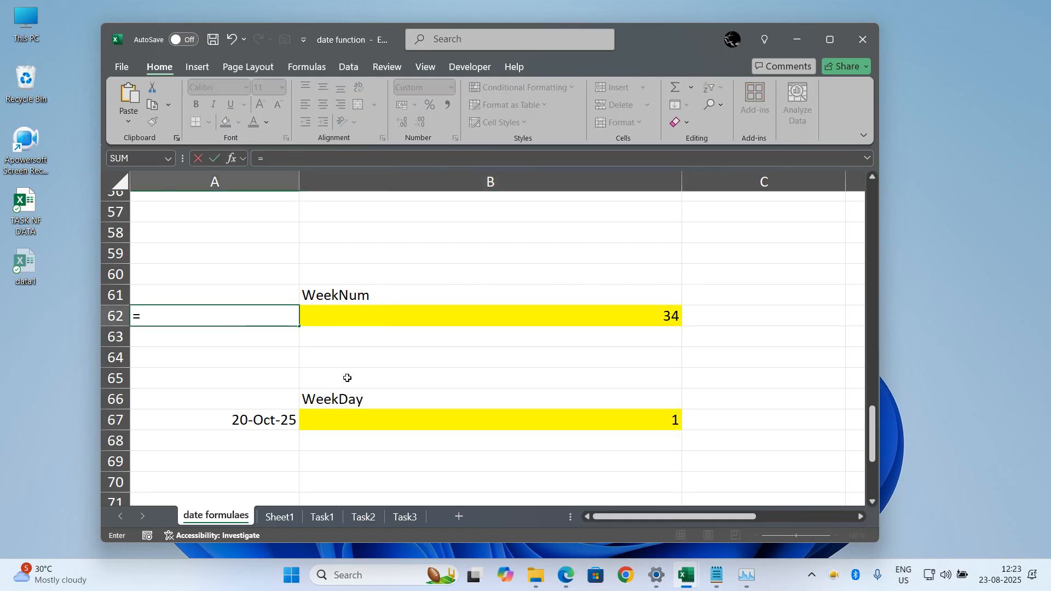
{"action": "type", "text": "date(2025,1,"}
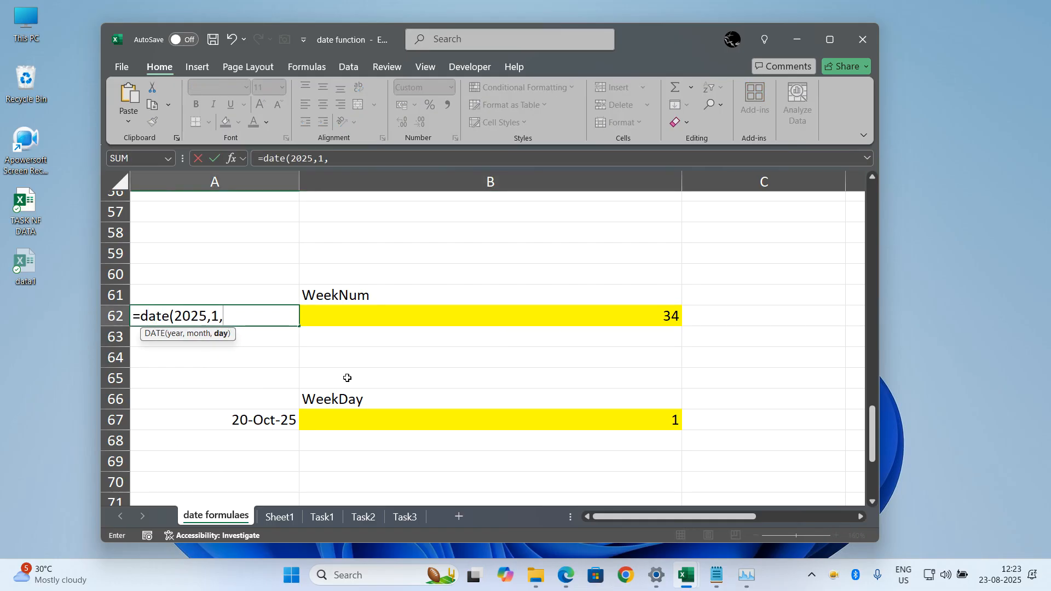
{"action": "type", "text": "23)"}
{"action": "key", "text": "Return"}
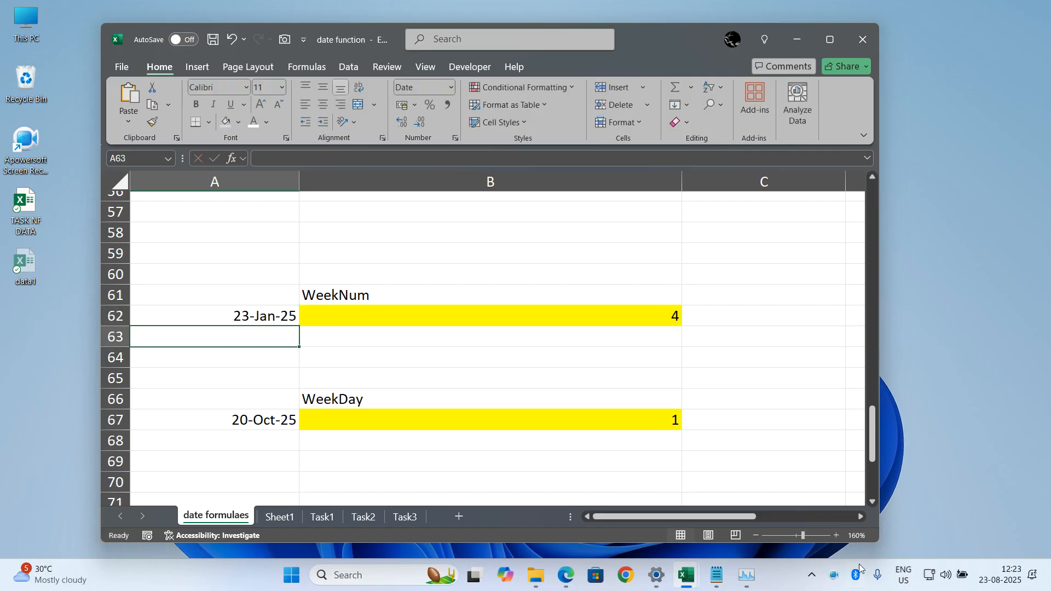
Go back to January 2025 in the Windows system calendar to check its weeks, and return to the worksheet.
{"action": "left_click", "coordinate": [991, 572]}
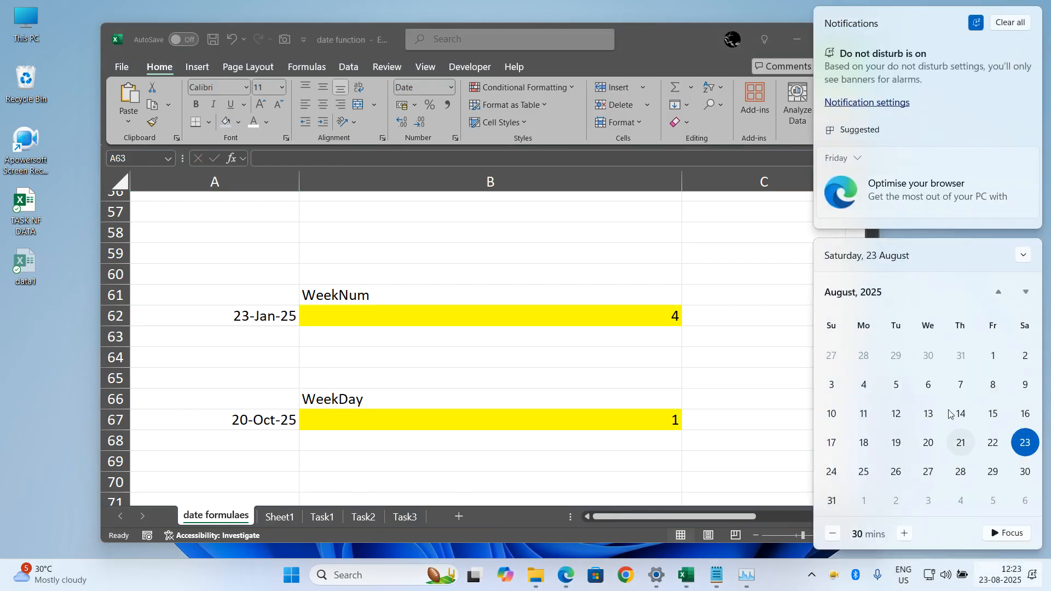
{"action": "left_click", "coordinate": [1000, 292]}
{"action": "left_click", "coordinate": [999, 292]}
{"action": "left_click", "coordinate": [999, 293]}
{"action": "left_click", "coordinate": [1000, 292]}
{"action": "left_click", "coordinate": [999, 292]}
{"action": "left_click", "coordinate": [1000, 292]}
{"action": "left_click", "coordinate": [1000, 293]}
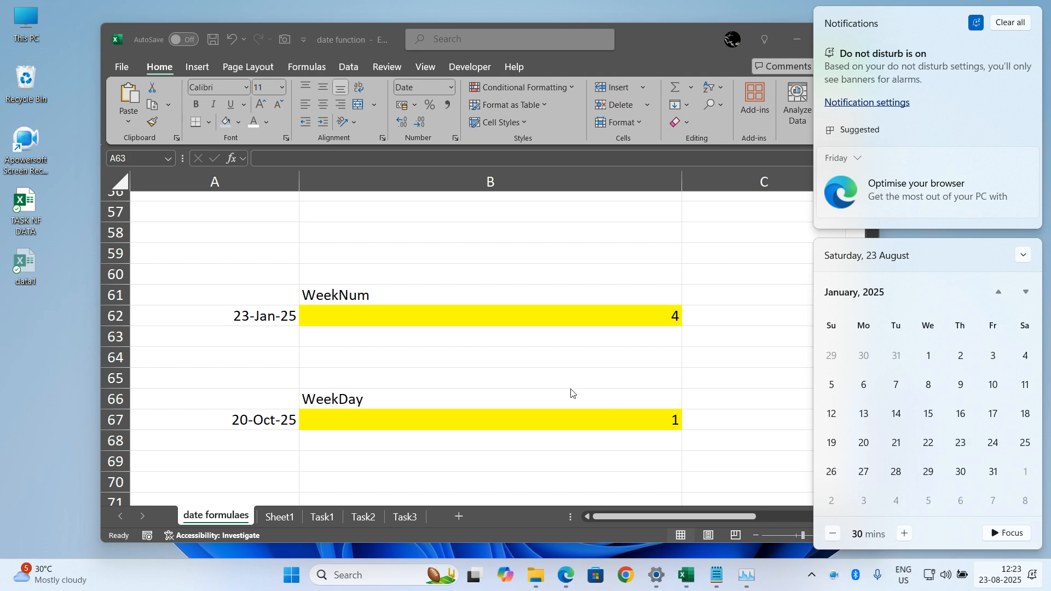
{"action": "left_click", "coordinate": [591, 350]}
{"action": "left_click", "coordinate": [641, 337]}
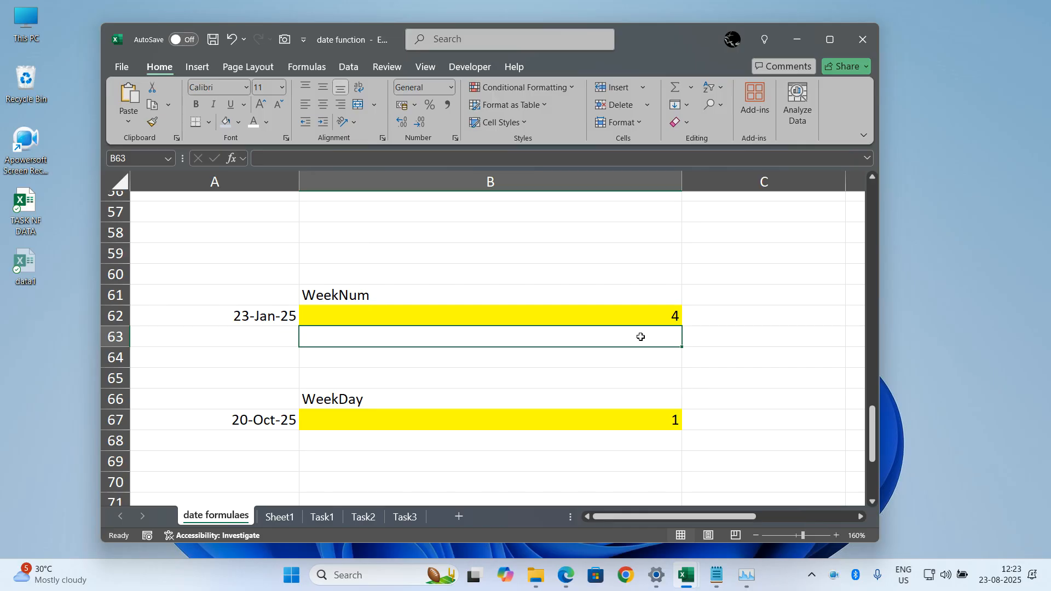
View the August 2025 page of the system calendar and close it again.
{"action": "left_click", "coordinate": [1007, 581]}
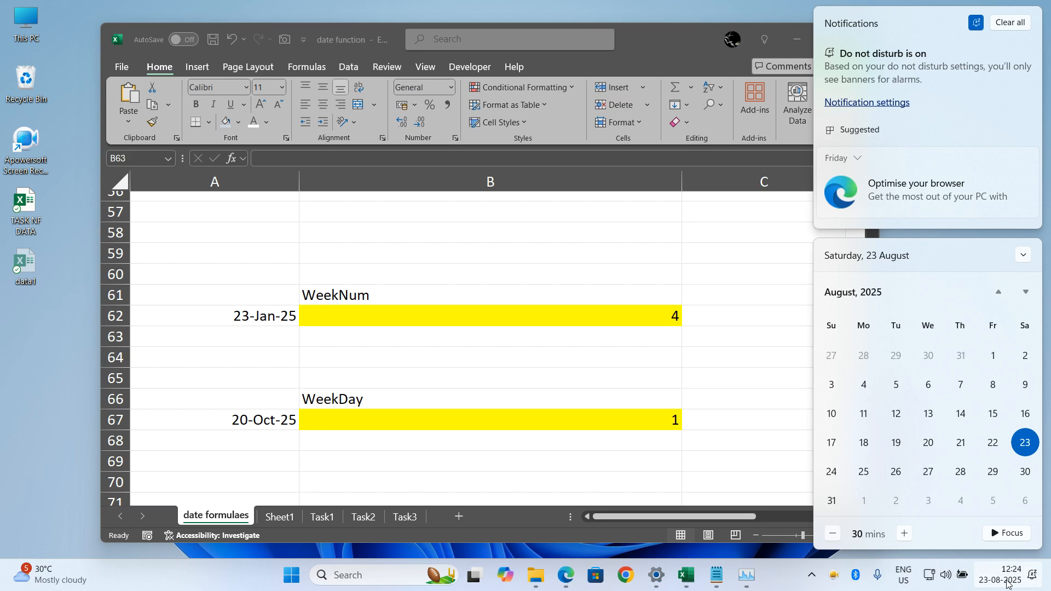
{"action": "left_click", "coordinate": [731, 429]}
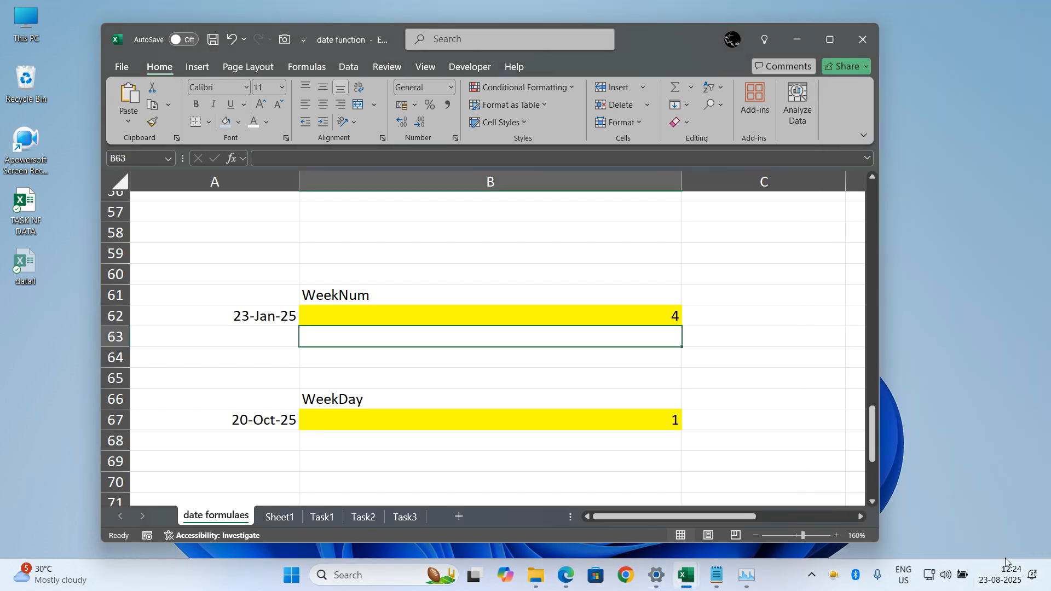
{"action": "left_click", "coordinate": [1010, 580]}
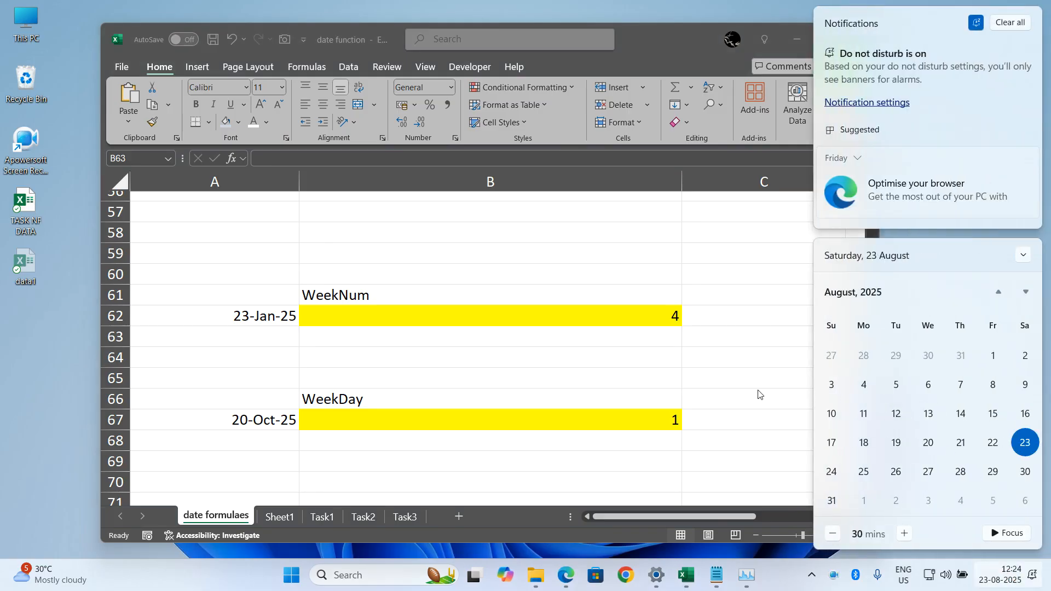
{"action": "left_click", "coordinate": [758, 393]}
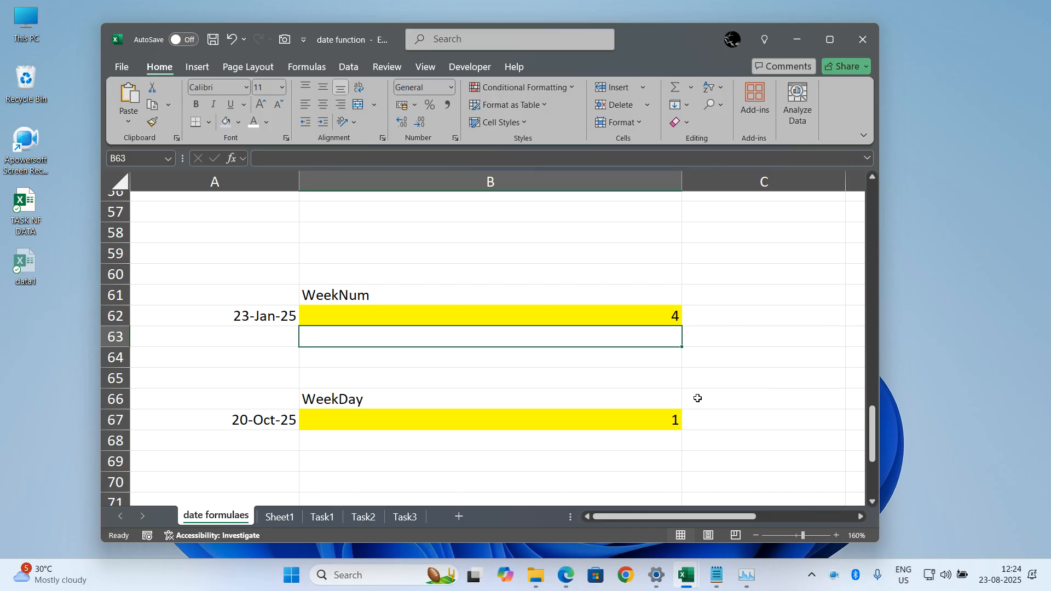
Replace the date in cell A67 of the WeekDay example with =TODAY().
{"action": "scroll", "coordinate": [639, 403], "scroll_direction": "down", "scroll_amount": 1}
{"action": "left_click", "coordinate": [638, 376]}
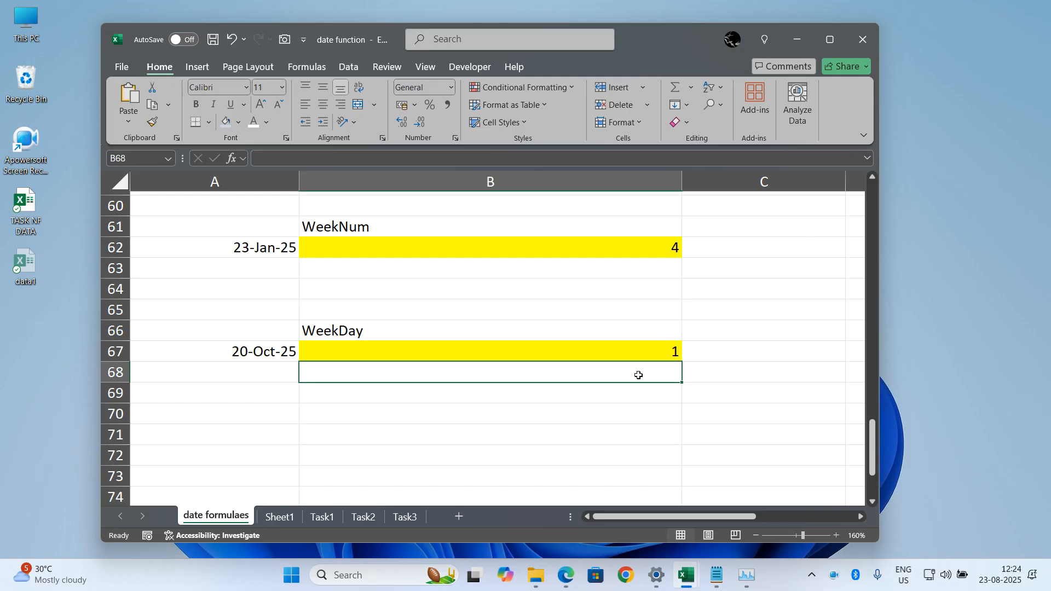
{"action": "left_click", "coordinate": [241, 351]}
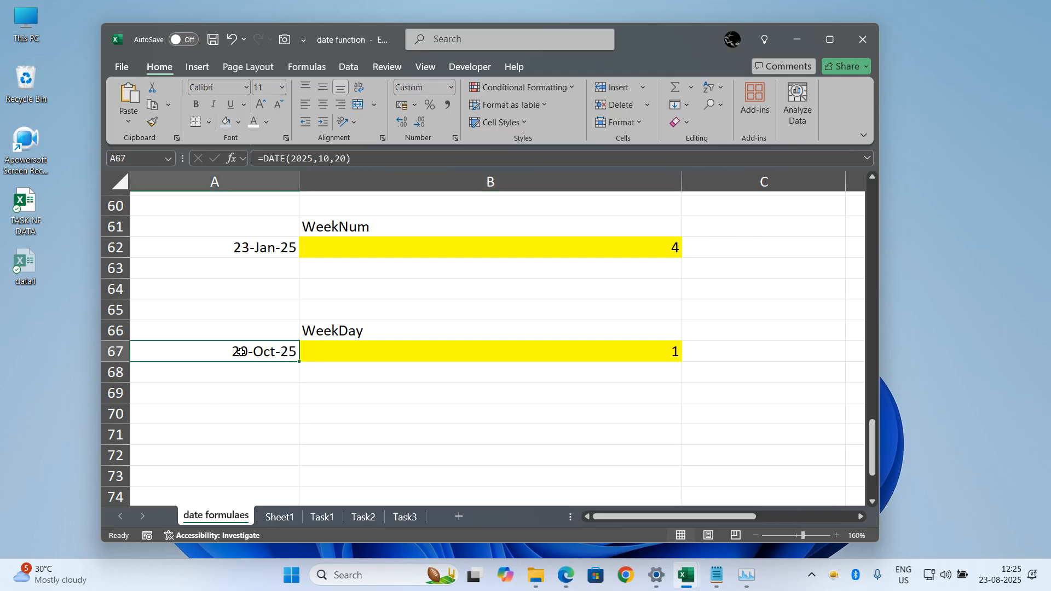
{"action": "type", "text": "=today()"}
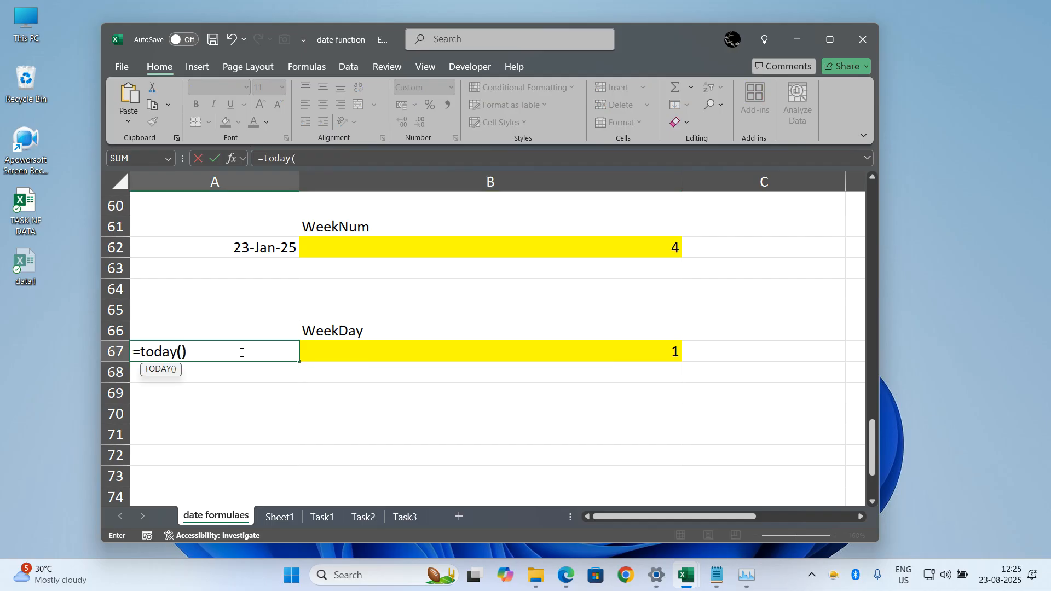
{"action": "key", "text": "Return"}
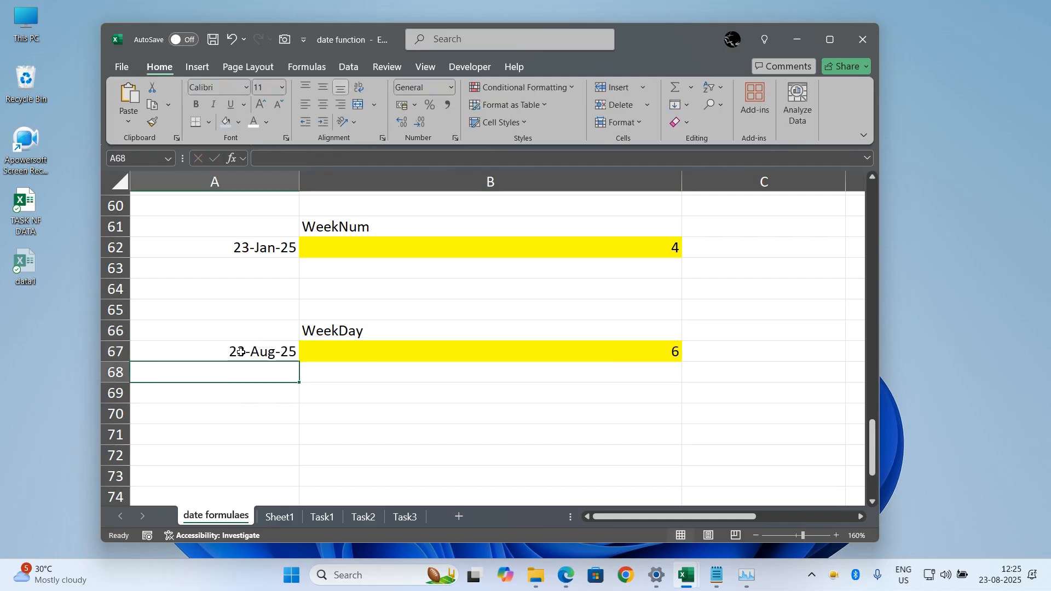
Enter the formula =WEEKDAY(A67,2) in cell B67 of the WeekDay example.
{"action": "left_click", "coordinate": [482, 344]}
{"action": "type", "text": "="}
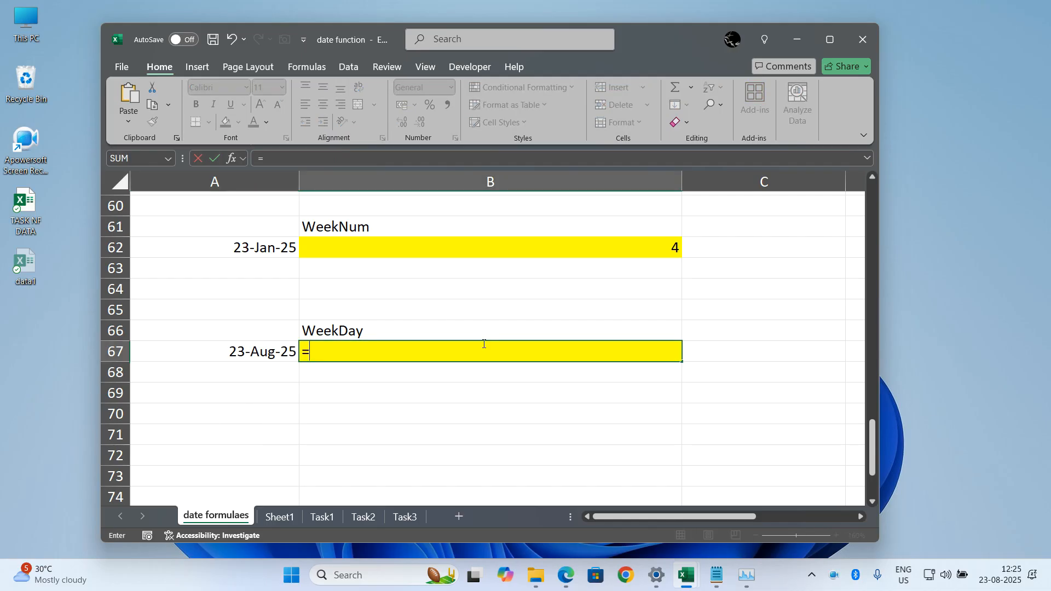
{"action": "type", "text": "weekday("}
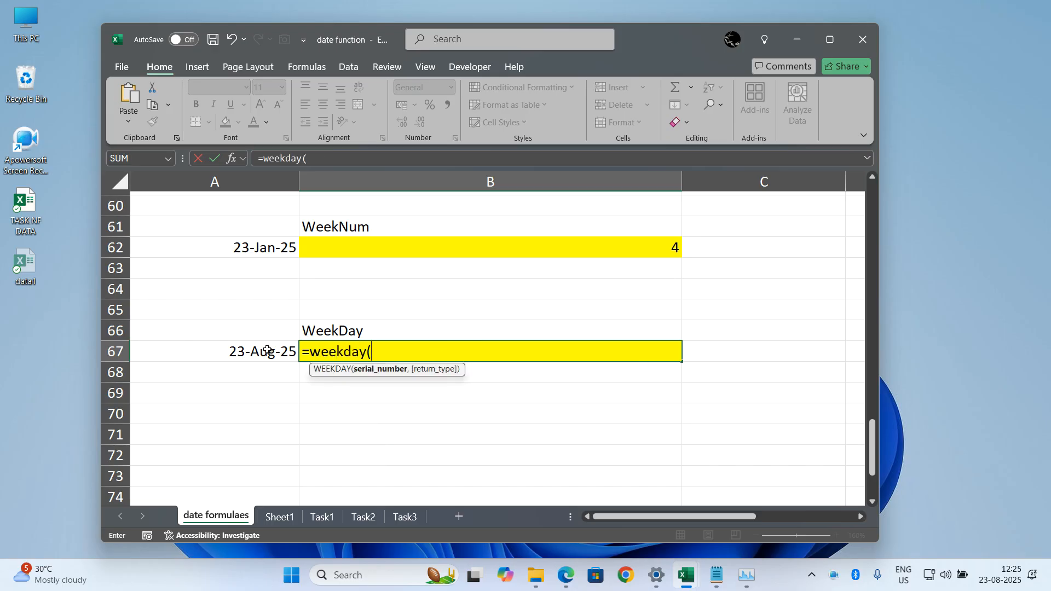
{"action": "left_click", "coordinate": [267, 351]}
{"action": "type", "text": ",1)"}
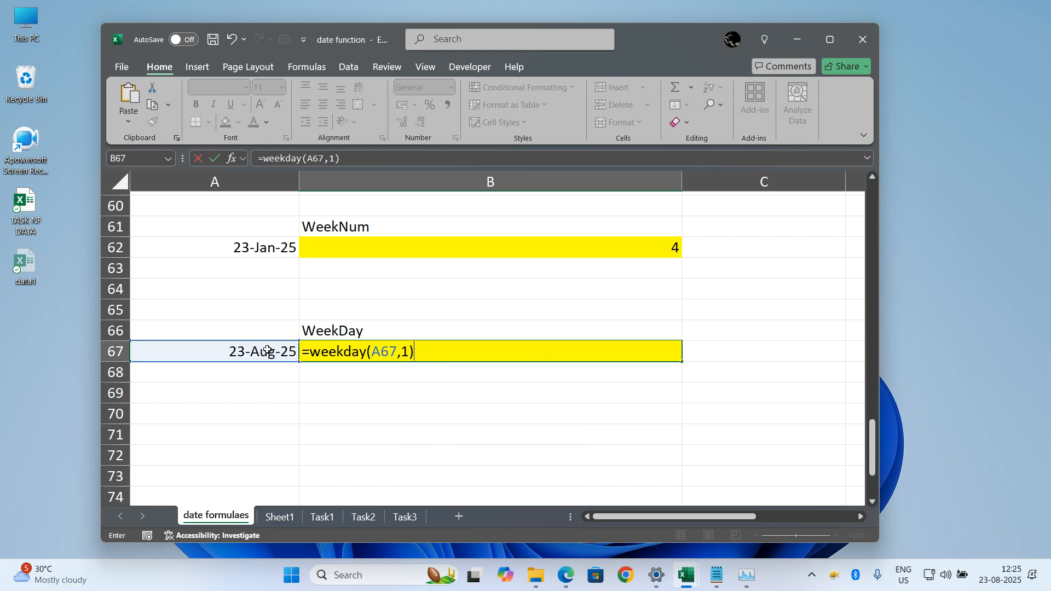
{"action": "key", "text": "BackSpace"}
{"action": "key", "text": "BackSpace"}
{"action": "type", "text": "2)"}
{"action": "key", "text": "Return"}
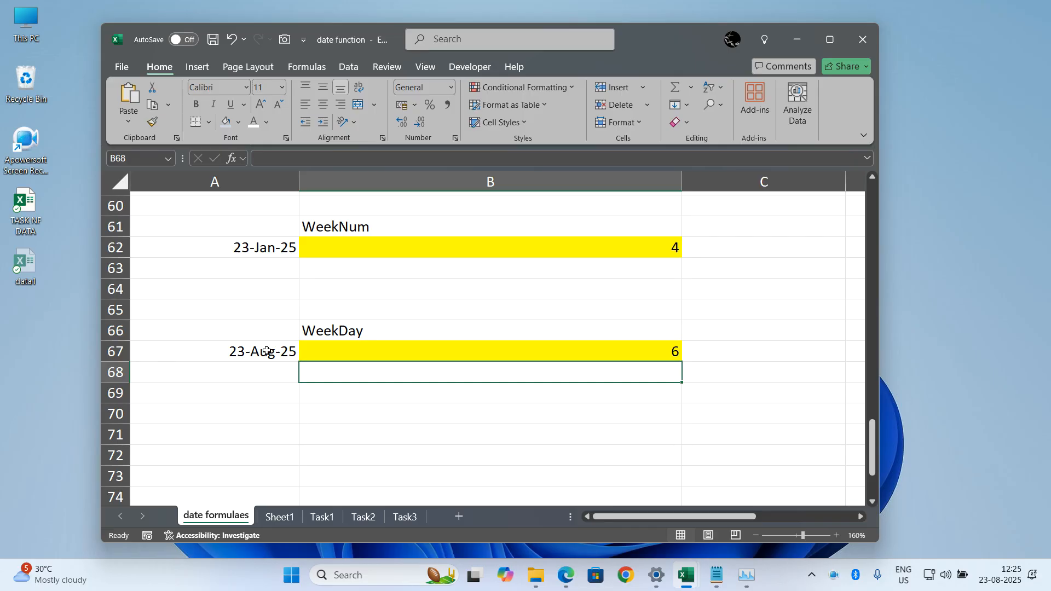
Overwrite the formula in cell B67 by entering =WEEKDAY(A67,2) again.
{"action": "left_click", "coordinate": [391, 352]}
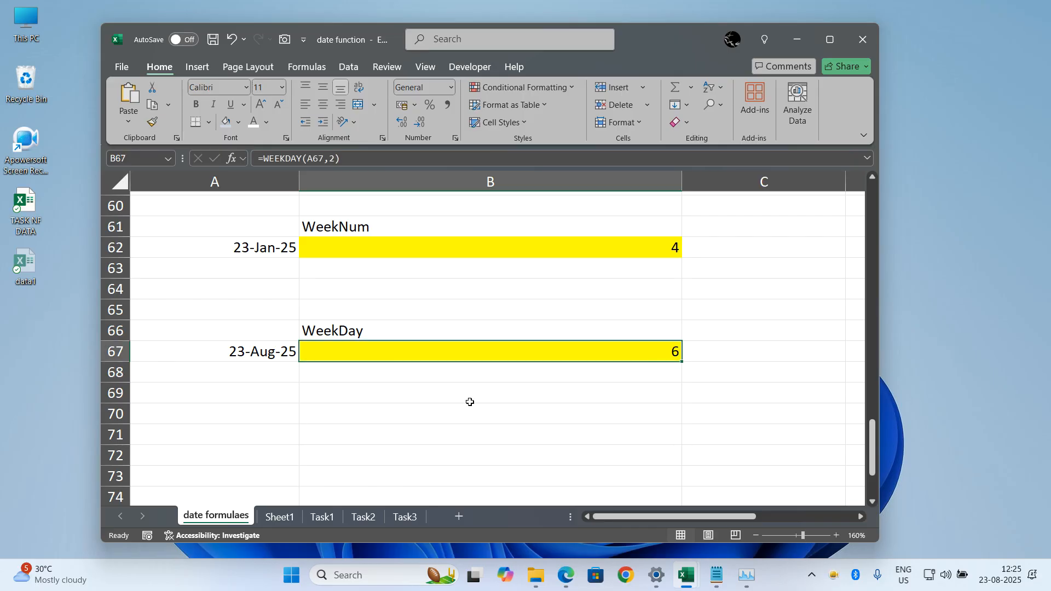
{"action": "type", "text": "=we"}
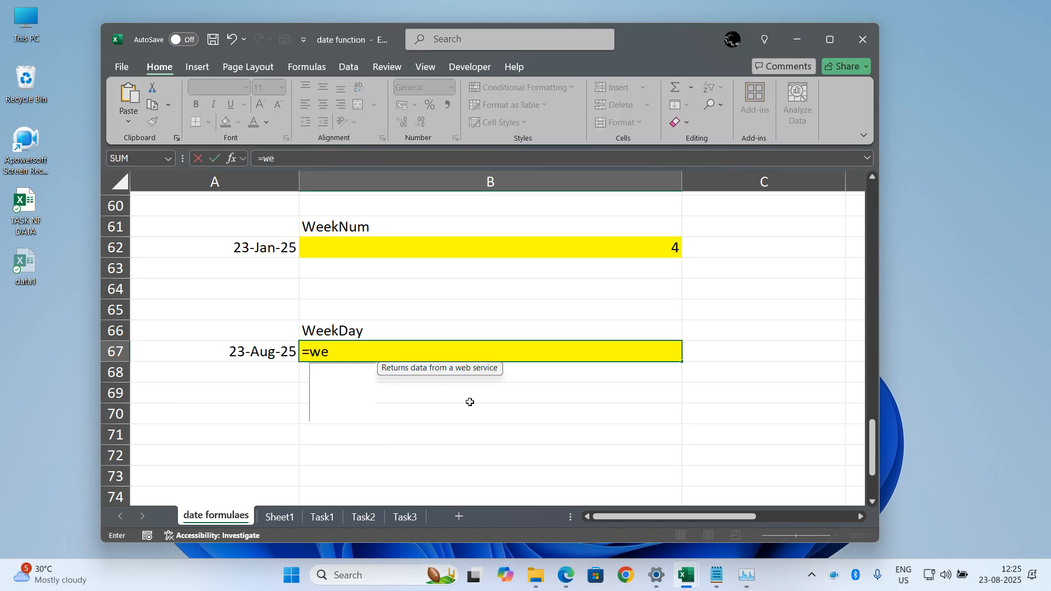
{"action": "type", "text": "ekday("}
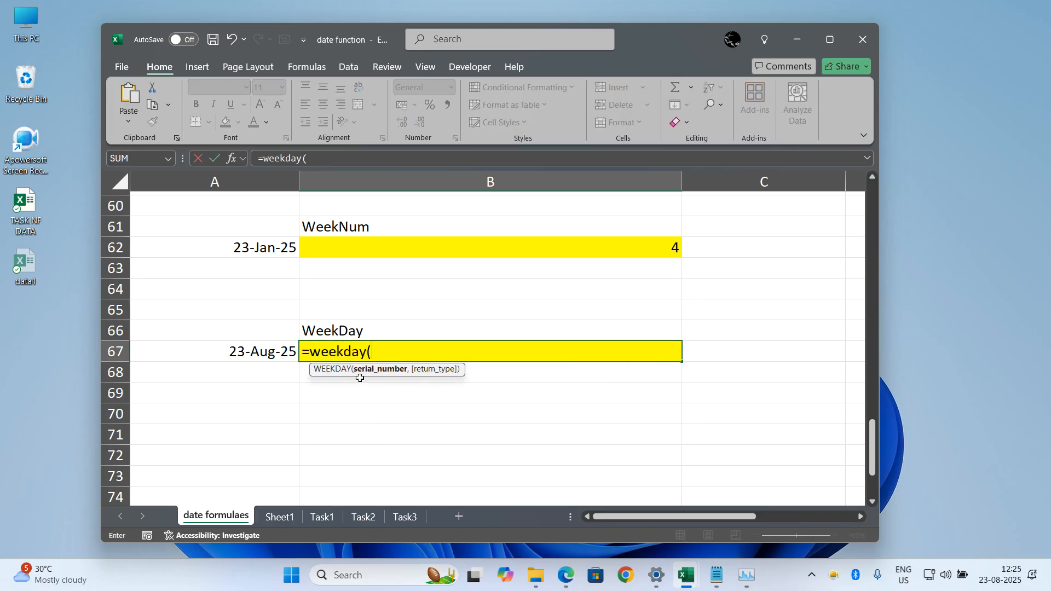
{"action": "left_click", "coordinate": [272, 345]}
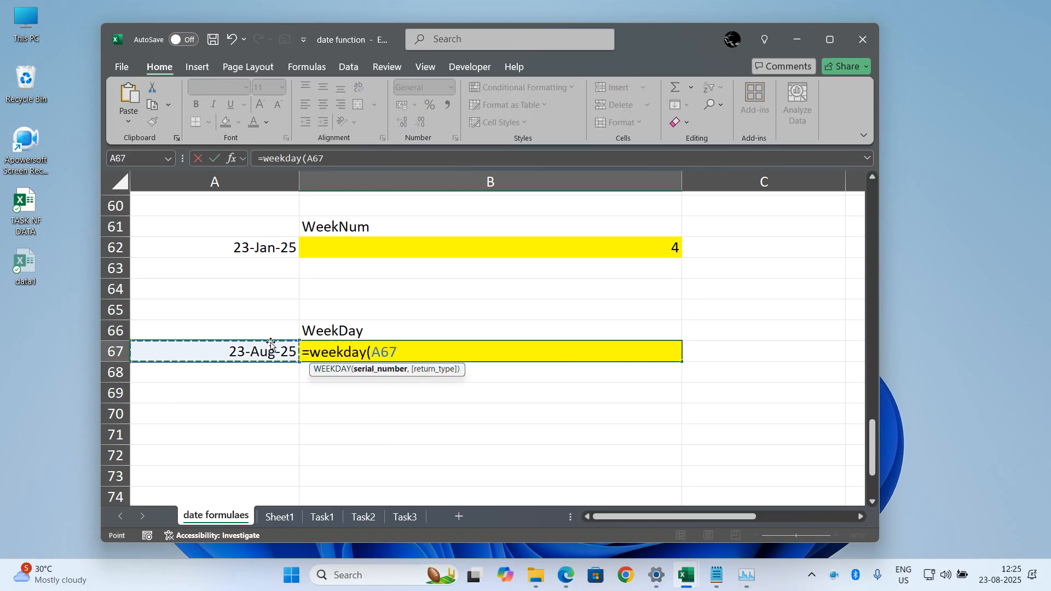
{"action": "type", "text": ",2)"}
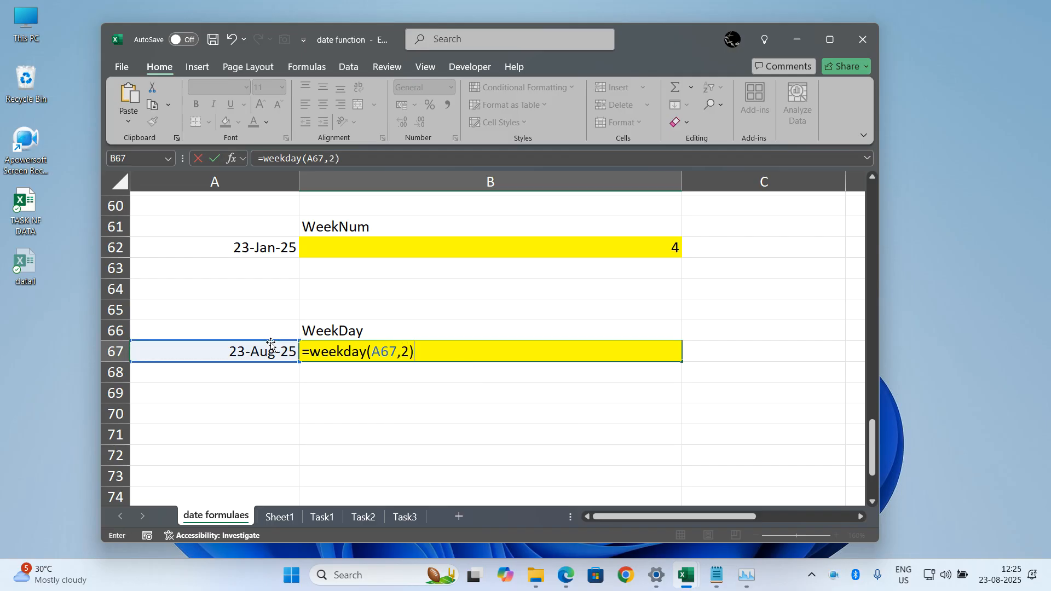
{"action": "key", "text": "Return"}
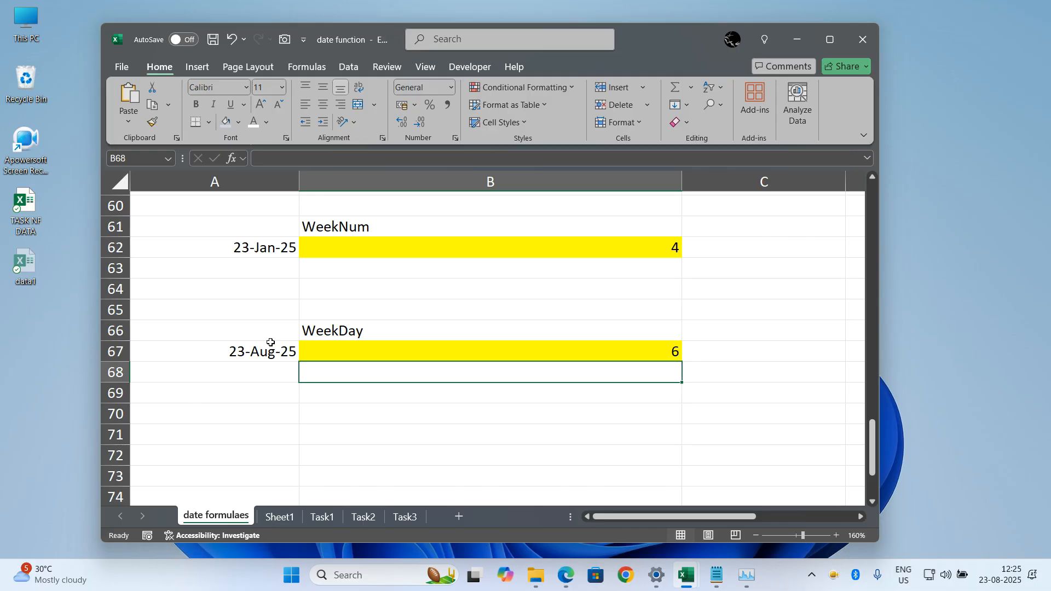
Replace the date in cell A67 with the formula =DATE(2025,10,2).
{"action": "left_click", "coordinate": [269, 350]}
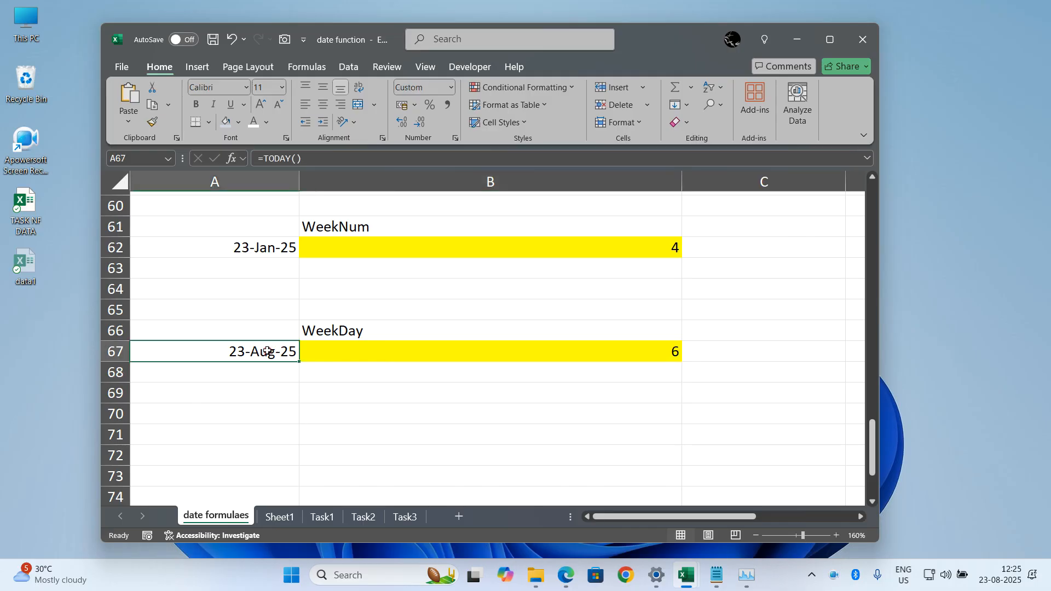
{"action": "type", "text": "="}
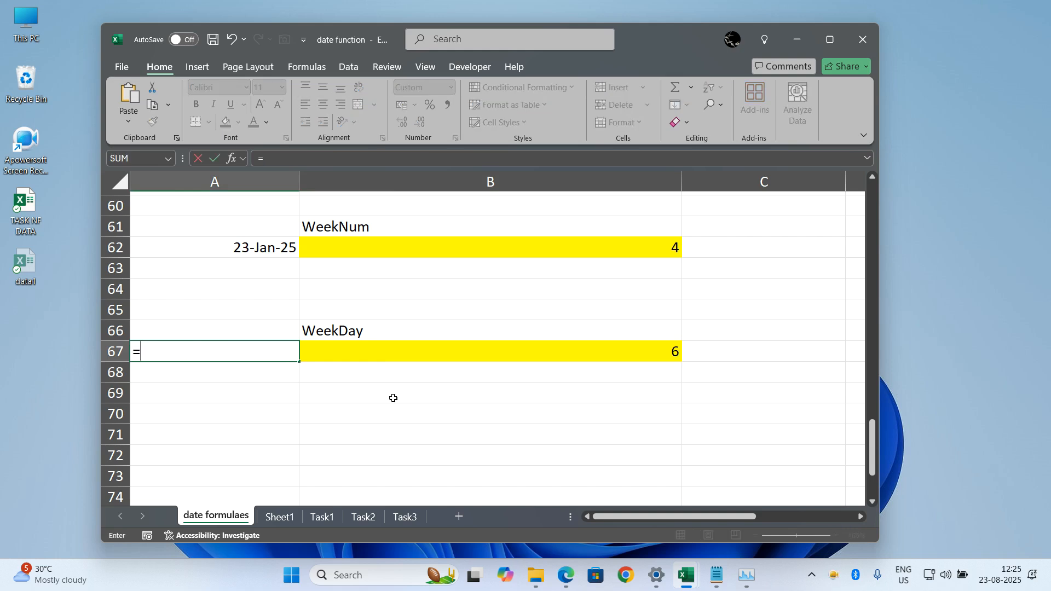
{"action": "type", "text": "date("}
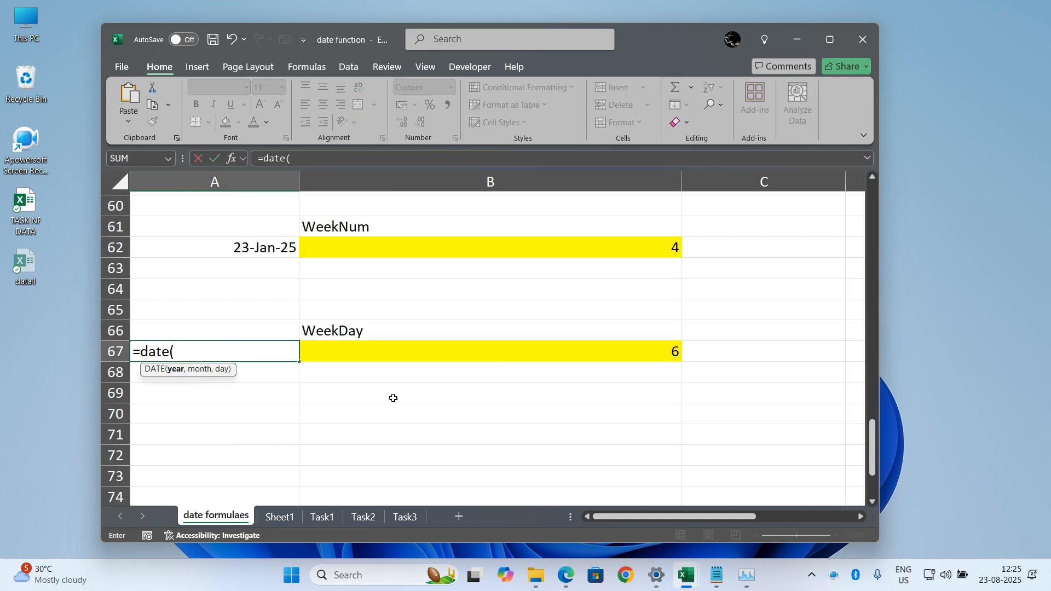
{"action": "type", "text": "2025,"}
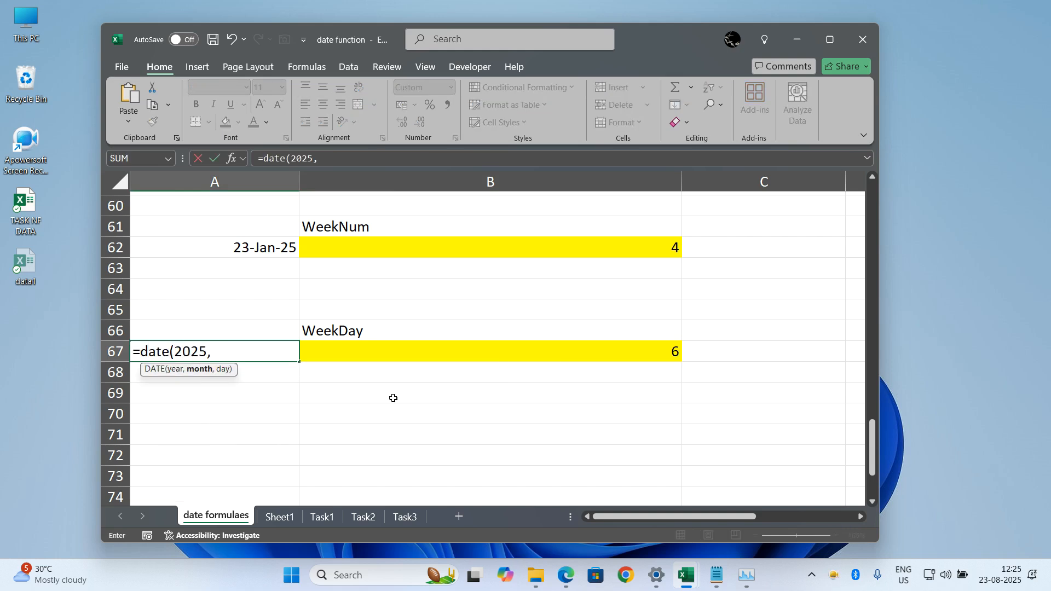
{"action": "type", "text": "10,2)"}
{"action": "key", "text": "Return"}
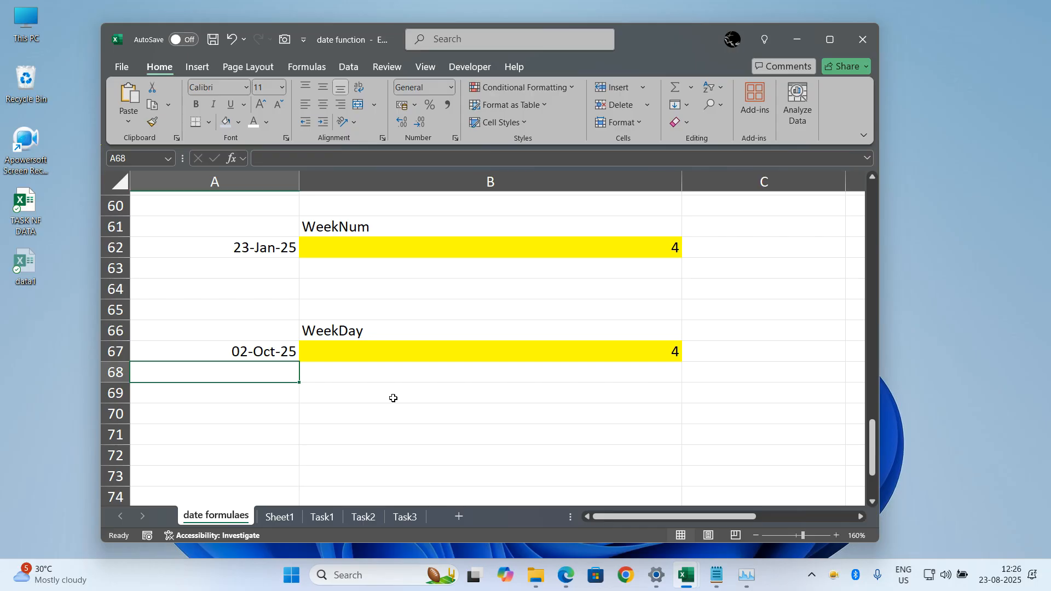
Clear cell B67 and start a new WEEKDAY formula in it.
{"action": "left_click", "coordinate": [493, 353]}
{"action": "key", "text": "BackSpace"}
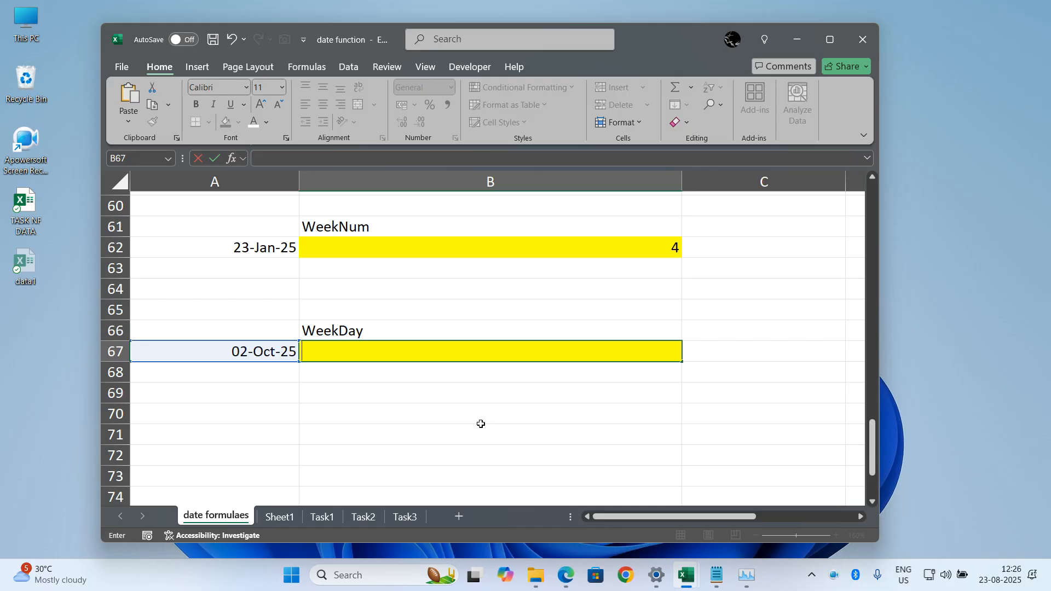
{"action": "left_click", "coordinate": [458, 424]}
{"action": "left_click", "coordinate": [501, 347]}
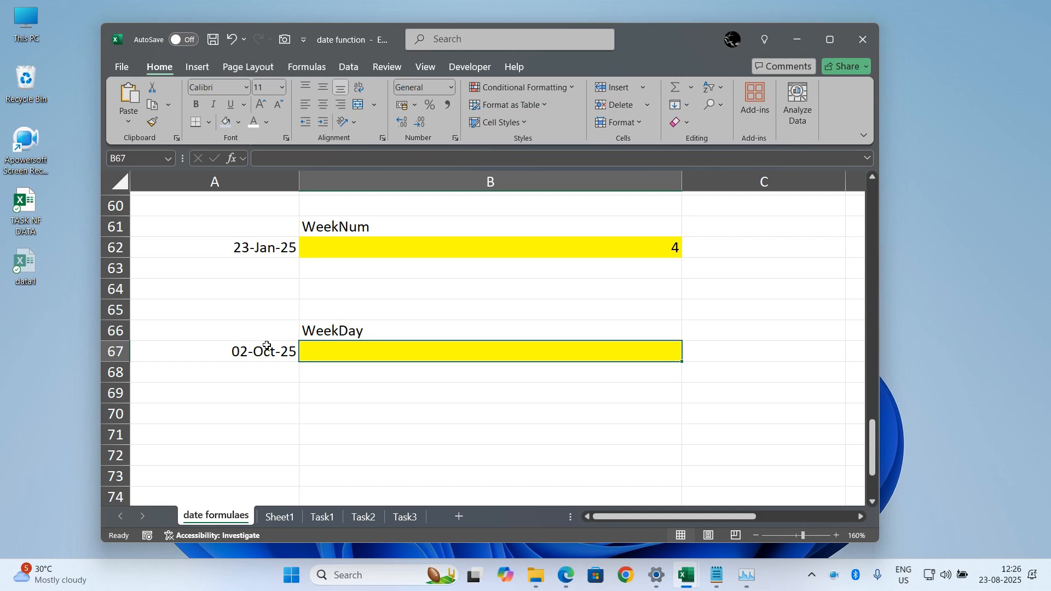
{"action": "type", "text": "=we"}
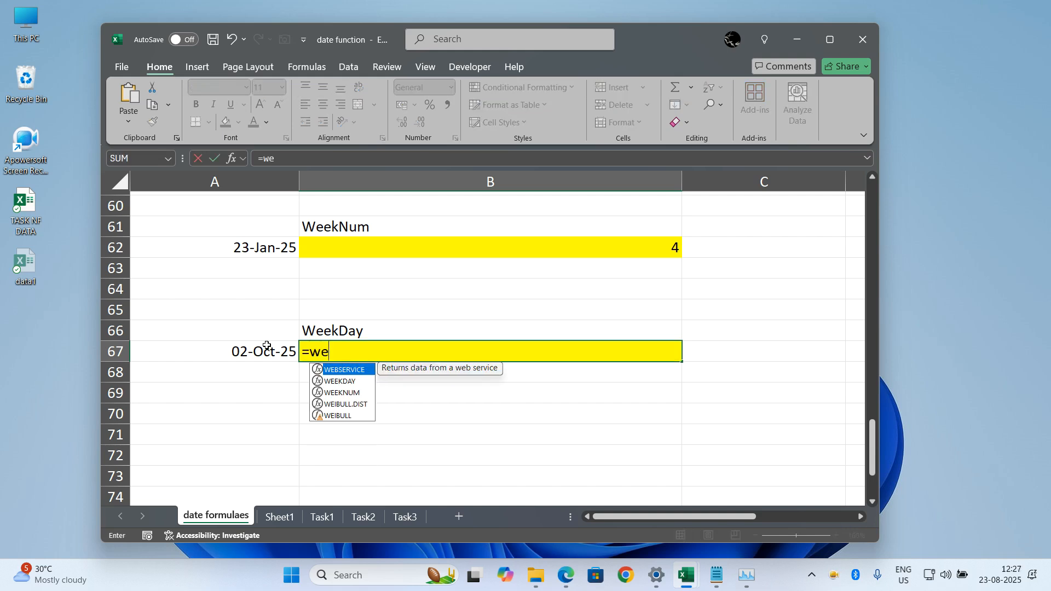
{"action": "type", "text": "ekday("}
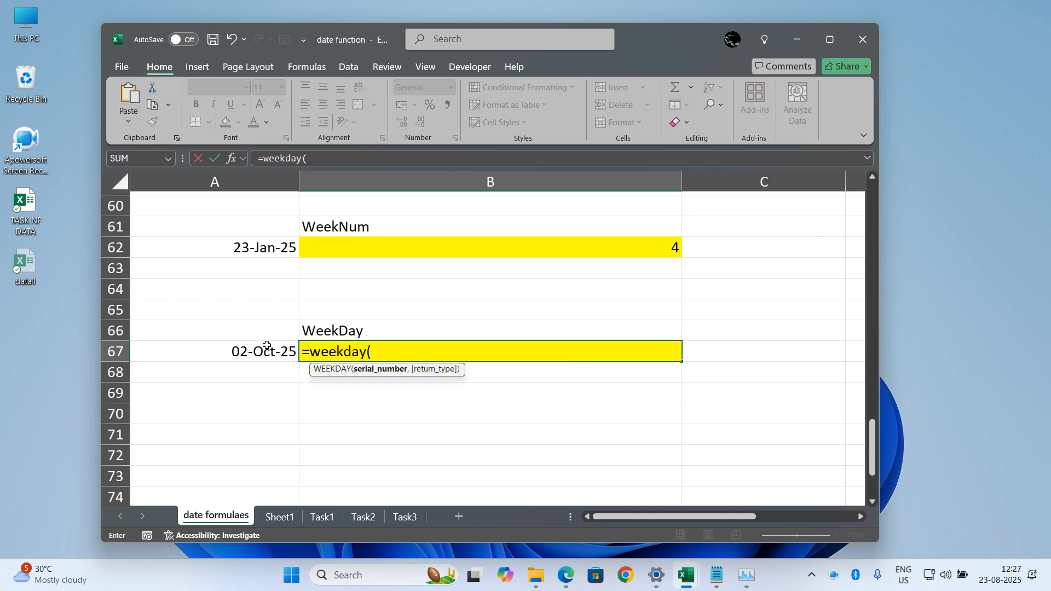
Complete the WEEKDAY formula in B67 with the date in A67 and return type 2.
{"action": "left_click", "coordinate": [232, 352]}
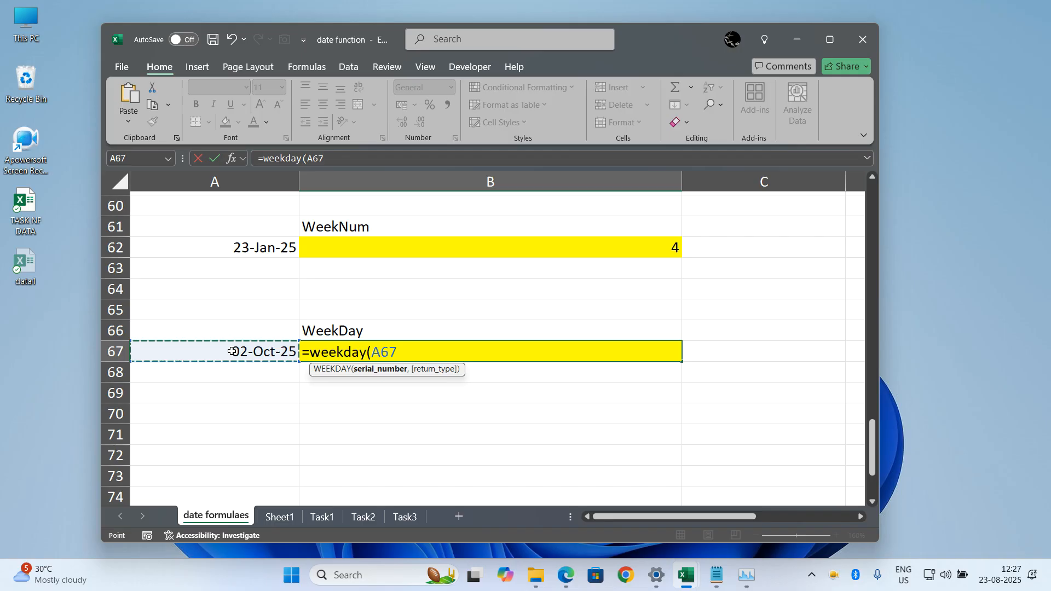
{"action": "type", "text": ","}
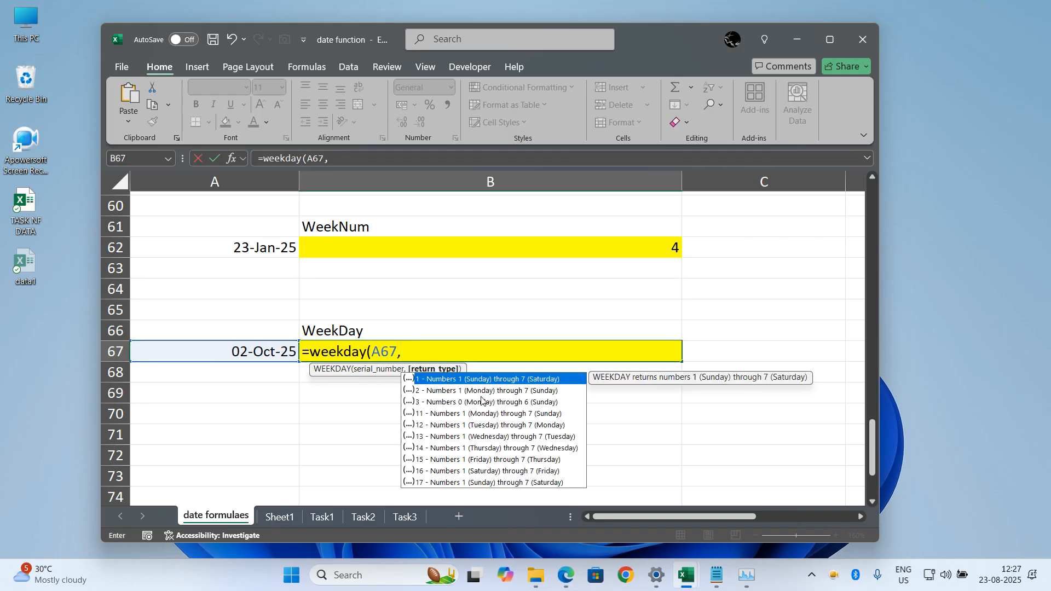
{"action": "type", "text": "2)"}
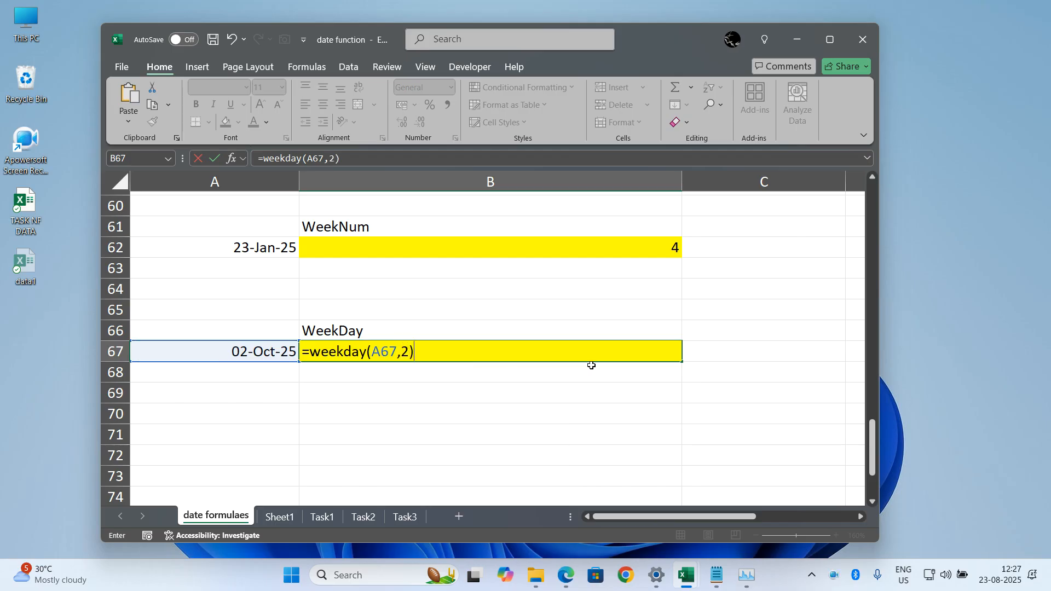
{"action": "key", "text": "Return"}
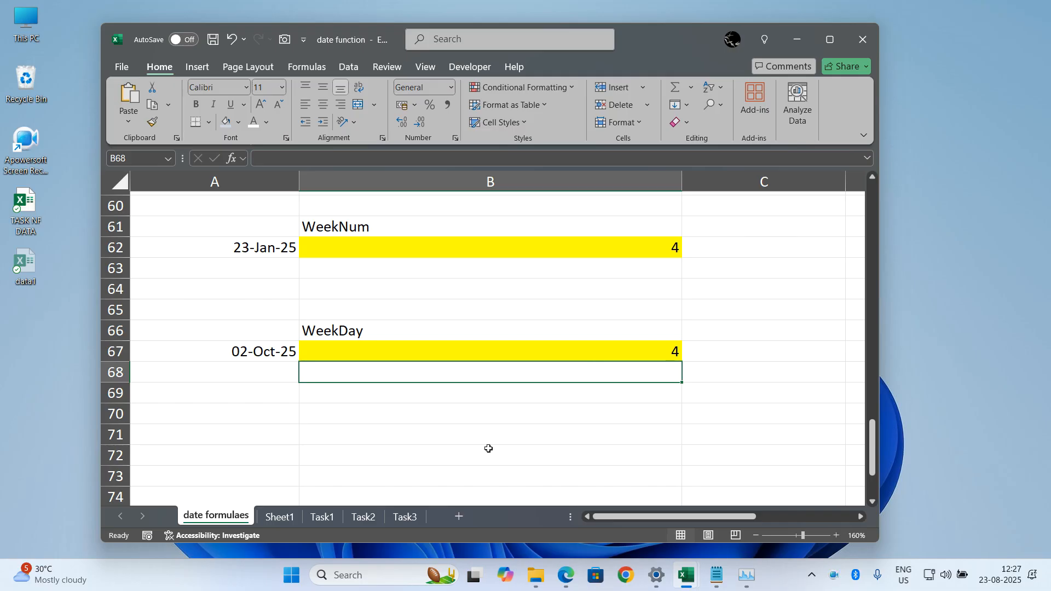
Clear the stray M from cell G10 below the working hours table on the Task2 sheet.
{"action": "left_click", "coordinate": [323, 517]}
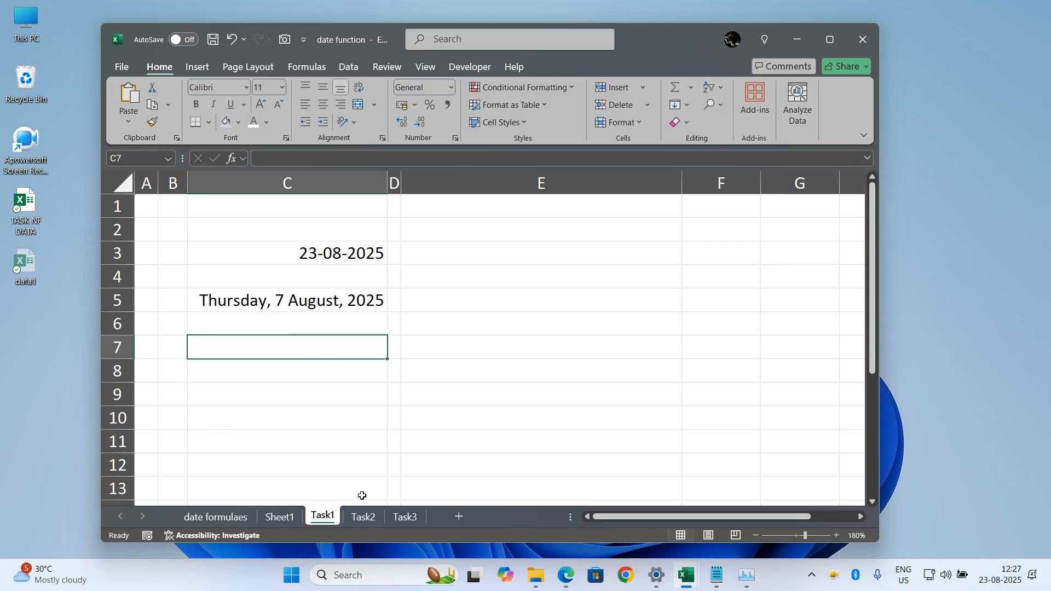
{"action": "left_click", "coordinate": [367, 519]}
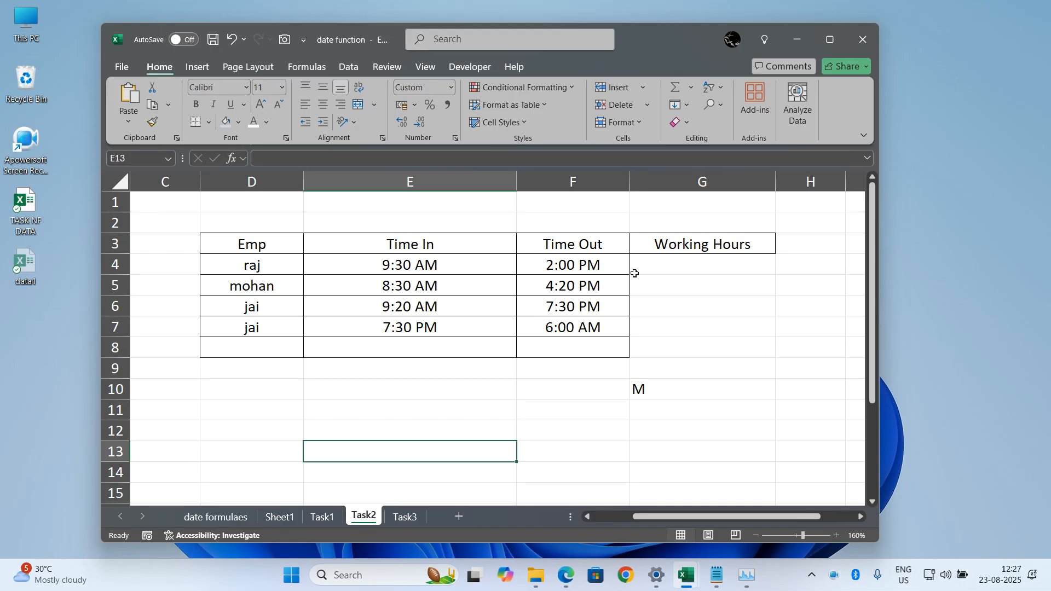
{"action": "left_click_drag", "start_coordinate": [669, 261], "coordinate": [672, 331]}
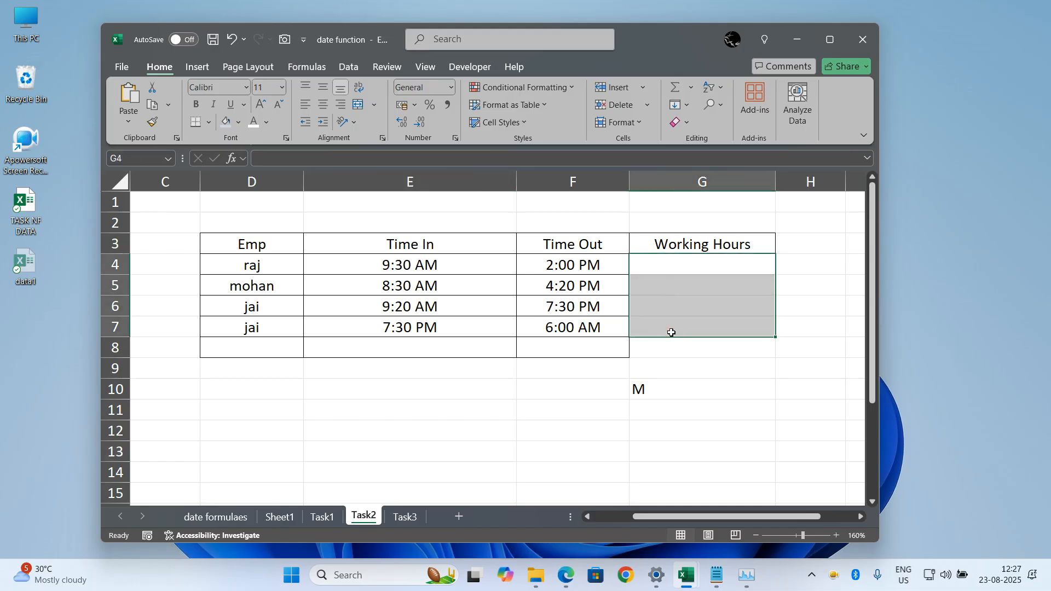
{"action": "left_click", "coordinate": [648, 398]}
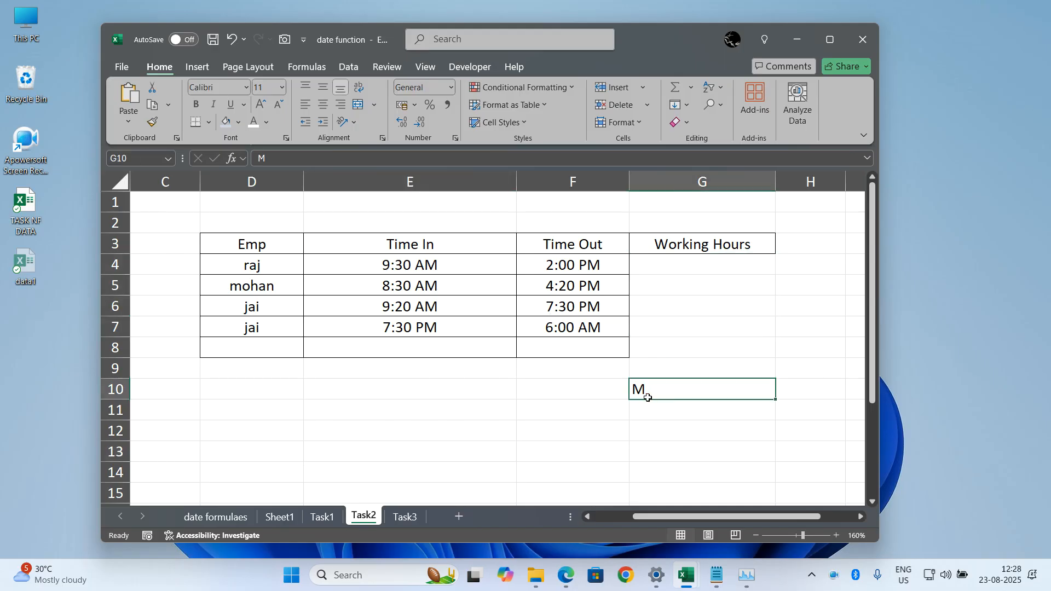
{"action": "key", "text": "BackSpace"}
{"action": "key", "text": "Return"}
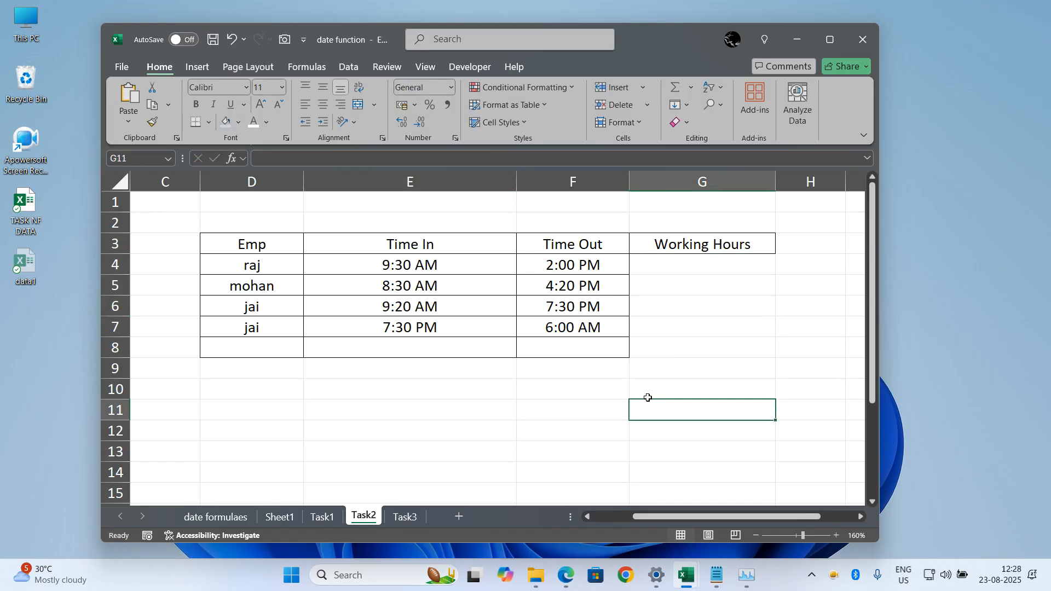
{"action": "left_click", "coordinate": [570, 411]}
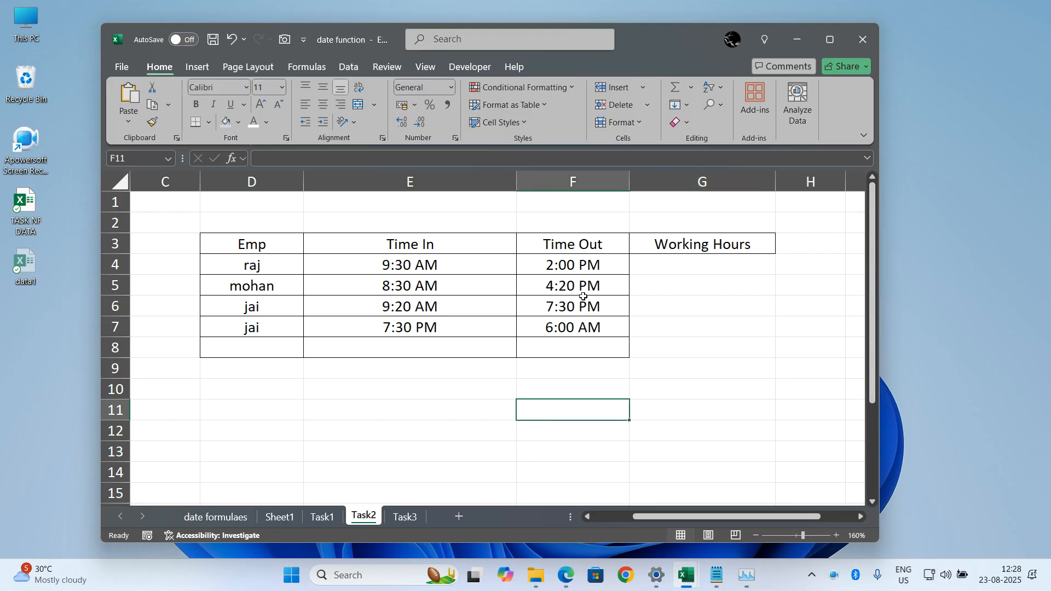
Widen column B on the Task3 sheet.
{"action": "left_click", "coordinate": [405, 516]}
{"action": "left_click", "coordinate": [426, 426]}
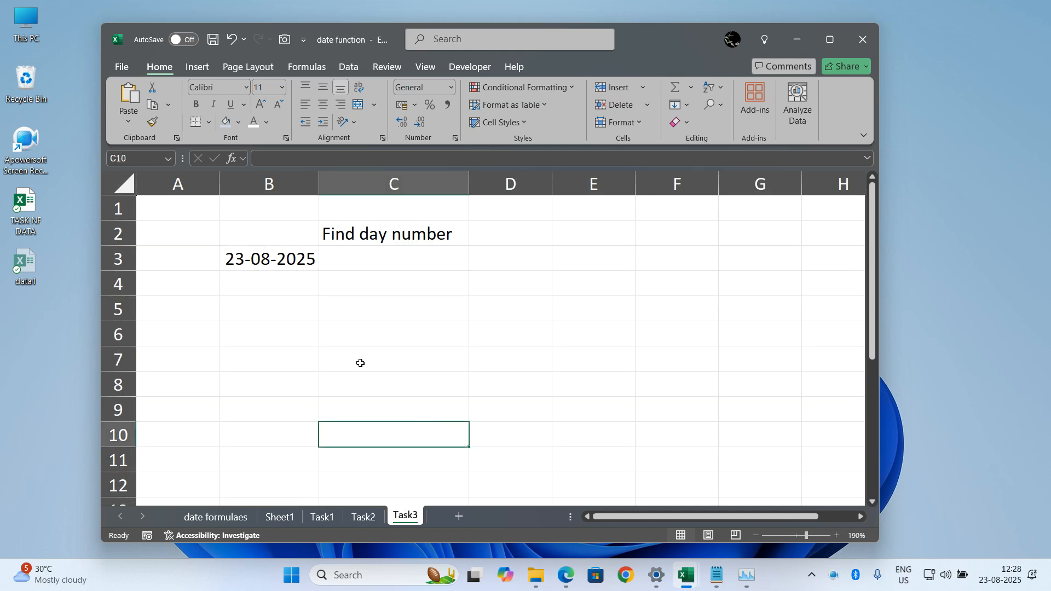
{"action": "left_click", "coordinate": [275, 259]}
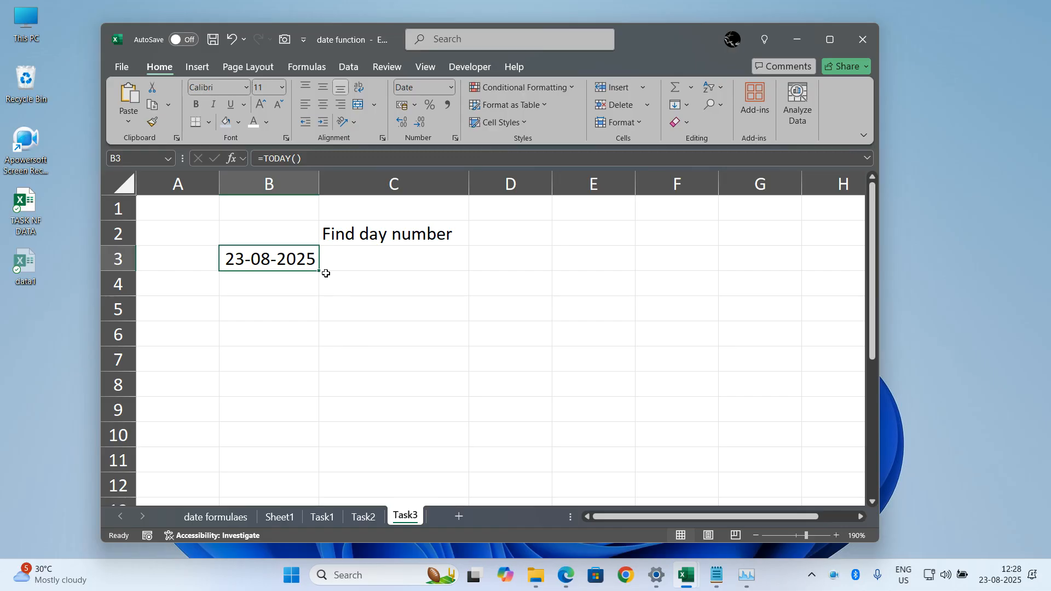
{"action": "left_click_drag", "start_coordinate": [319, 186], "coordinate": [363, 186]}
Replace the date in B3 with the formula =DATE(2024,1,2).
{"action": "type", "text": "=date"}
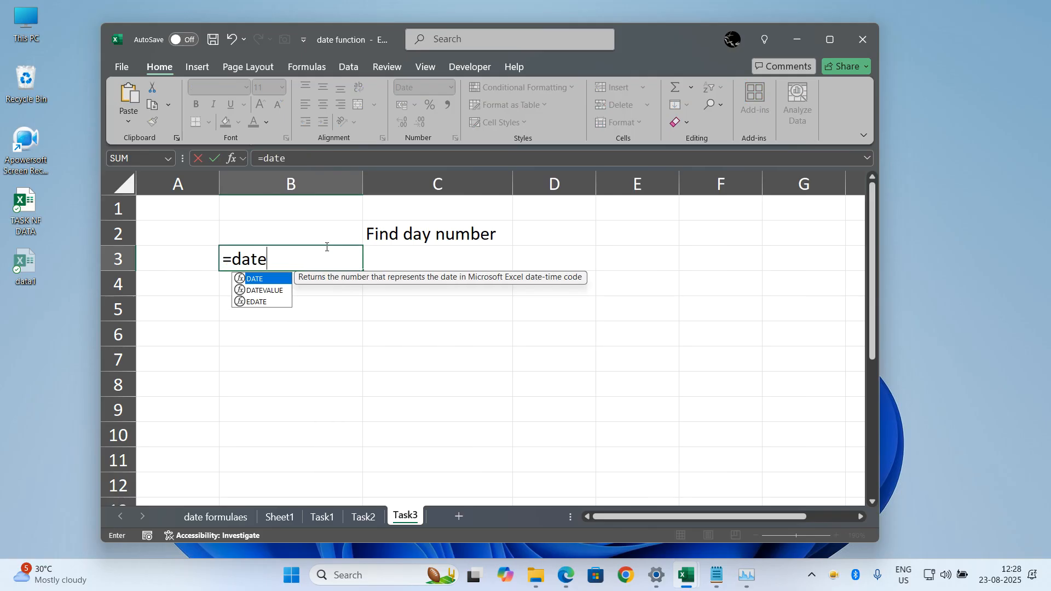
{"action": "key", "text": "BackSpace"}
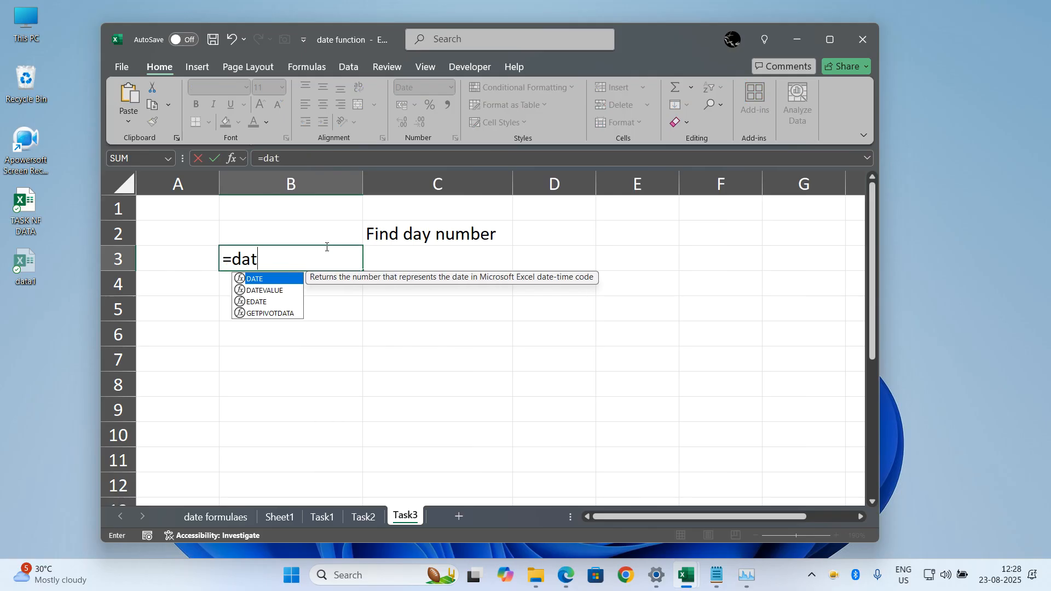
{"action": "type", "text": "t"}
{"action": "key", "text": "BackSpace"}
{"action": "type", "text": "e(2024,1"}
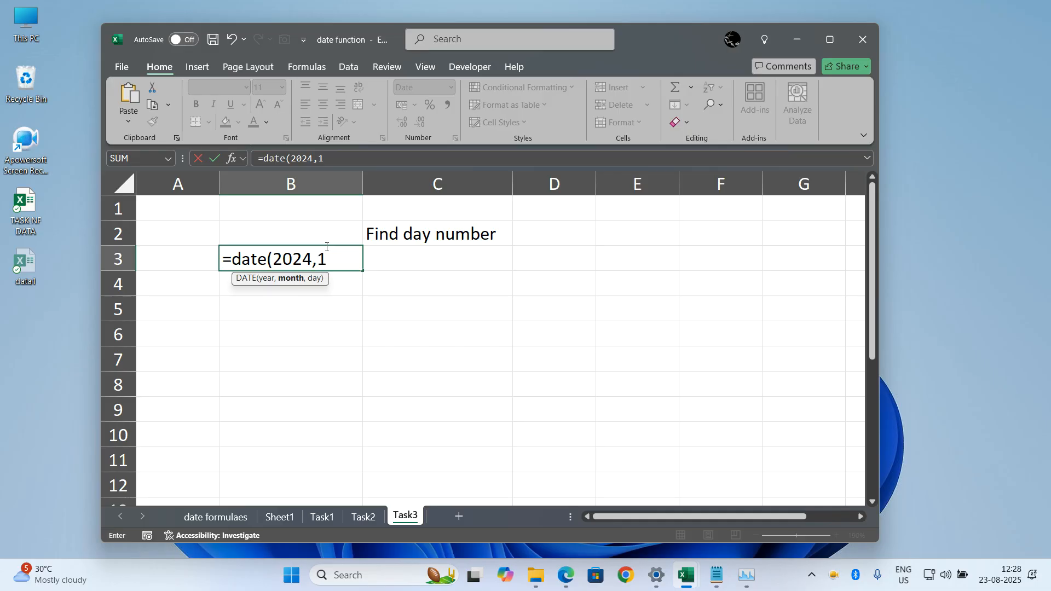
{"action": "key", "text": "BackSpace"}
{"action": "type", "text": "8"}
{"action": "key", "text": "BackSpace"}
{"action": "type", "text": "1,2)"}
{"action": "key", "text": "Return"}
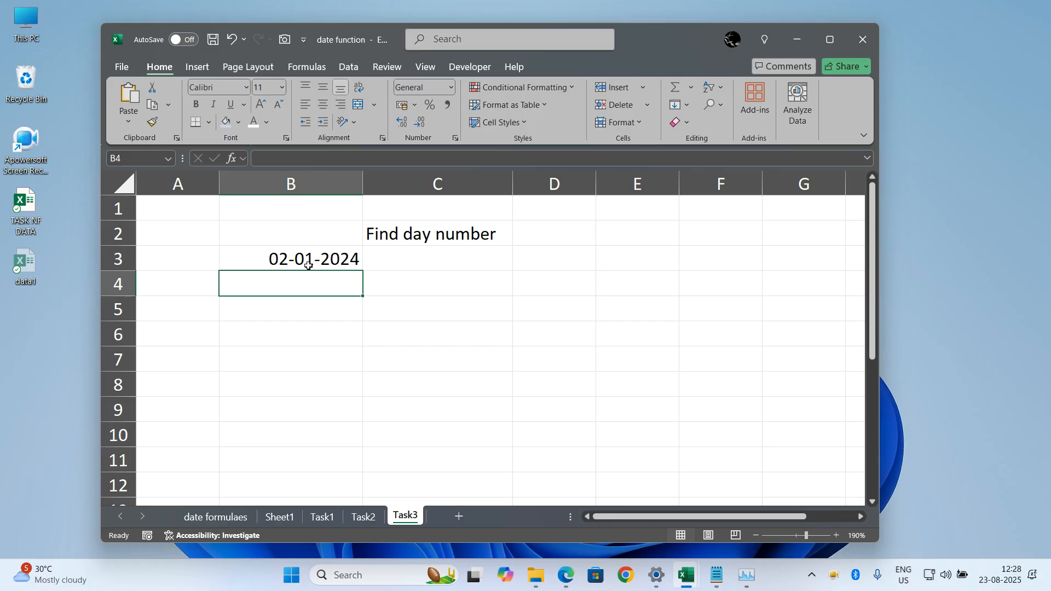
Set cell B3 beside the day number exercise to the current date with =TODAY().
{"action": "left_click", "coordinate": [431, 258]}
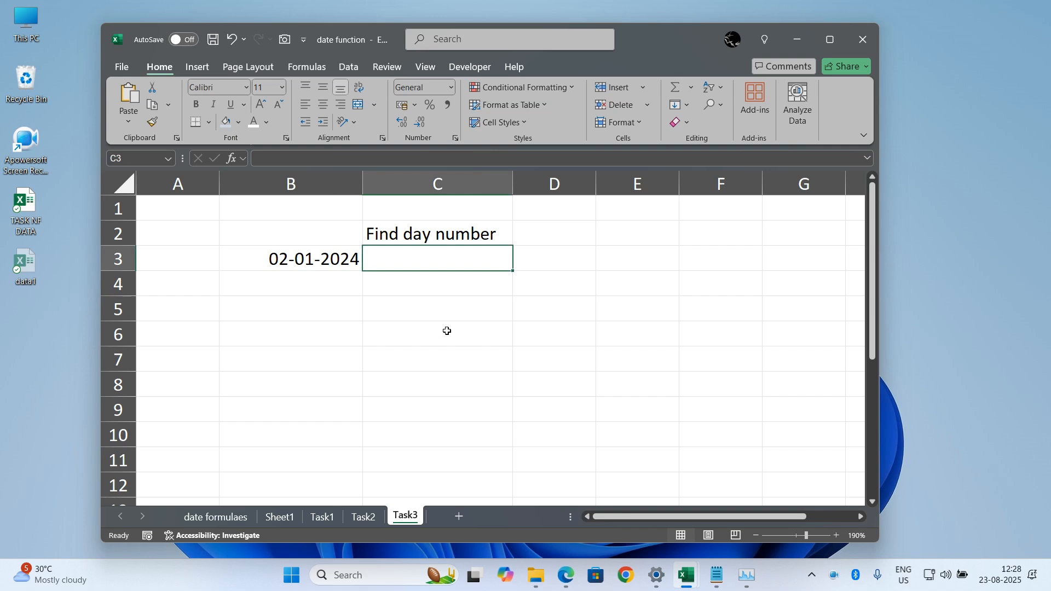
{"action": "left_click", "coordinate": [340, 262]}
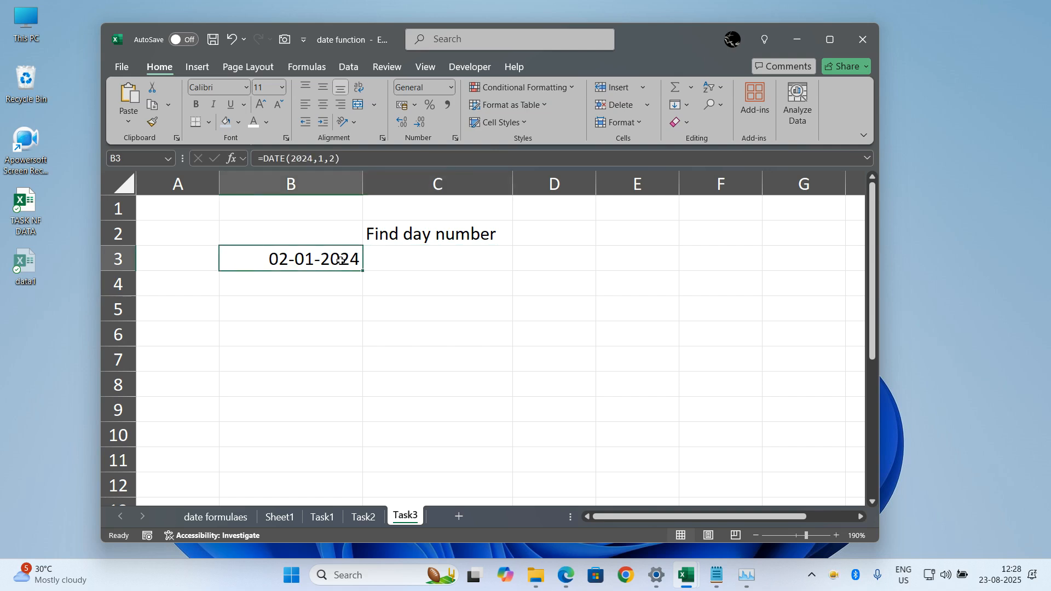
{"action": "type", "text": "=today("}
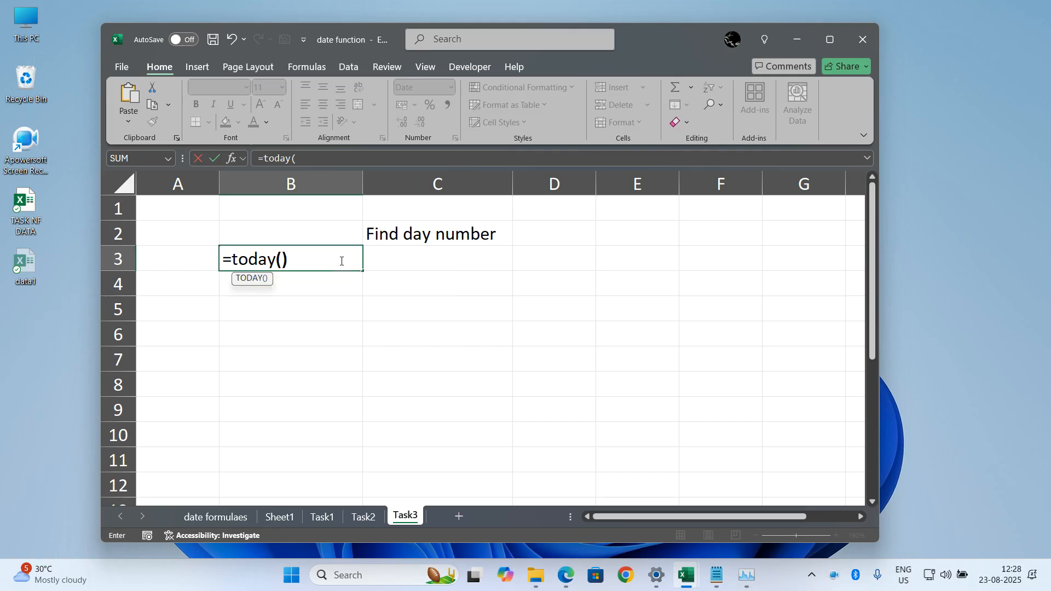
{"action": "key", "text": "Return"}
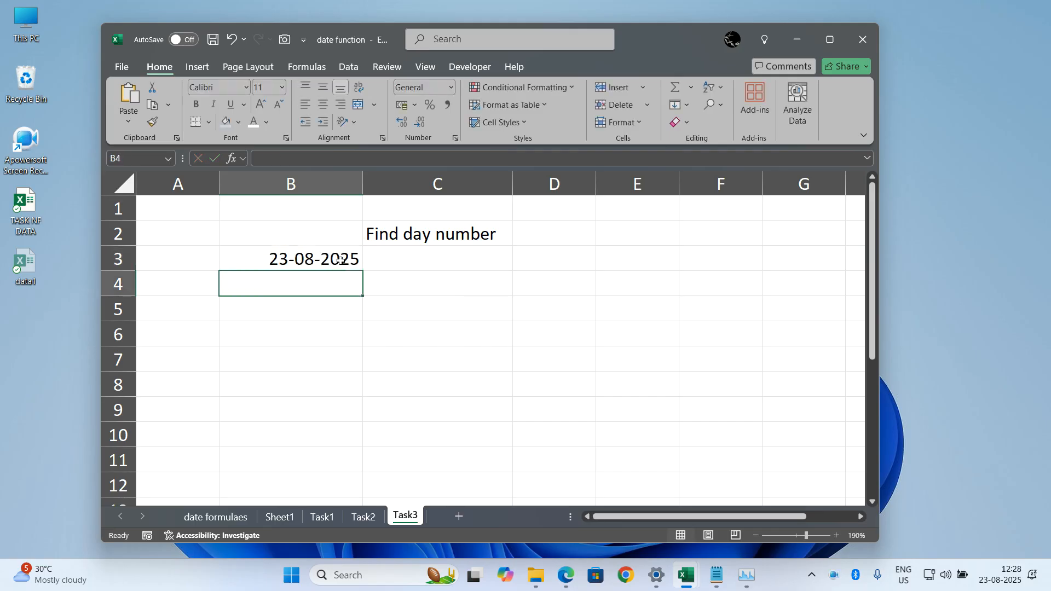
{"action": "left_click", "coordinate": [444, 251]}
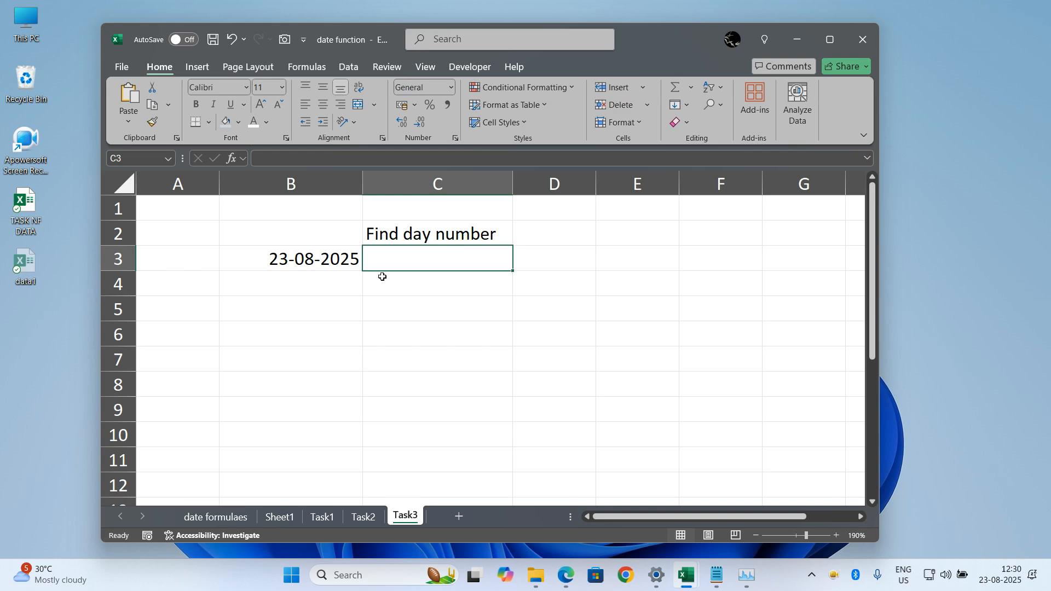
Review the date function examples on the date formulaes sheet and the exercises on the Task1 and Task2 sheets.
{"action": "left_click", "coordinate": [236, 523]}
{"action": "scroll", "coordinate": [282, 336], "scroll_direction": "up", "scroll_amount": 11}
{"action": "scroll", "coordinate": [282, 336], "scroll_direction": "up", "scroll_amount": 8}
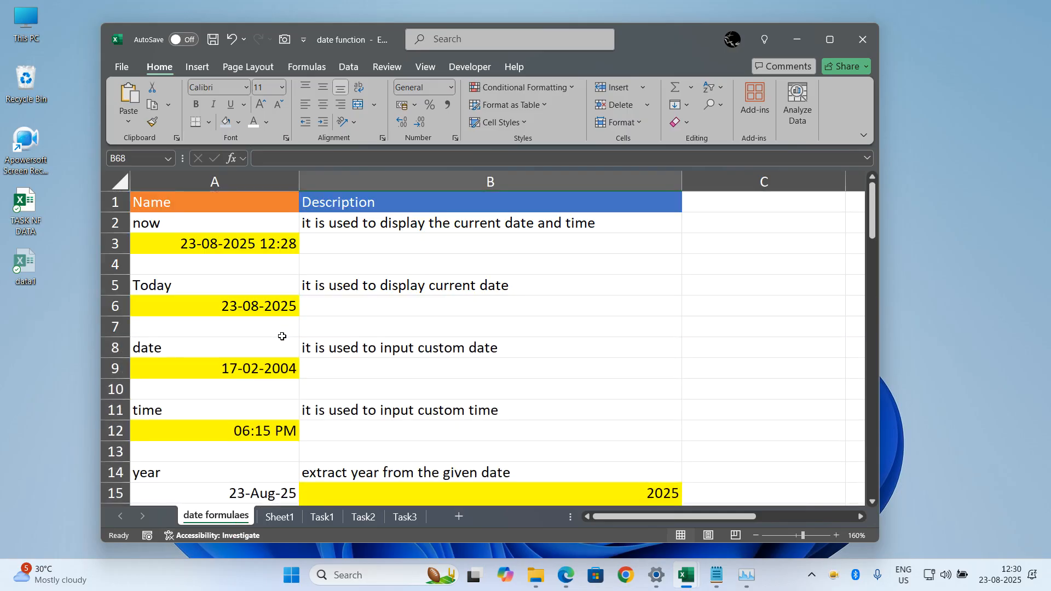
{"action": "scroll", "coordinate": [282, 336], "scroll_direction": "down", "scroll_amount": 2}
{"action": "scroll", "coordinate": [282, 336], "scroll_direction": "up", "scroll_amount": 2}
{"action": "scroll", "coordinate": [282, 336], "scroll_direction": "down", "scroll_amount": 4}
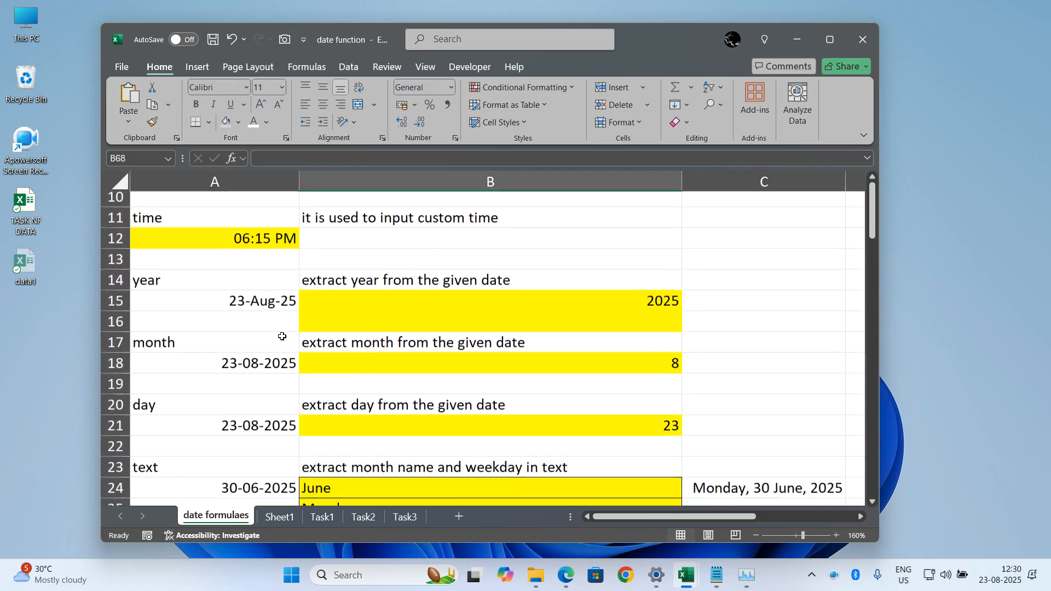
{"action": "scroll", "coordinate": [282, 336], "scroll_direction": "down", "scroll_amount": 1}
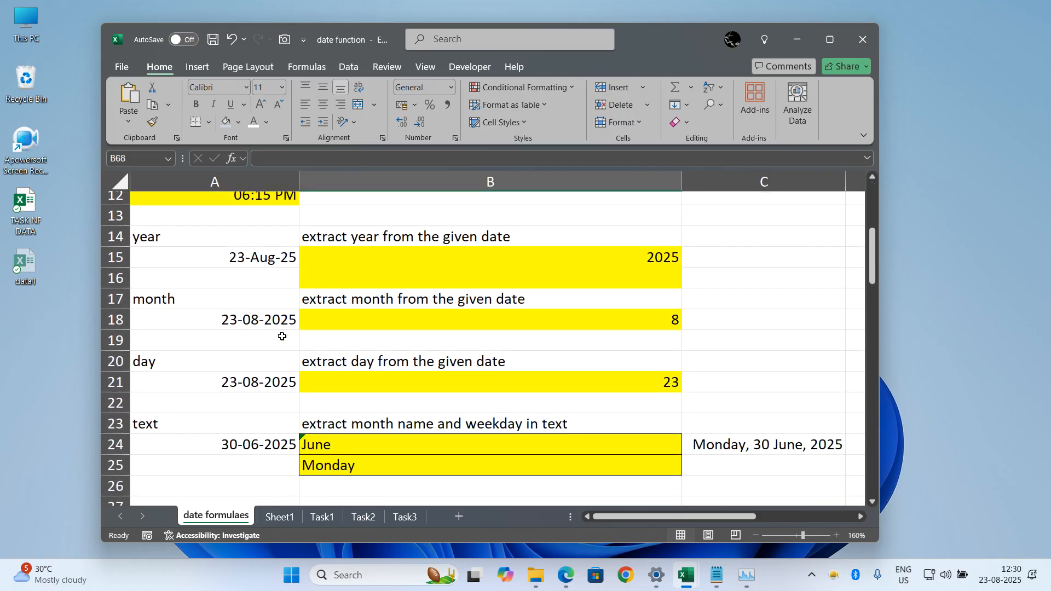
{"action": "scroll", "coordinate": [282, 336], "scroll_direction": "down", "scroll_amount": 3}
{"action": "left_click", "coordinate": [324, 516]}
{"action": "left_click", "coordinate": [363, 517]}
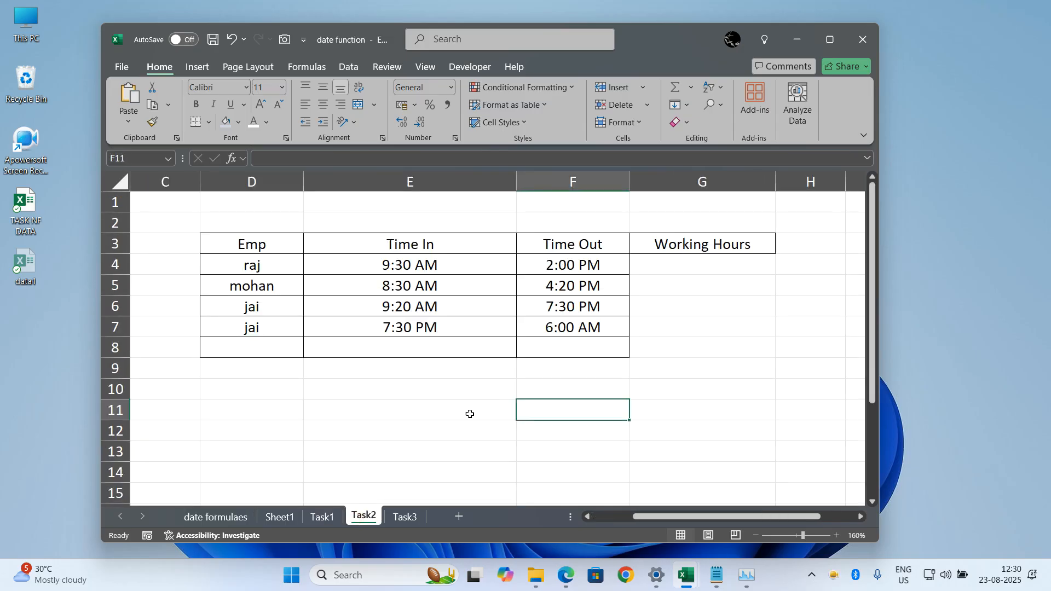
{"action": "left_click", "coordinate": [500, 404]}
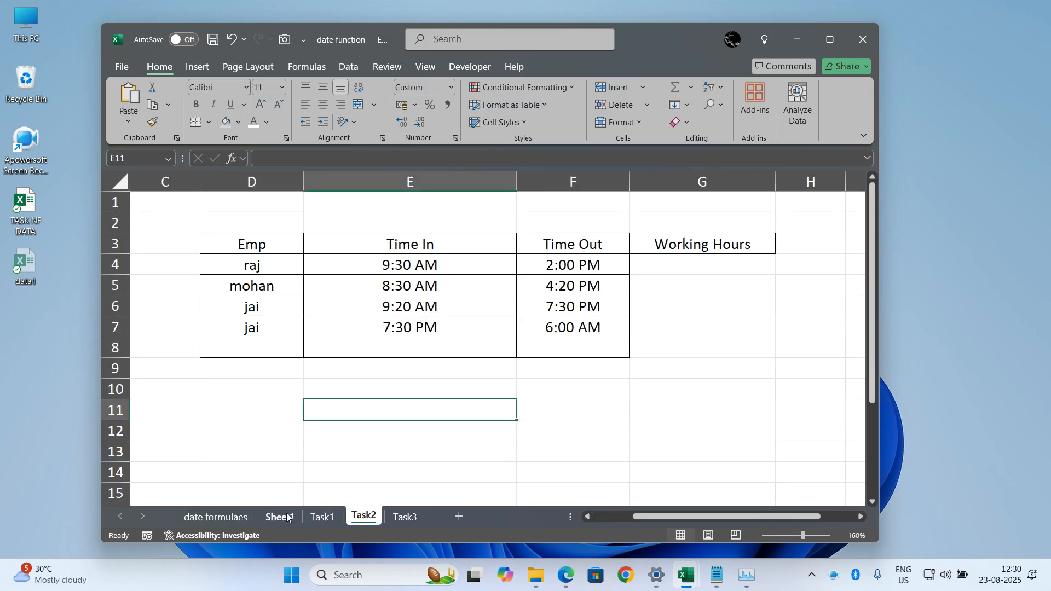
{"action": "left_click", "coordinate": [247, 512]}
{"action": "scroll", "coordinate": [296, 364], "scroll_direction": "up", "scroll_amount": 4}
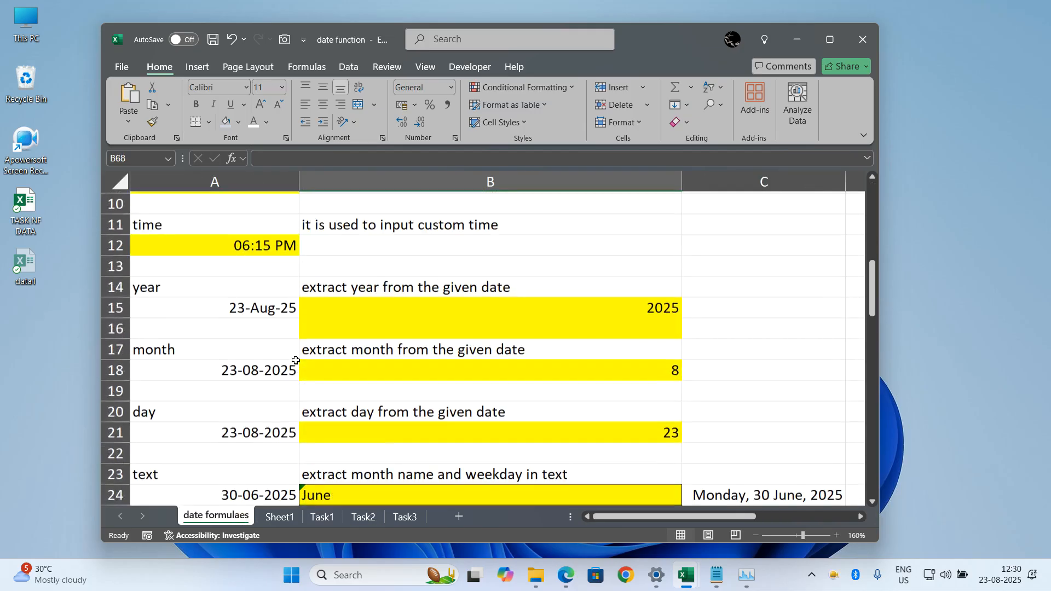
Switch to the Task1 sheet, then close the workbook and save its changes.
{"action": "left_click", "coordinate": [322, 517]}
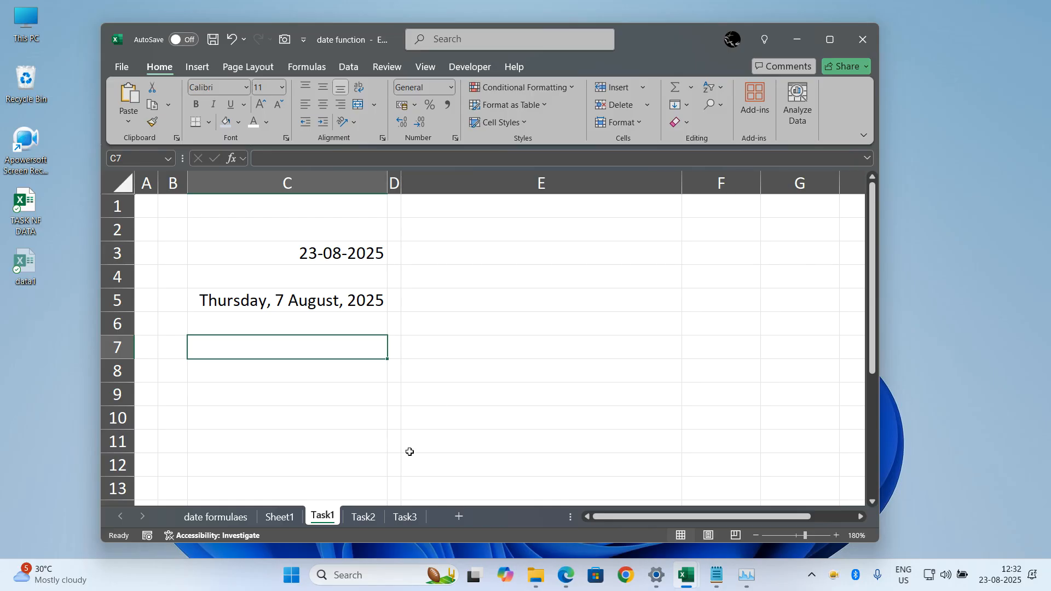
{"action": "left_click", "coordinate": [863, 49]}
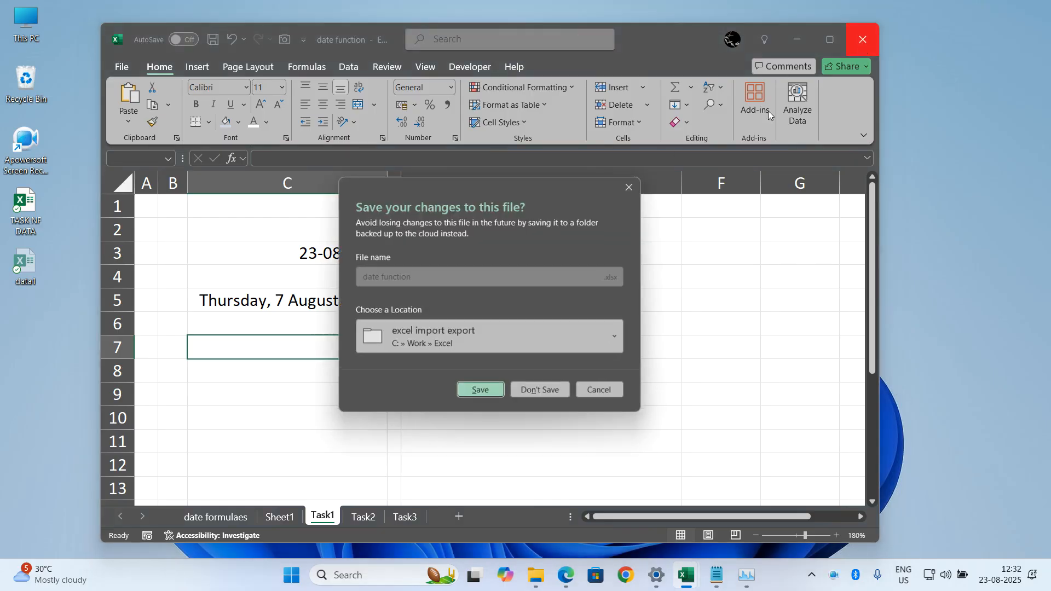
{"action": "left_click", "coordinate": [486, 393]}
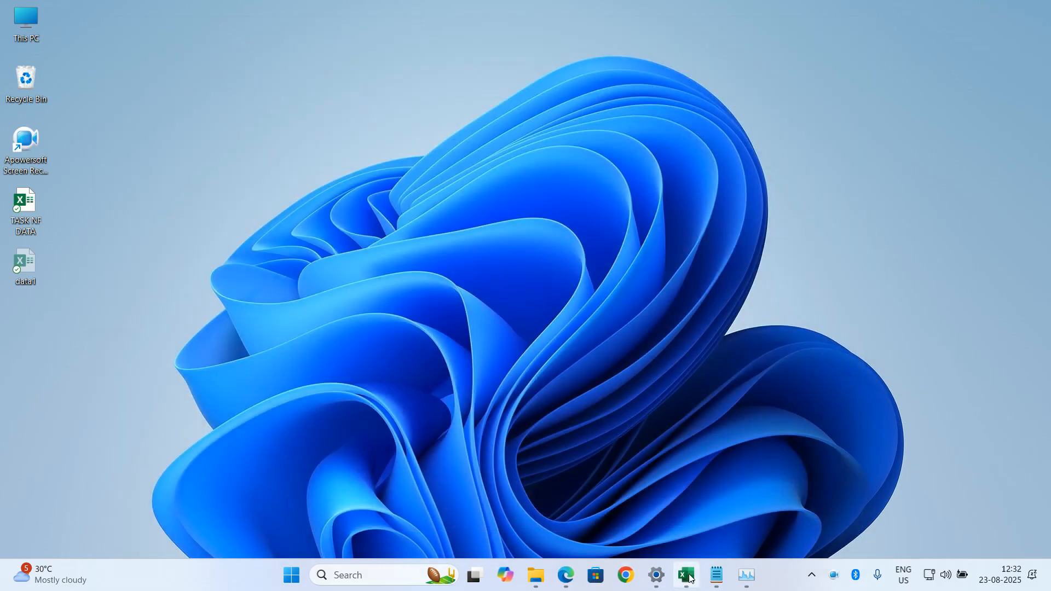
Switch to Notepad and look over the function list in Advanced Excel Content Ducat.txt, then minimize it.
{"action": "left_click", "coordinate": [716, 575]}
{"action": "scroll", "coordinate": [609, 387], "scroll_direction": "down", "scroll_amount": 8}
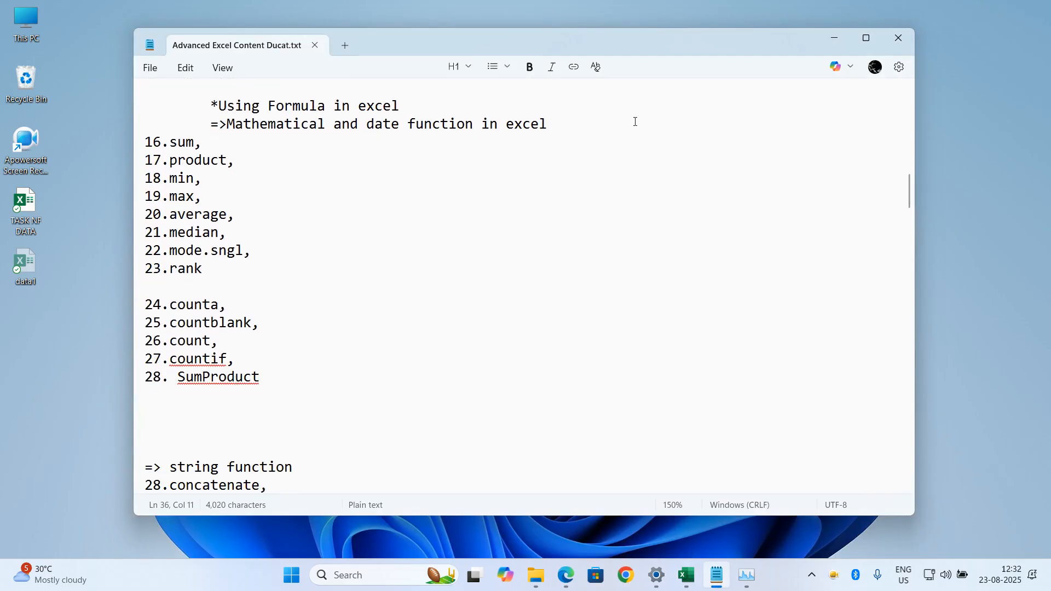
{"action": "left_click", "coordinate": [837, 35]}
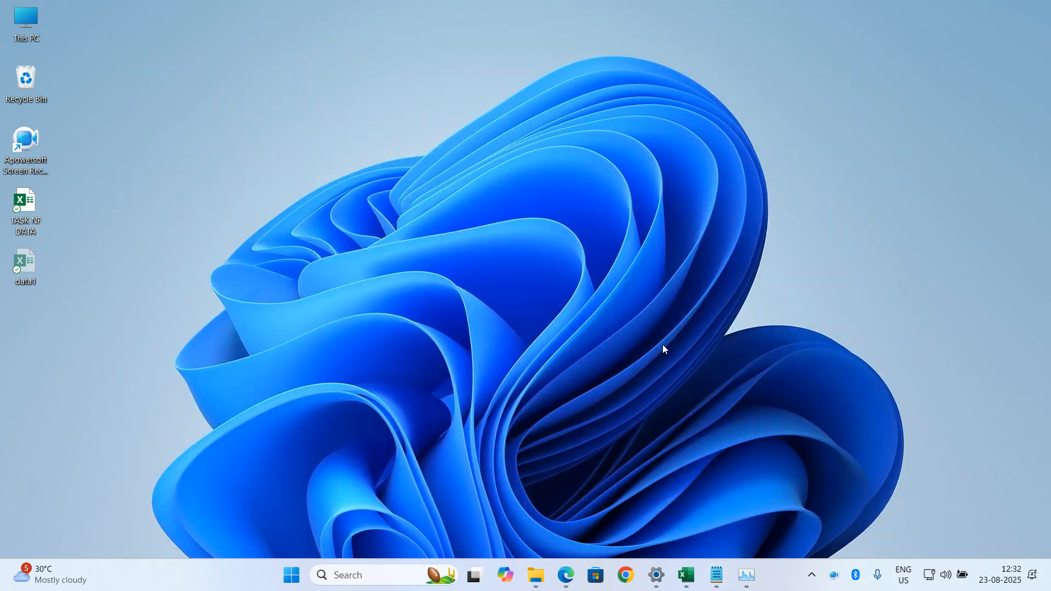
Open the mathFormula workbook from the excel import export folder in File Explorer.
{"action": "mouse_move", "coordinate": [541, 576]}
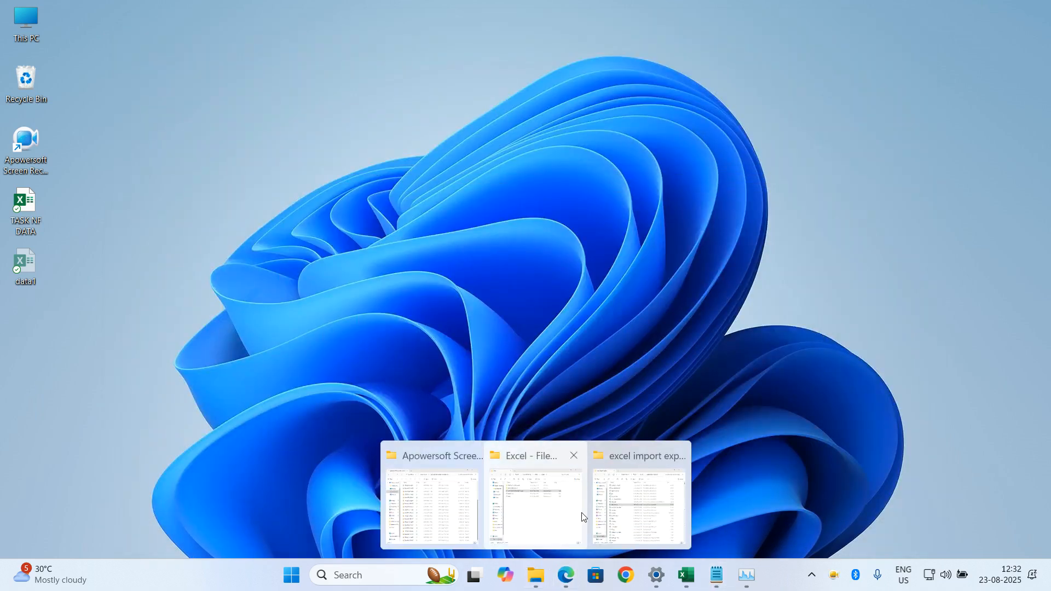
{"action": "left_click", "coordinate": [620, 511]}
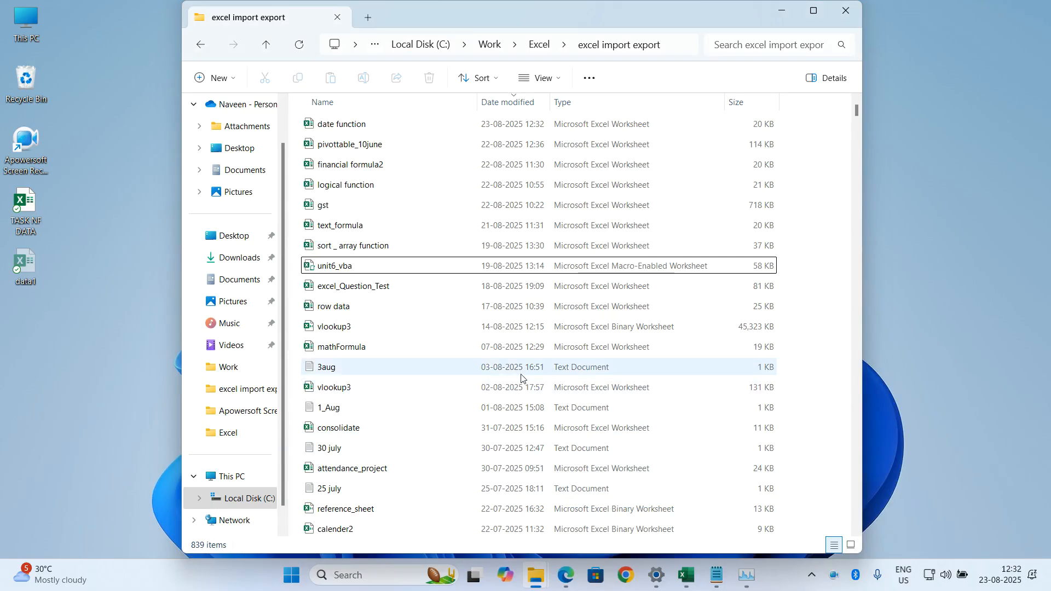
{"action": "double_click", "coordinate": [463, 350]}
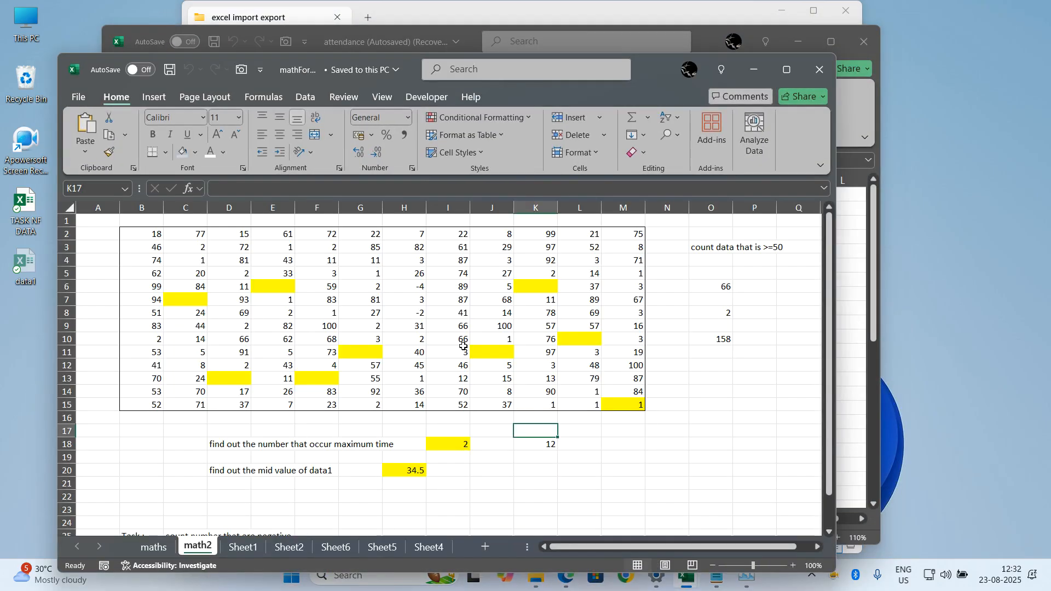
Switch to the maths sheet and maximize the workbook window.
{"action": "left_click", "coordinate": [611, 430]}
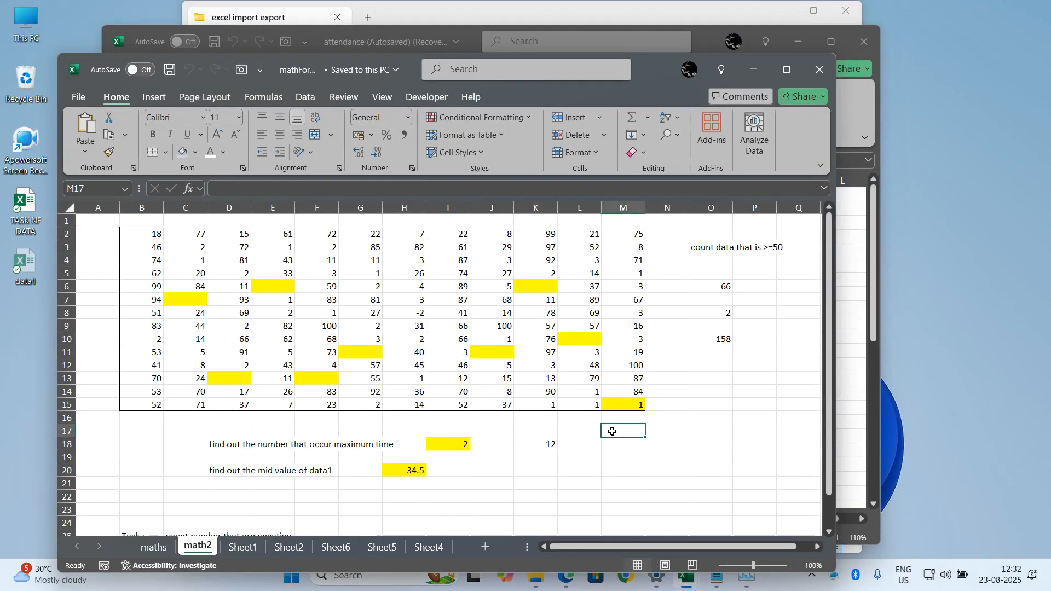
{"action": "left_click", "coordinate": [154, 547]}
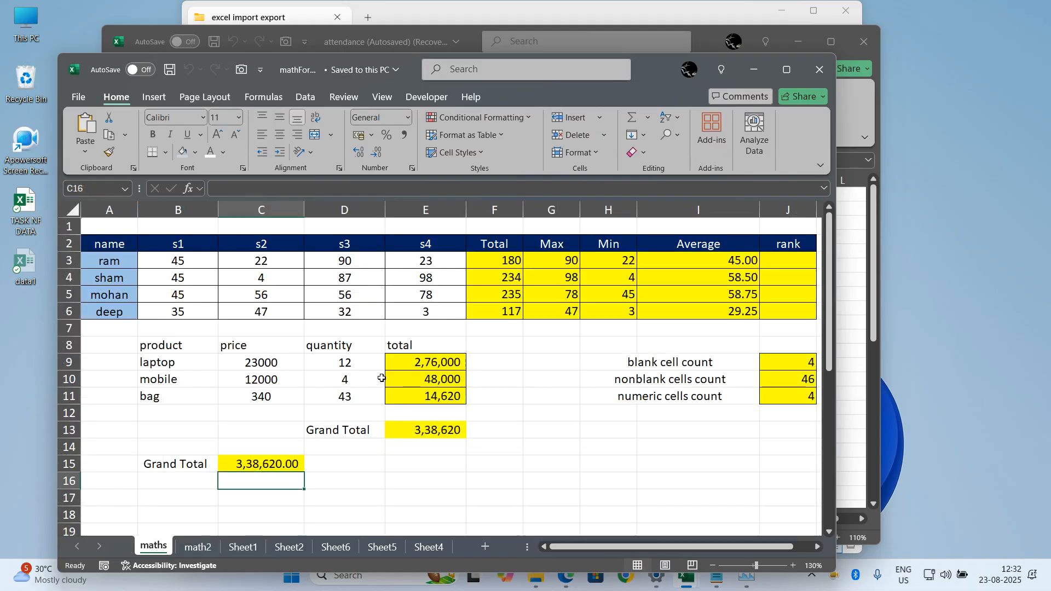
{"action": "left_click", "coordinate": [786, 70]}
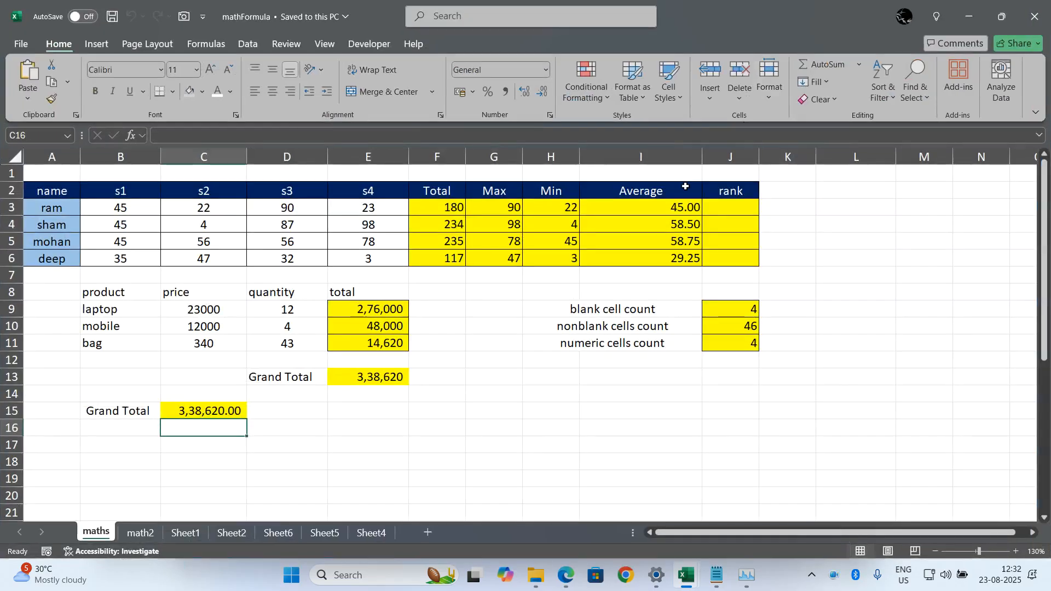
Clear the Total, Max, Min, Average and rank cells in F3:J6.
{"action": "left_click_drag", "start_coordinate": [445, 206], "coordinate": [721, 255]}
{"action": "key", "text": "BackSpace"}
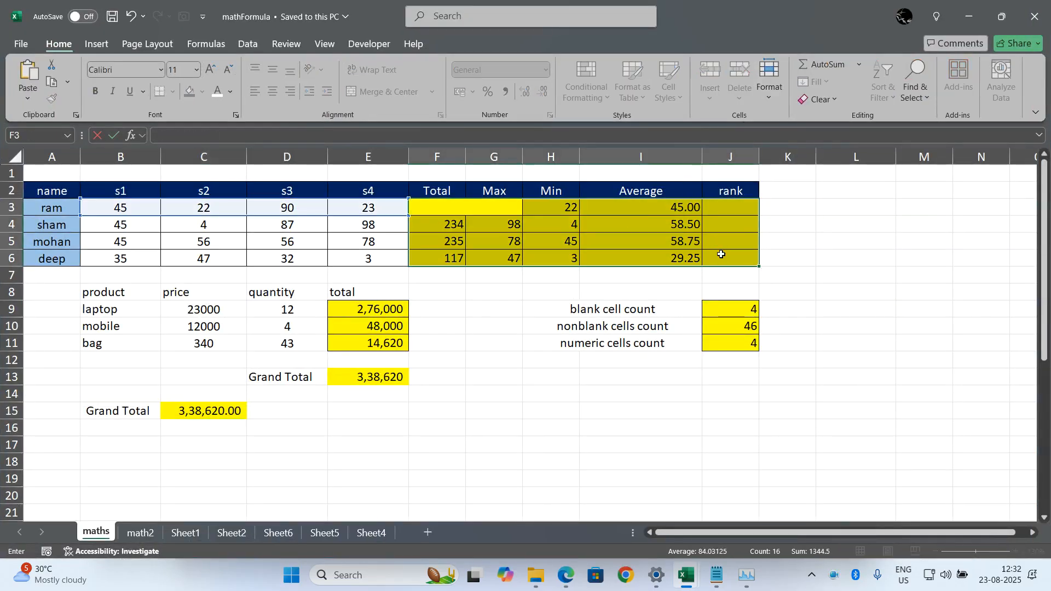
{"action": "key", "text": "Escape"}
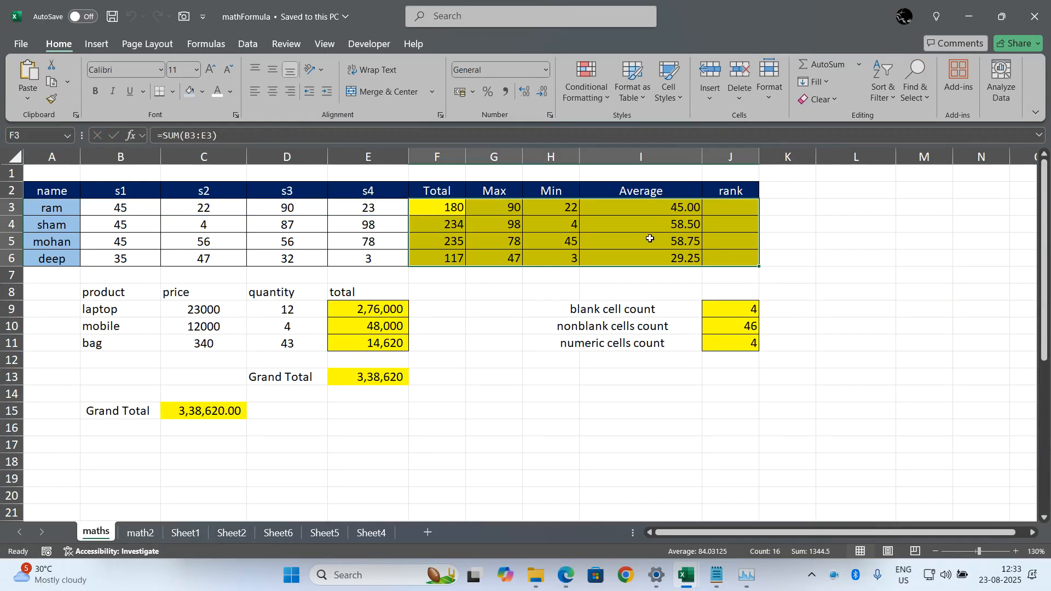
{"action": "key", "text": "Delete"}
Clear the product totals and Grand Totals in E9:E13 and C15, and the cell counts in J9:J11.
{"action": "left_click_drag", "start_coordinate": [397, 308], "coordinate": [393, 376]}
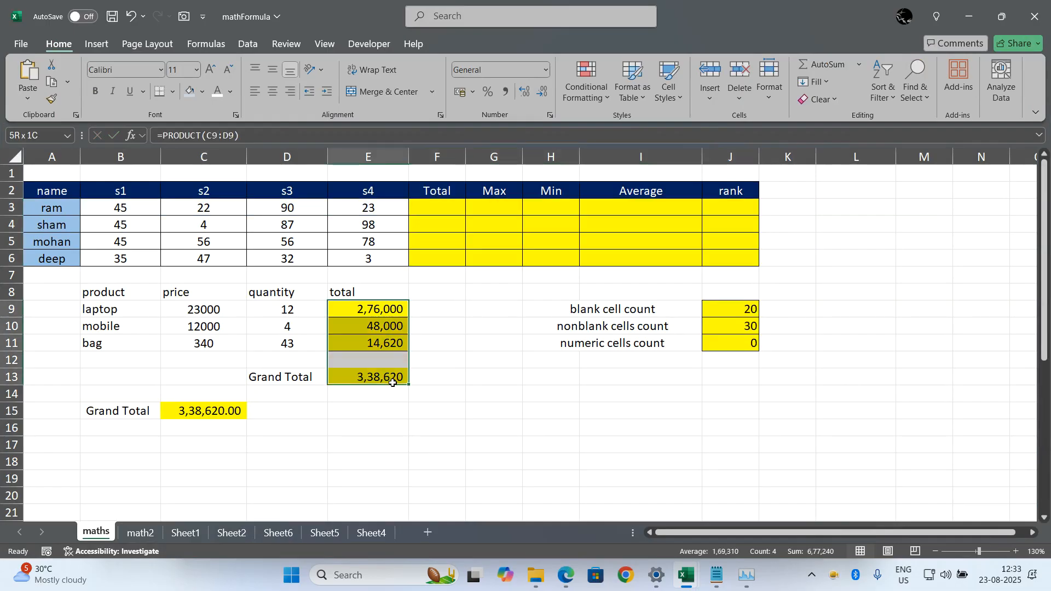
{"action": "key", "text": "Delete"}
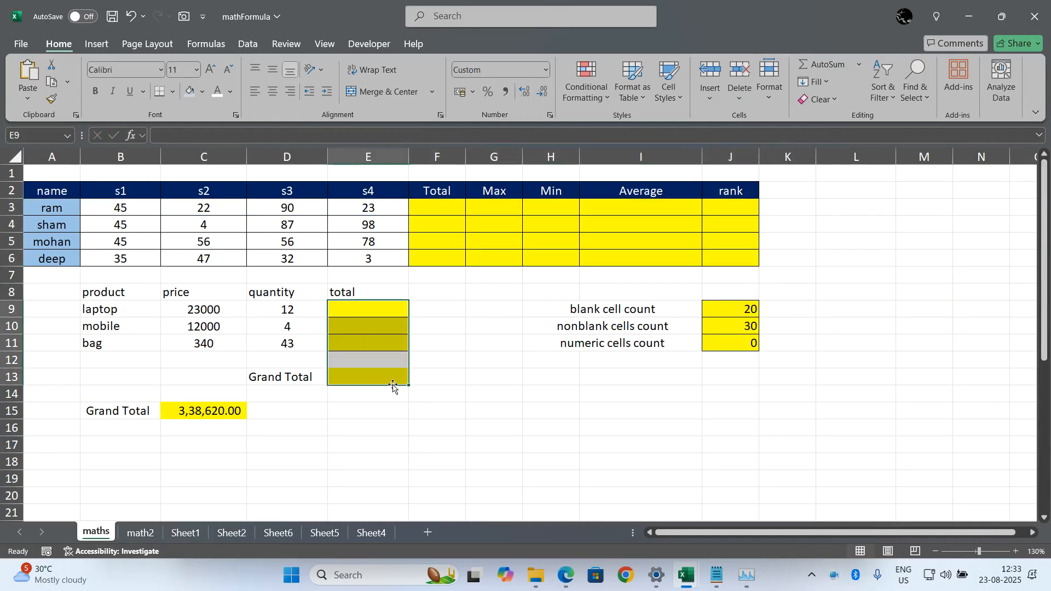
{"action": "left_click", "coordinate": [212, 410]}
{"action": "key", "text": "Delete"}
{"action": "left_click_drag", "start_coordinate": [758, 305], "coordinate": [749, 343]}
{"action": "key", "text": "Delete"}
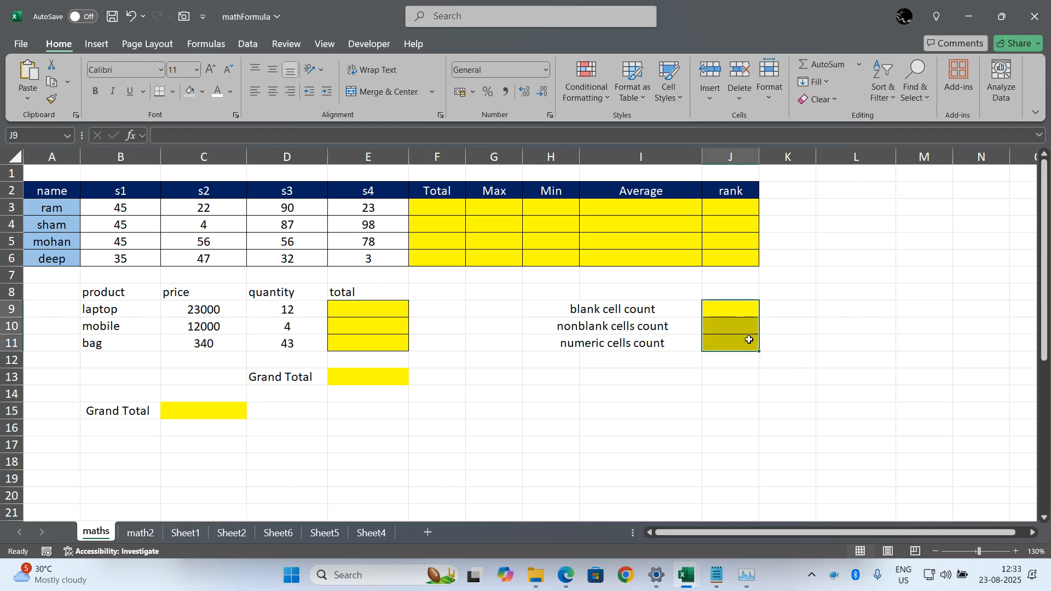
{"action": "left_click", "coordinate": [603, 443]}
{"action": "left_click", "coordinate": [530, 456]}
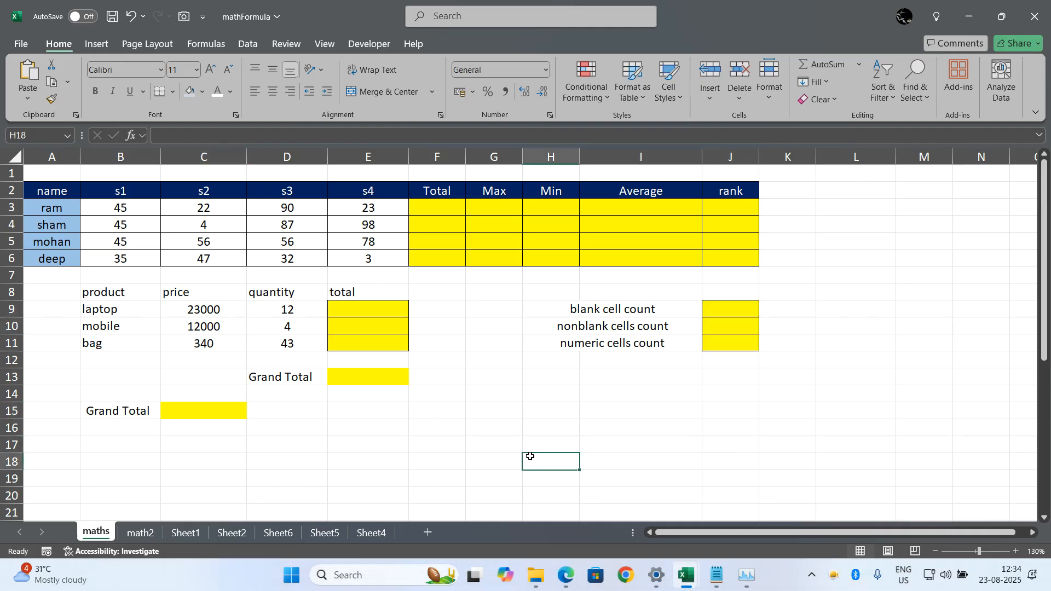
Fill the Total cells F3:F6 with the formula =SUM(B3:E3), adjusted for each row.
{"action": "left_click", "coordinate": [209, 292]}
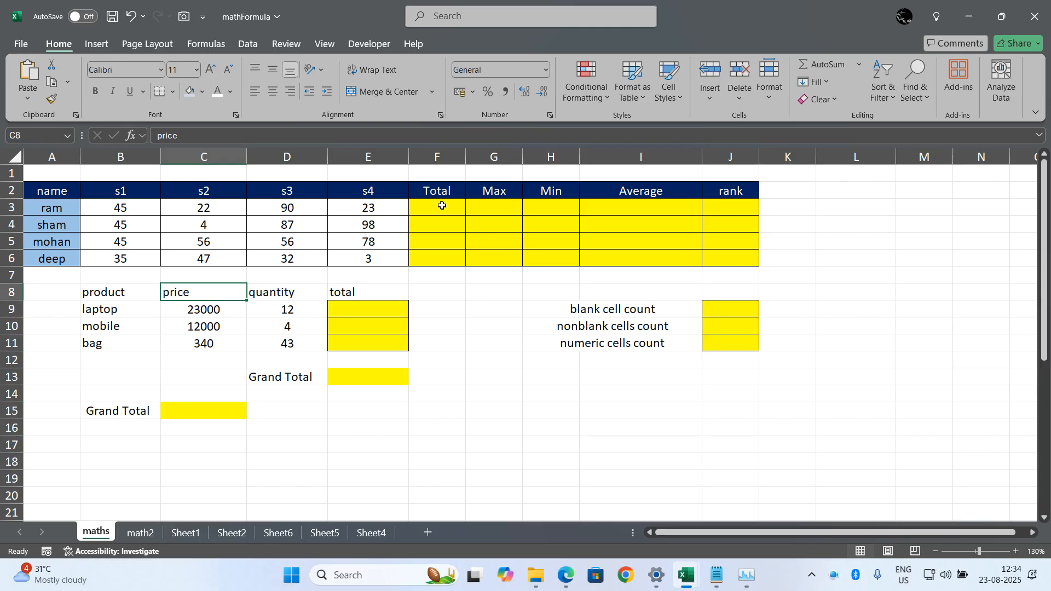
{"action": "left_click_drag", "start_coordinate": [443, 206], "coordinate": [440, 253]}
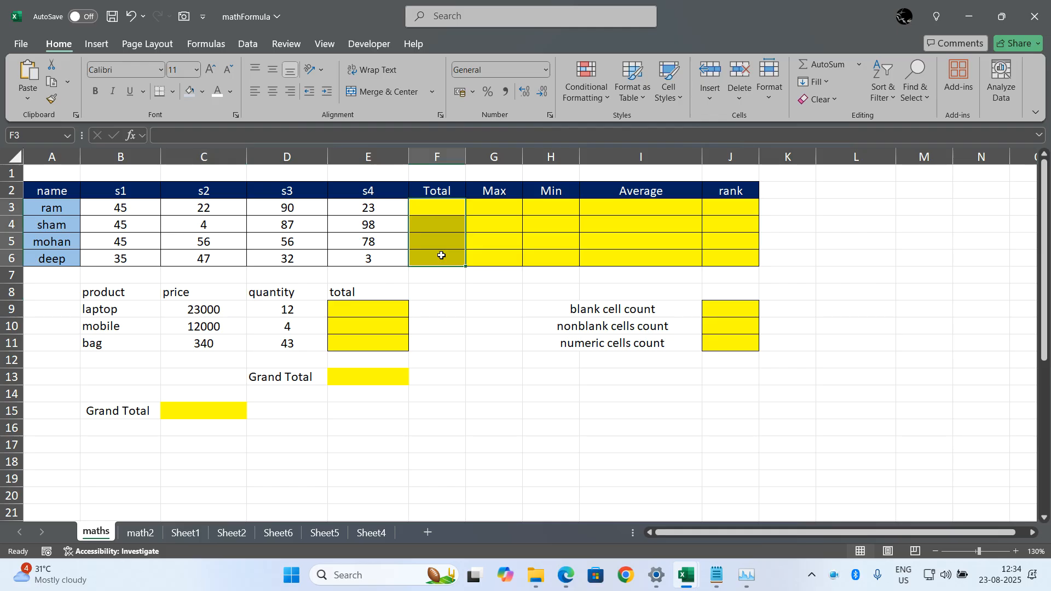
{"action": "type", "text": "=sum("}
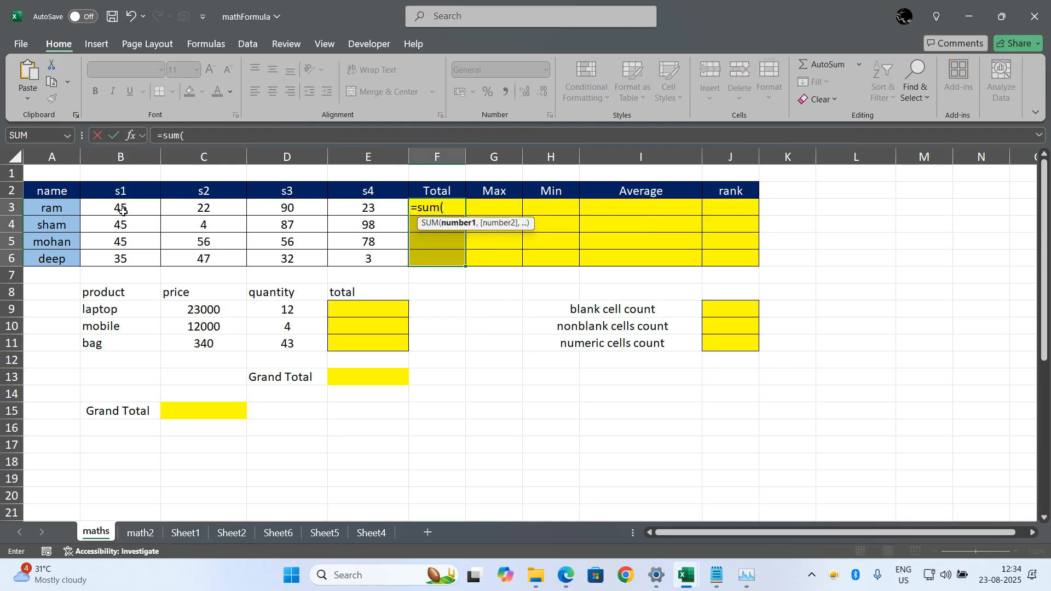
{"action": "left_click_drag", "start_coordinate": [121, 209], "coordinate": [347, 209]}
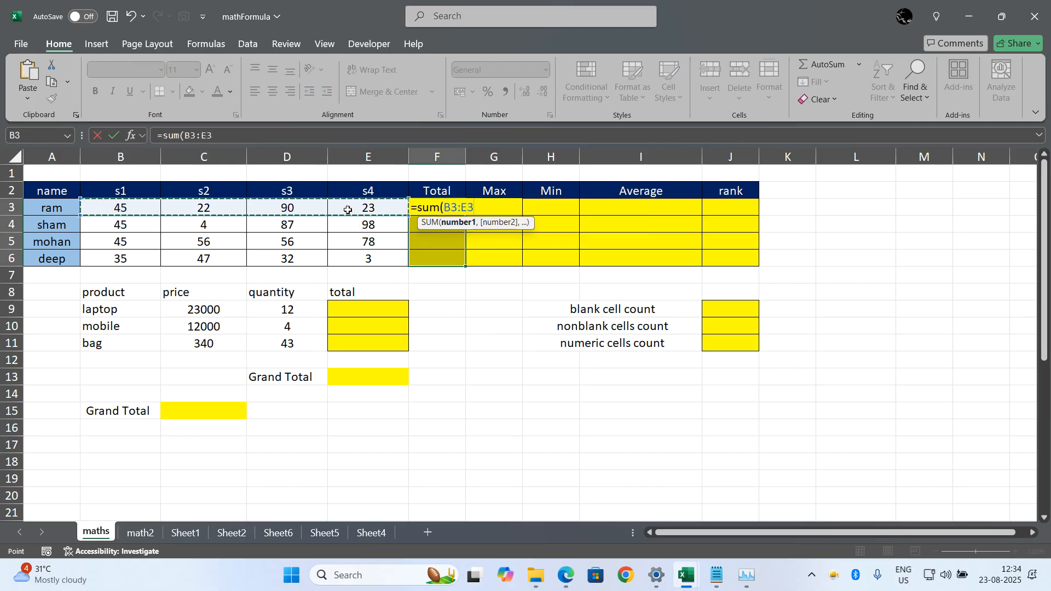
{"action": "type", "text": ")"}
{"action": "key", "text": "ctrl+Return"}
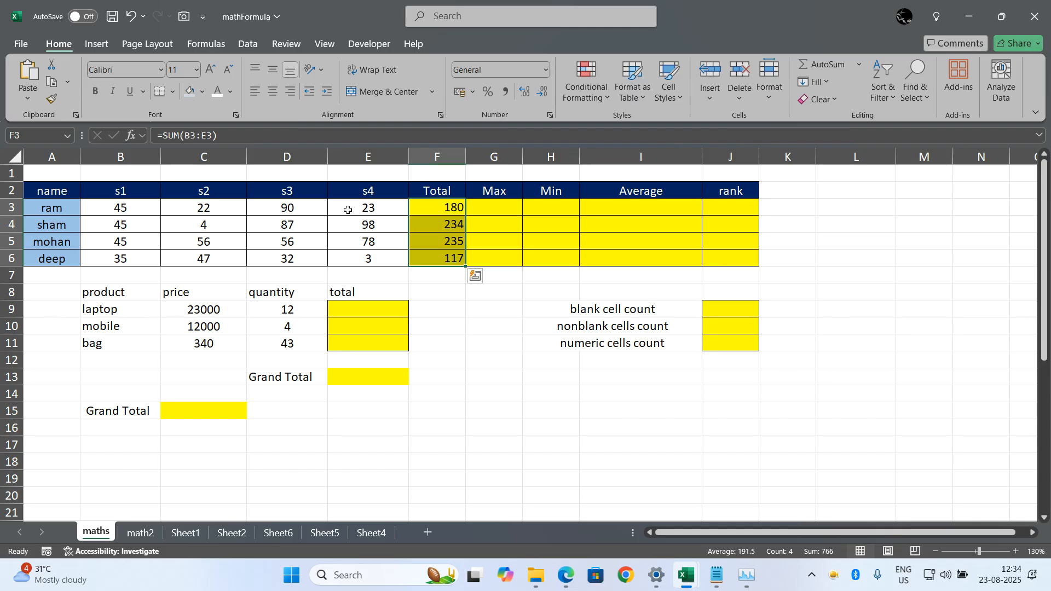
Clear the Total formulas in F3:F6 and undo the clearing.
{"action": "key", "text": "Delete"}
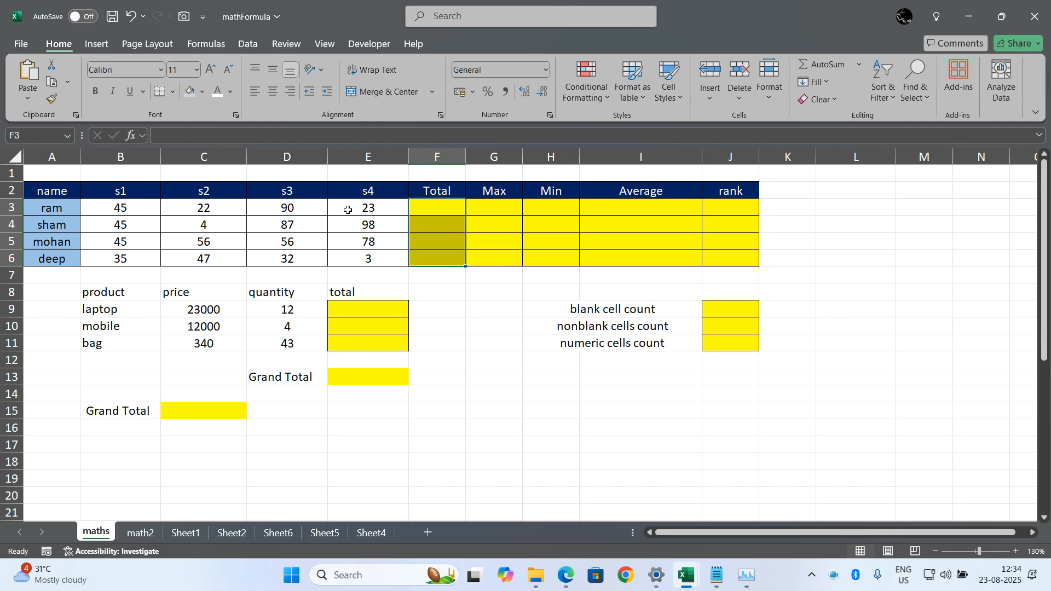
{"action": "key", "text": "ctrl+z"}
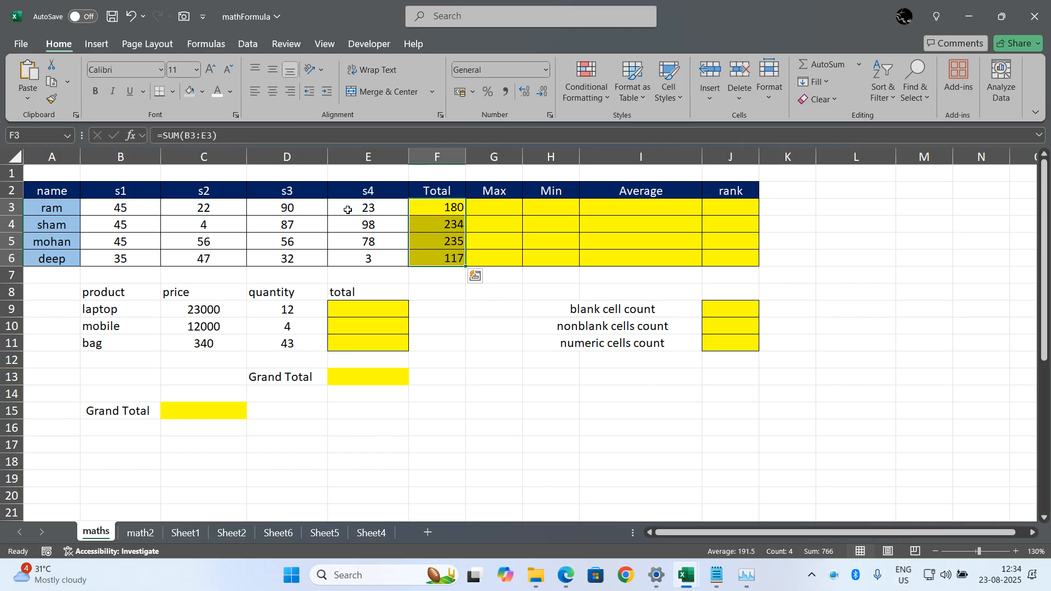
{"action": "key", "text": "Return"}
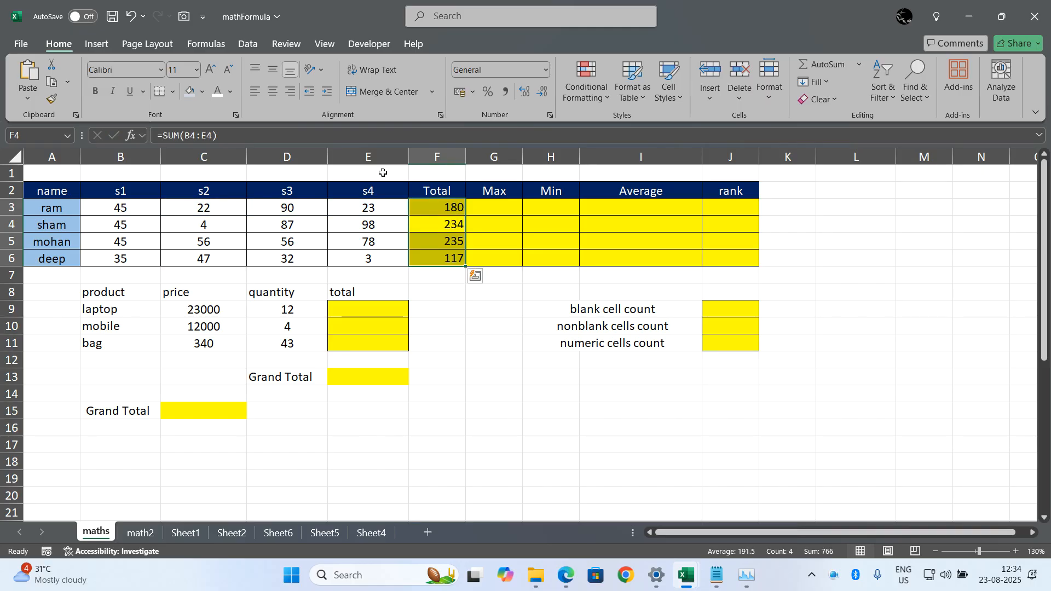
Fill the Max cells G3:G6 with the formula =MAX(B3:E3), adjusted for each row.
{"action": "left_click_drag", "start_coordinate": [497, 208], "coordinate": [495, 262]}
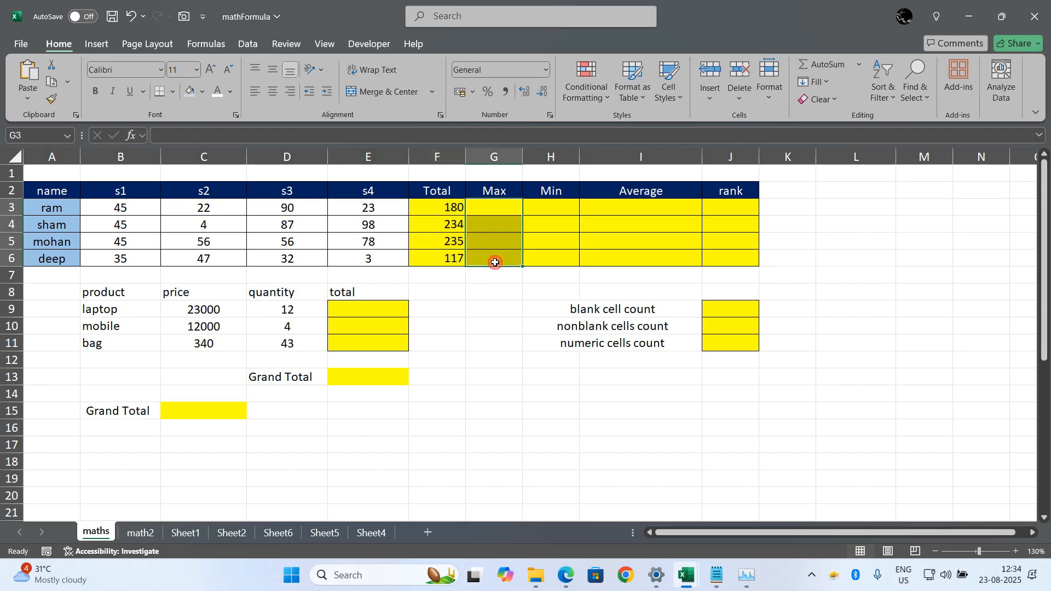
{"action": "type", "text": "=max"}
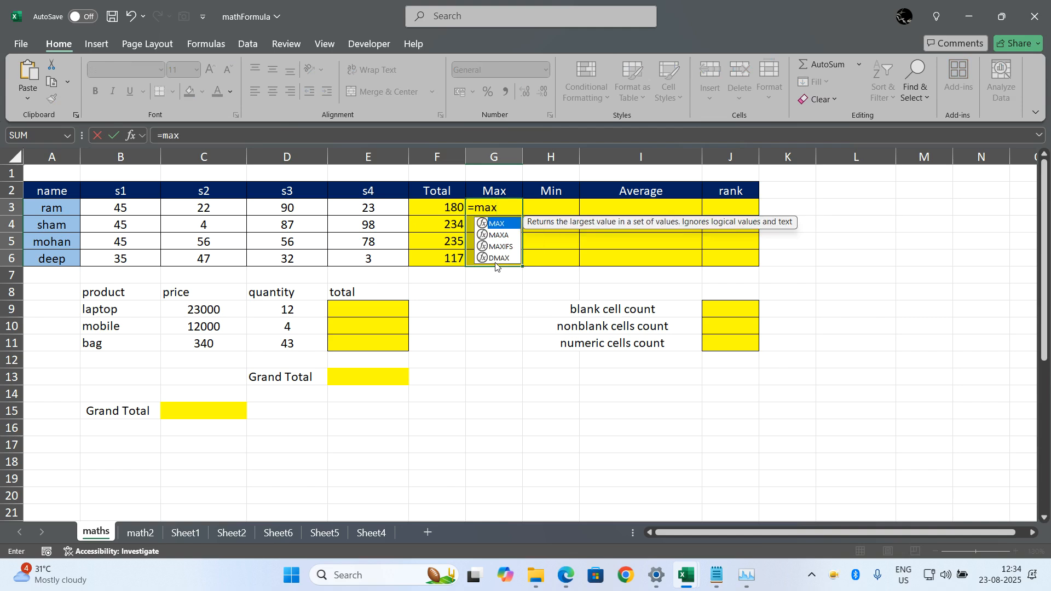
{"action": "type", "text": "("}
{"action": "left_click_drag", "start_coordinate": [139, 207], "coordinate": [367, 210]}
{"action": "type", "text": ")"}
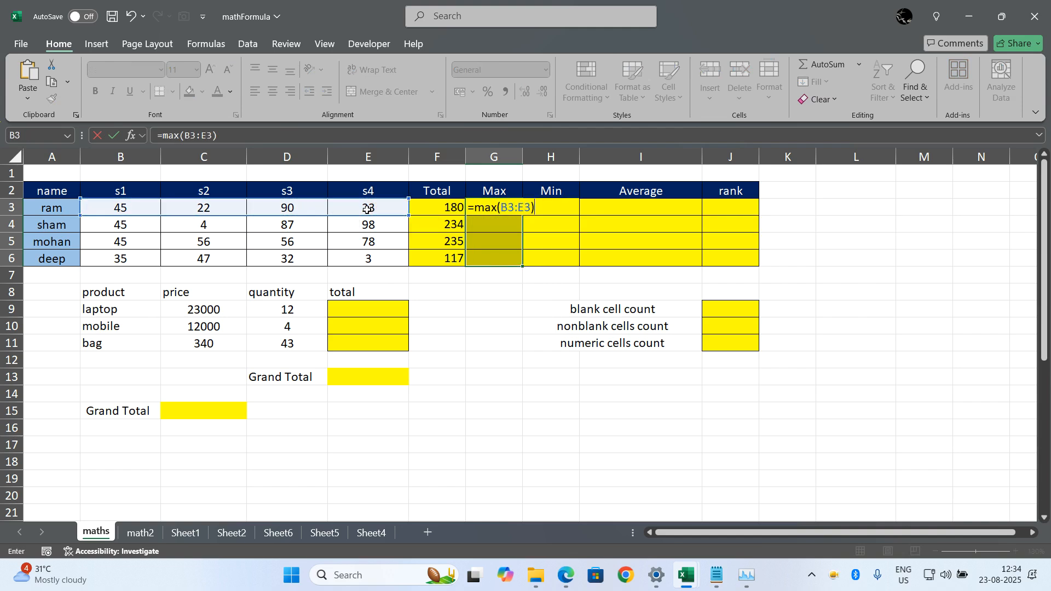
{"action": "key", "text": "ctrl+Return"}
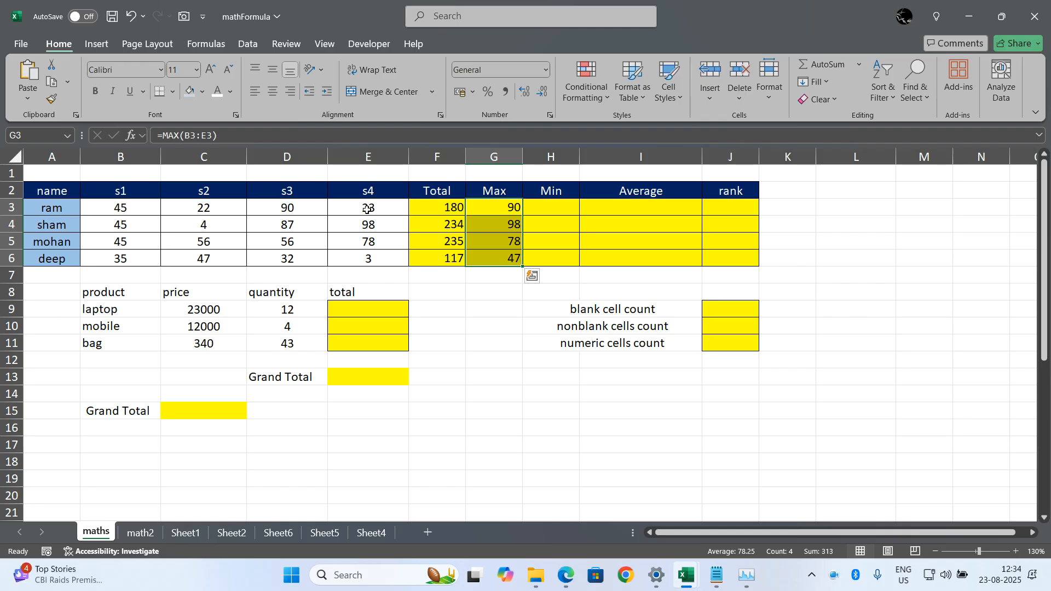
Fill the Min cells H3:H6 with the formula =MIN(B3:E3), adjusted for each row.
{"action": "left_click_drag", "start_coordinate": [546, 206], "coordinate": [549, 258]}
{"action": "type", "text": "=min("}
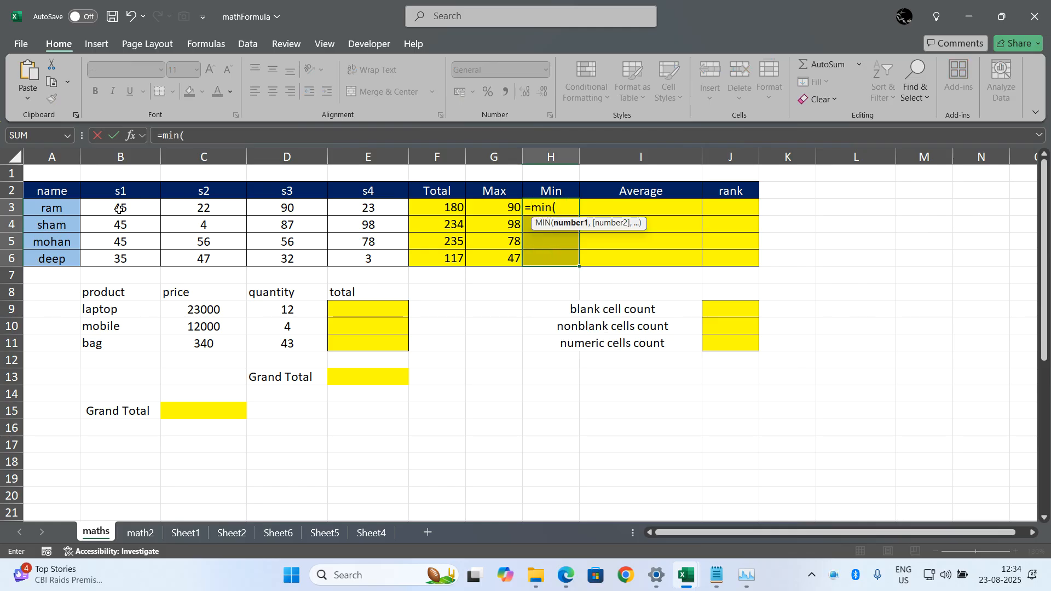
{"action": "left_click_drag", "start_coordinate": [123, 207], "coordinate": [352, 209]}
{"action": "type", "text": ")"}
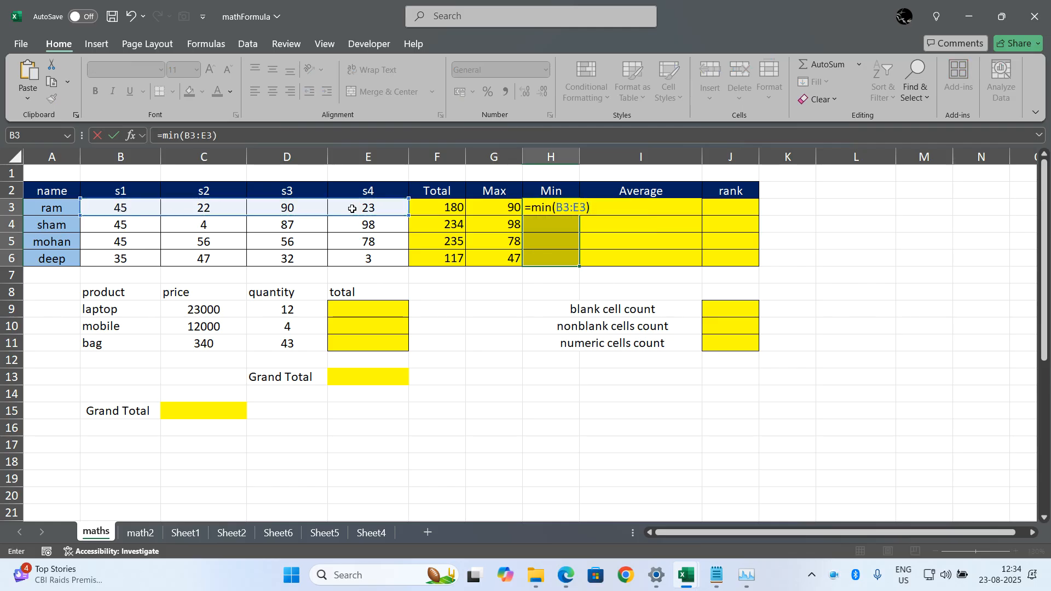
{"action": "key", "text": "ctrl+Return"}
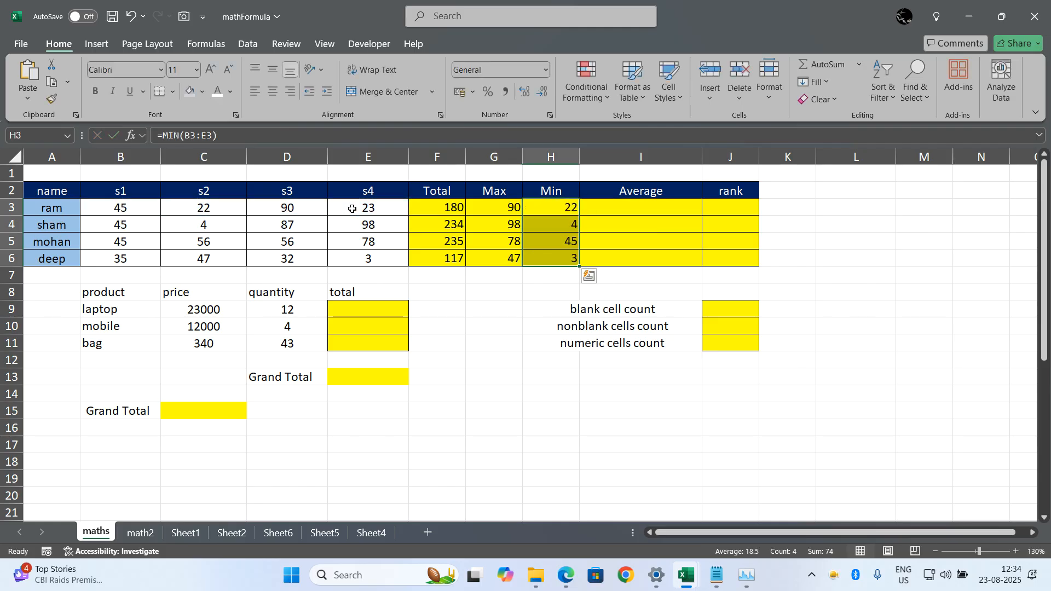
Fill the Average cells I3:I6 with the formula =AVERAGE(B3:E3), adjusted for each row.
{"action": "left_click_drag", "start_coordinate": [615, 209], "coordinate": [623, 250]}
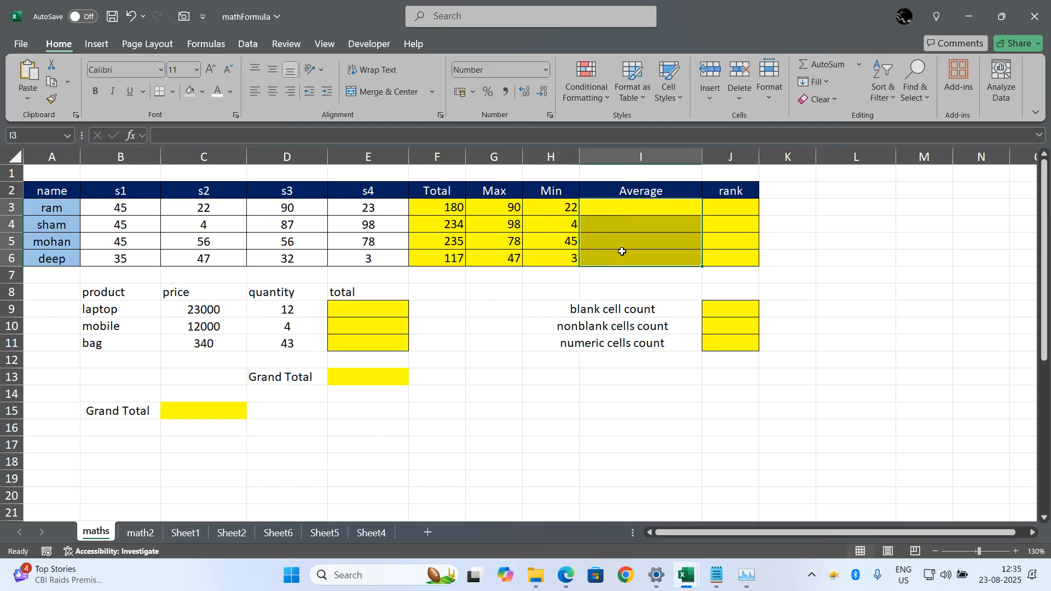
{"action": "type", "text": "=ave"}
{"action": "type", "text": "r"}
{"action": "key", "text": "BackSpace"}
{"action": "type", "text": "ve"}
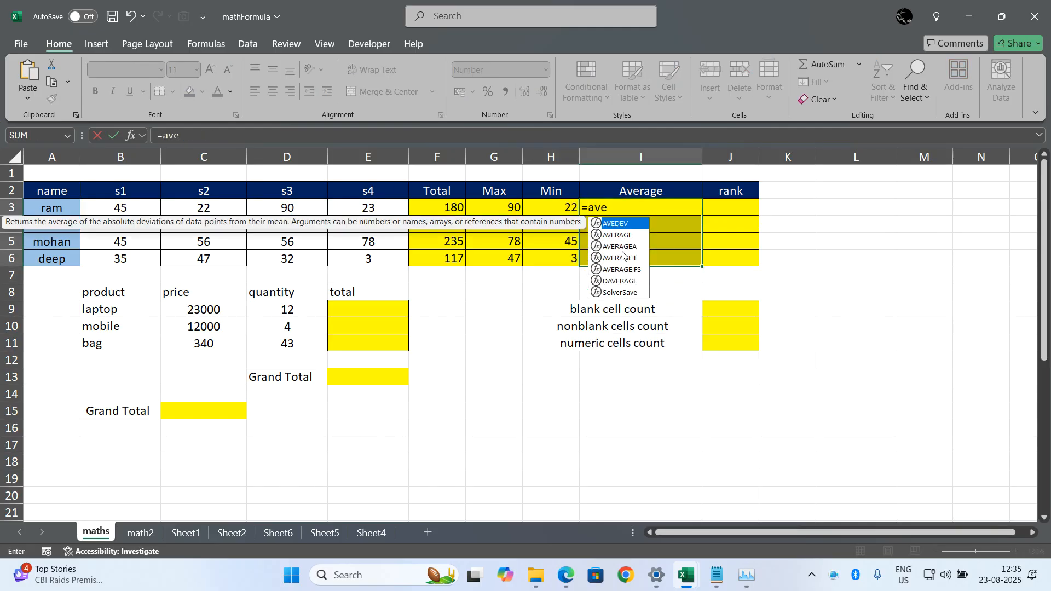
{"action": "type", "text": "rage("}
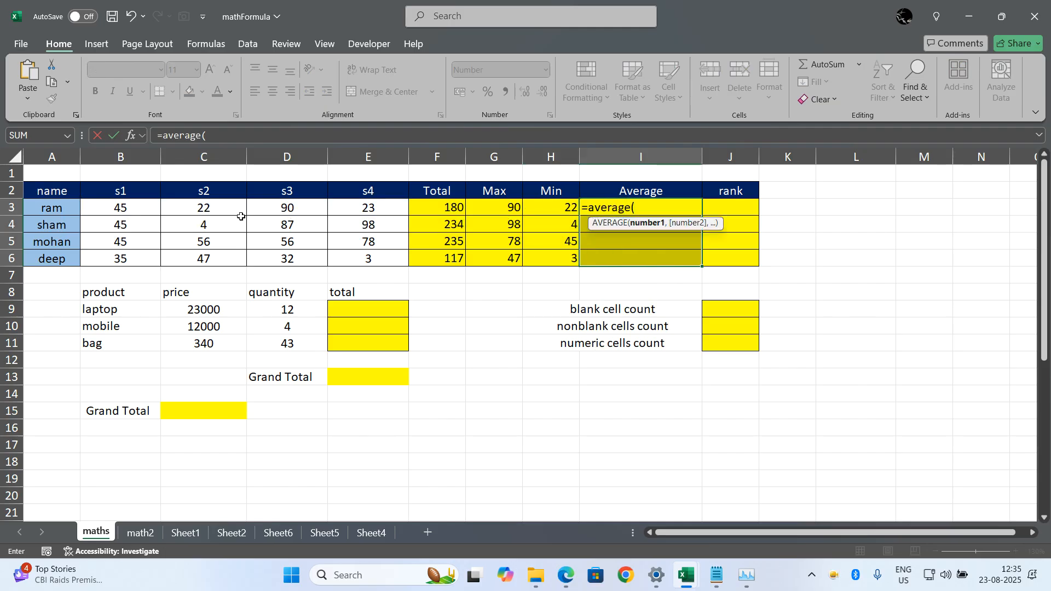
{"action": "left_click_drag", "start_coordinate": [148, 212], "coordinate": [340, 216]}
{"action": "type", "text": ")"}
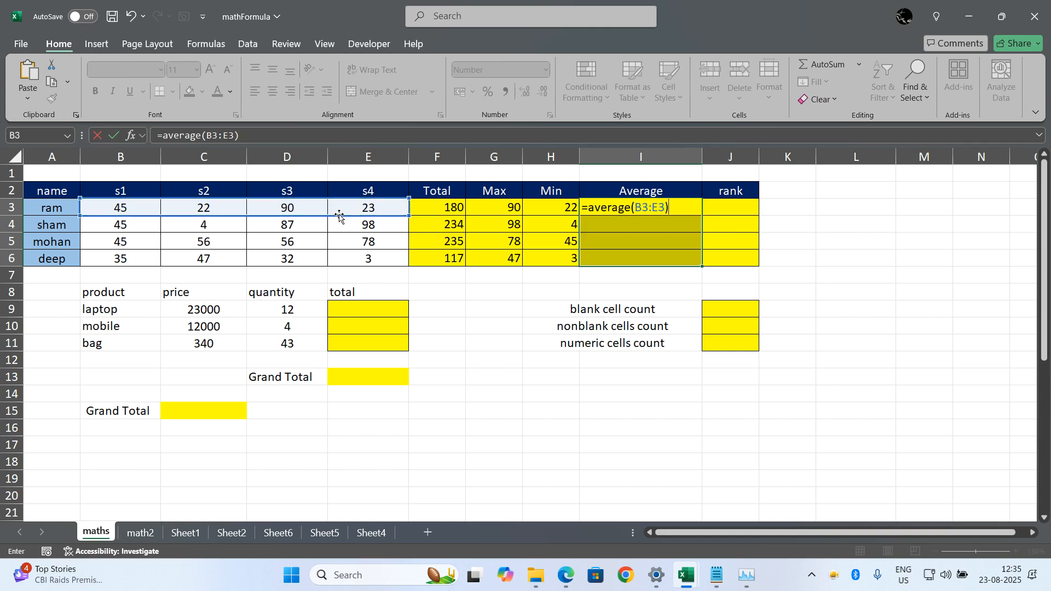
{"action": "key", "text": "ctrl+Return"}
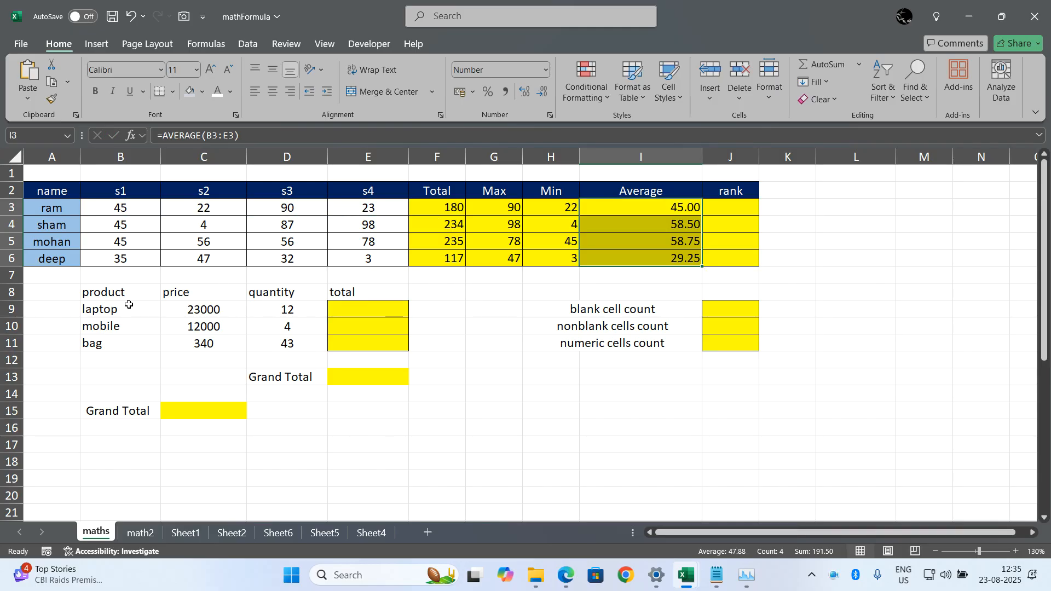
Examine the price, quantity, total and Grand Total cells of the product table.
{"action": "left_click", "coordinate": [285, 310]}
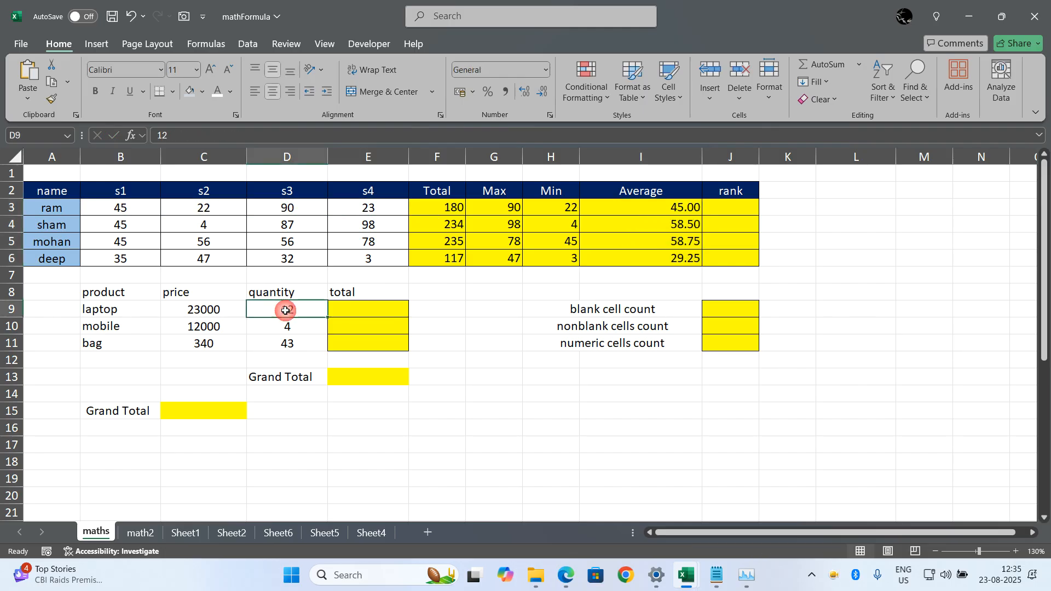
{"action": "left_click", "coordinate": [219, 308]}
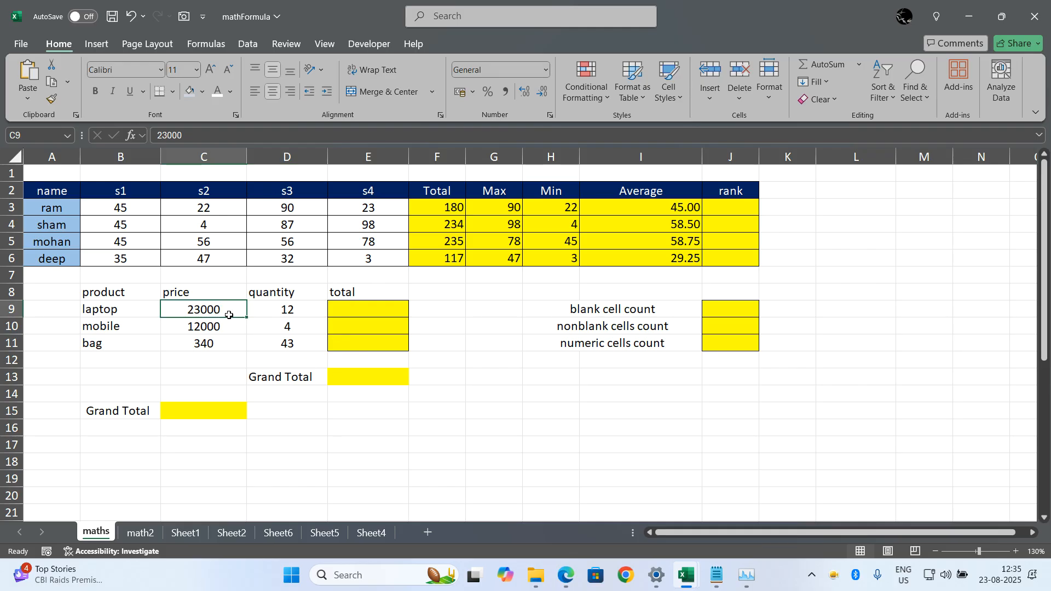
{"action": "left_click", "coordinate": [275, 317]}
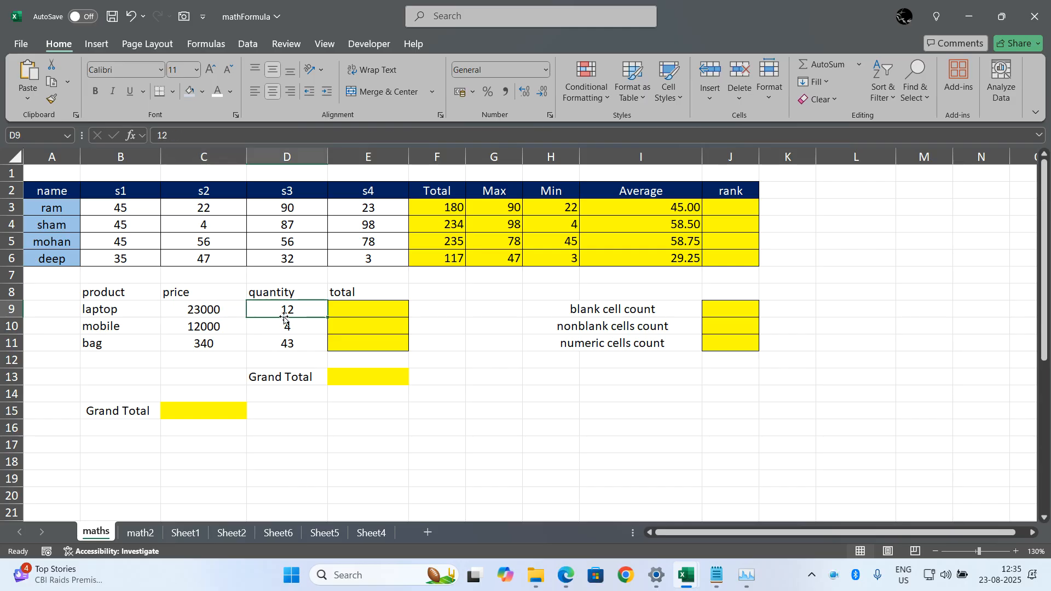
{"action": "left_click", "coordinate": [351, 313]}
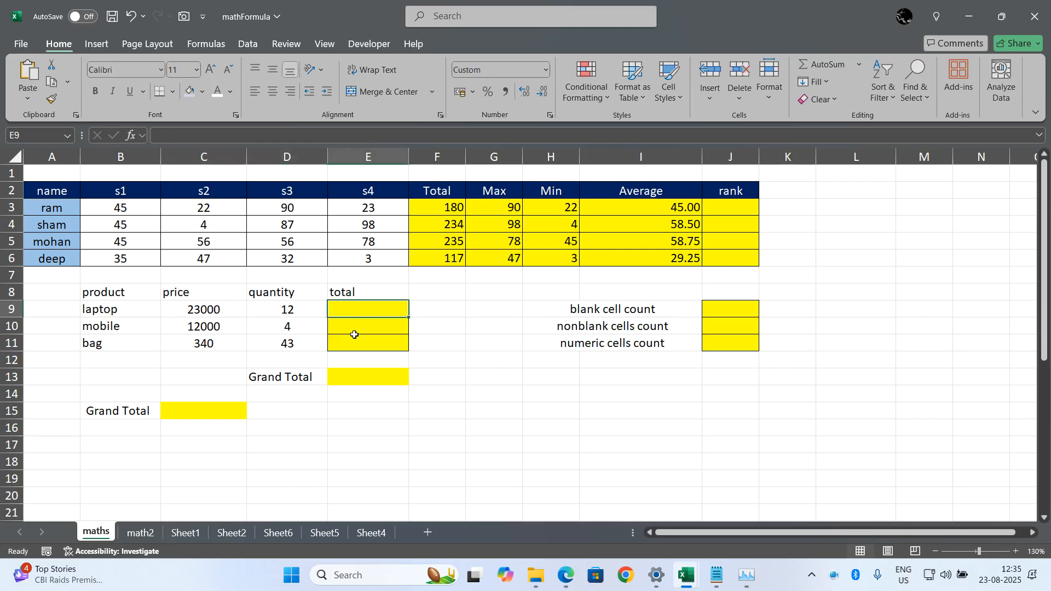
{"action": "left_click", "coordinate": [377, 332]}
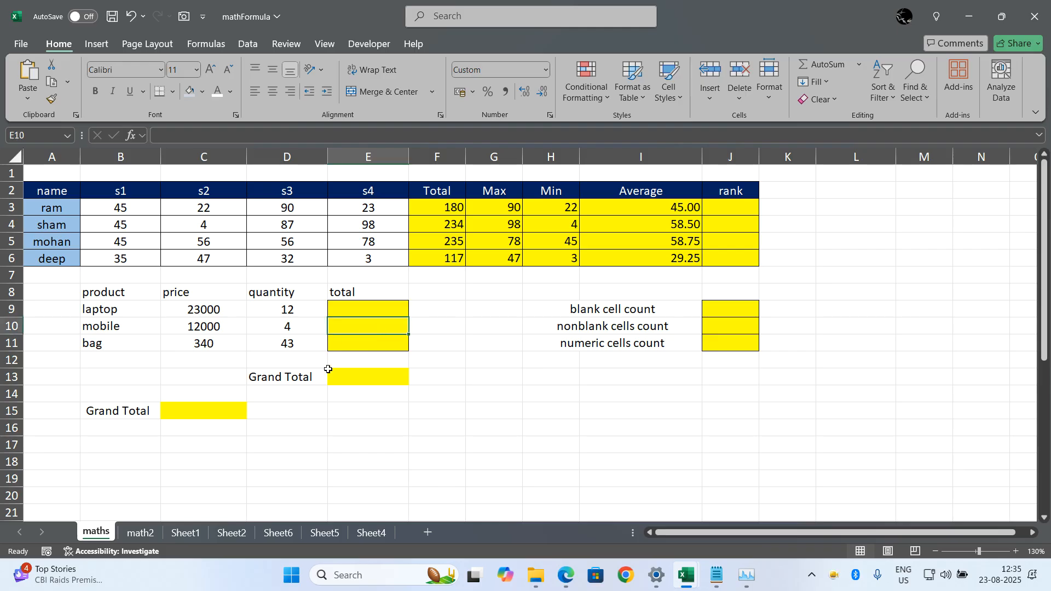
{"action": "left_click", "coordinate": [371, 379]}
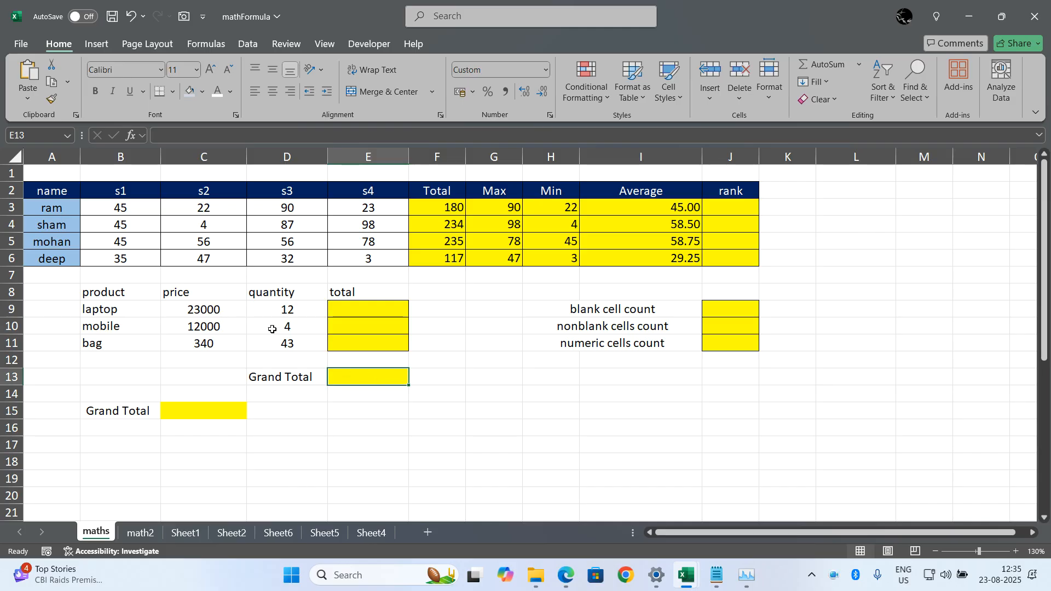
{"action": "left_click", "coordinate": [224, 409]}
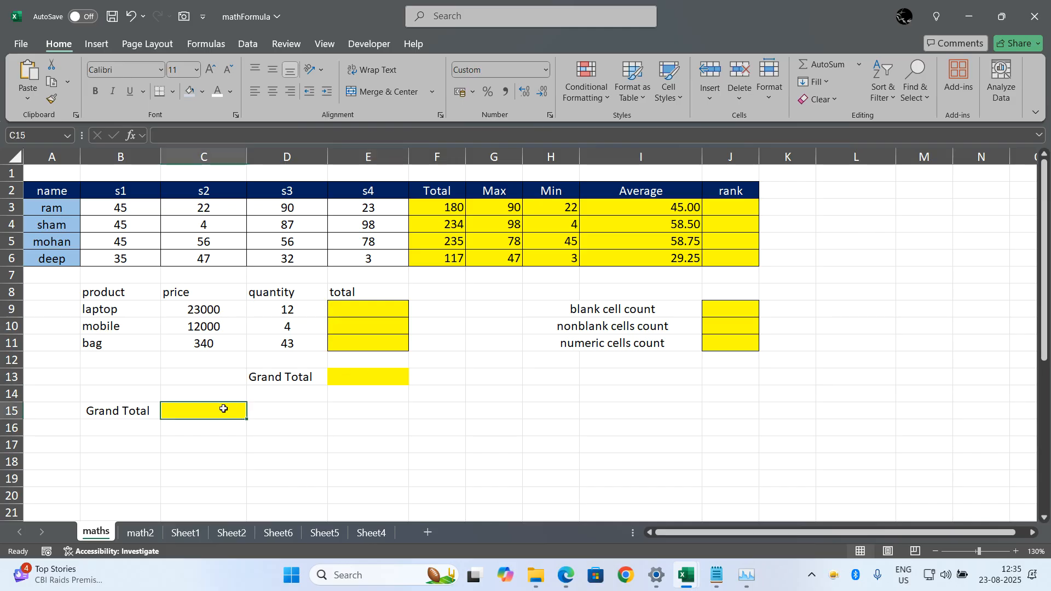
{"action": "left_click", "coordinate": [350, 306]}
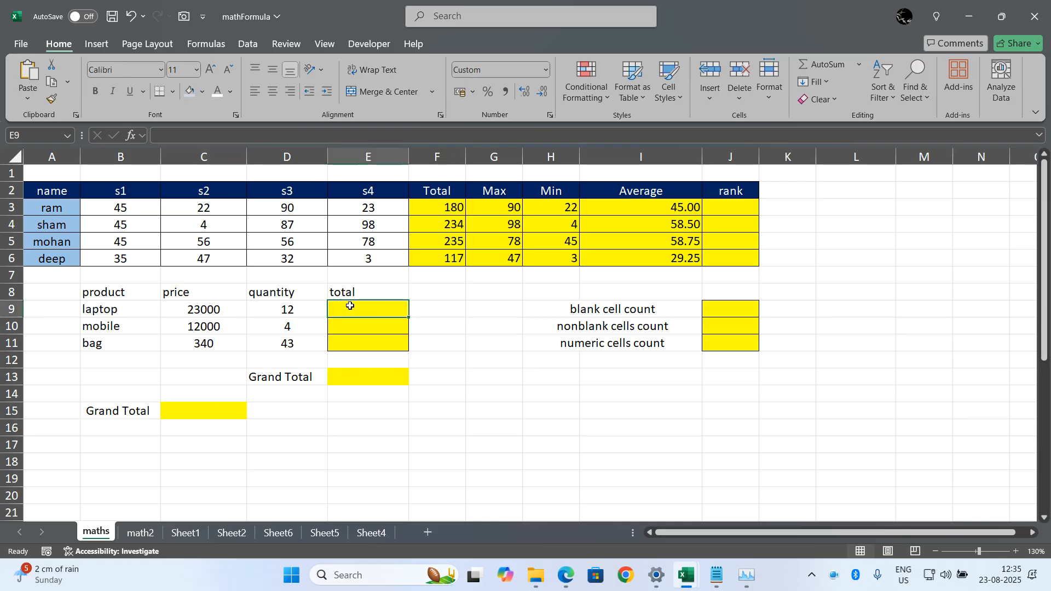
{"action": "left_click", "coordinate": [347, 323]}
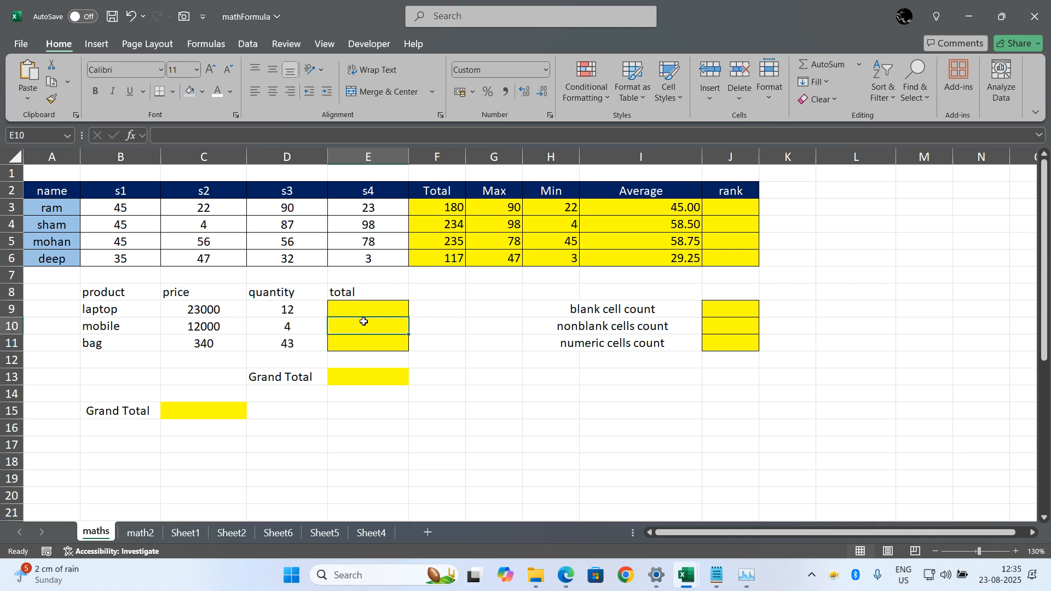
{"action": "left_click", "coordinate": [352, 307]}
{"action": "left_click", "coordinate": [354, 318]}
{"action": "left_click", "coordinate": [218, 410]}
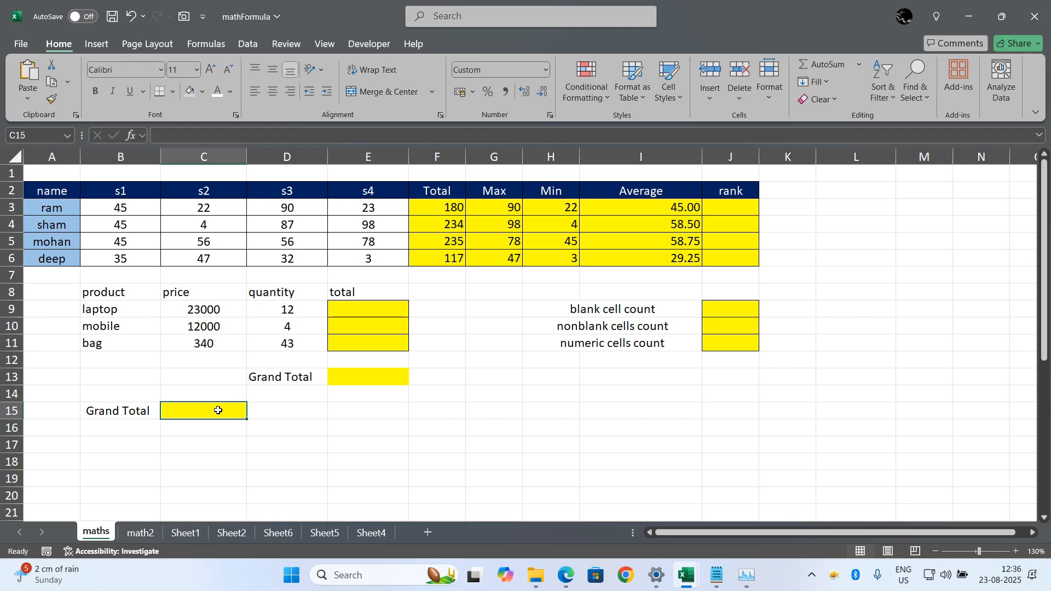
Fill the product total cells E9:E11 with the formula =PRODUCT(C9:D9), adjusted for each row.
{"action": "left_click", "coordinate": [356, 318]}
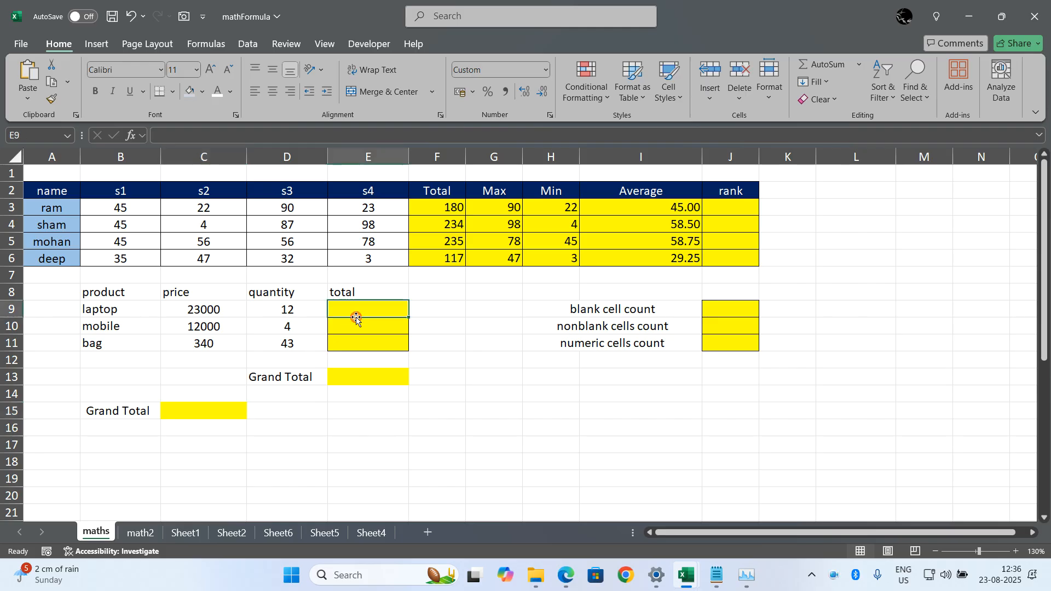
{"action": "type", "text": "="}
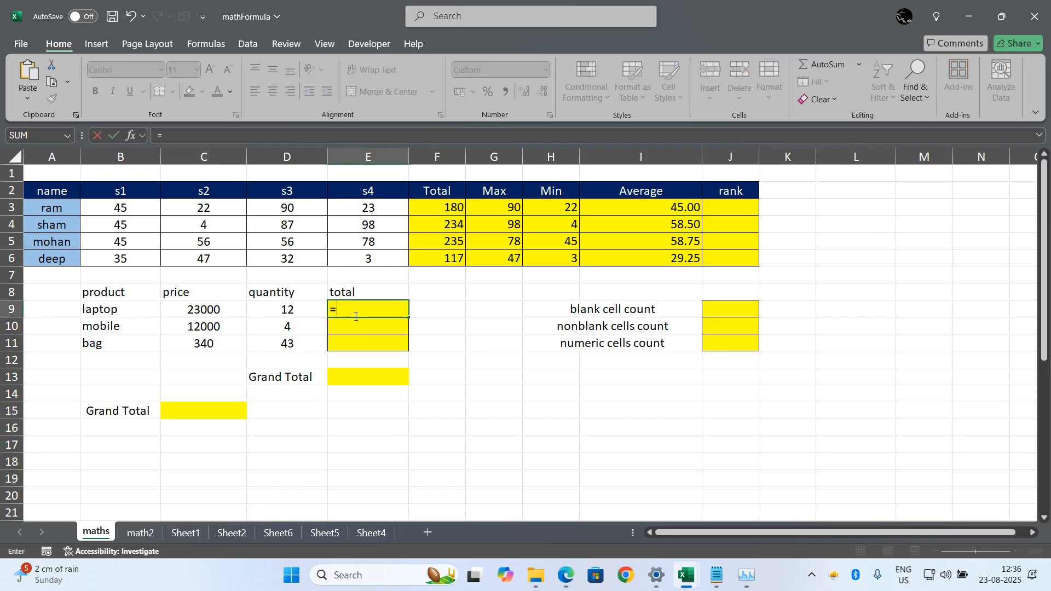
{"action": "left_click", "coordinate": [217, 309]}
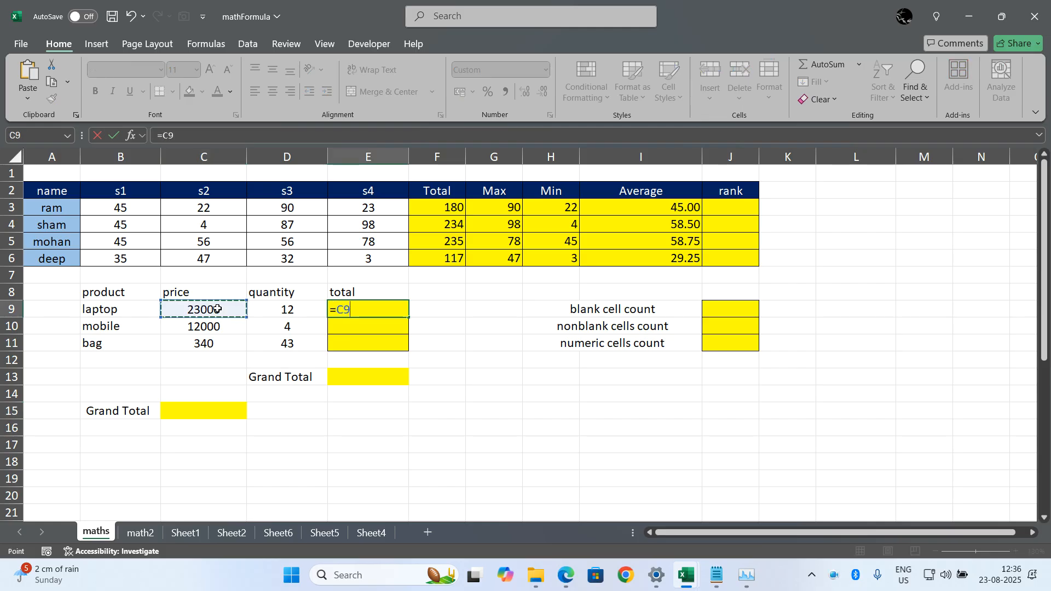
{"action": "key", "text": "BackSpace"}
{"action": "key", "text": "BackSpace"}
{"action": "type", "text": "product("}
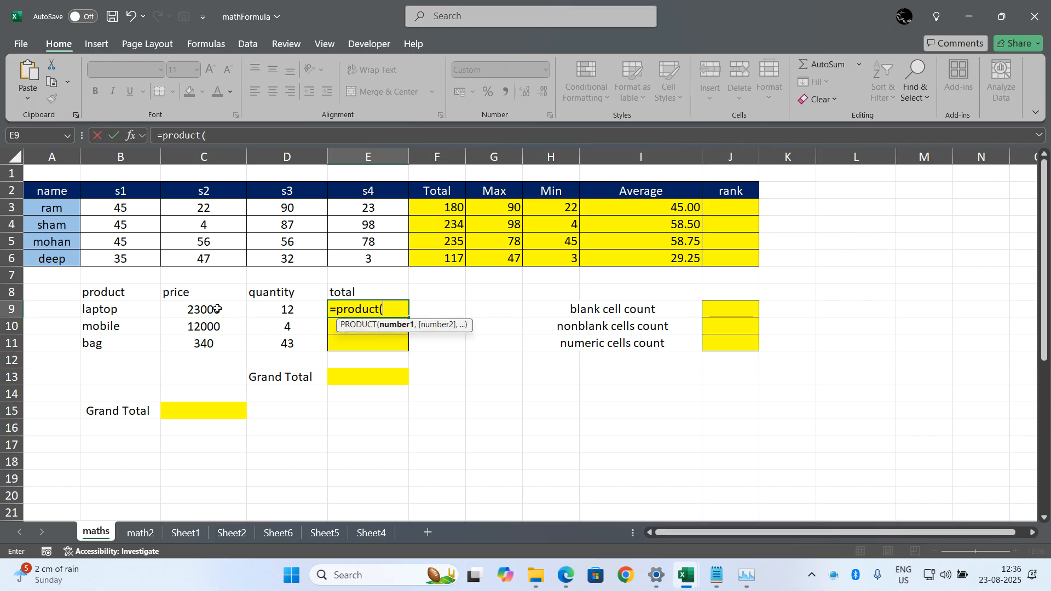
{"action": "left_click_drag", "start_coordinate": [183, 309], "coordinate": [264, 310]}
{"action": "key", "text": "Return"}
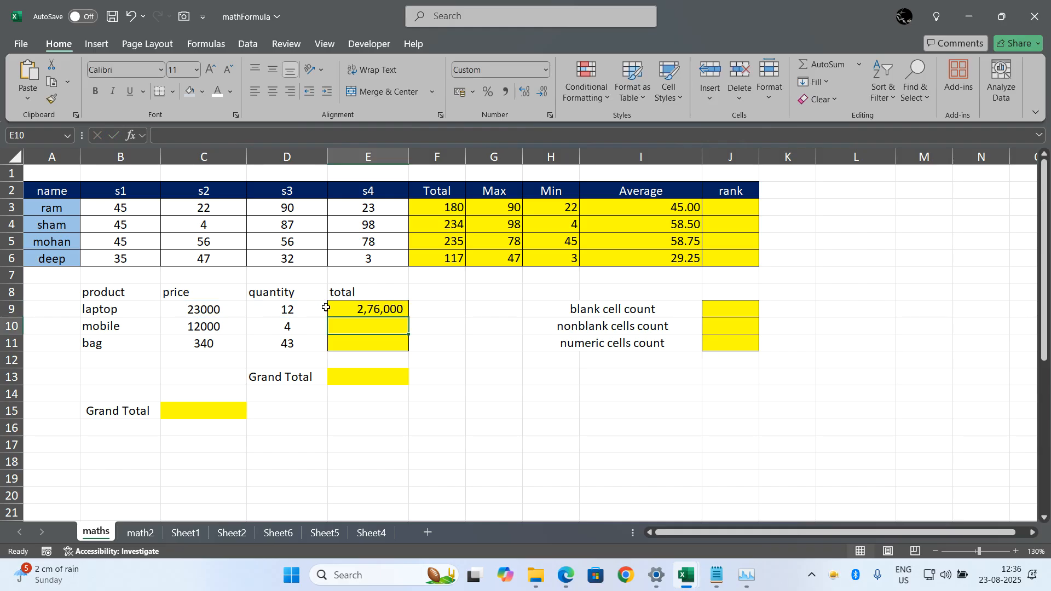
{"action": "left_click", "coordinate": [371, 310]}
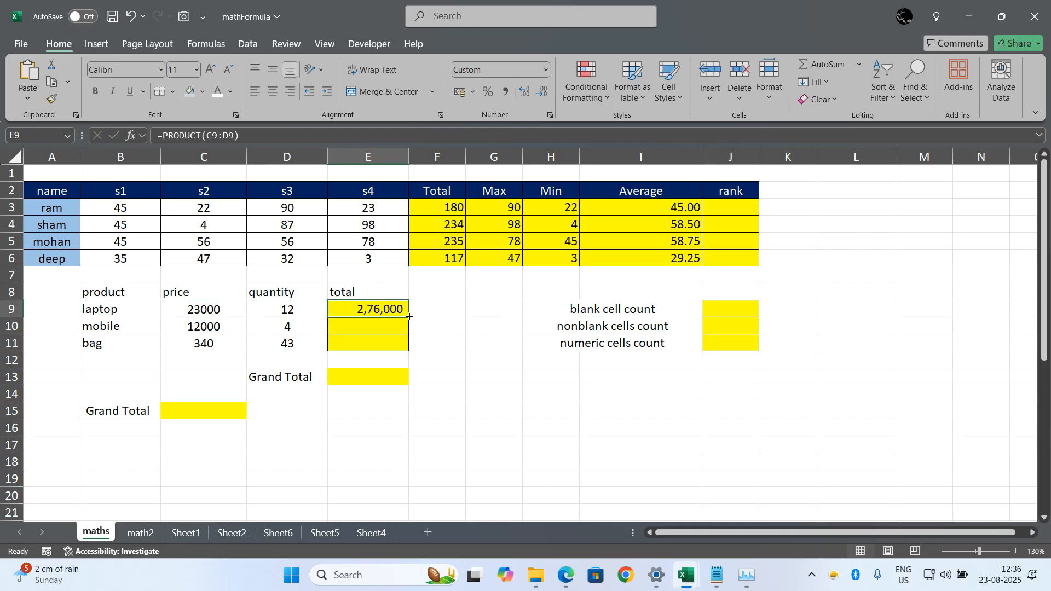
{"action": "left_click_drag", "start_coordinate": [409, 317], "coordinate": [404, 344]}
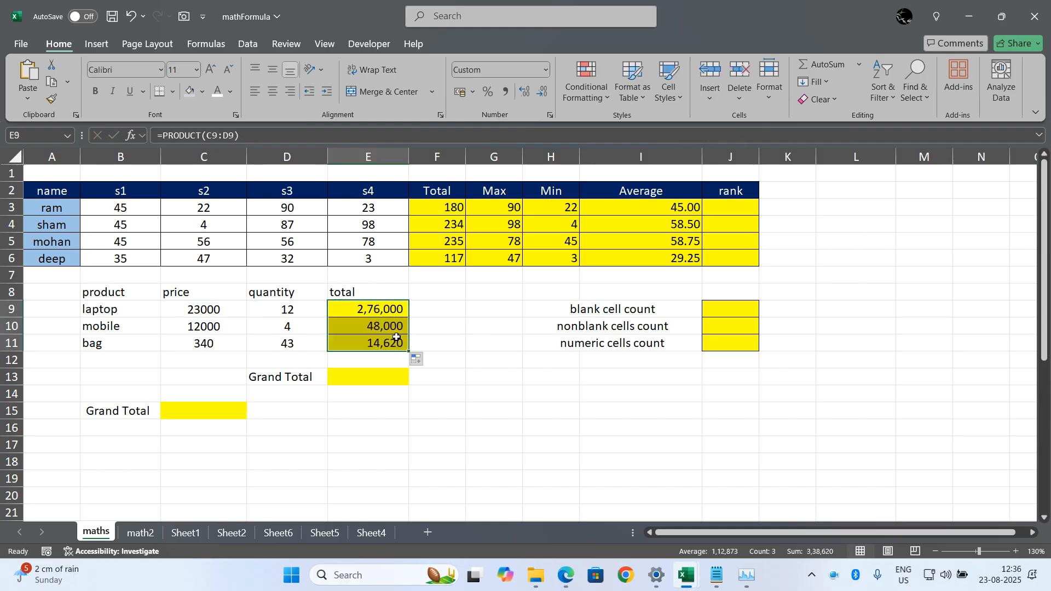
{"action": "left_click", "coordinate": [395, 332]}
{"action": "left_click", "coordinate": [382, 340]}
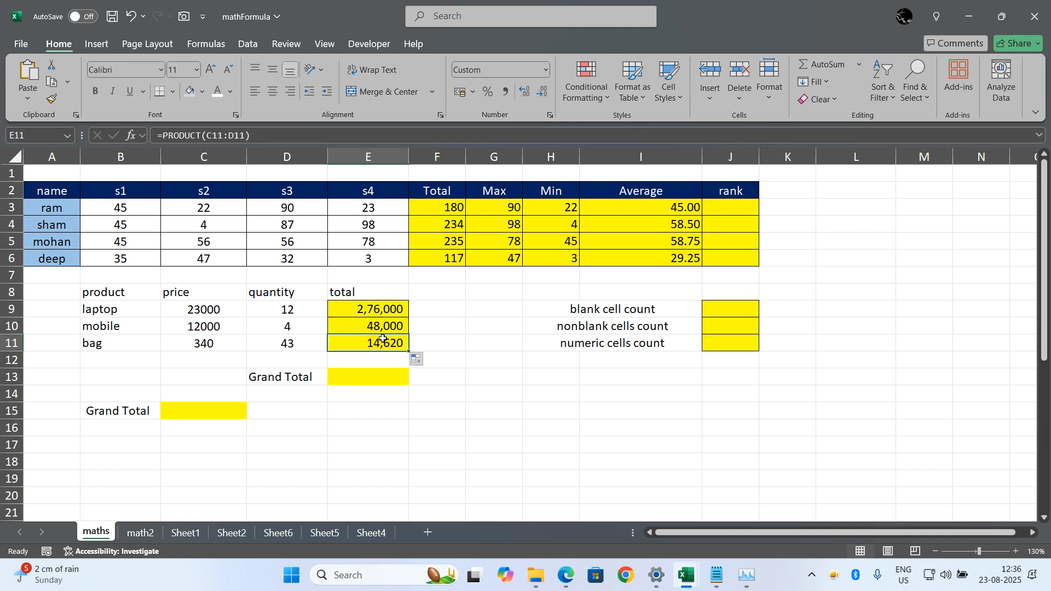
Calculate the Grand Total in E13 with the formula =SUM(E9:E11).
{"action": "left_click", "coordinate": [382, 377]}
{"action": "type", "text": "=sum("}
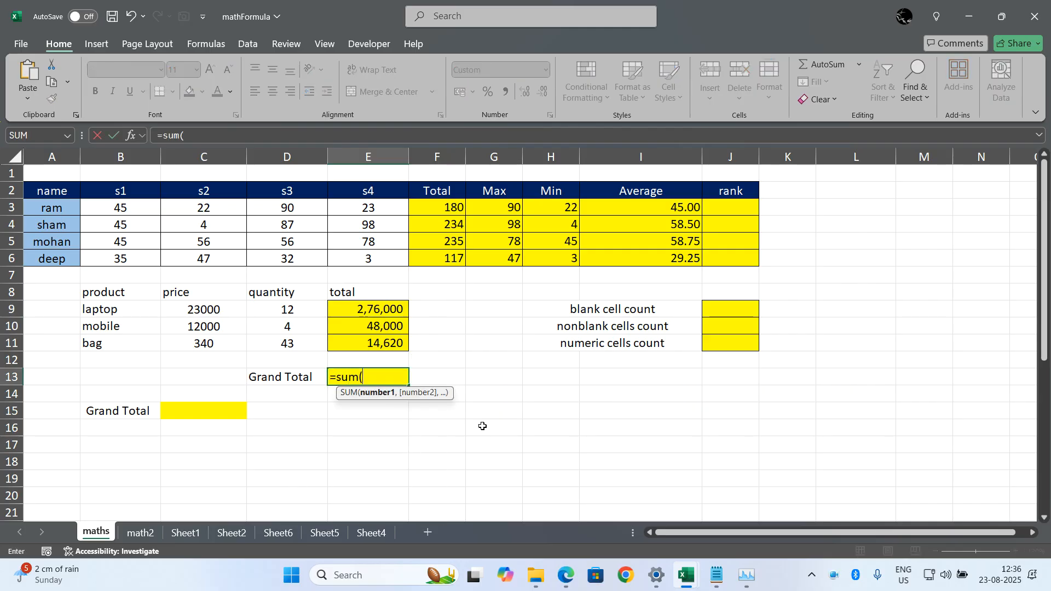
{"action": "left_click_drag", "start_coordinate": [404, 315], "coordinate": [402, 340]}
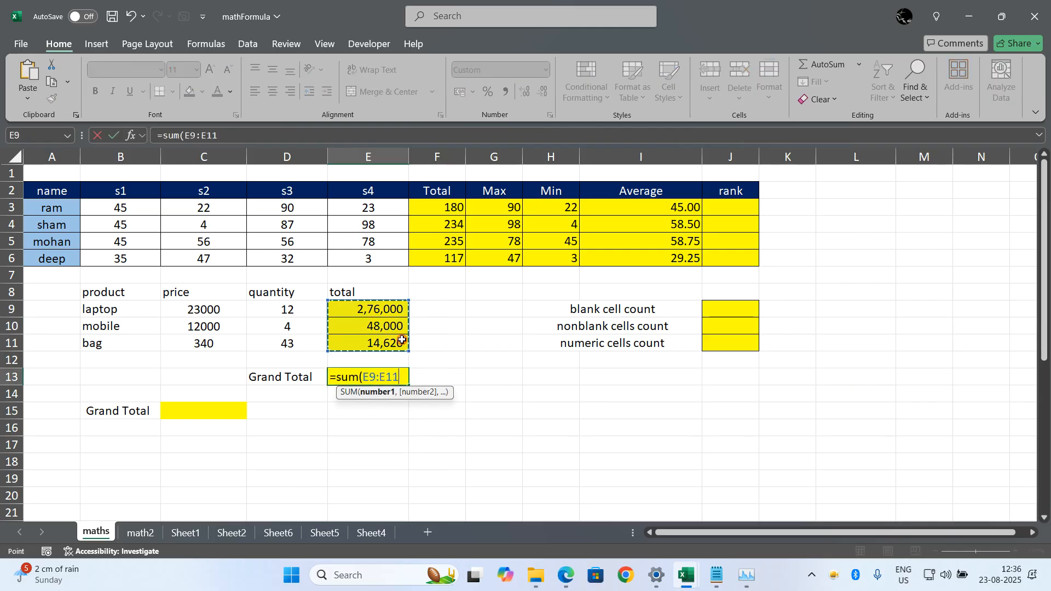
{"action": "type", "text": ")"}
{"action": "key", "text": "Return"}
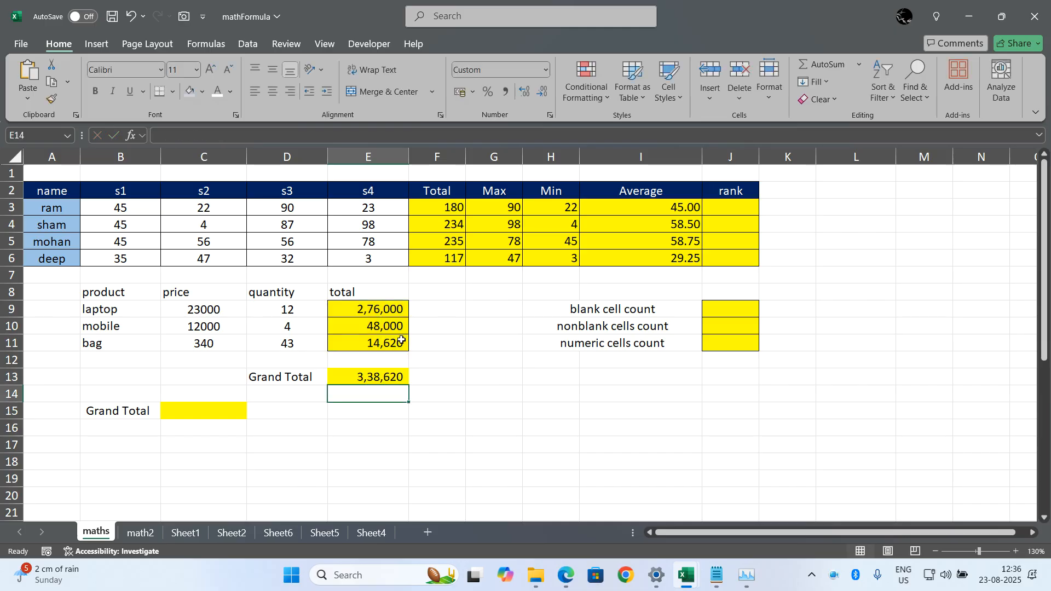
Re-enter the formula =PRODUCT(C9:D9) in the laptop's total cell E9.
{"action": "scroll", "coordinate": [217, 296], "scroll_direction": "right", "scroll_amount": 1}
{"action": "left_click", "coordinate": [202, 412]}
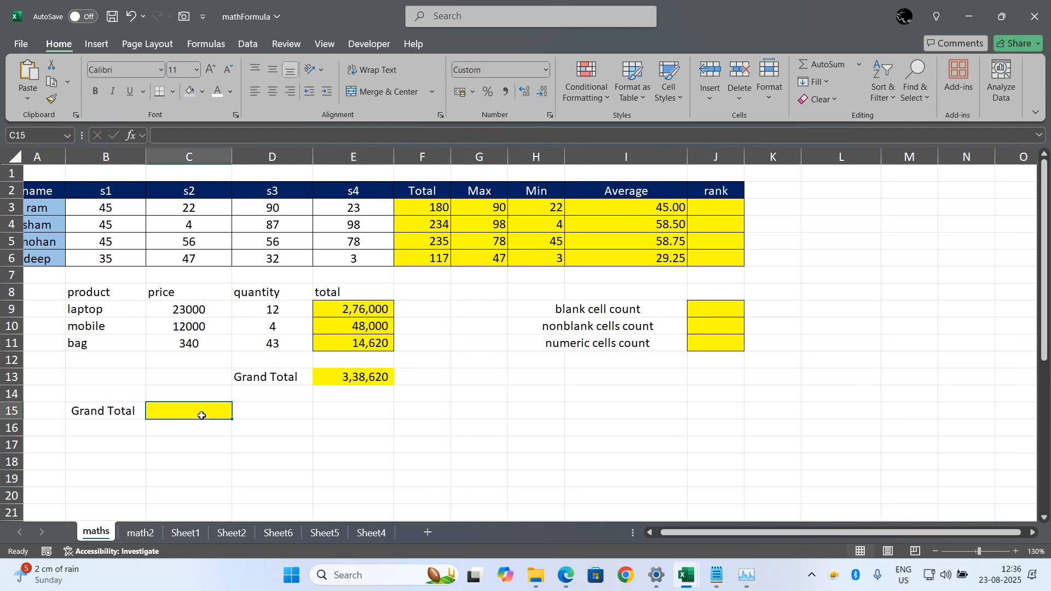
{"action": "scroll", "coordinate": [350, 356], "scroll_direction": "left", "scroll_amount": 1}
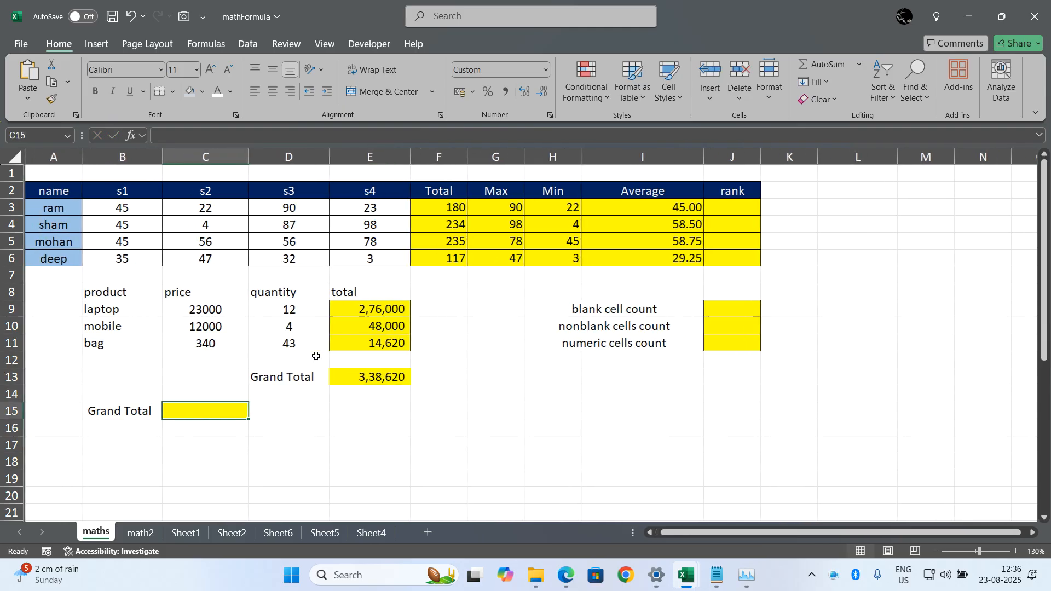
{"action": "left_click", "coordinate": [371, 312]}
{"action": "type", "text": "="}
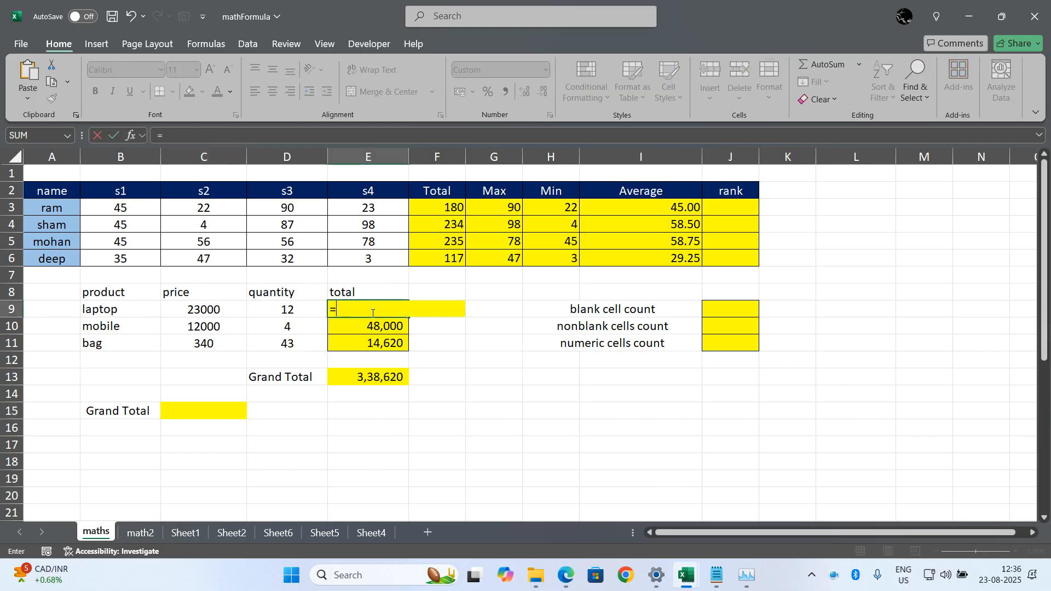
{"action": "type", "text": "product("}
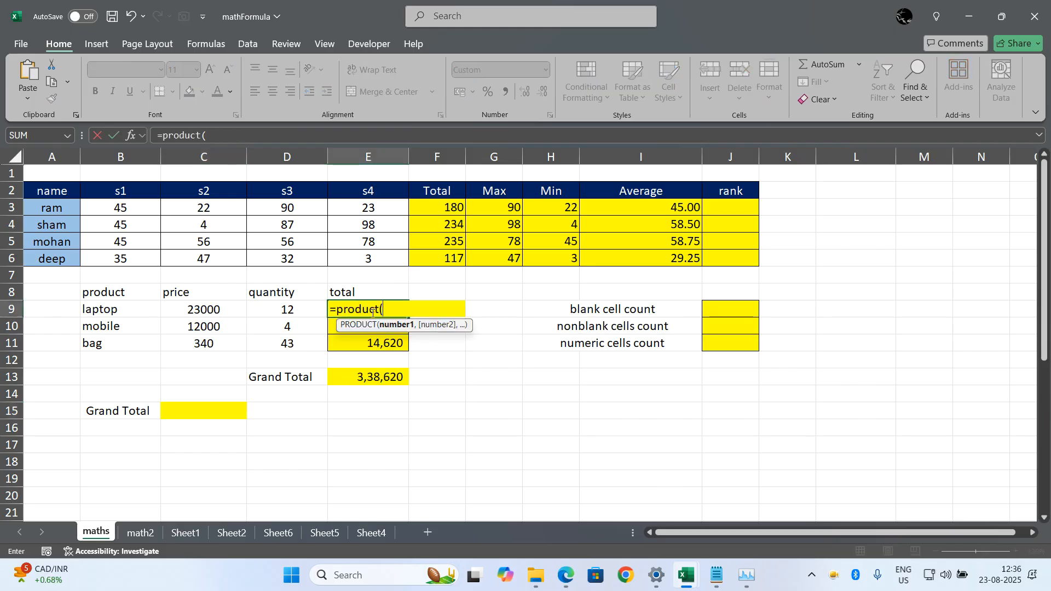
{"action": "left_click_drag", "start_coordinate": [218, 308], "coordinate": [268, 310]}
{"action": "type", "text": ")"}
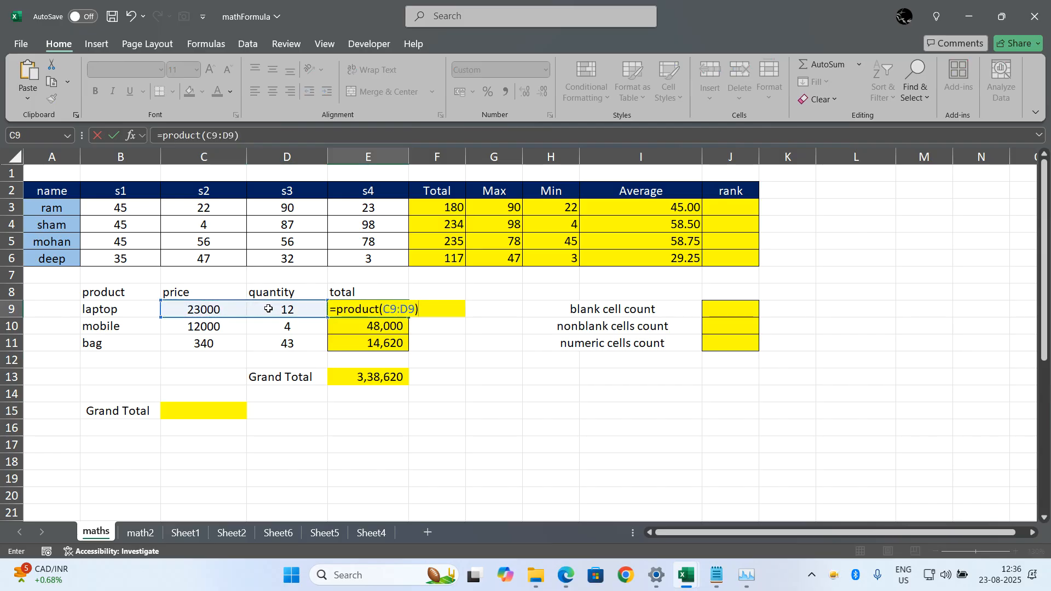
{"action": "key", "text": "Return"}
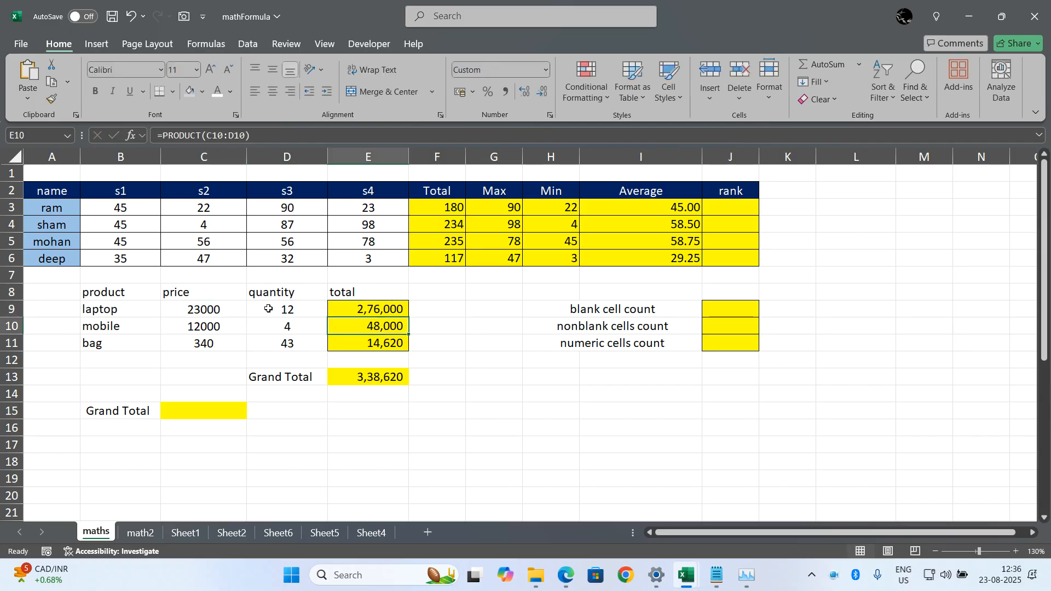
Calculate the Grand Total in C15 directly from prices and quantities with the formula =SUMPRODUCT(C9:C11,D9:D11).
{"action": "left_click", "coordinate": [244, 406]}
{"action": "type", "text": "=sumproduct"}
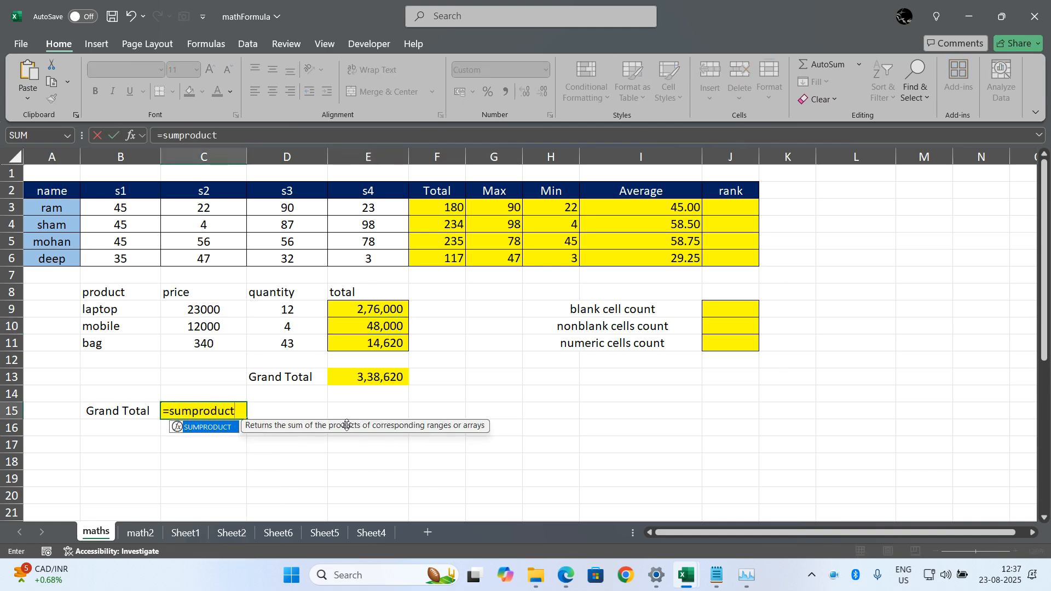
{"action": "type", "text": "("}
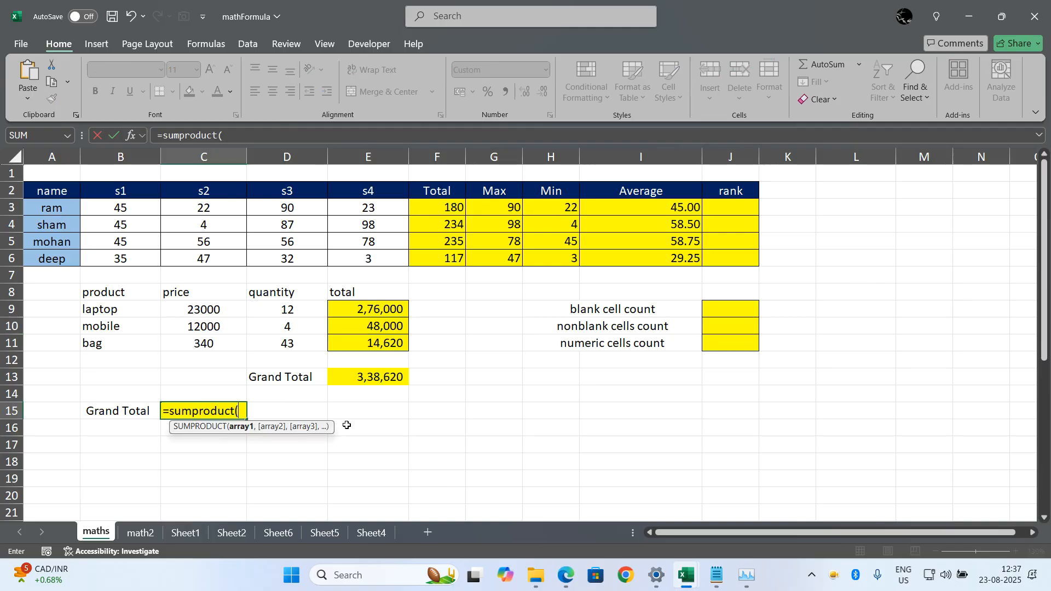
{"action": "left_click_drag", "start_coordinate": [234, 310], "coordinate": [233, 340]}
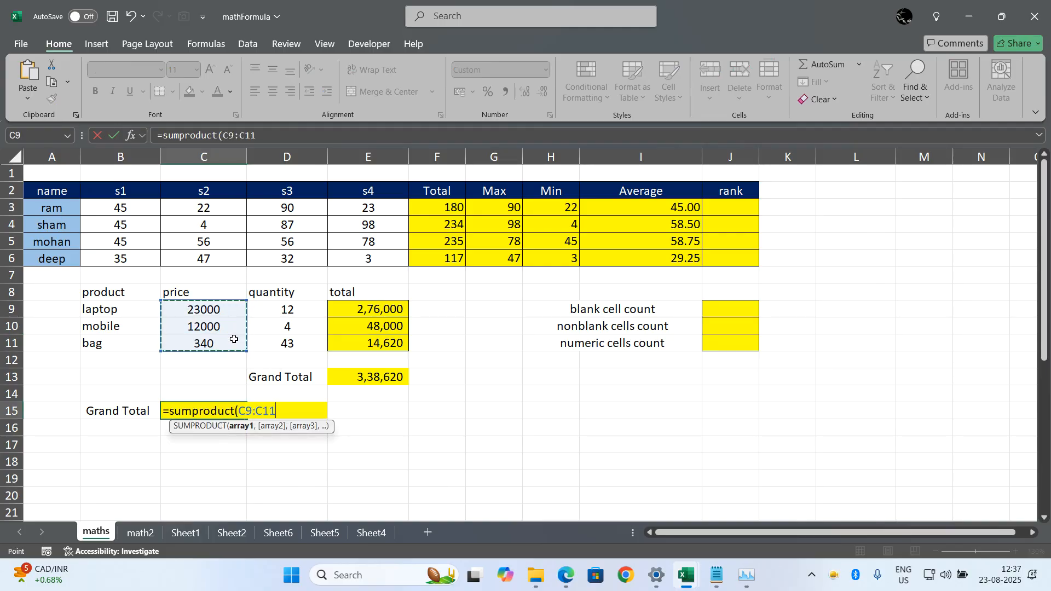
{"action": "type", "text": ","}
{"action": "left_click_drag", "start_coordinate": [292, 311], "coordinate": [294, 338]}
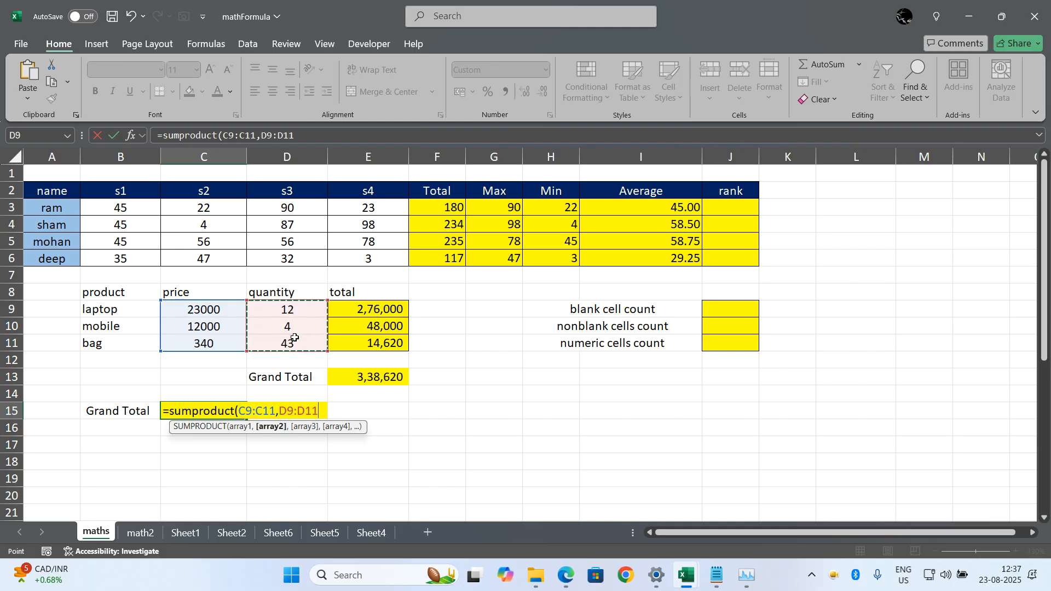
{"action": "type", "text": ")"}
{"action": "key", "text": "Return"}
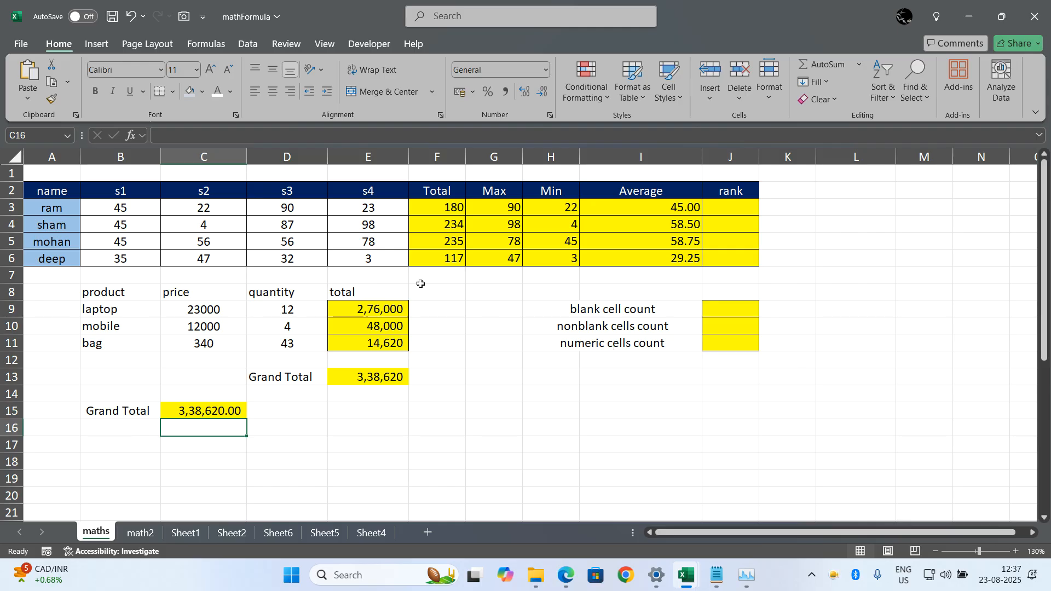
Count the blank cells of the marks table in J9 with the formula =COUNTBLANK(A2:J6).
{"action": "left_click_drag", "start_coordinate": [63, 191], "coordinate": [728, 257]}
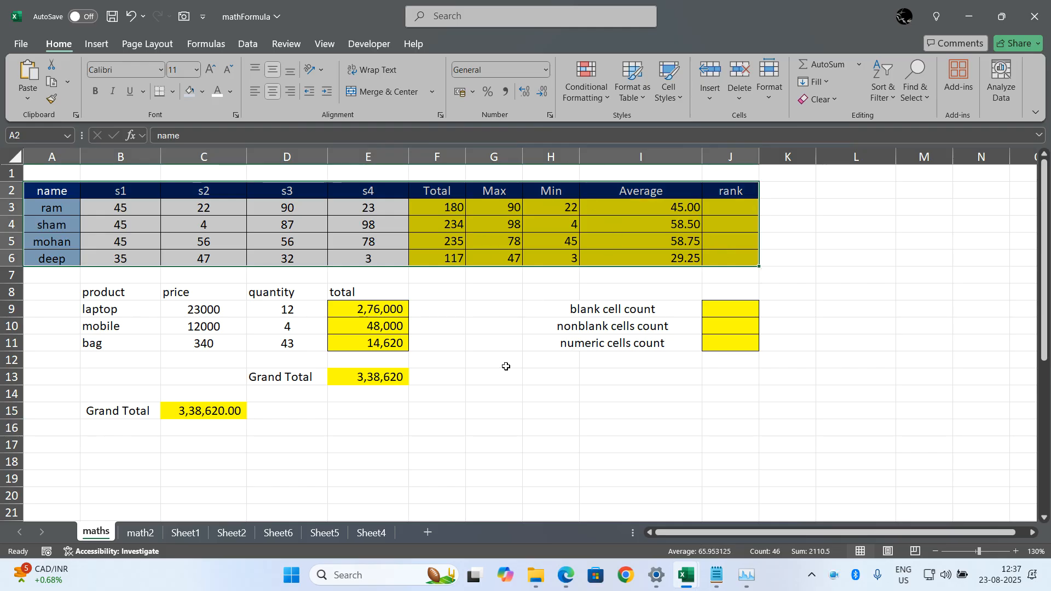
{"action": "left_click", "coordinate": [728, 310]}
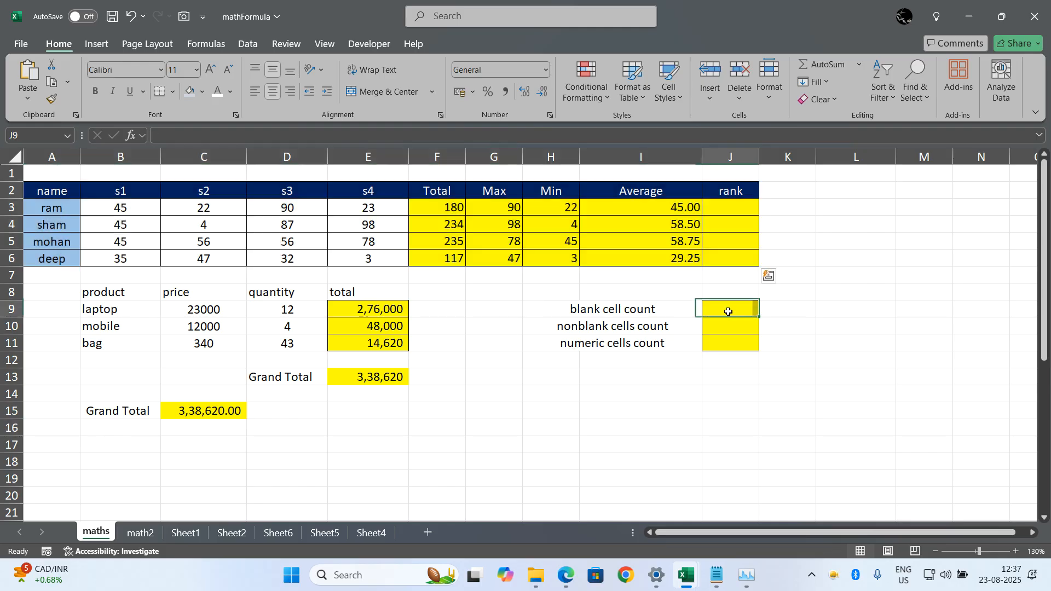
{"action": "type", "text": "="}
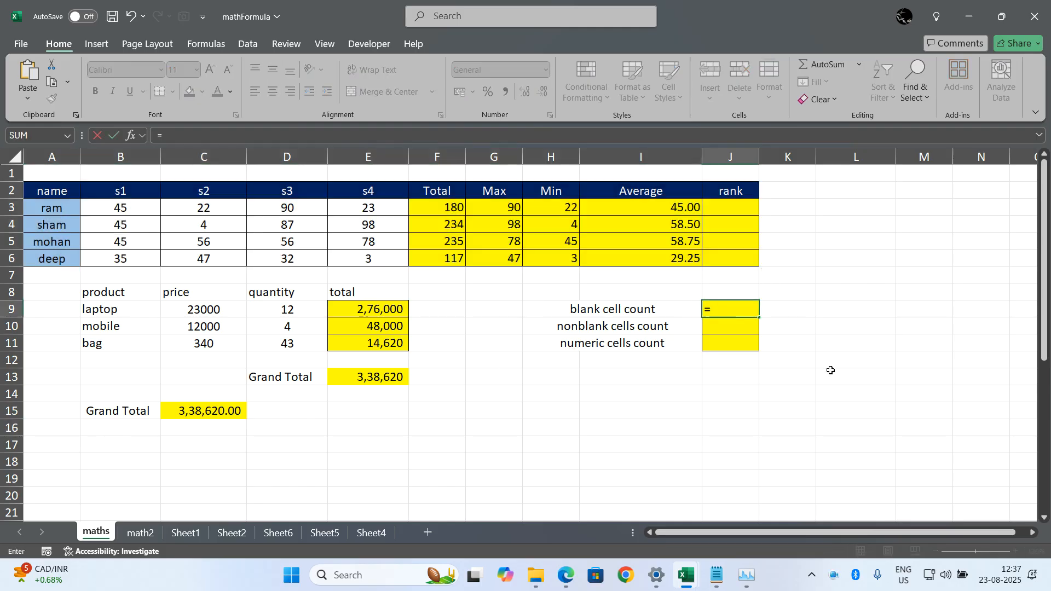
{"action": "type", "text": "countb"}
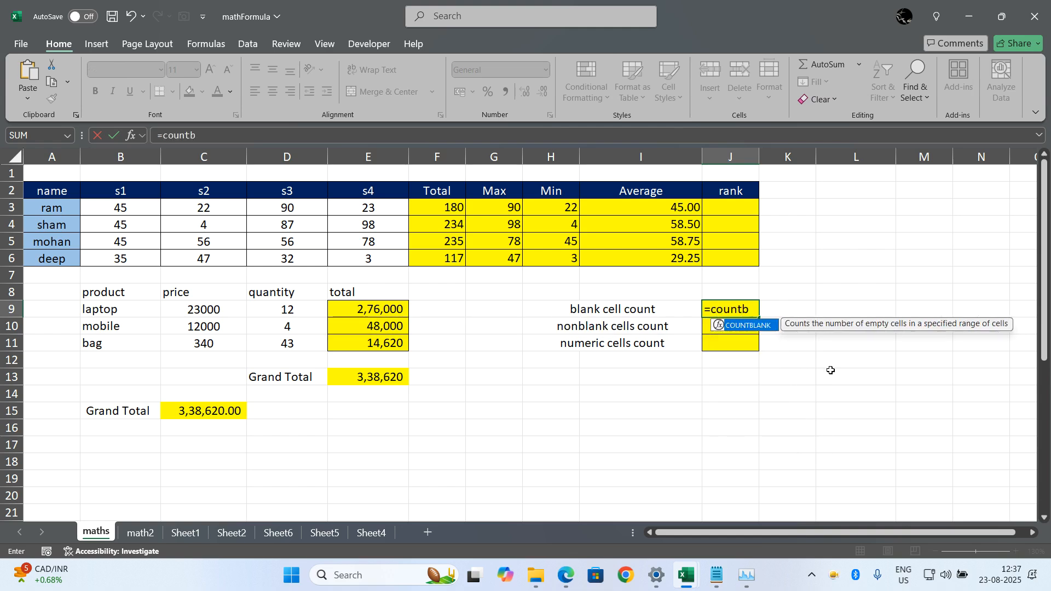
{"action": "type", "text": "lank("}
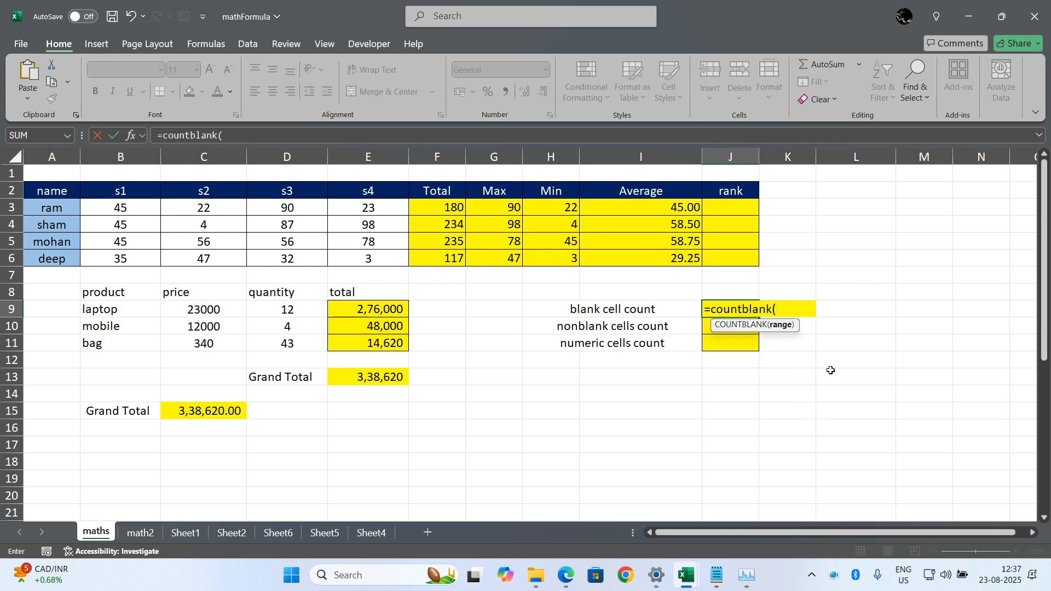
{"action": "key", "text": "BackSpace"}
{"action": "type", "text": "("}
{"action": "left_click_drag", "start_coordinate": [50, 192], "coordinate": [722, 251]}
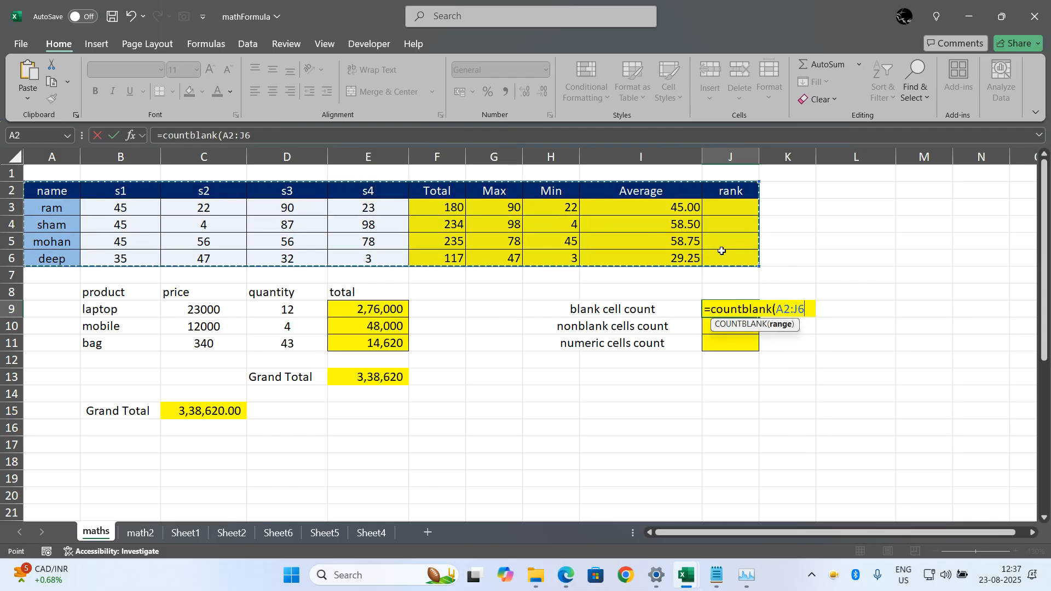
{"action": "type", "text": ")"}
{"action": "key", "text": "Return"}
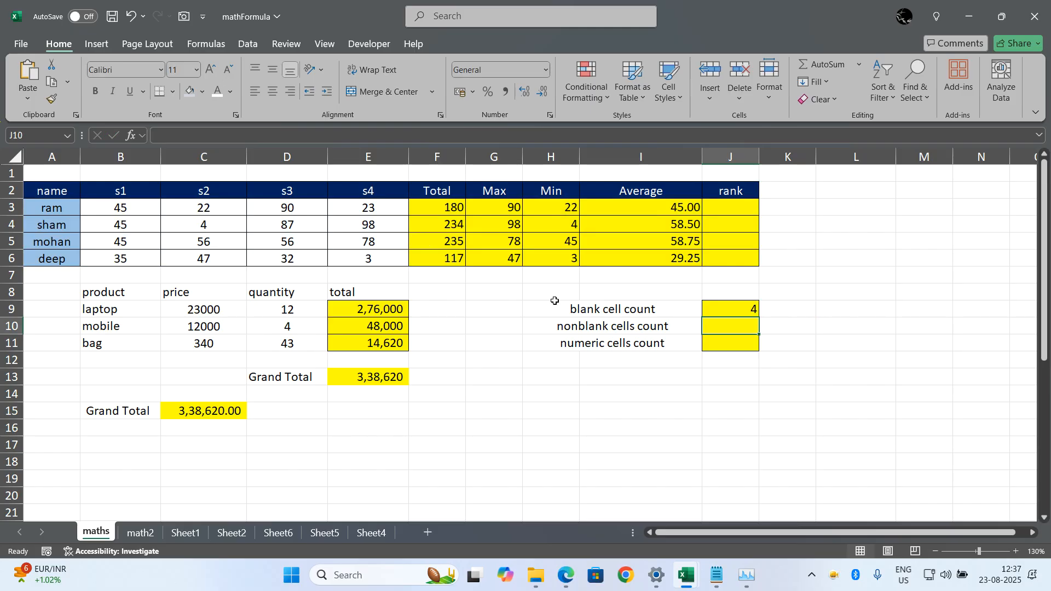
Count the nonblank cells of the marks table in J10 with the formula =COUNTA(A2:J6).
{"action": "type", "text": "="}
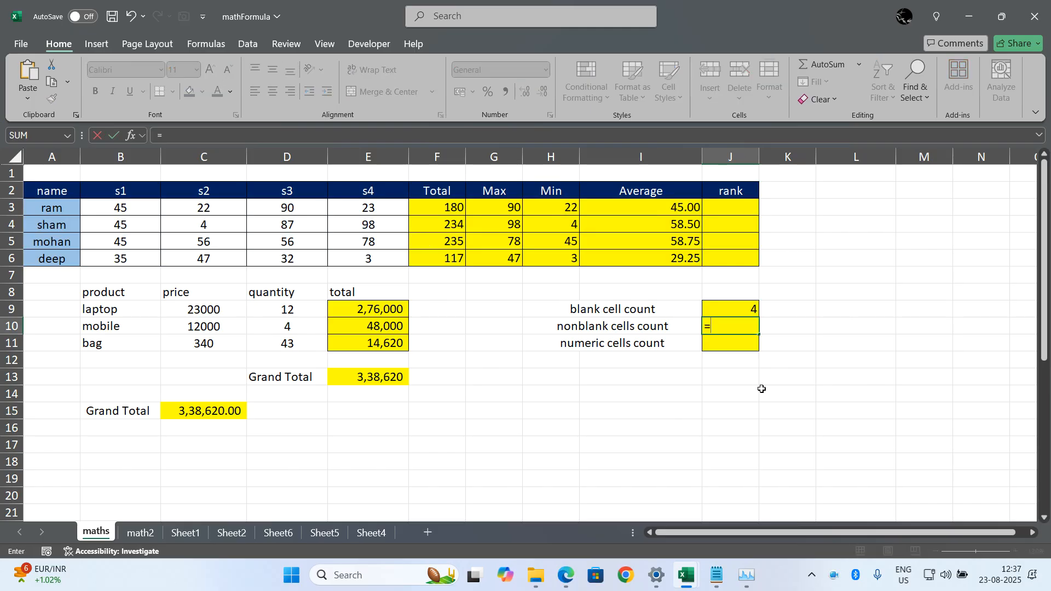
{"action": "type", "text": "counta("}
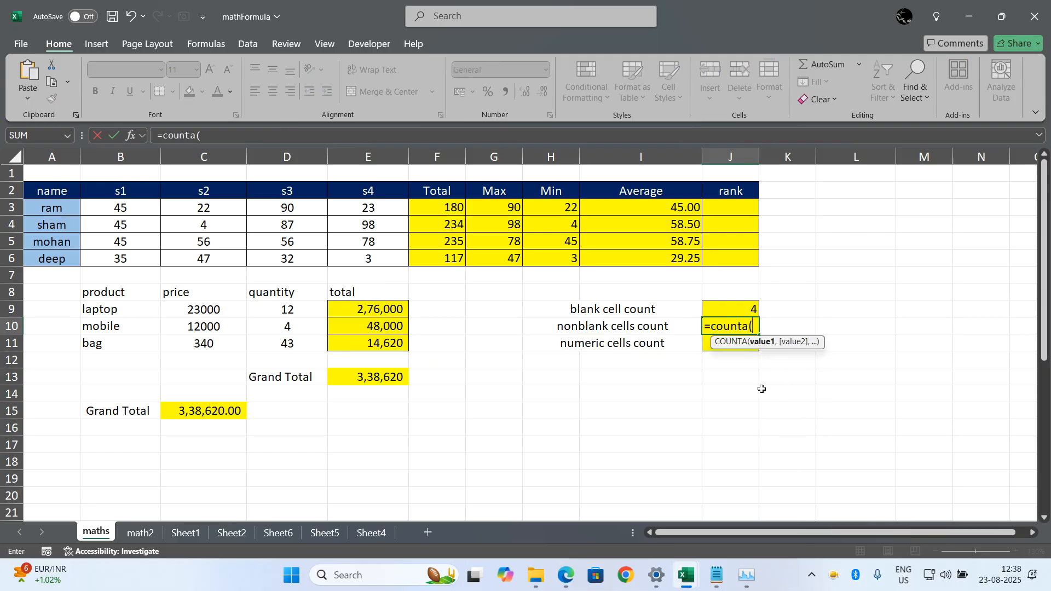
{"action": "left_click_drag", "start_coordinate": [65, 190], "coordinate": [706, 253]}
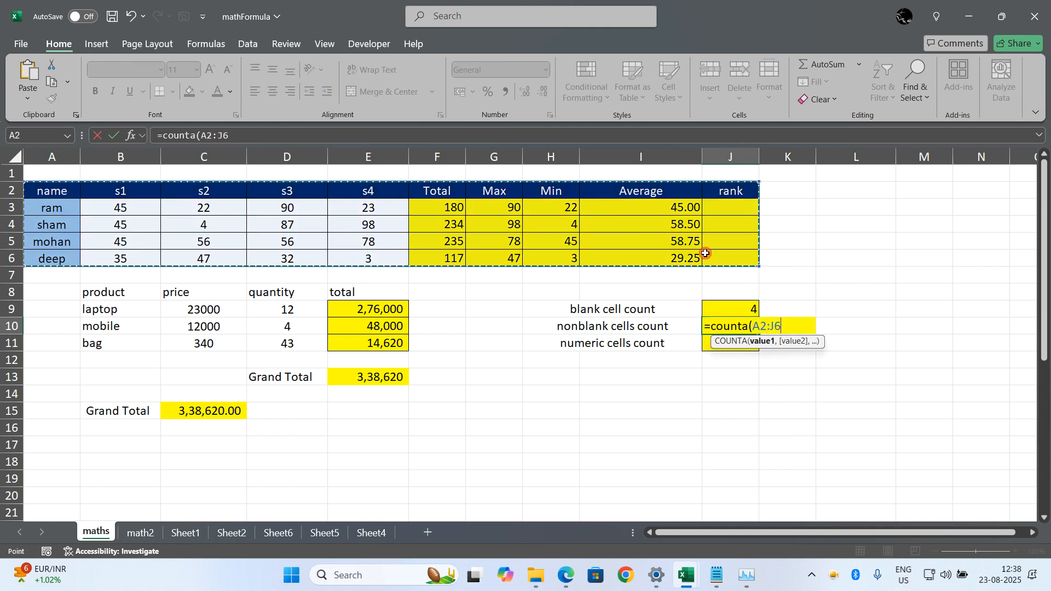
{"action": "type", "text": ")"}
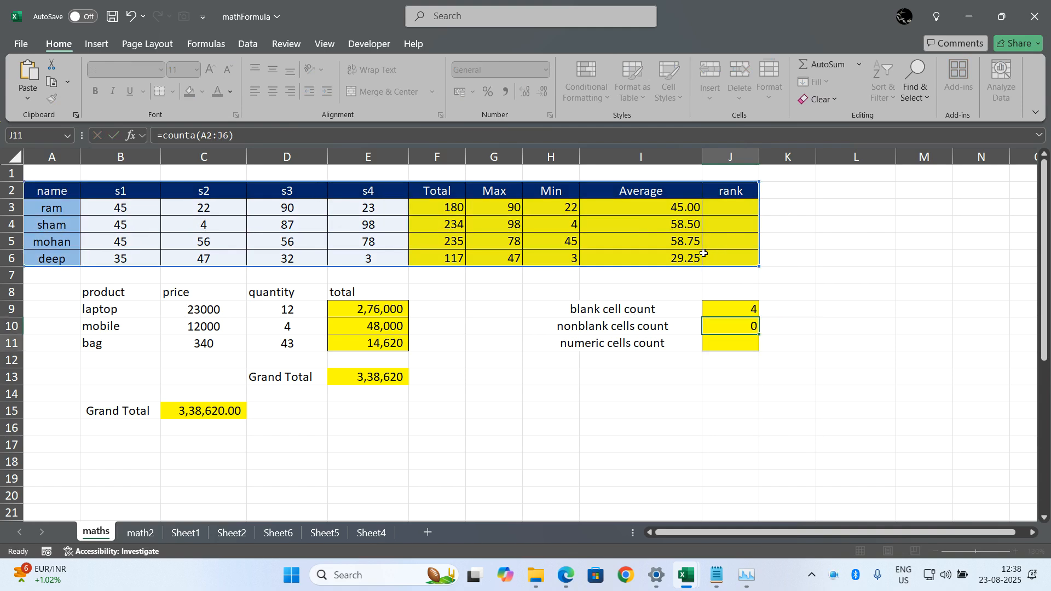
{"action": "key", "text": "Return"}
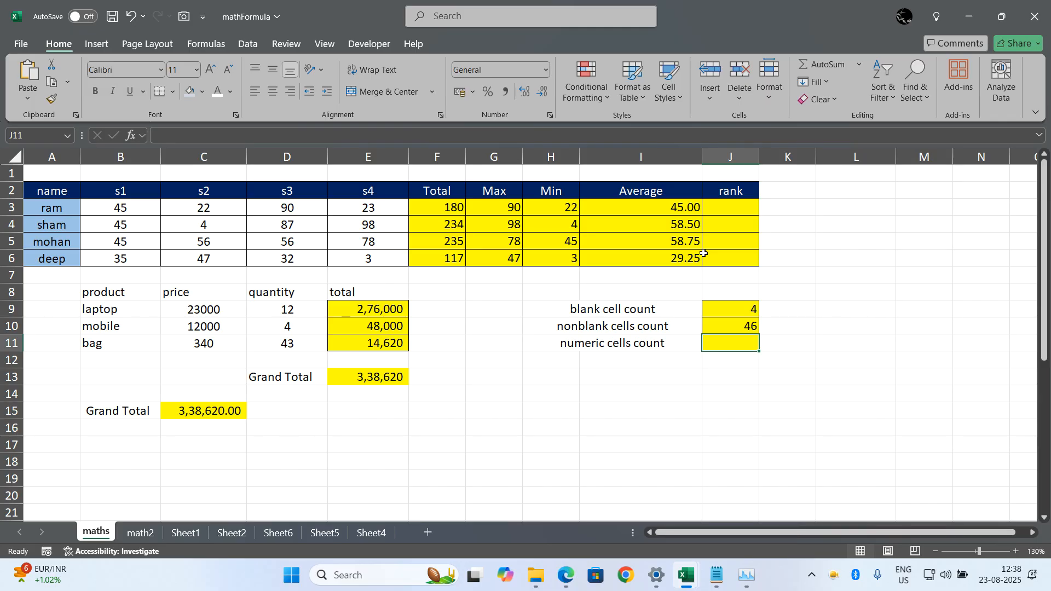
Count the numeric cells in J11 with the formula =COUNT(I2:J6), and review the blank cell count formula in J9.
{"action": "type", "text": "=co"}
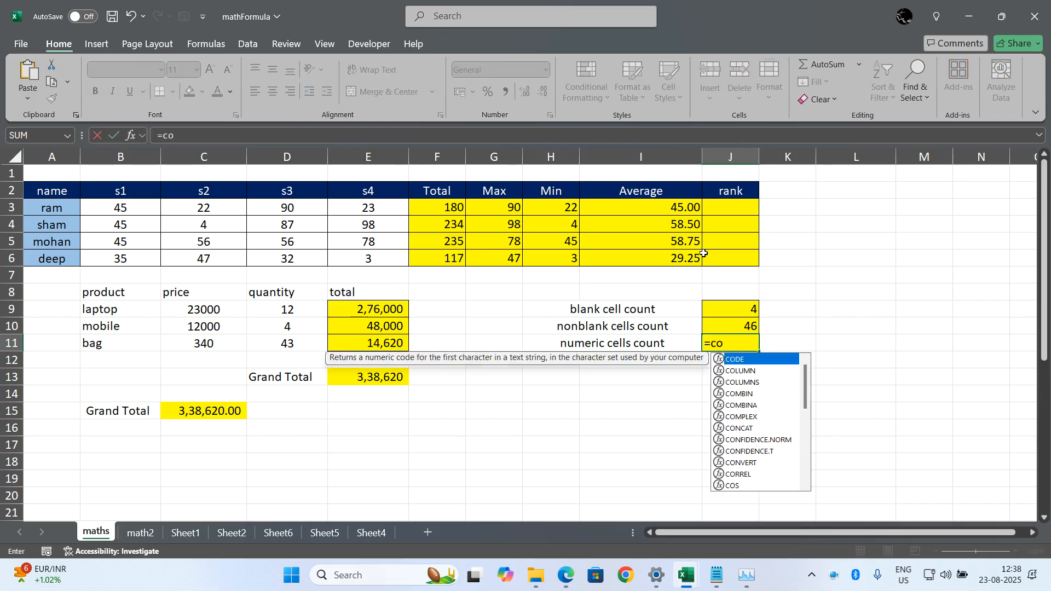
{"action": "type", "text": "unt("}
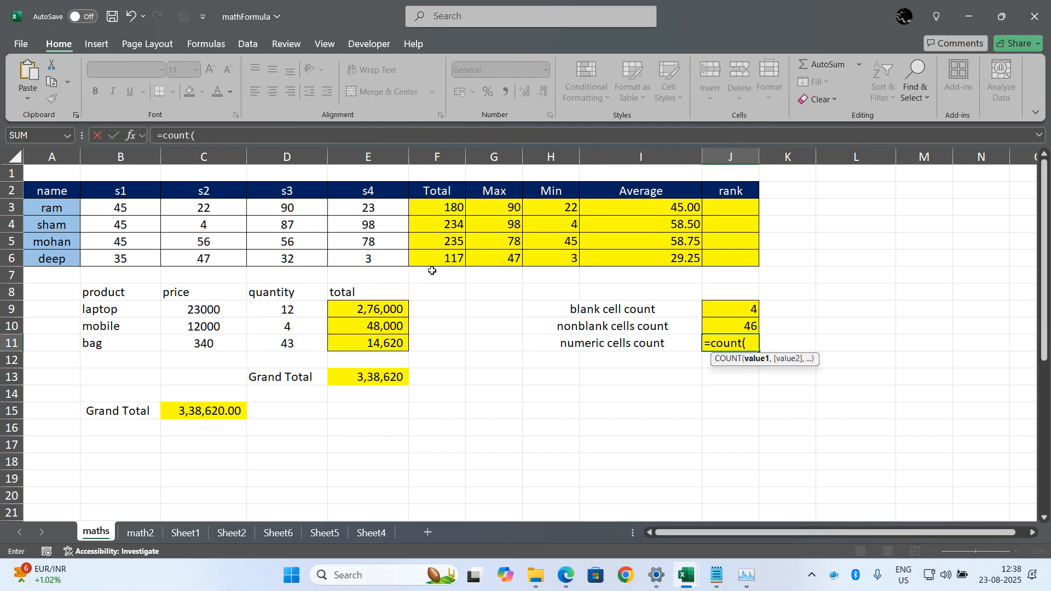
{"action": "left_click_drag", "start_coordinate": [607, 192], "coordinate": [745, 258]}
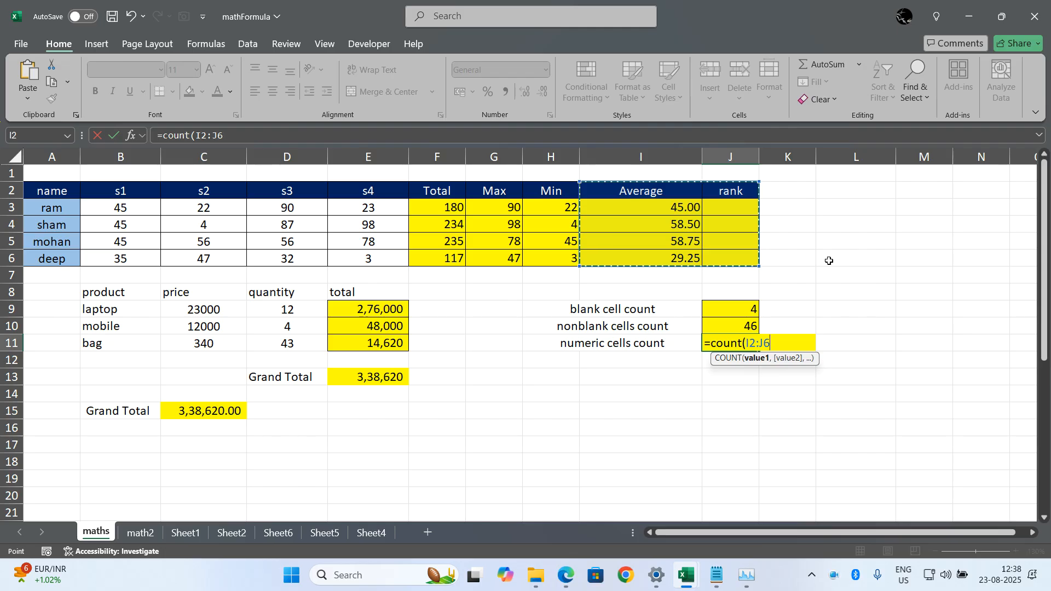
{"action": "type", "text": ")"}
{"action": "key", "text": "Return"}
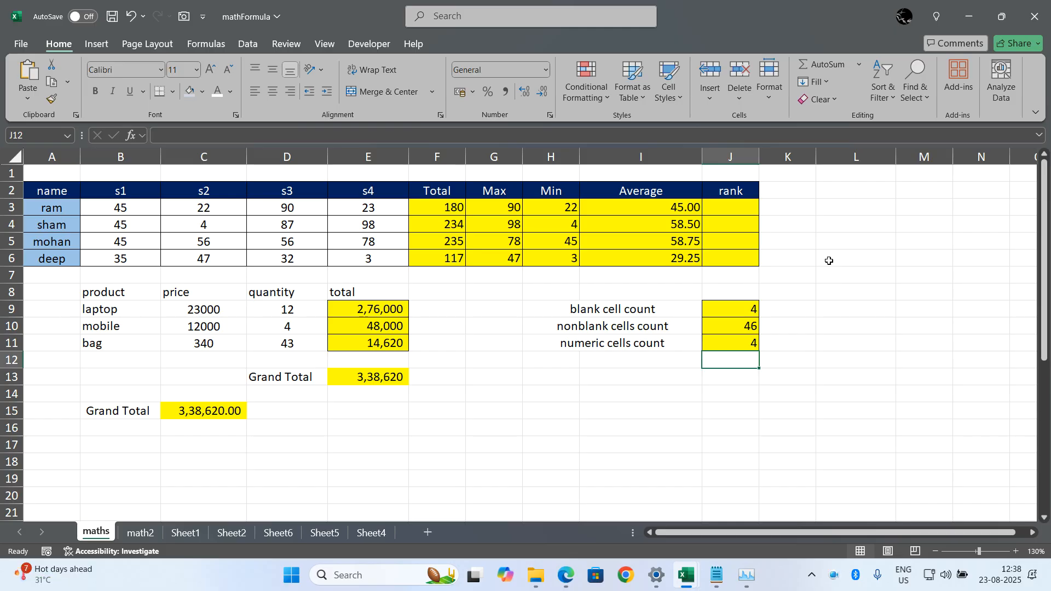
{"action": "double_click", "coordinate": [744, 310]}
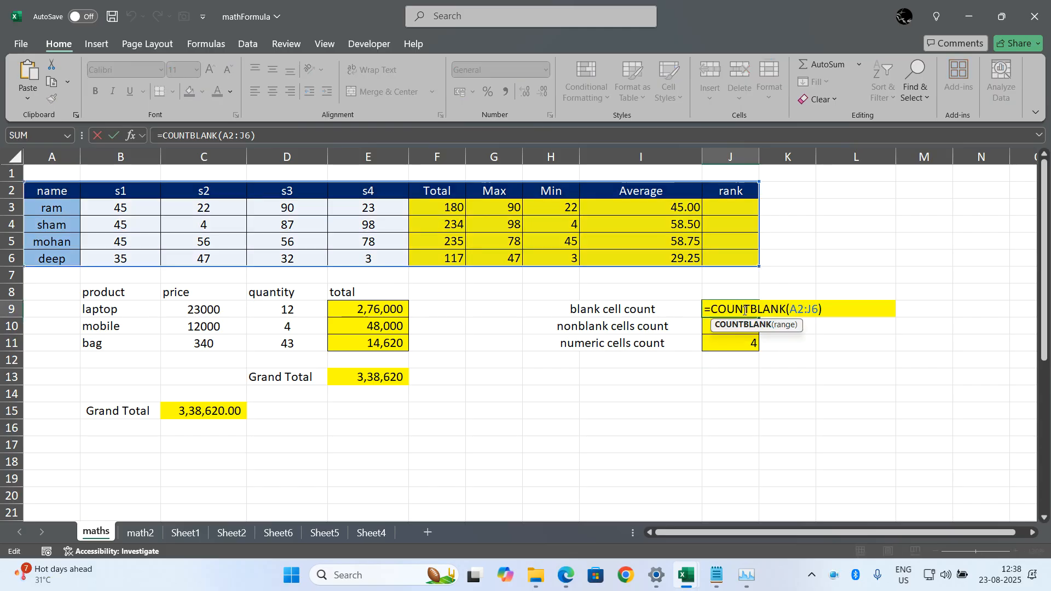
{"action": "key", "text": "Escape"}
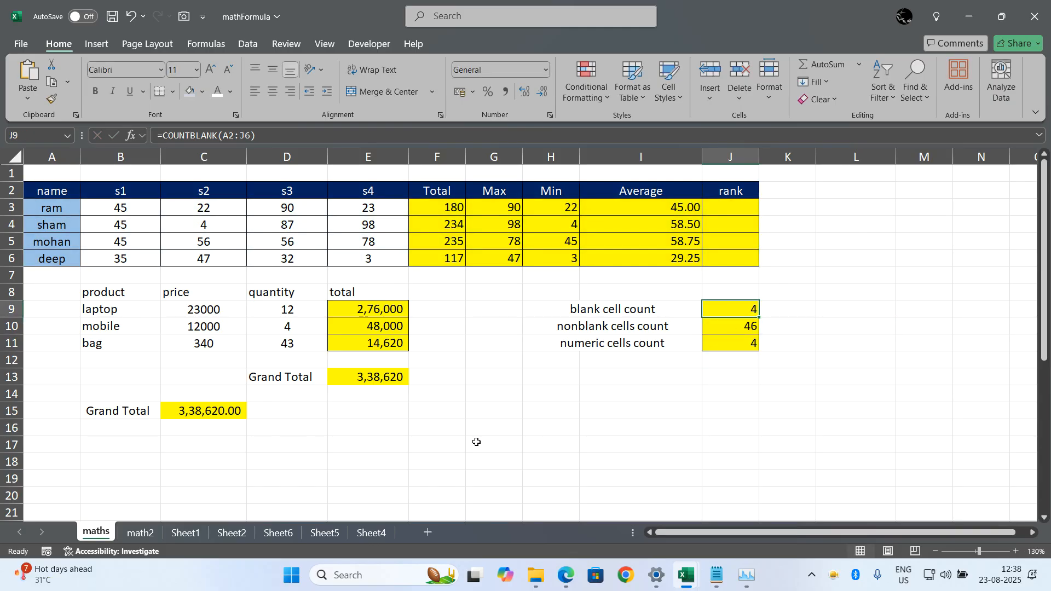
On the math2 sheet, clear the old results from the ranges O5:P12 and H17:M22.
{"action": "left_click", "coordinate": [141, 532]}
{"action": "left_click_drag", "start_coordinate": [646, 220], "coordinate": [711, 313]}
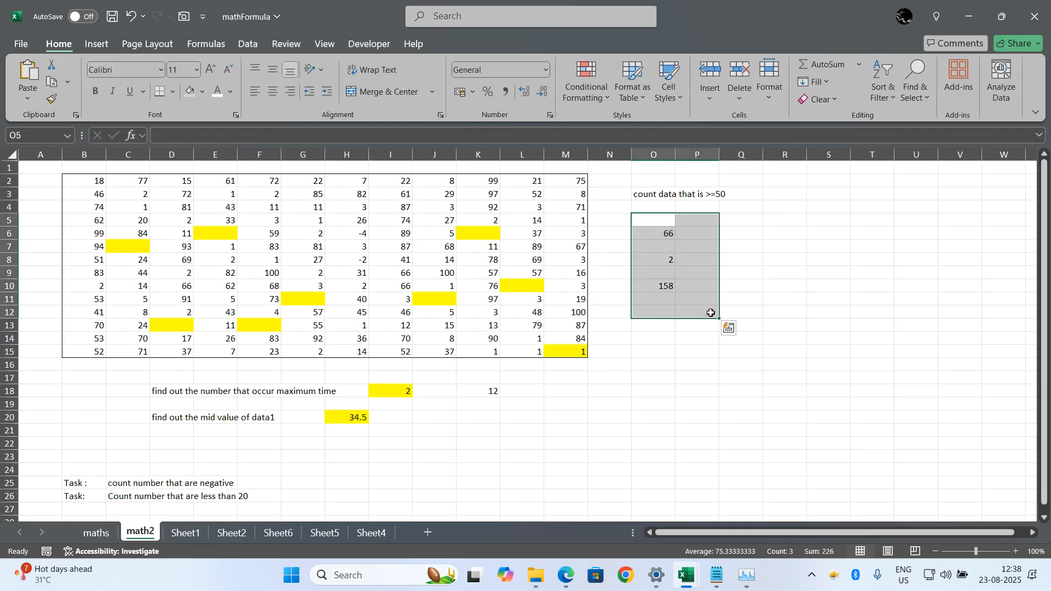
{"action": "key", "text": "Delete"}
{"action": "left_click_drag", "start_coordinate": [366, 377], "coordinate": [570, 441]}
{"action": "key", "text": "Delete"}
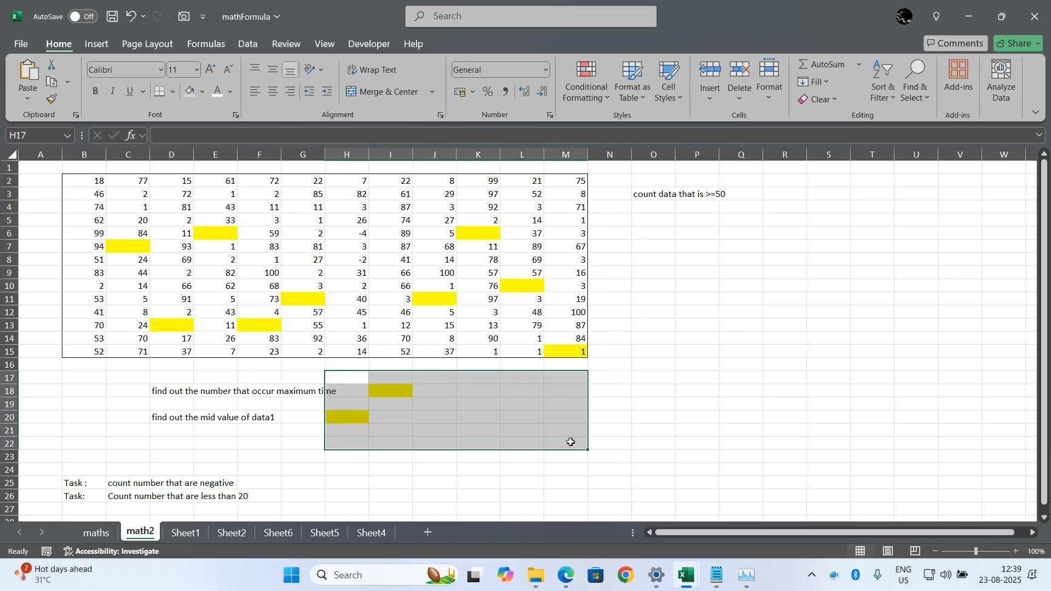
{"action": "left_click", "coordinate": [660, 390]}
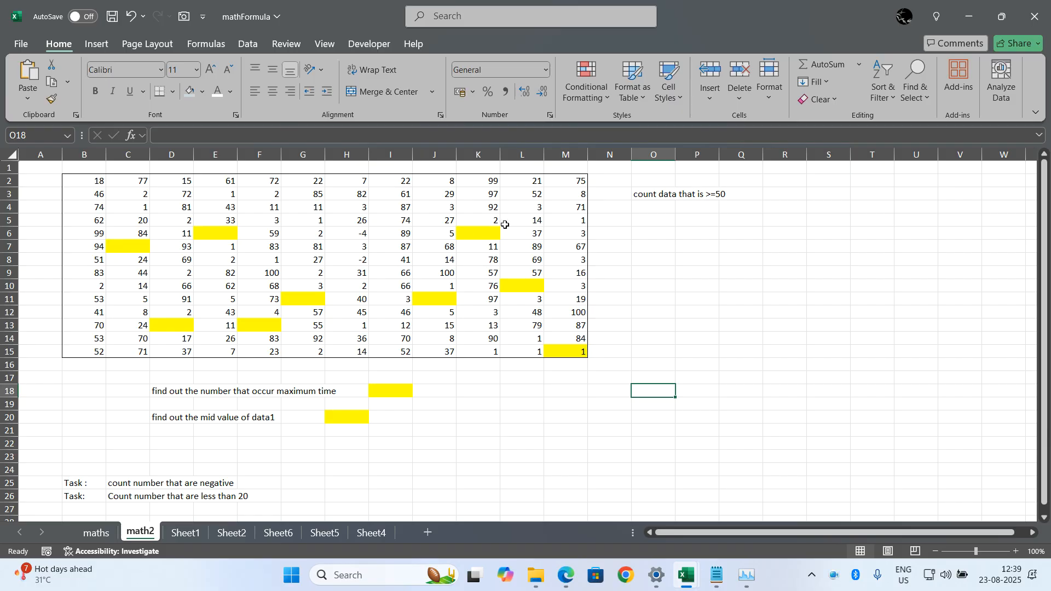
Count the numbers of at least 50 in O5 with the formula =COUNTIF(B2:M15,">=50").
{"action": "left_click", "coordinate": [656, 219]}
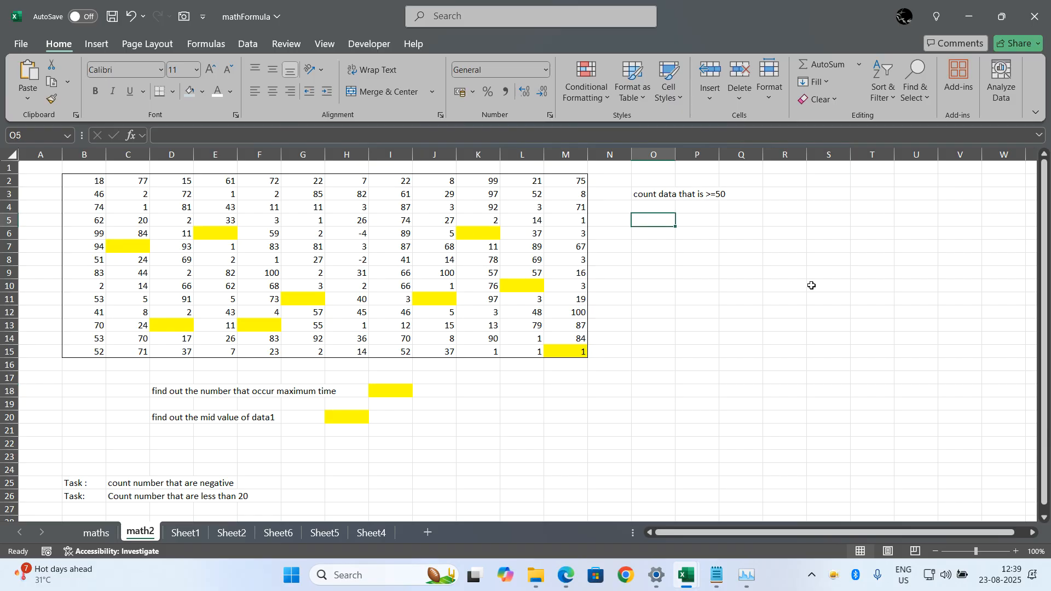
{"action": "type", "text": "=cou"}
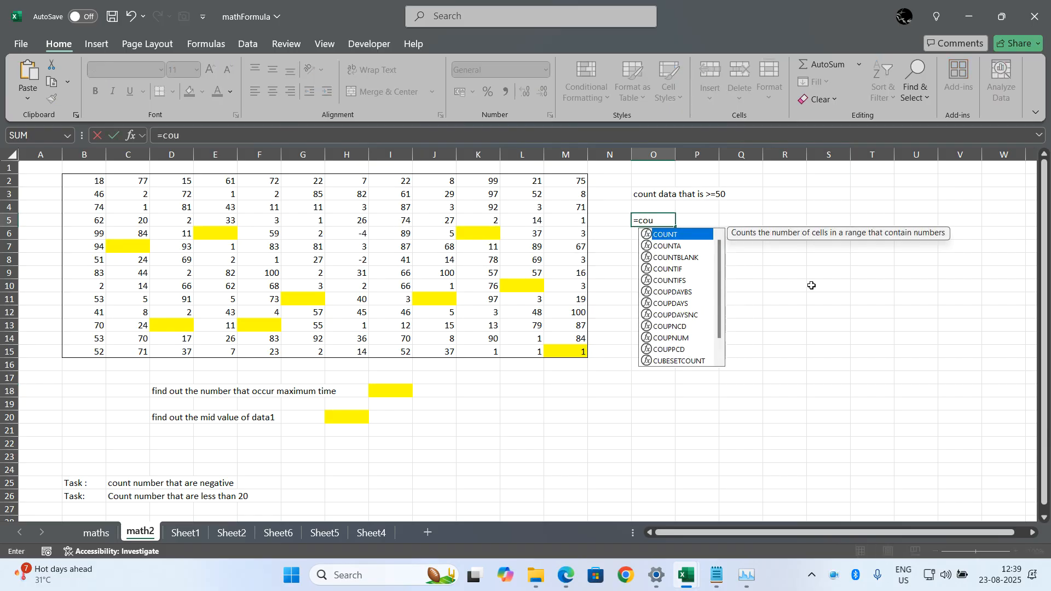
{"action": "type", "text": "ntif("}
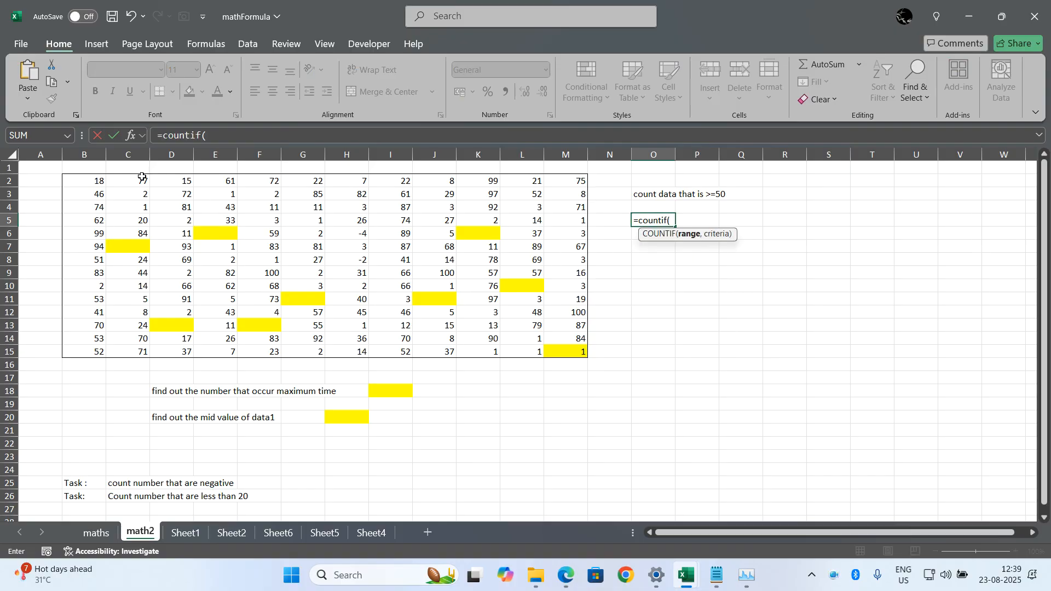
{"action": "left_click_drag", "start_coordinate": [99, 181], "coordinate": [564, 349]}
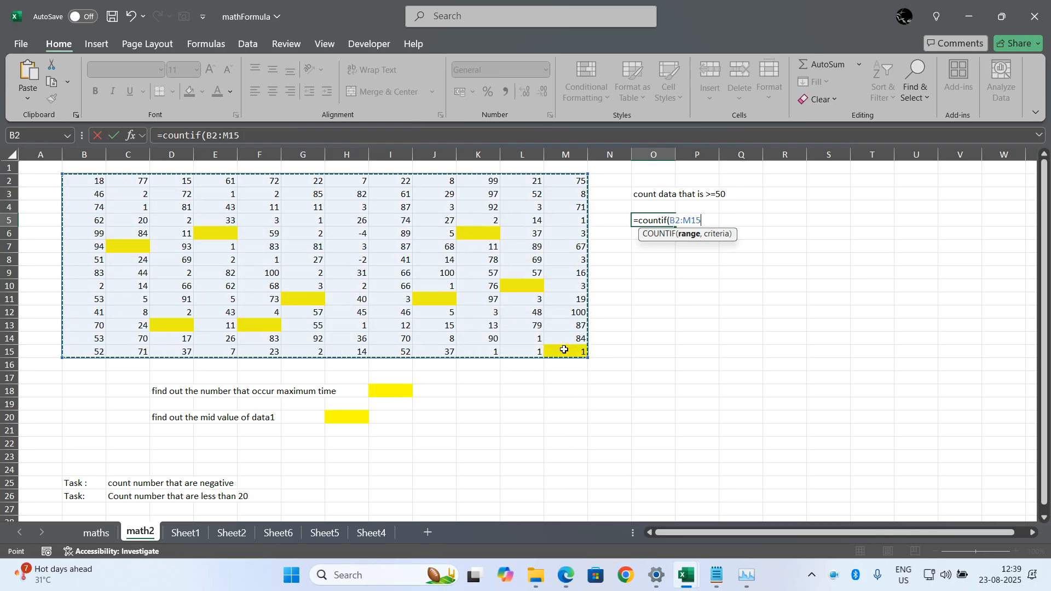
{"action": "type", "text": ","}
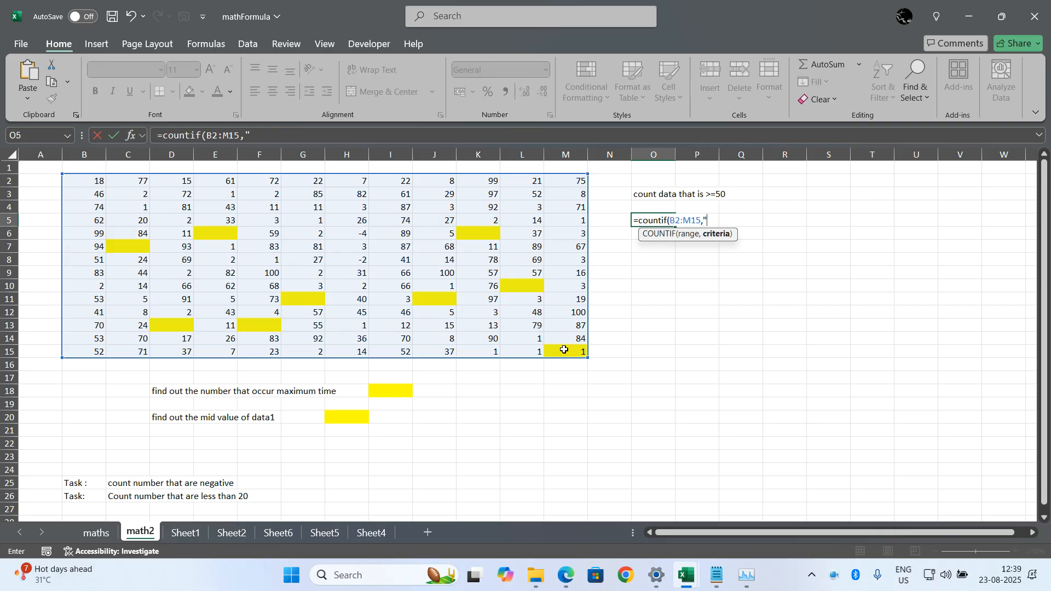
{"action": "type", "text": "\">=50\")"}
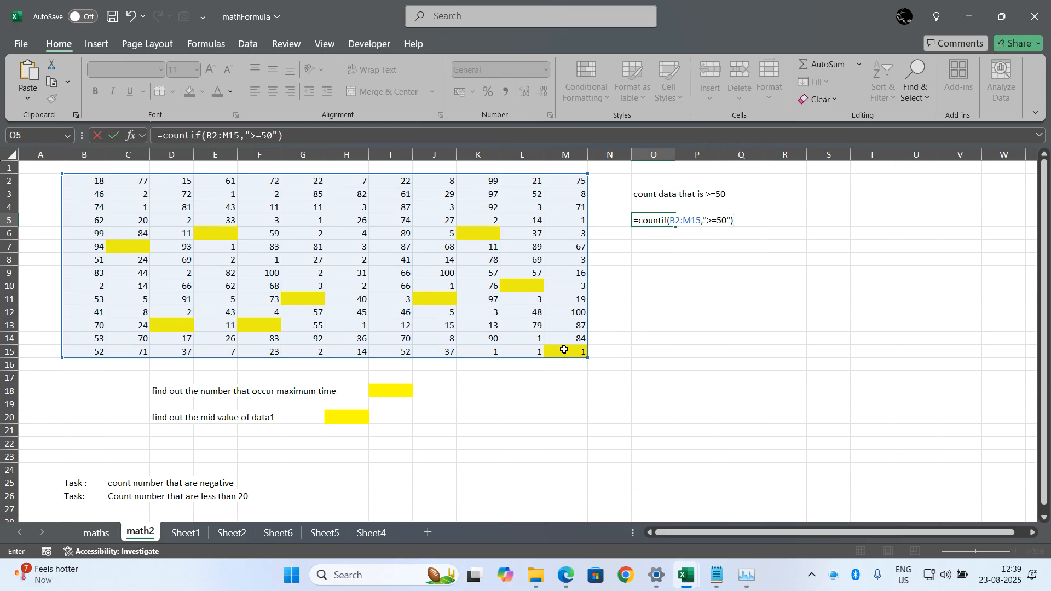
{"action": "key", "text": "Return"}
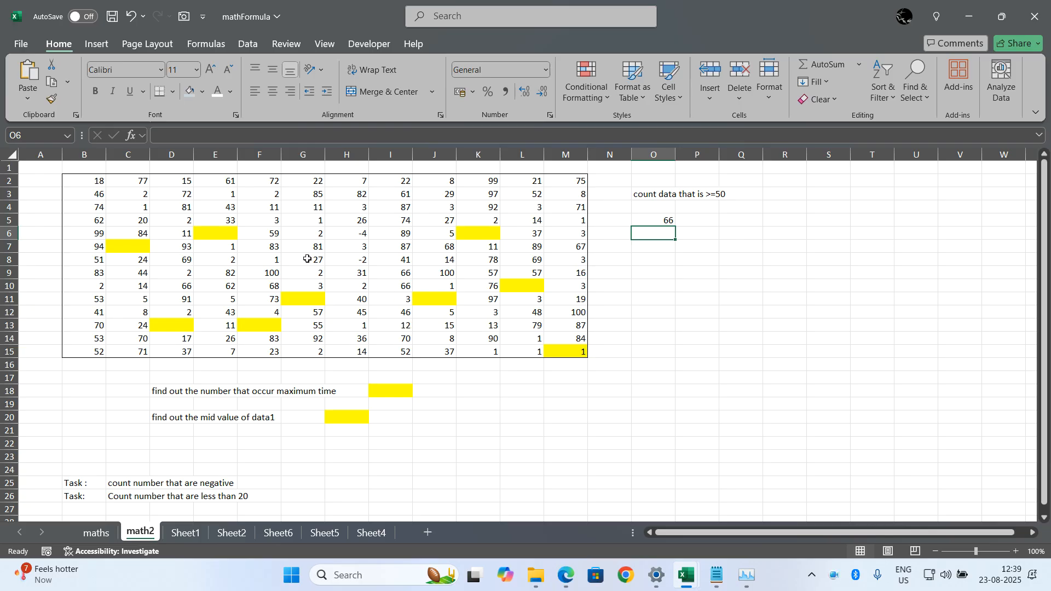
Change the number in cell F5 of the data block to 76.
{"action": "left_click", "coordinate": [267, 221]}
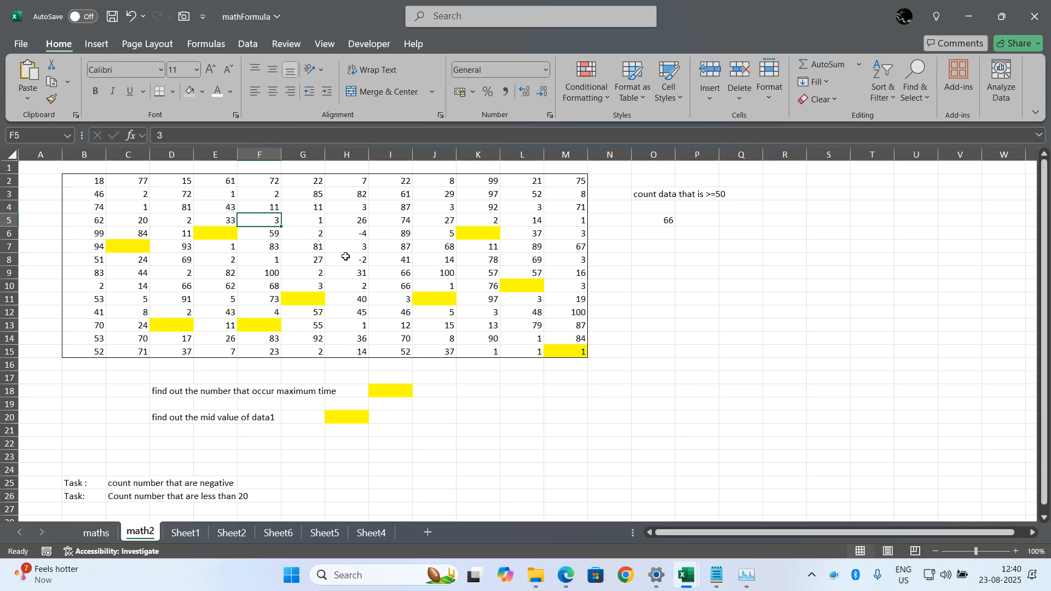
{"action": "scroll", "coordinate": [493, 242], "scroll_direction": "right", "scroll_amount": 1}
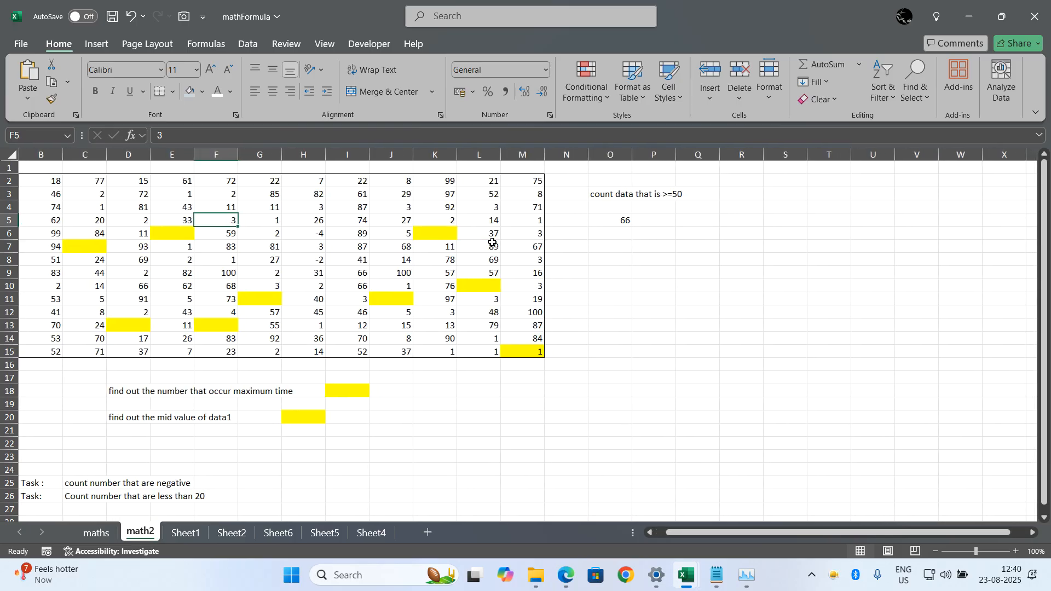
{"action": "scroll", "coordinate": [492, 242], "scroll_direction": "left", "scroll_amount": 1}
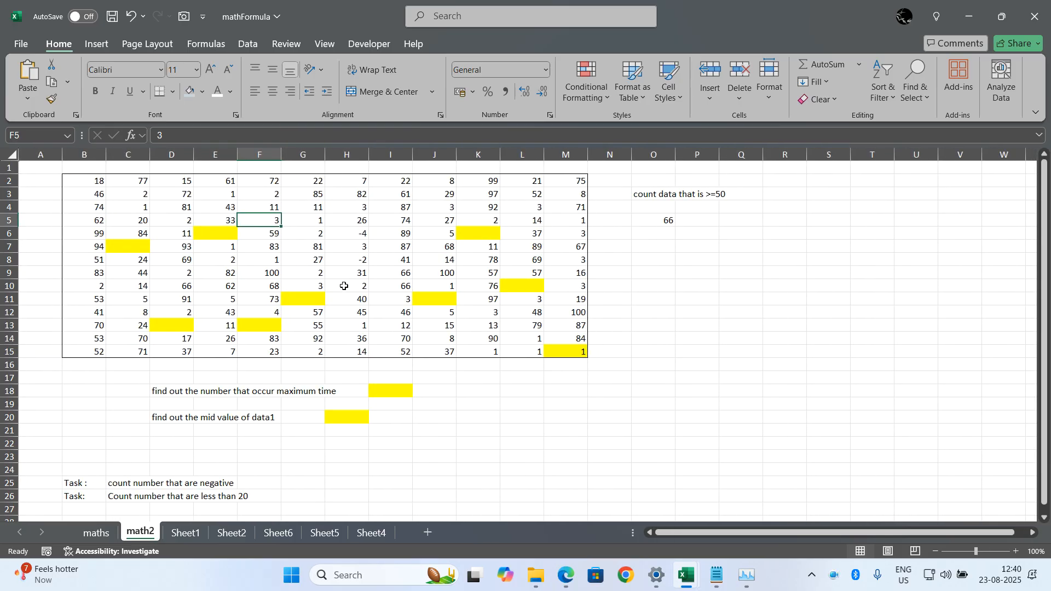
{"action": "type", "text": "76"}
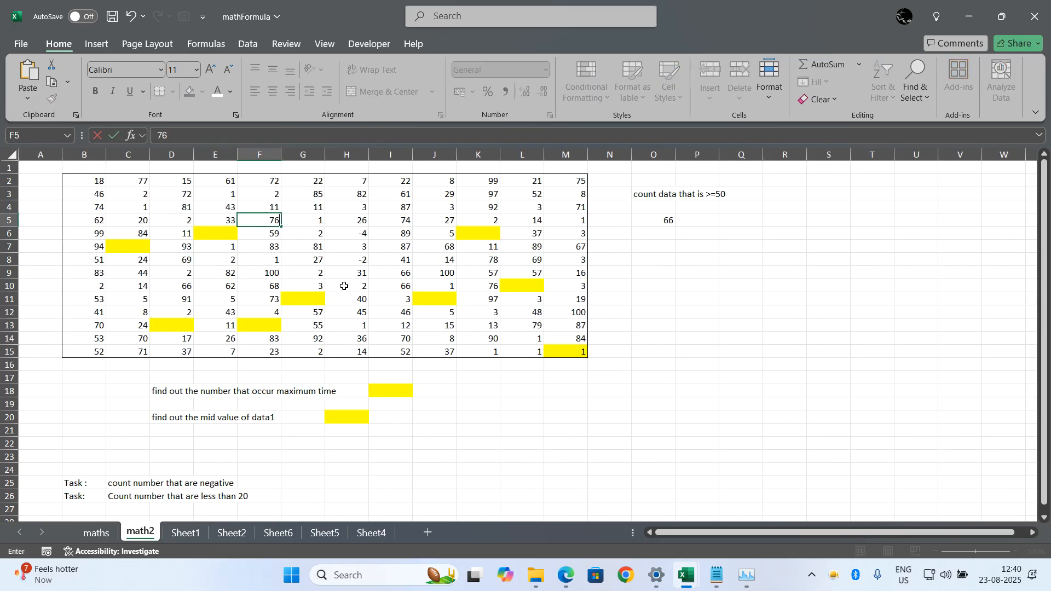
{"action": "key", "text": "Return"}
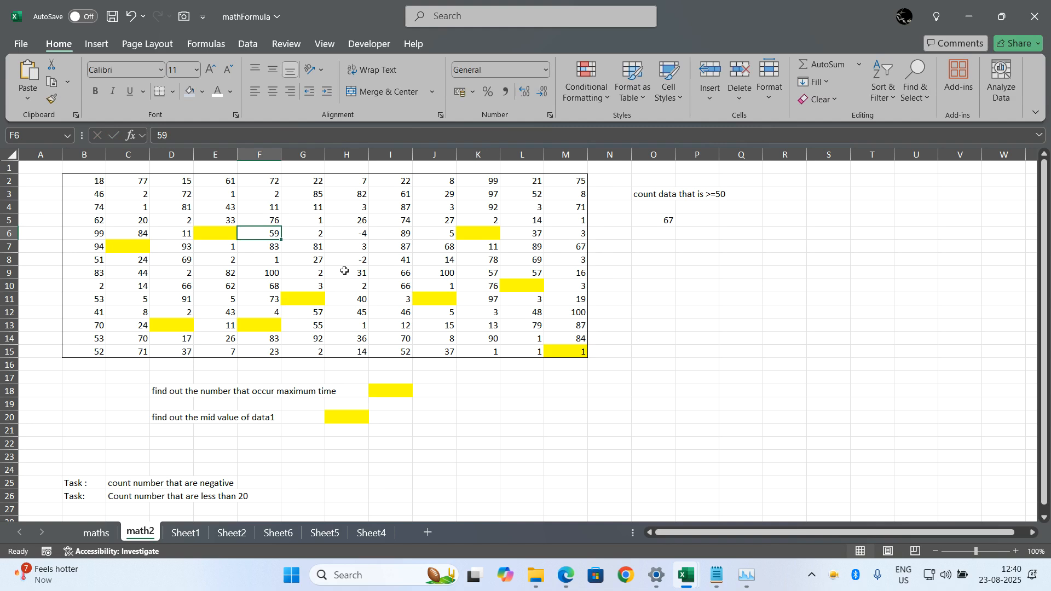
Count the negative numbers of the data block in O7 with the formula =COUNTIF(B2:M15,"<0").
{"action": "left_click", "coordinate": [651, 246]}
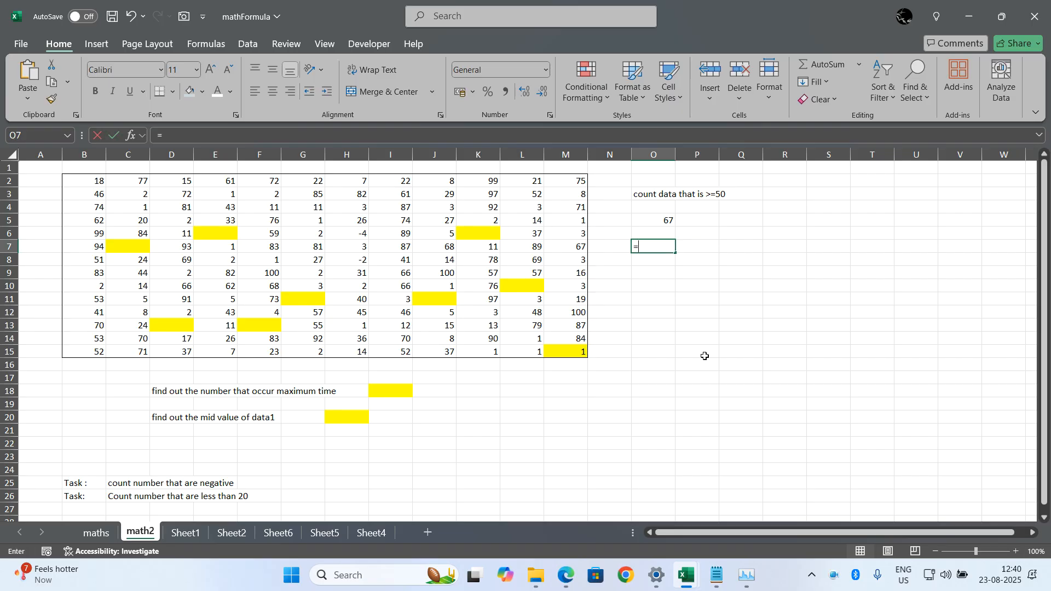
{"action": "type", "text": "="}
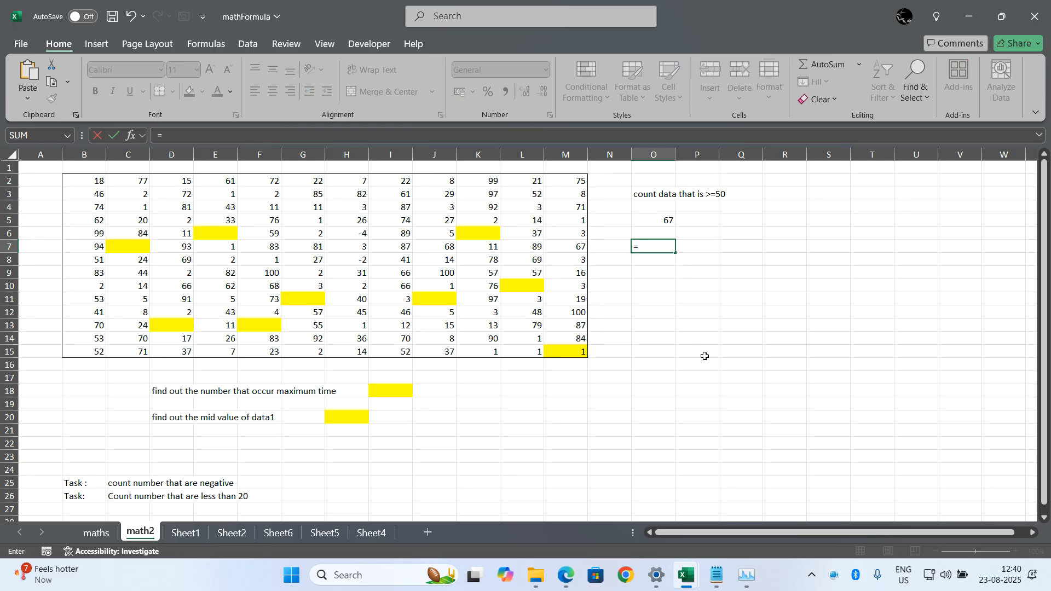
{"action": "type", "text": "c"}
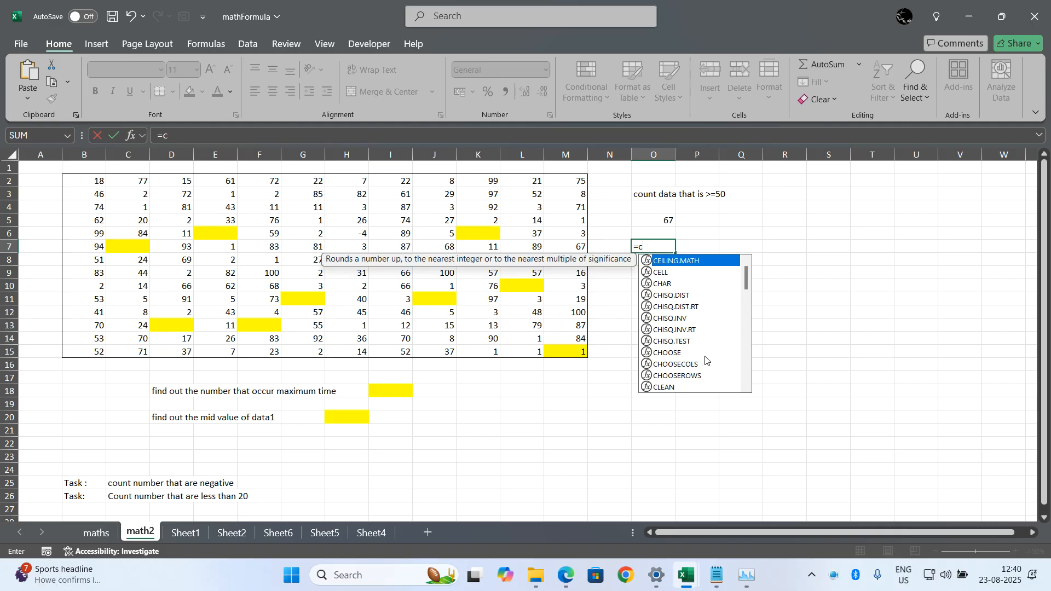
{"action": "type", "text": "ountif("}
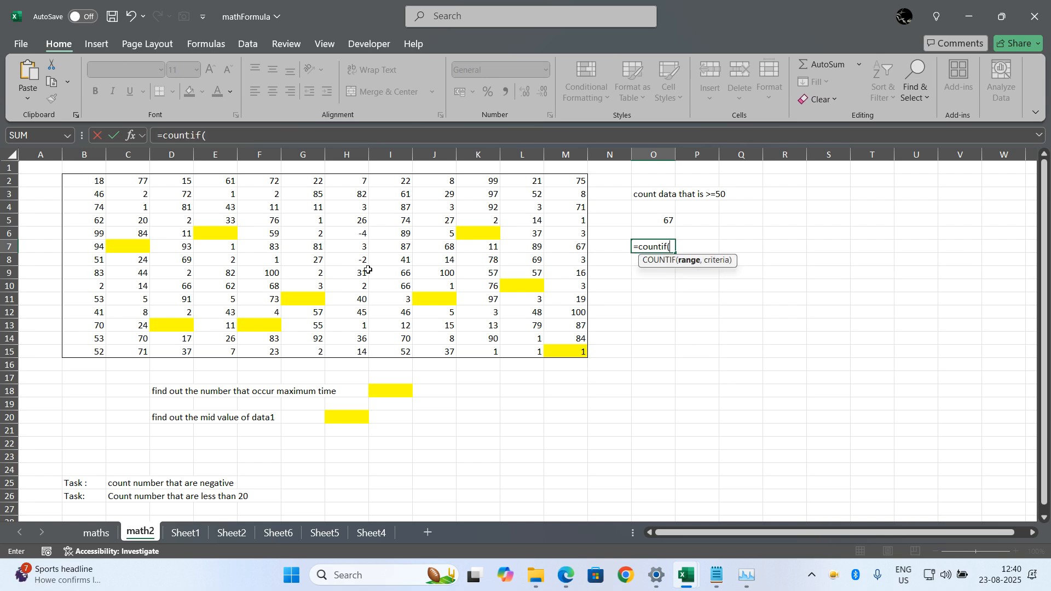
{"action": "left_click_drag", "start_coordinate": [83, 182], "coordinate": [581, 353]}
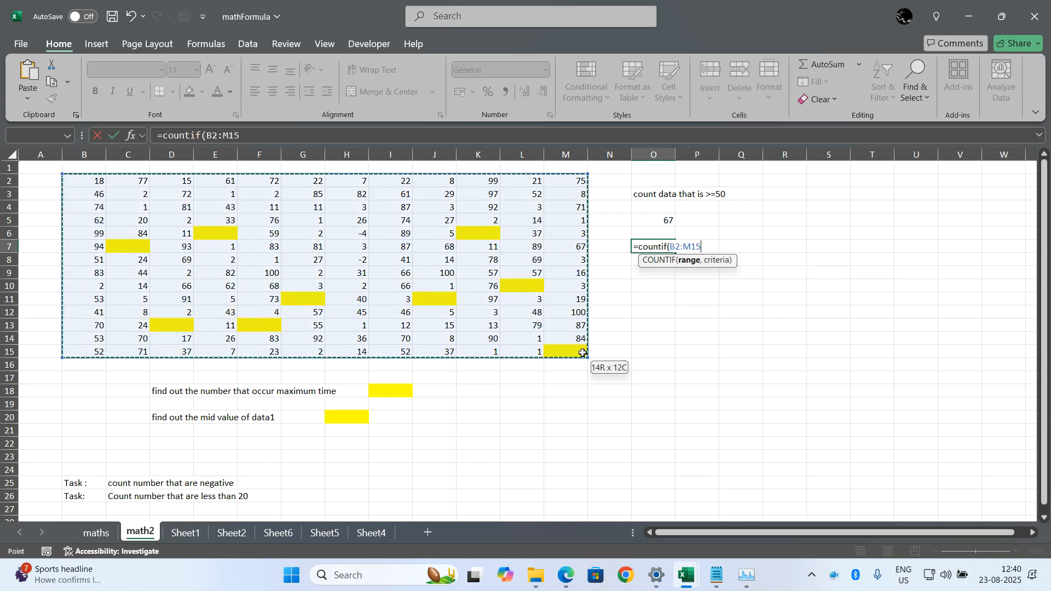
{"action": "type", "text": ",\"<0\")"}
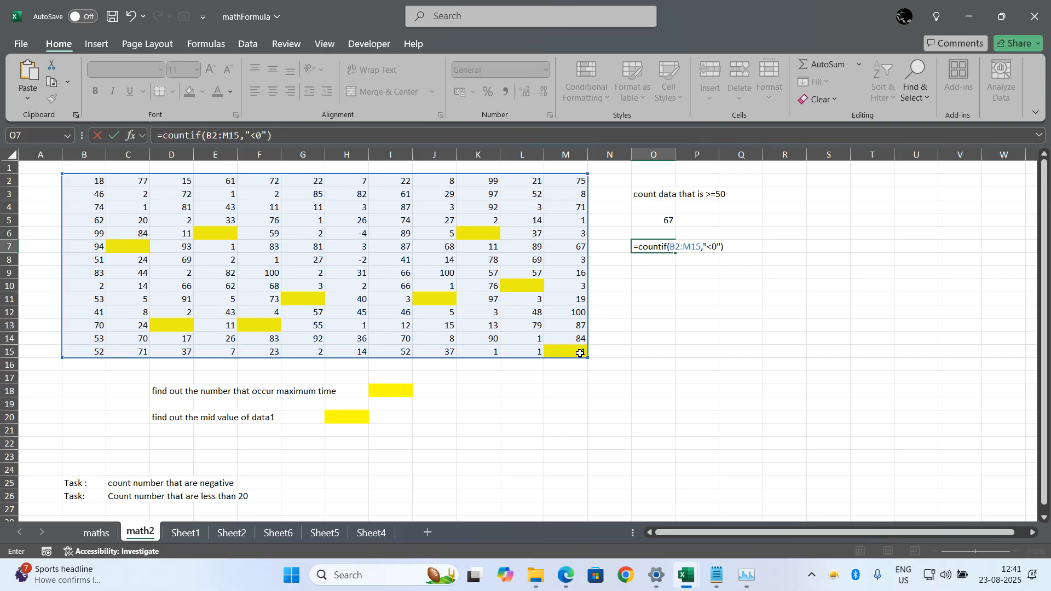
{"action": "key", "text": "Return"}
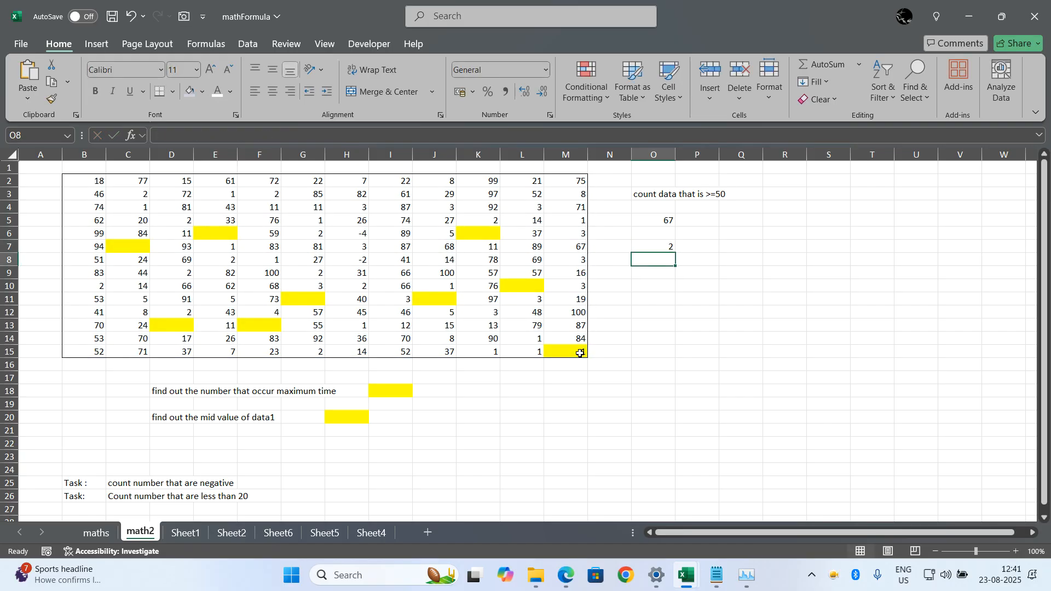
Count the positive numbers of the data block in O10 with the formula =COUNTIF(B2:M15,">0").
{"action": "left_click", "coordinate": [662, 283]}
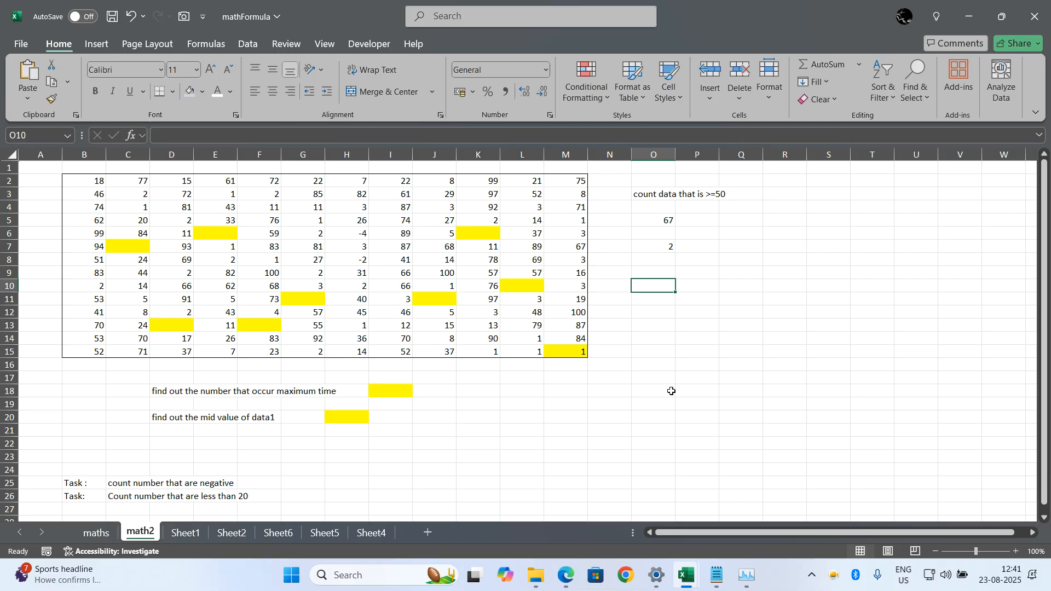
{"action": "type", "text": "=cou"}
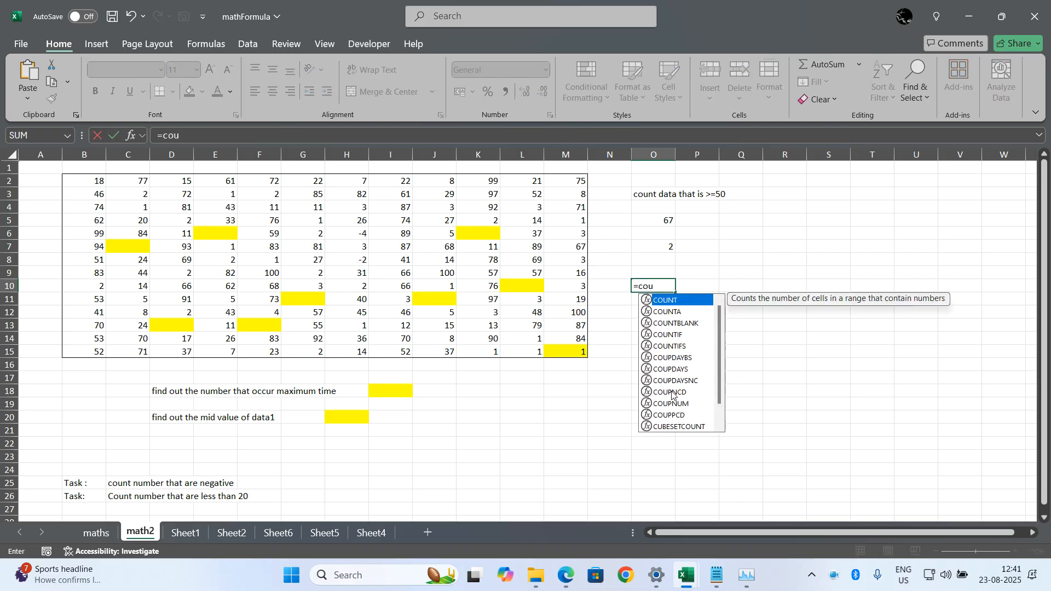
{"action": "type", "text": "nit"}
{"action": "key", "text": "BackSpace"}
{"action": "key", "text": "BackSpace"}
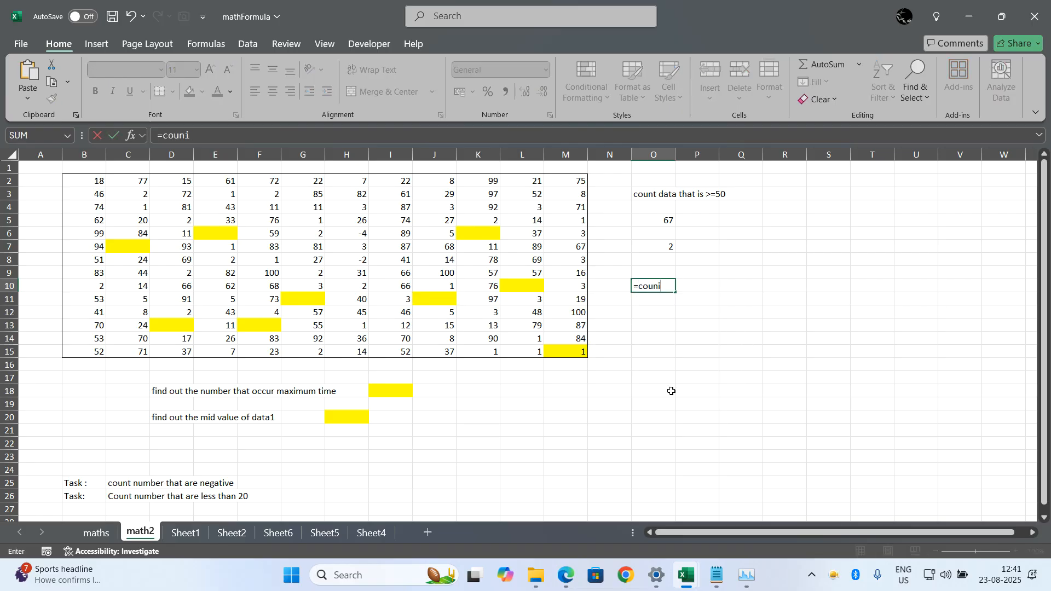
{"action": "type", "text": "tif("}
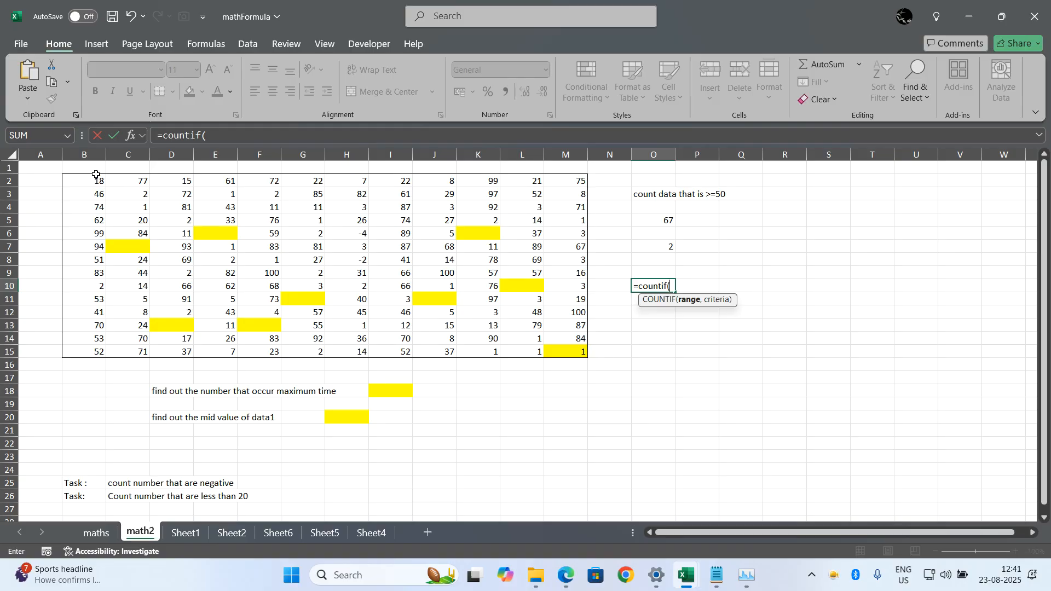
{"action": "left_click_drag", "start_coordinate": [88, 183], "coordinate": [572, 347]}
{"action": "type", "text": ",\">0\")"}
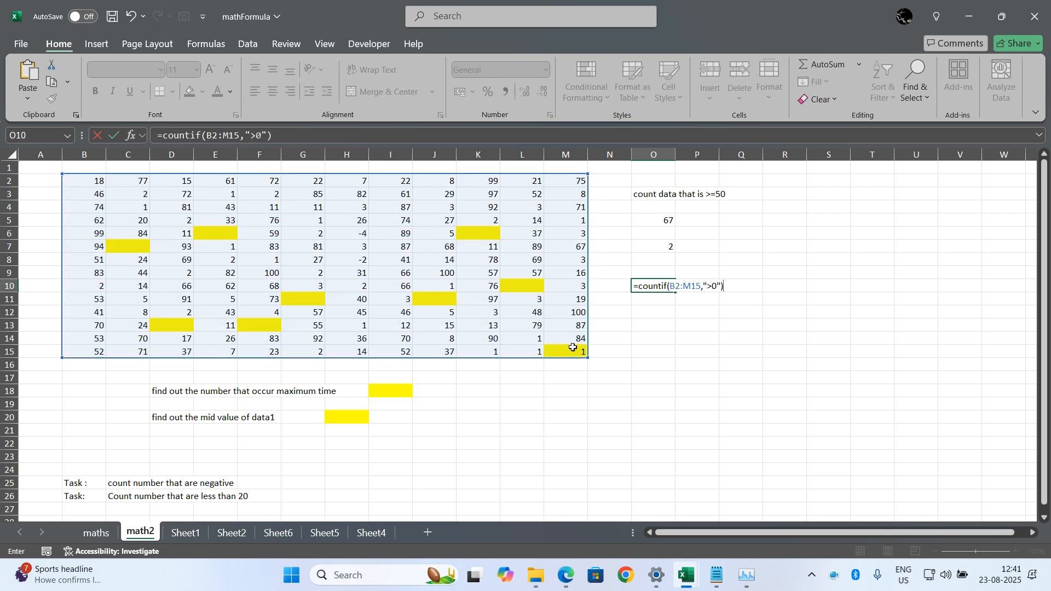
{"action": "key", "text": "Return"}
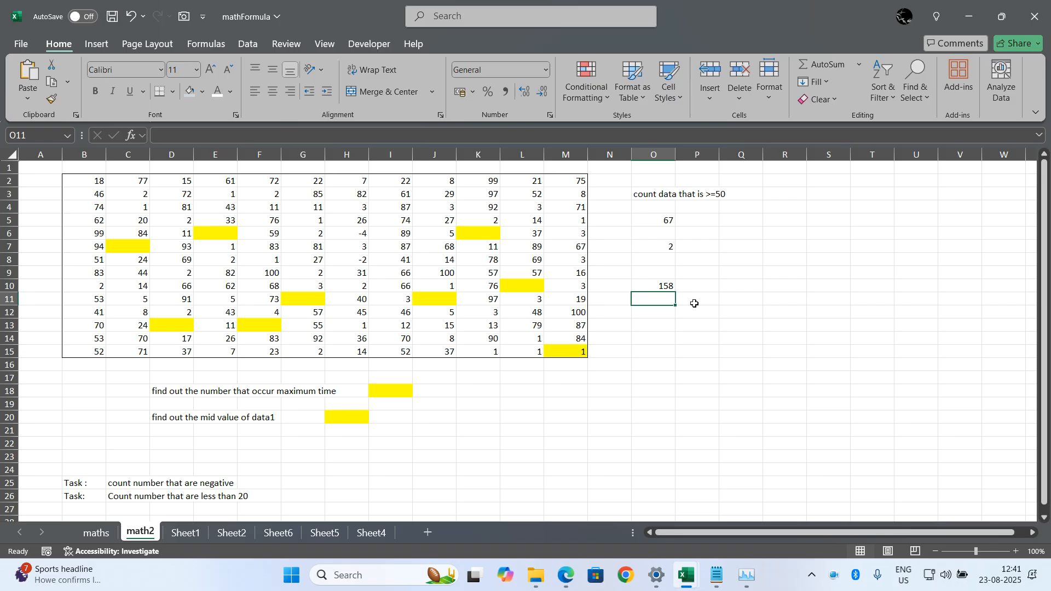
Try to count the numbers from 50 to 70 in R5 with the formula =COUNTIF(B2:M15,">=50<=70").
{"action": "left_click", "coordinate": [744, 255]}
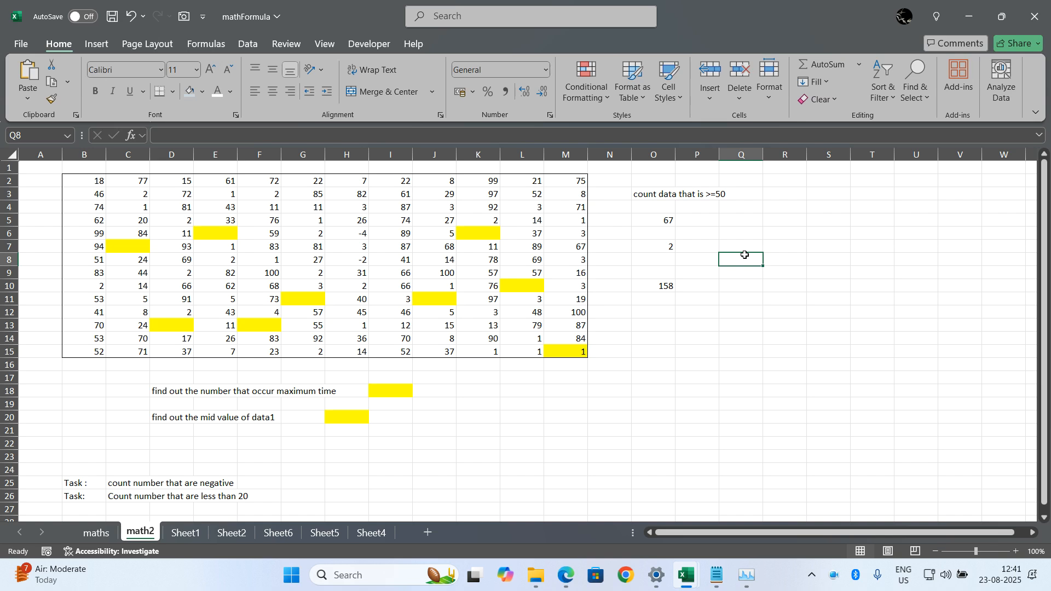
{"action": "left_click", "coordinate": [768, 224]}
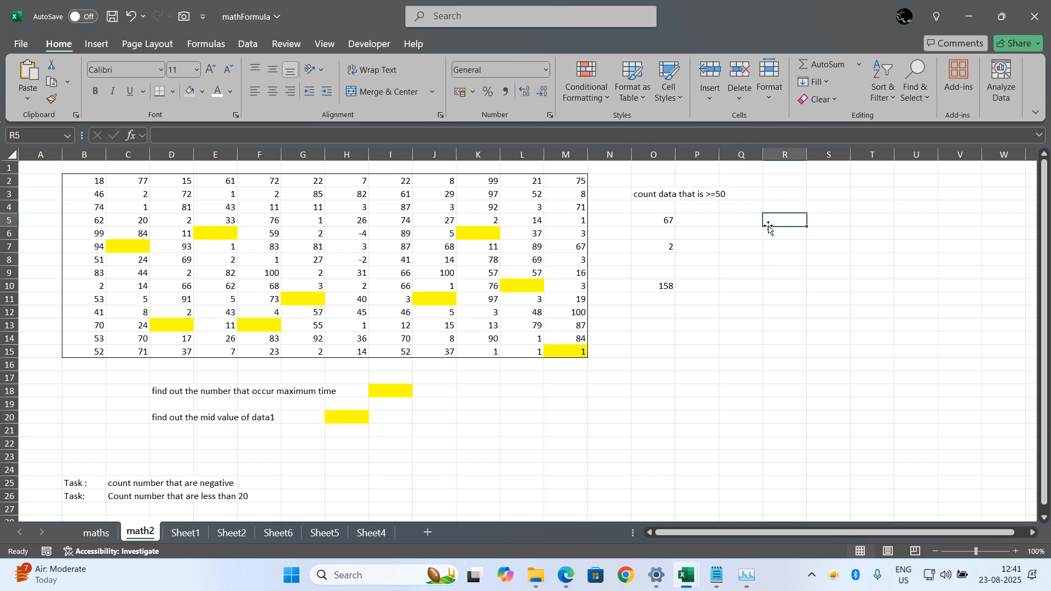
{"action": "type", "text": "=countif("}
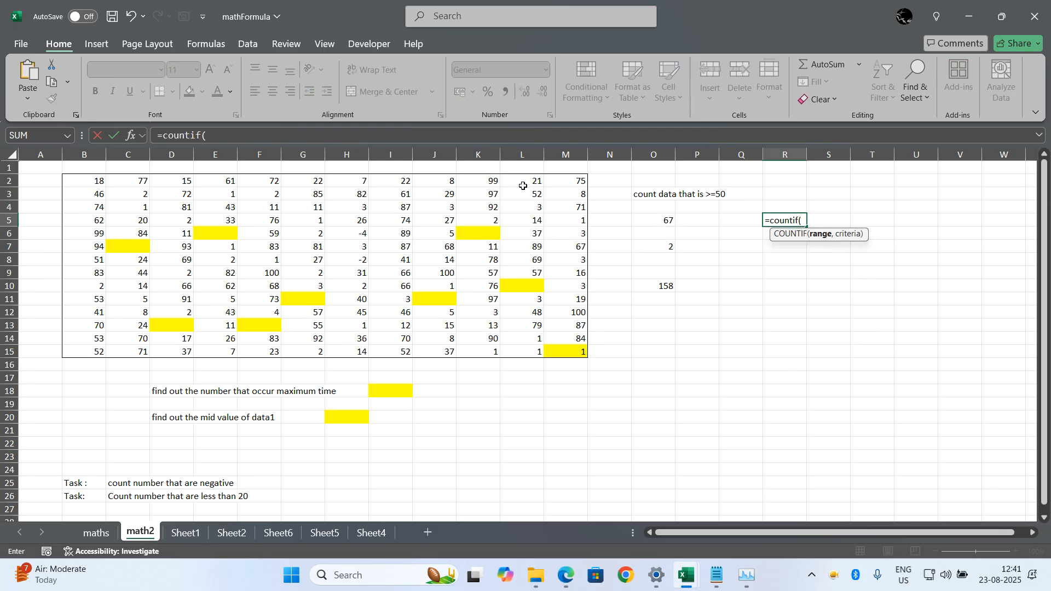
{"action": "left_click_drag", "start_coordinate": [91, 182], "coordinate": [582, 348]}
{"action": "type", "text": ",\">"}
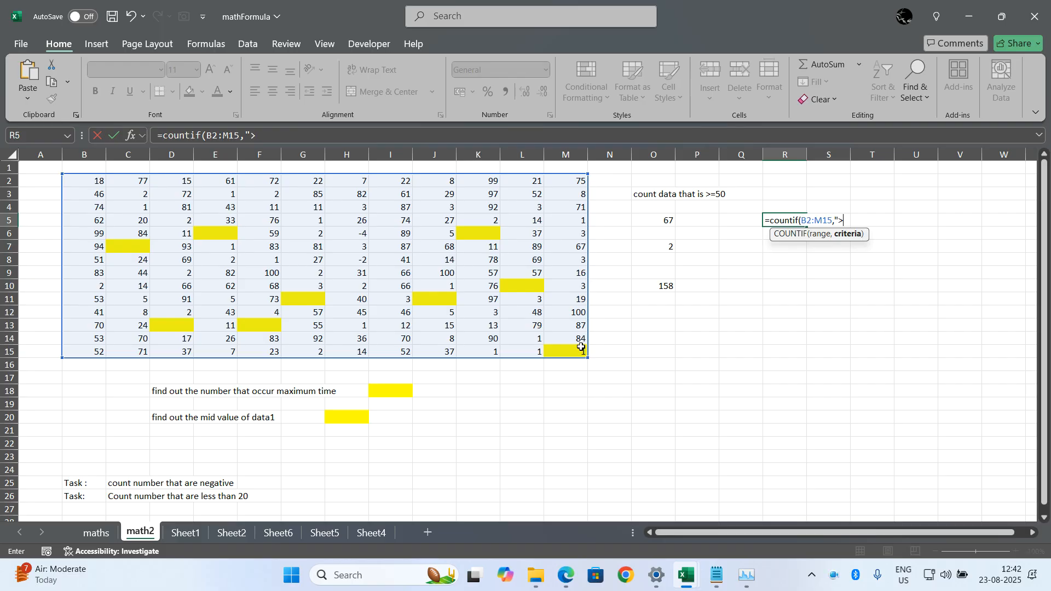
{"action": "type", "text": "50<70"}
{"action": "key", "text": "BackSpace"}
{"action": "key", "text": "BackSpace"}
{"action": "key", "text": "BackSpace"}
{"action": "key", "text": "BackSpace"}
{"action": "key", "text": "BackSpace"}
{"action": "key", "text": "BackSpace"}
{"action": "type", "text": "=50<=70\")"}
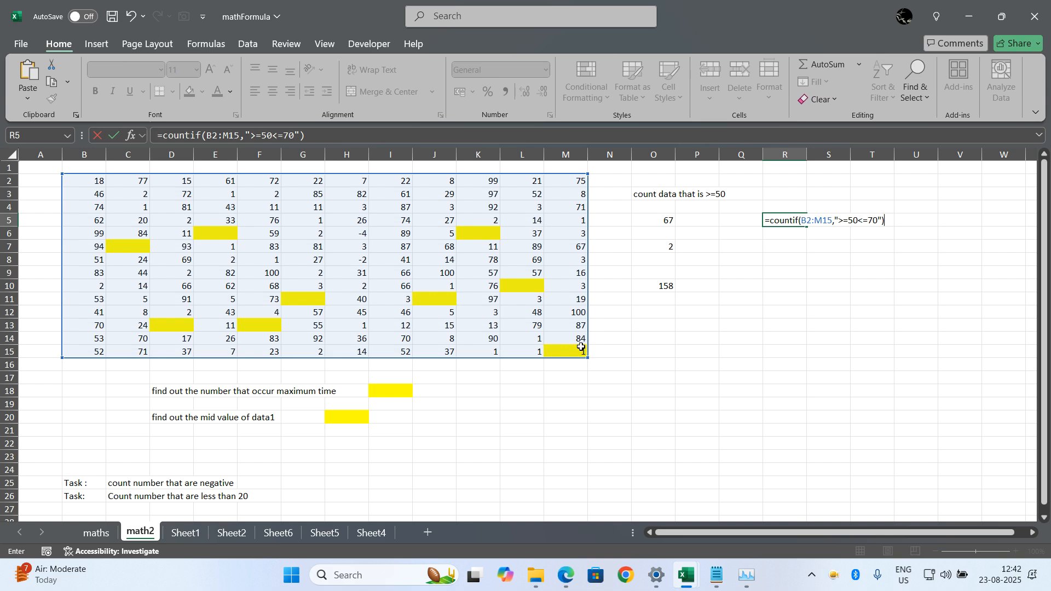
{"action": "key", "text": "Return"}
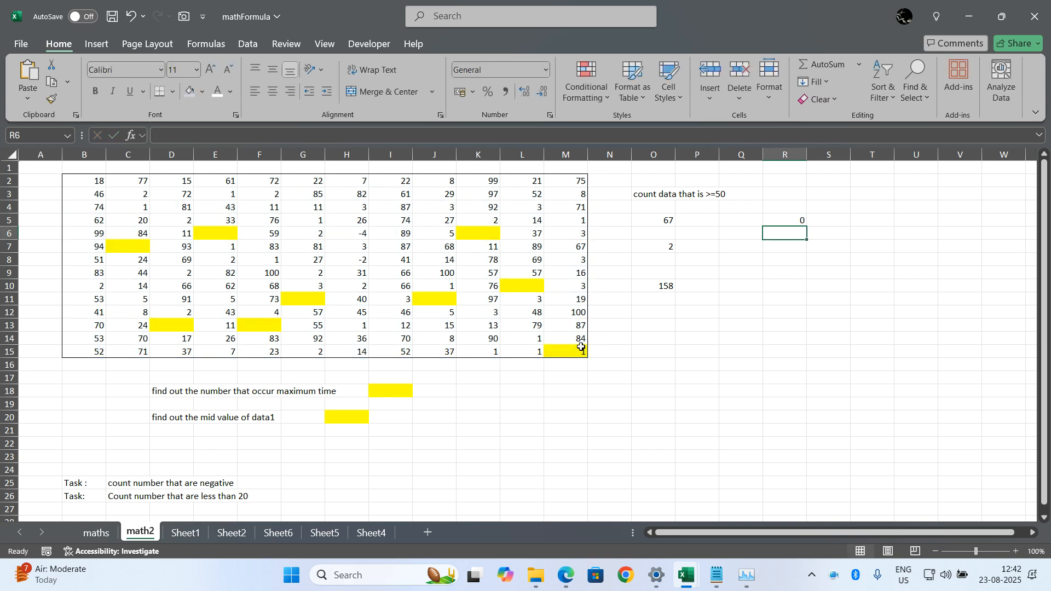
{"action": "key", "text": "Down"}
{"action": "type", "text": "=cuo"}
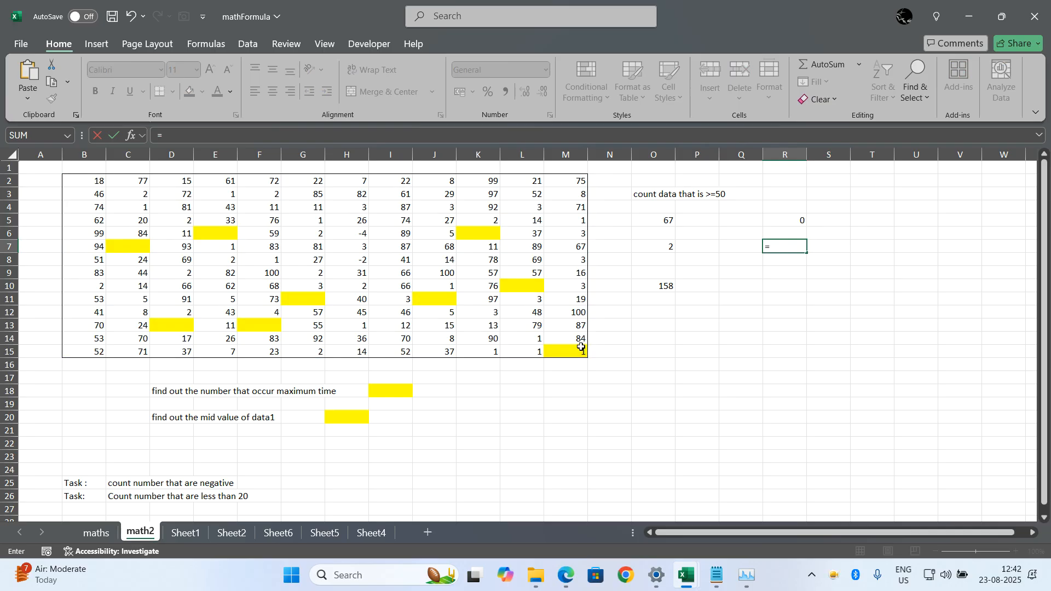
{"action": "key", "text": "BackSpace"}
{"action": "key", "text": "BackSpace"}
{"action": "type", "text": "oun"}
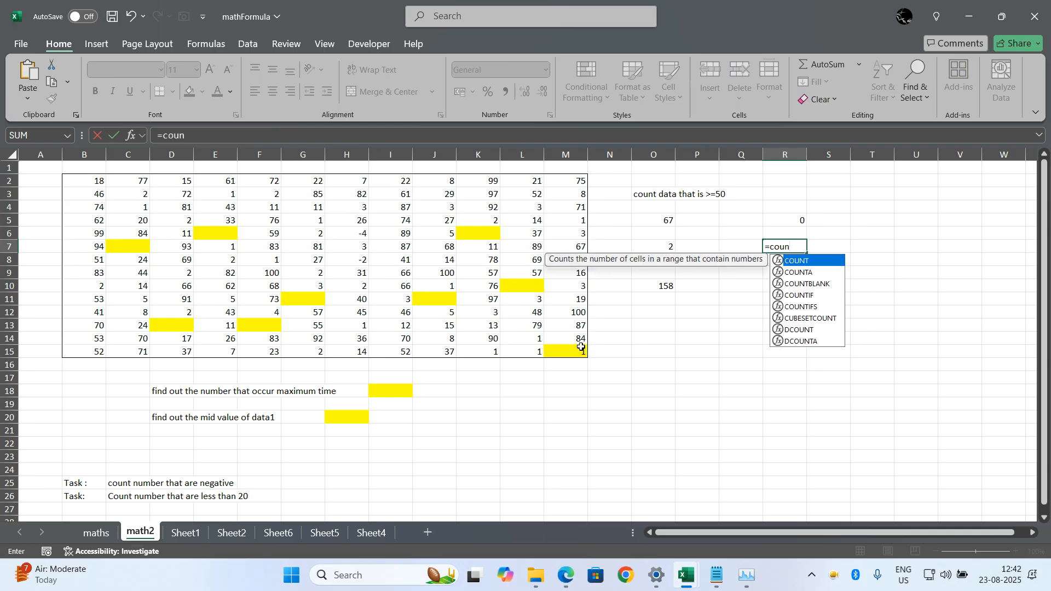
{"action": "type", "text": "tif("}
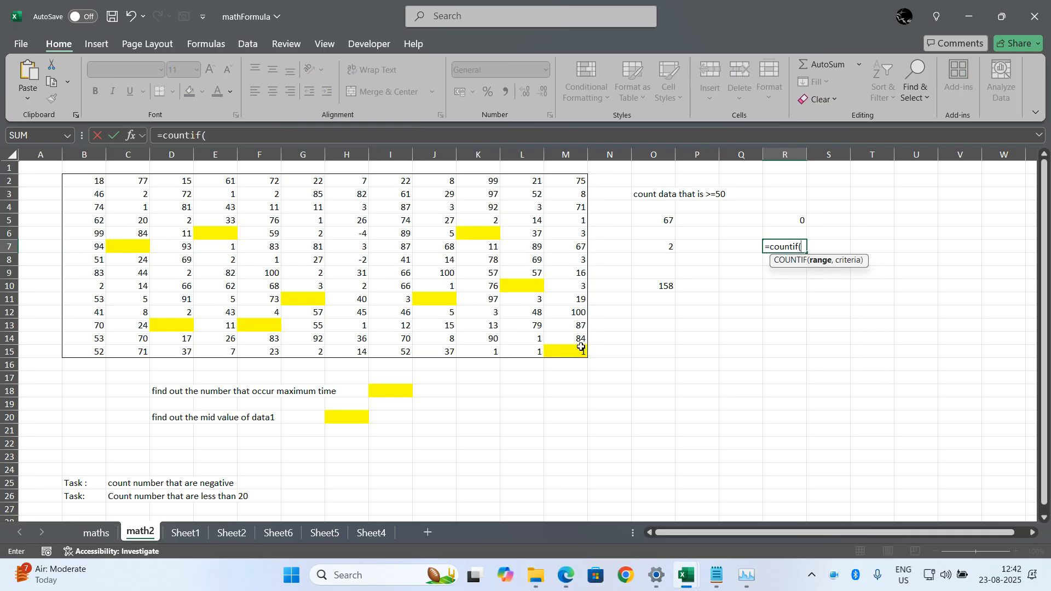
{"action": "left_click", "coordinate": [95, 185]}
{"action": "left_click_drag", "start_coordinate": [94, 185], "coordinate": [573, 348]}
{"action": "type", "text": ","}
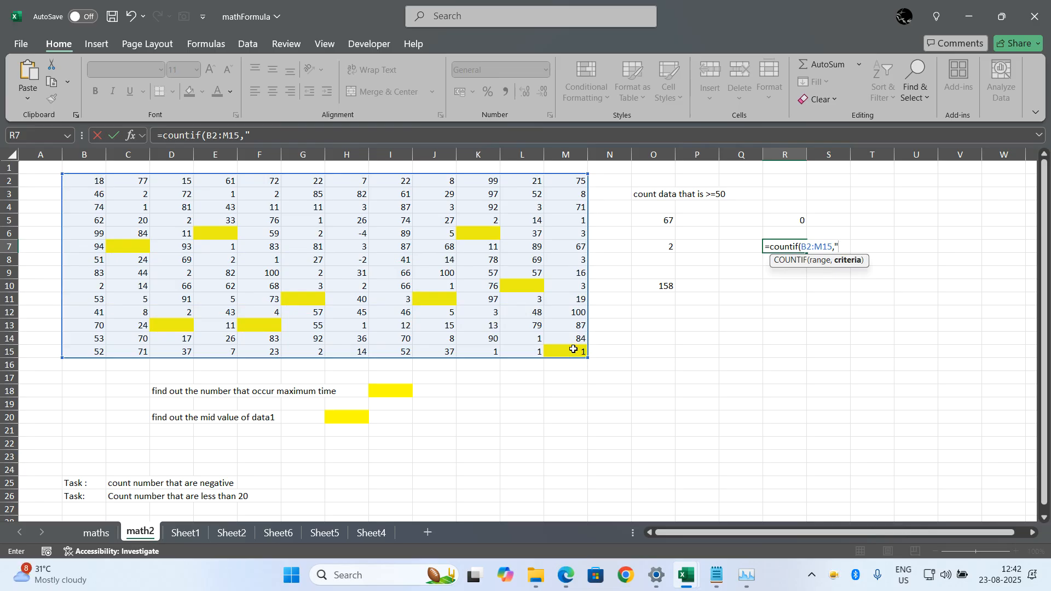
{"action": "key", "text": "Escape"}
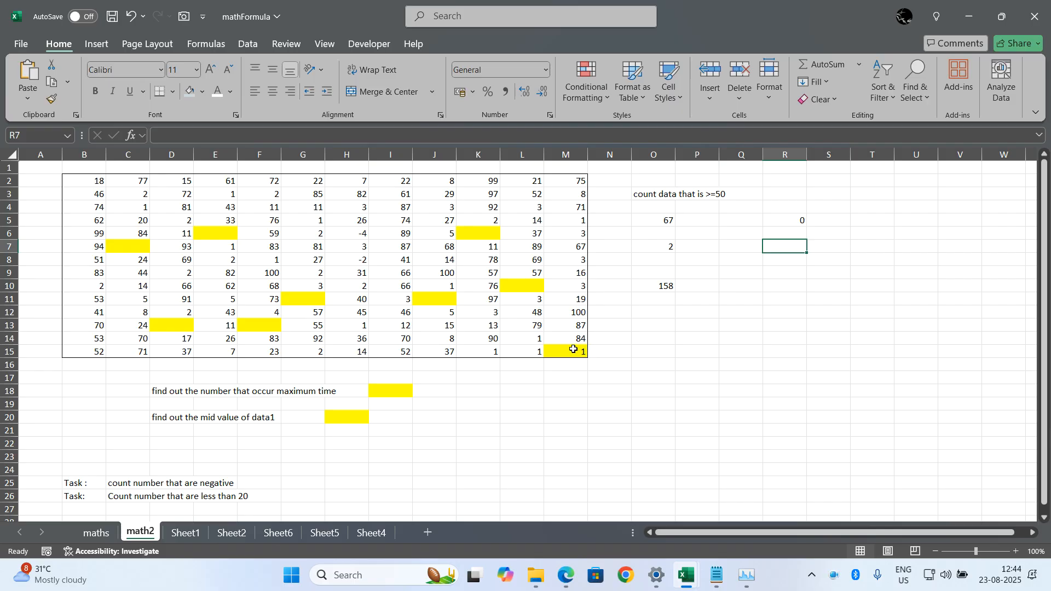
Find the most frequently occurring number of the data block in I18 with the formula =MODE.SNGL(B2:M15).
{"action": "scroll", "coordinate": [478, 427], "scroll_direction": "down", "scroll_amount": 1}
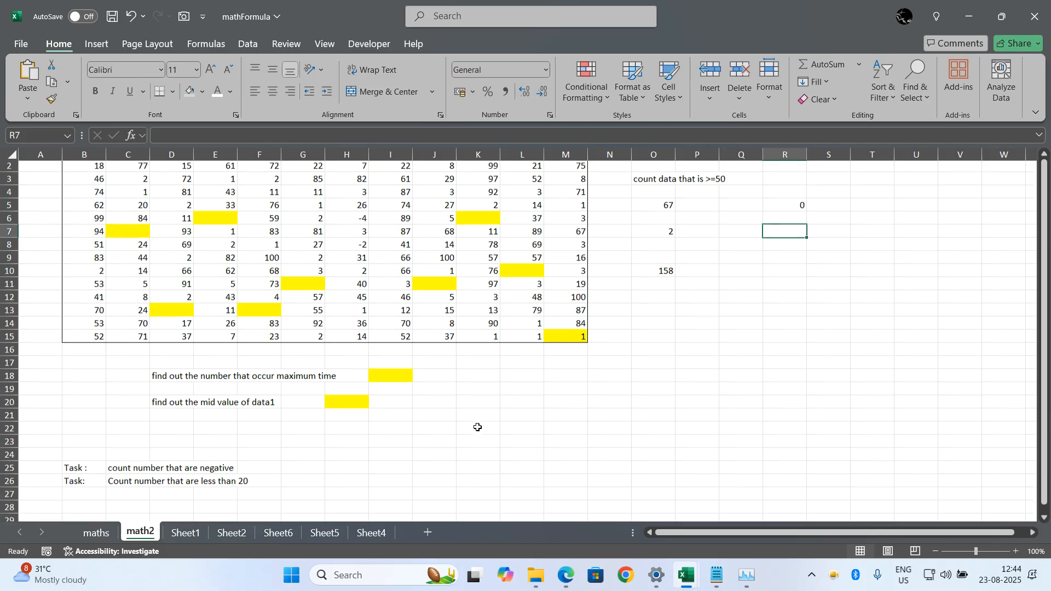
{"action": "scroll", "coordinate": [476, 424], "scroll_direction": "up", "scroll_amount": 1}
{"action": "left_click", "coordinate": [443, 392]}
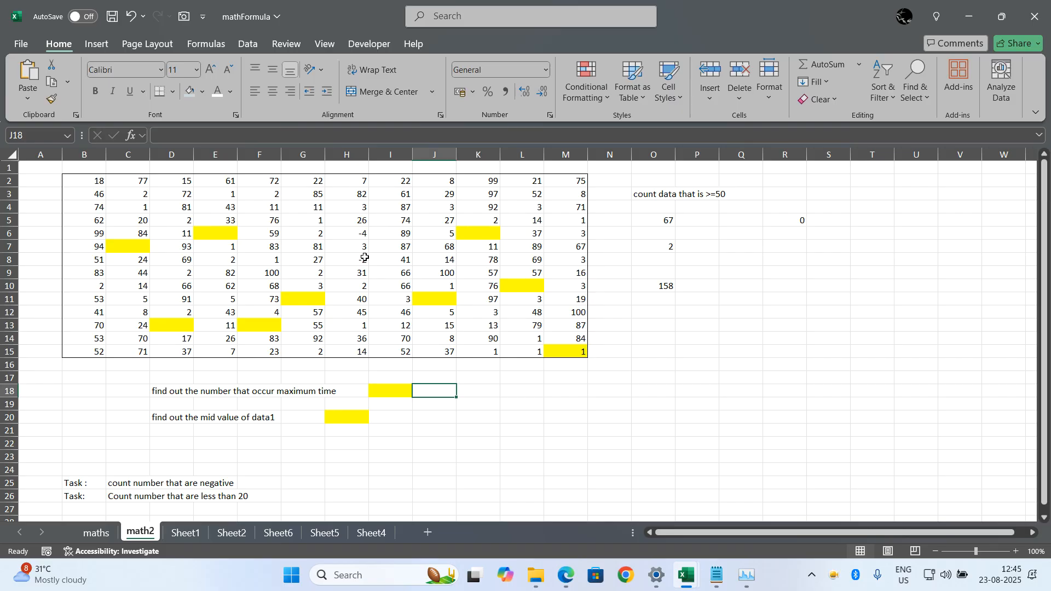
{"action": "left_click", "coordinate": [392, 391]}
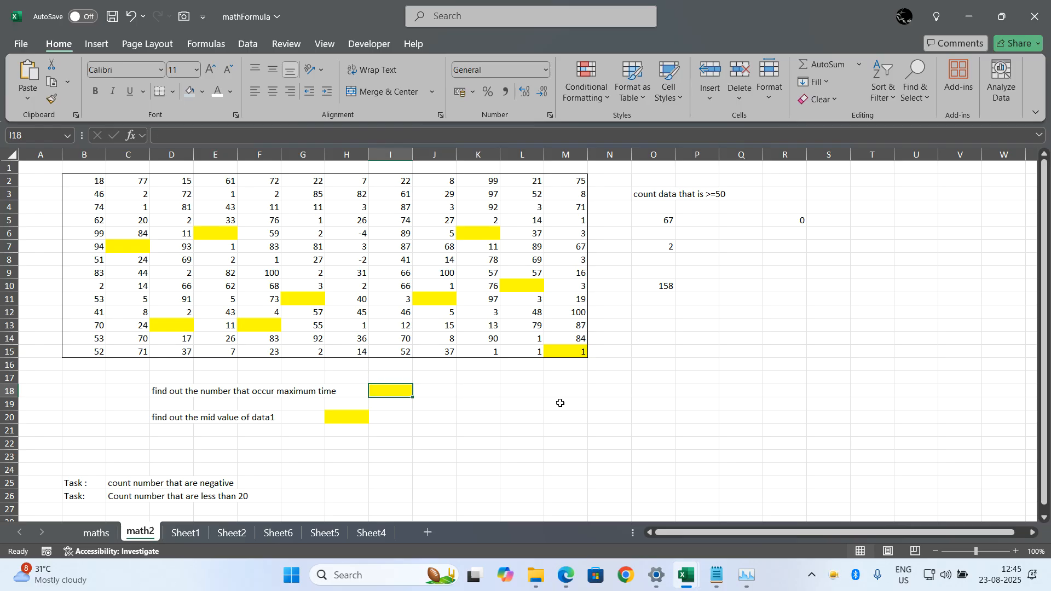
{"action": "type", "text": "=mode."}
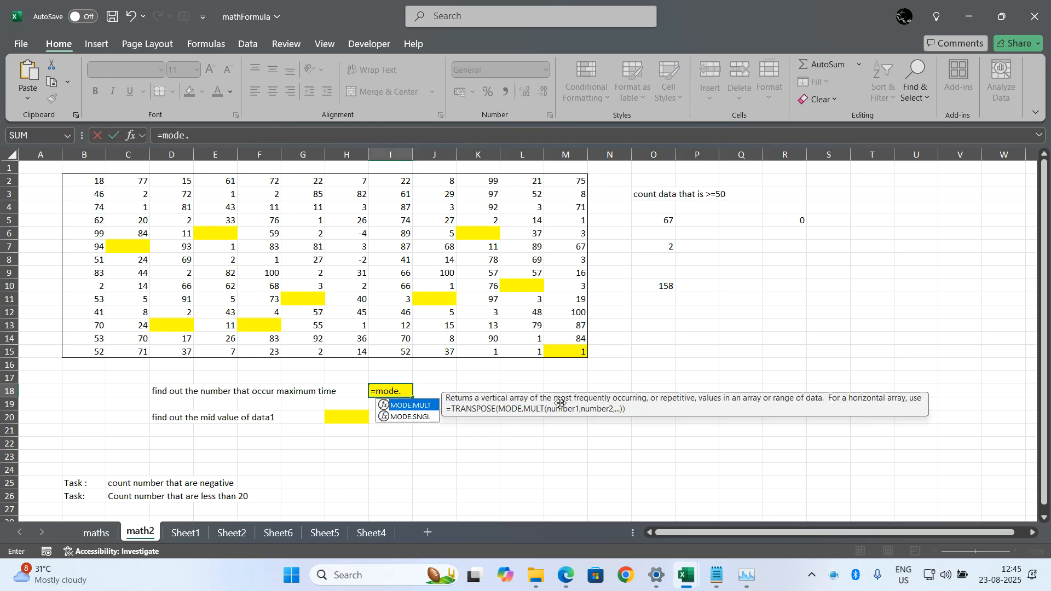
{"action": "type", "text": "sngl("}
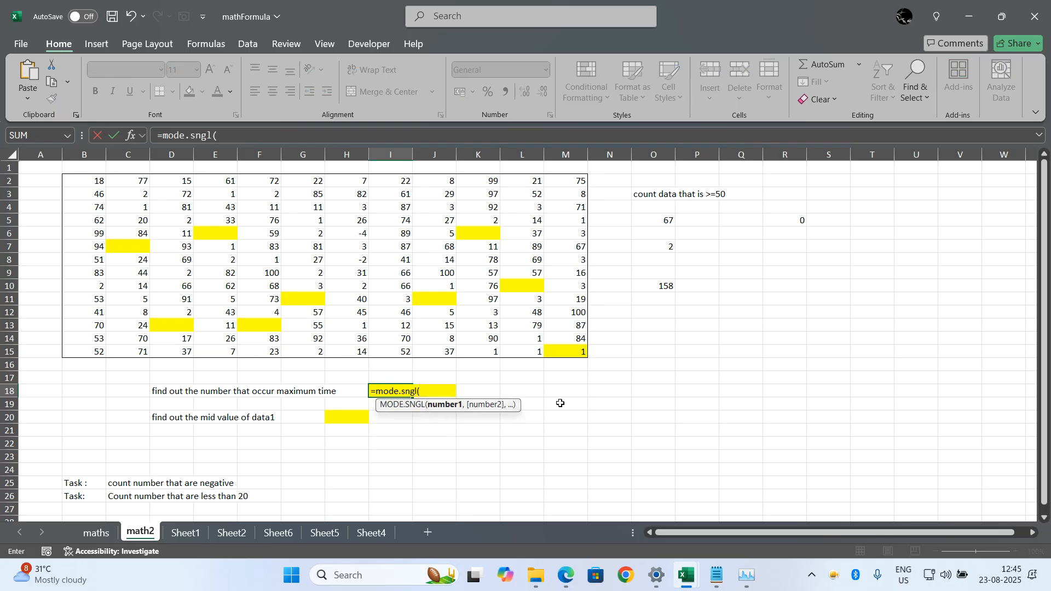
{"action": "left_click", "coordinate": [90, 183]}
{"action": "left_click_drag", "start_coordinate": [90, 183], "coordinate": [563, 349]}
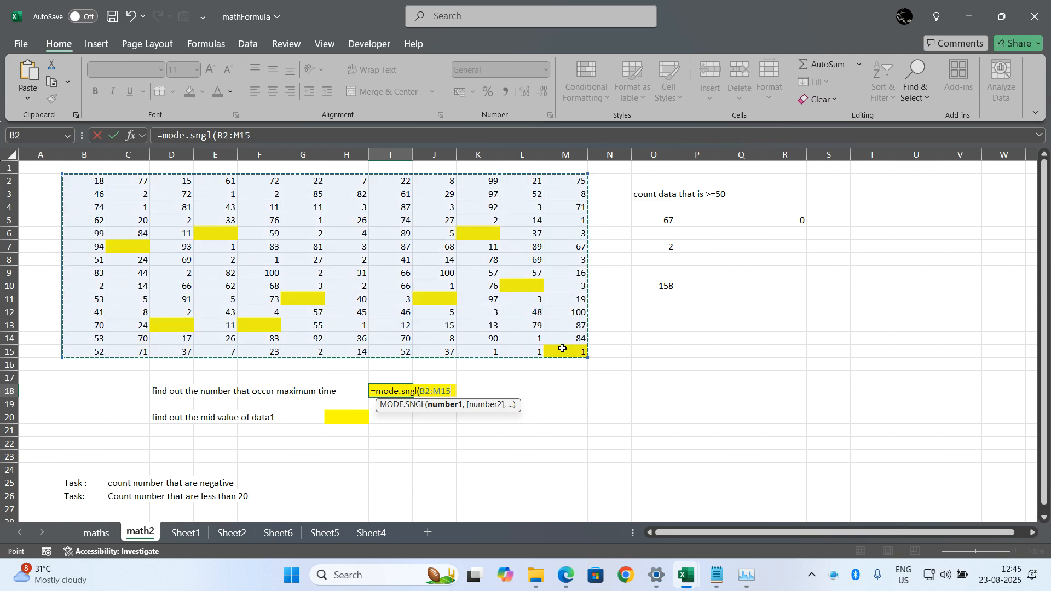
{"action": "type", "text": ")"}
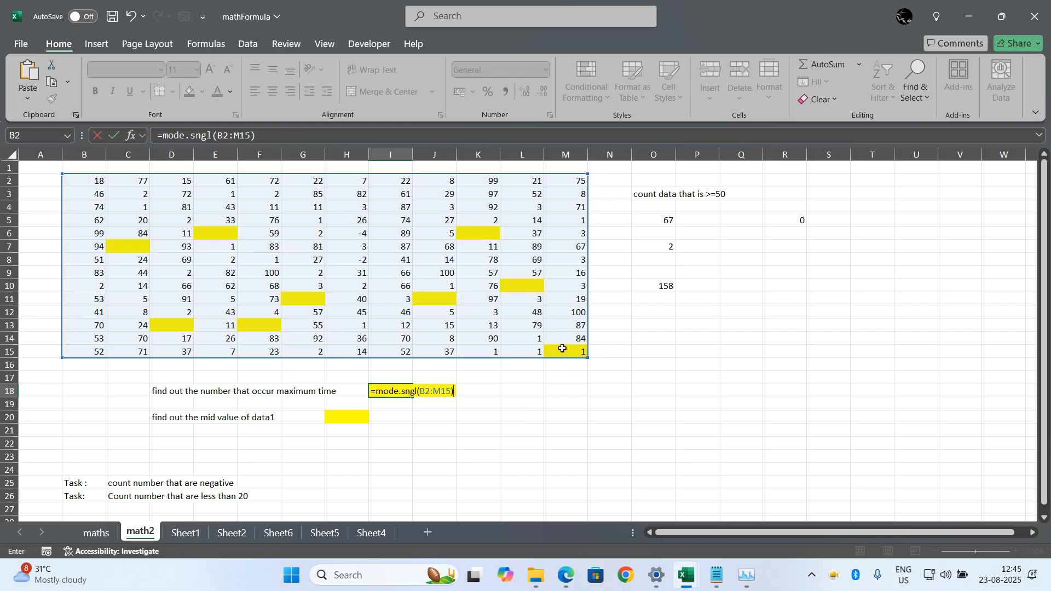
{"action": "key", "text": "Return"}
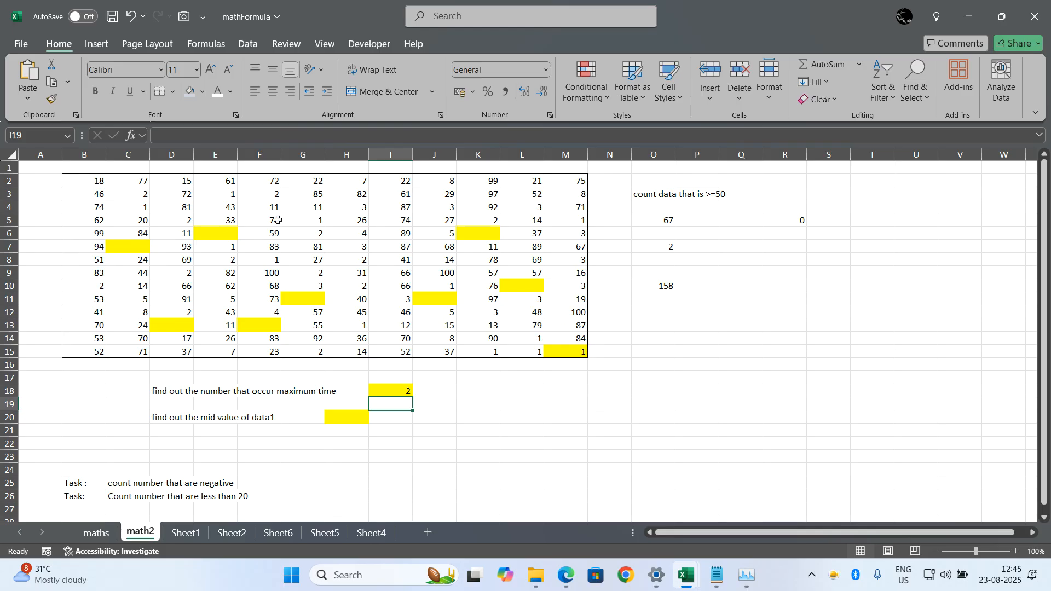
Count how often the most frequent number occurs in K18 with the formula =COUNTIF(B2:M15,I18).
{"action": "left_click", "coordinate": [484, 391]}
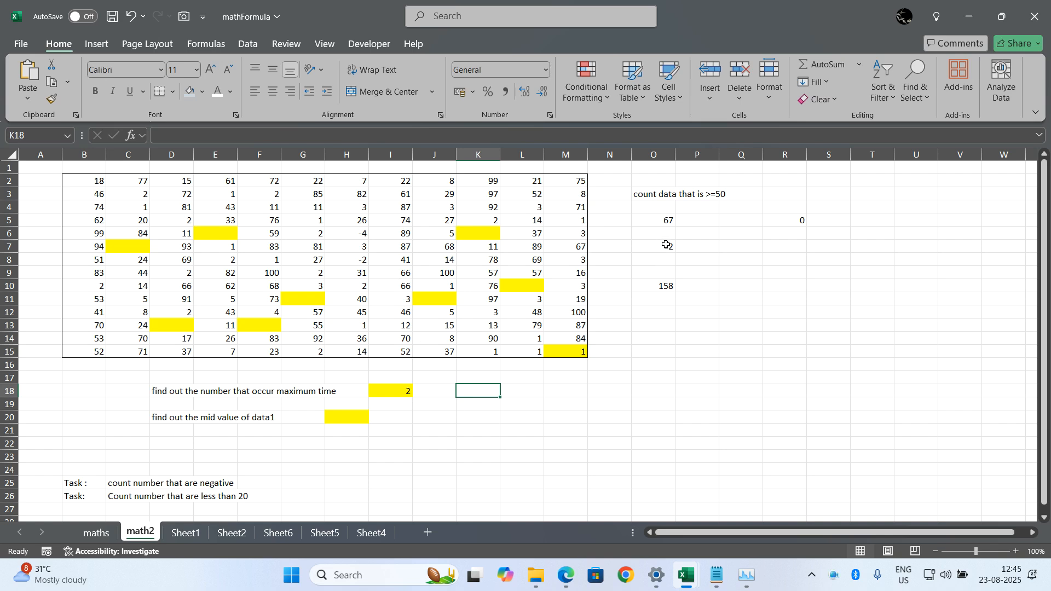
{"action": "type", "text": "=couni"}
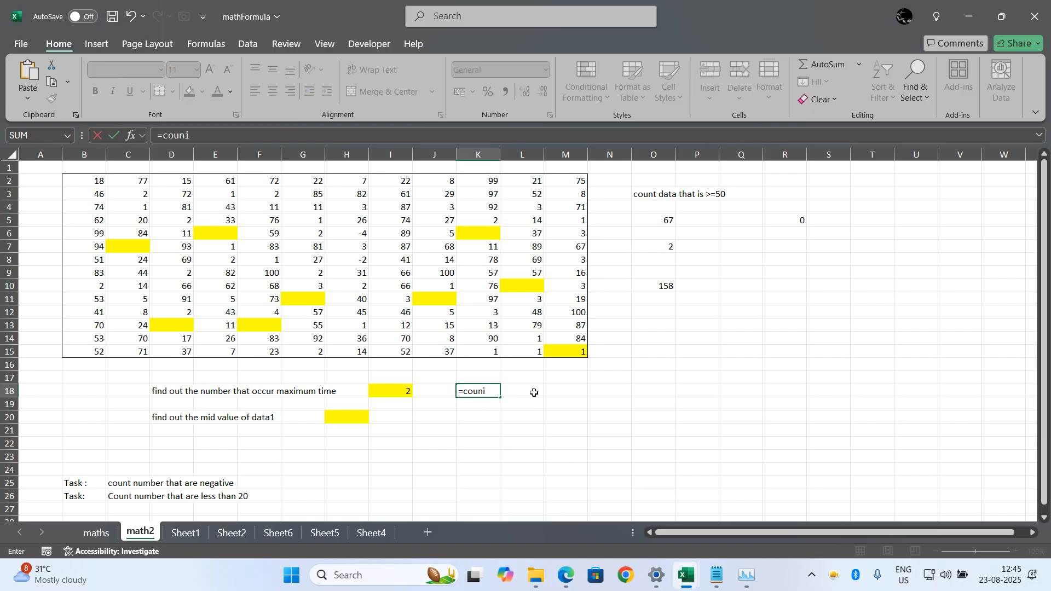
{"action": "key", "text": "BackSpace"}
{"action": "type", "text": "tif("}
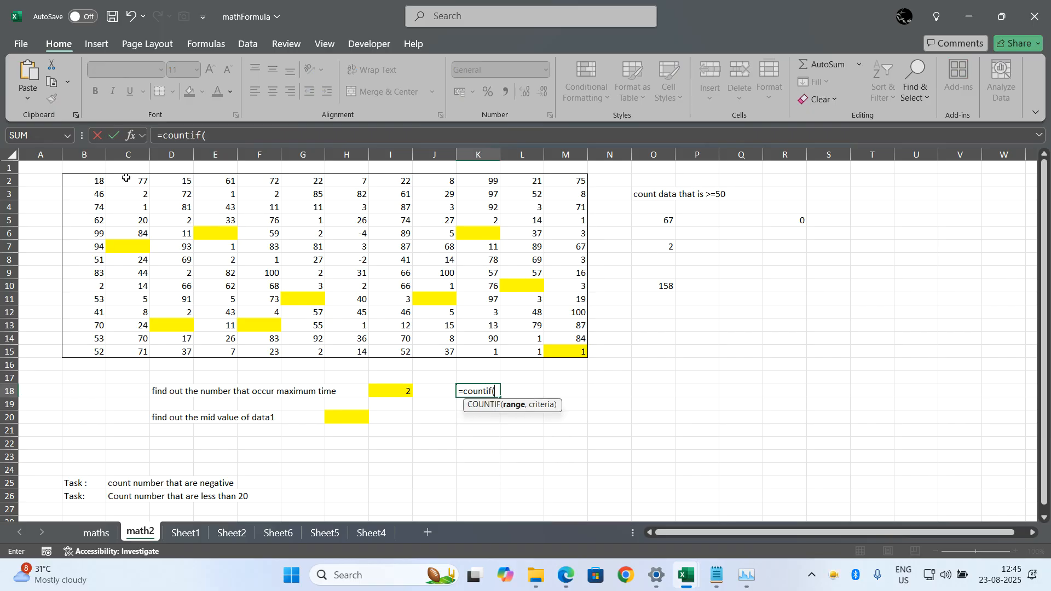
{"action": "left_click_drag", "start_coordinate": [92, 179], "coordinate": [563, 349]}
{"action": "type", "text": ","}
{"action": "left_click", "coordinate": [397, 388]}
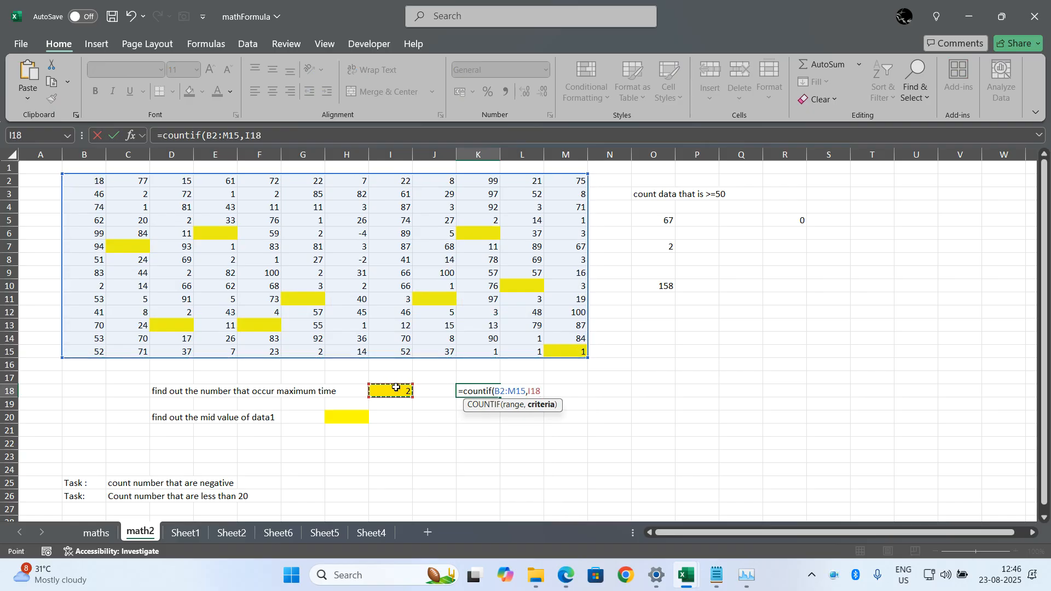
{"action": "type", "text": ")"}
{"action": "key", "text": "Return"}
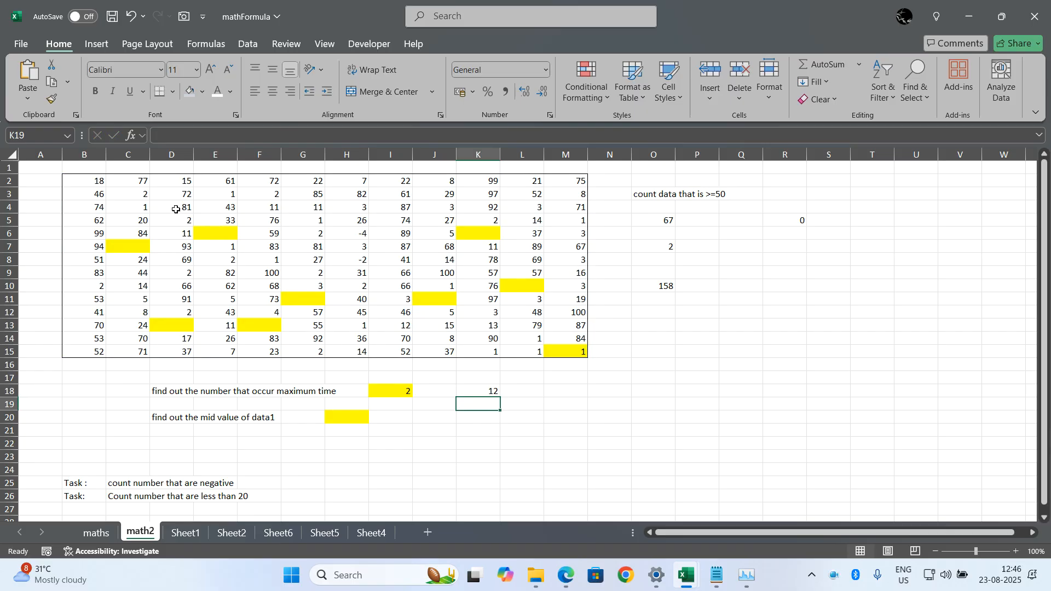
Replace the cell reference I18 in the K18 COUNTIF formula with the literal criterion "2".
{"action": "left_click", "coordinate": [114, 292]}
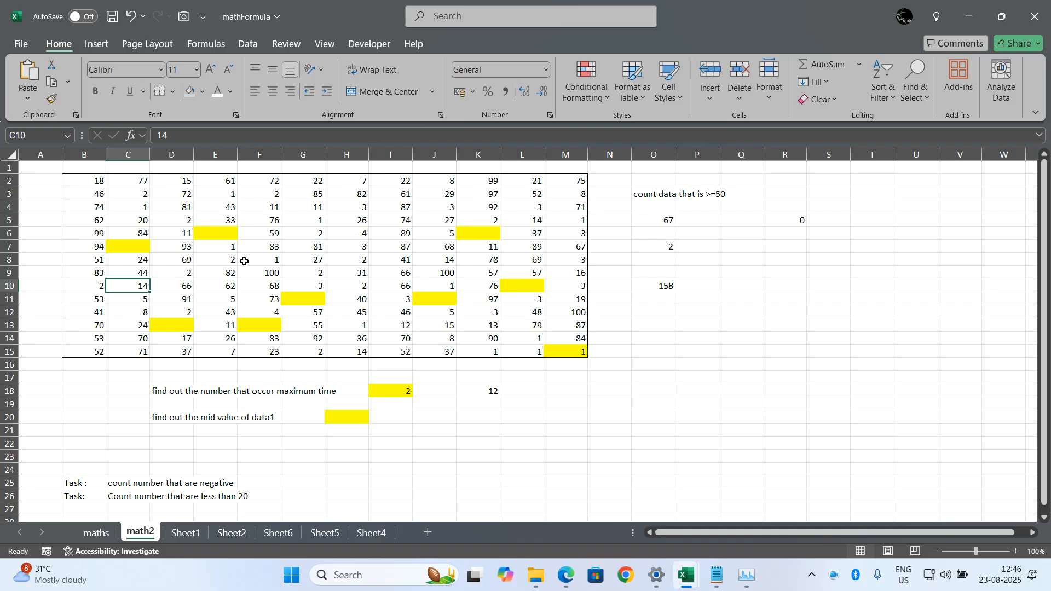
{"action": "left_click", "coordinate": [244, 261]}
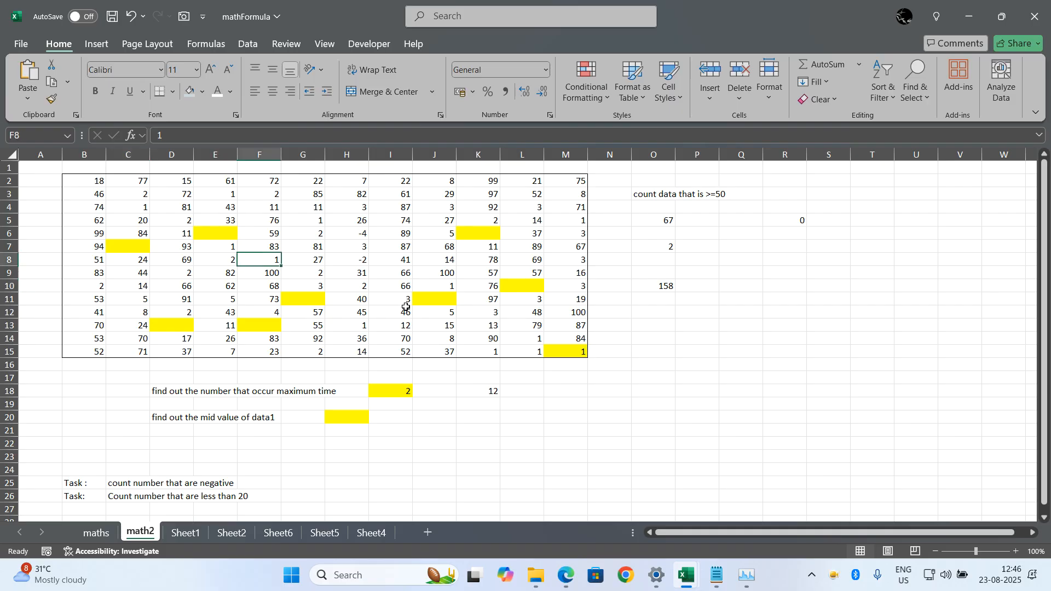
{"action": "left_click", "coordinate": [486, 388]}
{"action": "double_click", "coordinate": [485, 389]}
{"action": "left_click", "coordinate": [549, 391]}
{"action": "key", "text": "BackSpace"}
{"action": "key", "text": "BackSpace"}
{"action": "key", "text": "BackSpace"}
{"action": "type", "text": "\"2\""}
{"action": "key", "text": "Return"}
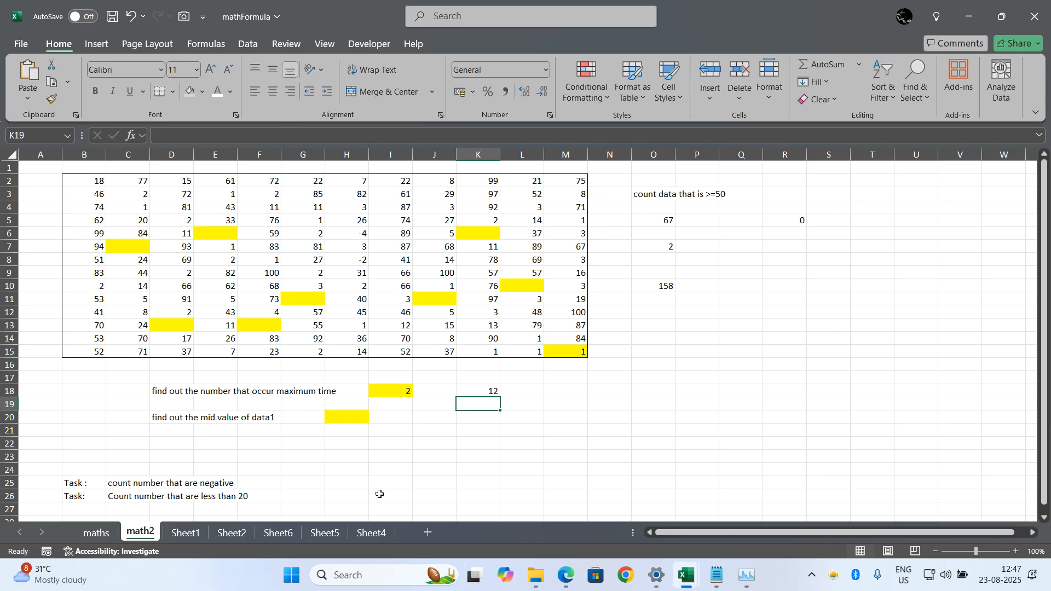
On the maths sheet, rank the first student's average in J3 with the formula =RANK(I3,I3:I6).
{"action": "left_click", "coordinate": [107, 532]}
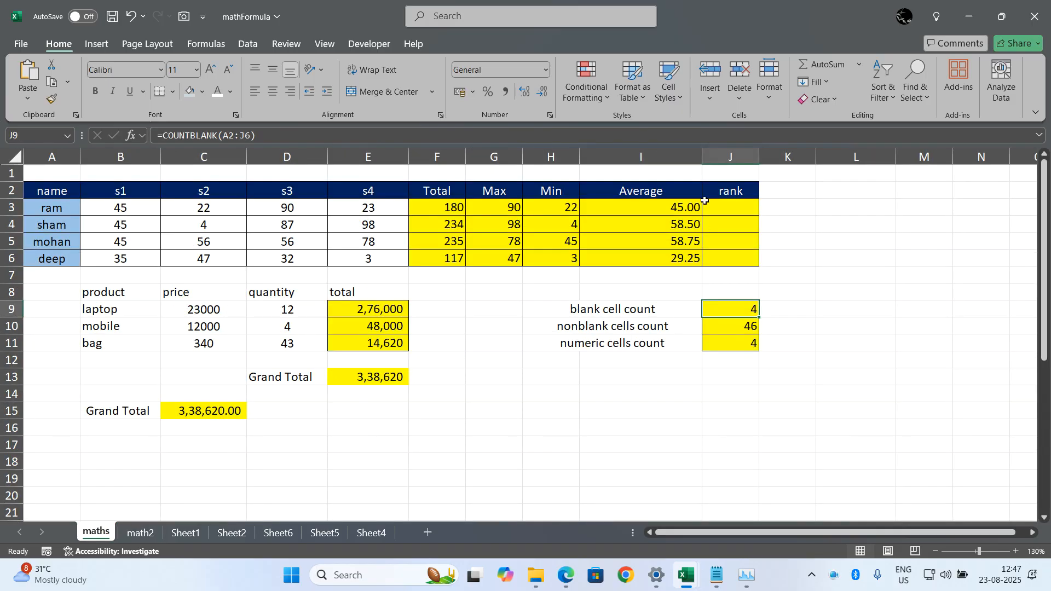
{"action": "left_click", "coordinate": [775, 238]}
{"action": "left_click", "coordinate": [732, 207]}
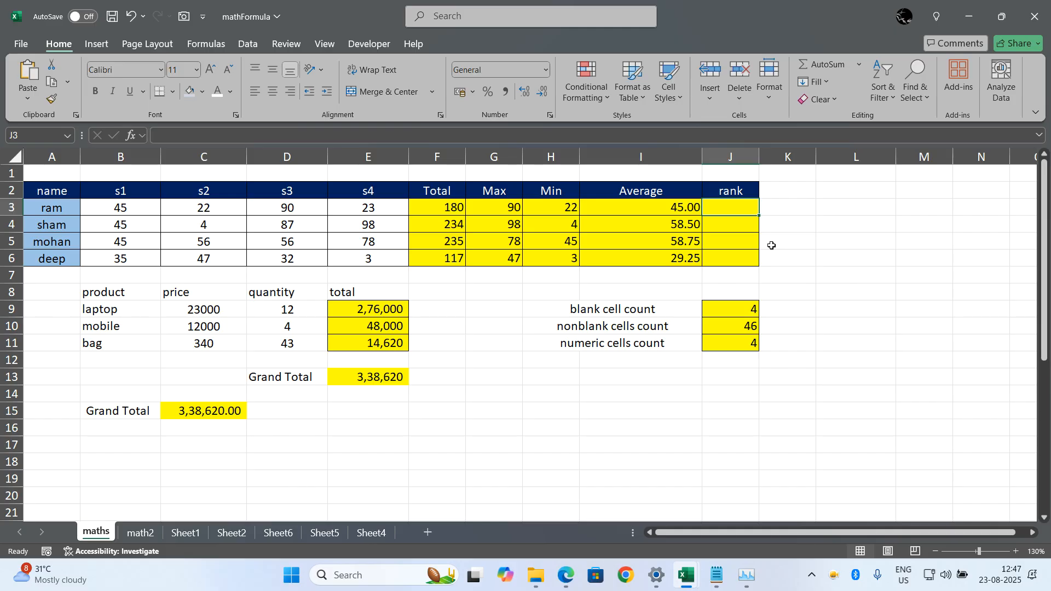
{"action": "type", "text": "=rank("}
{"action": "left_click", "coordinate": [679, 207]}
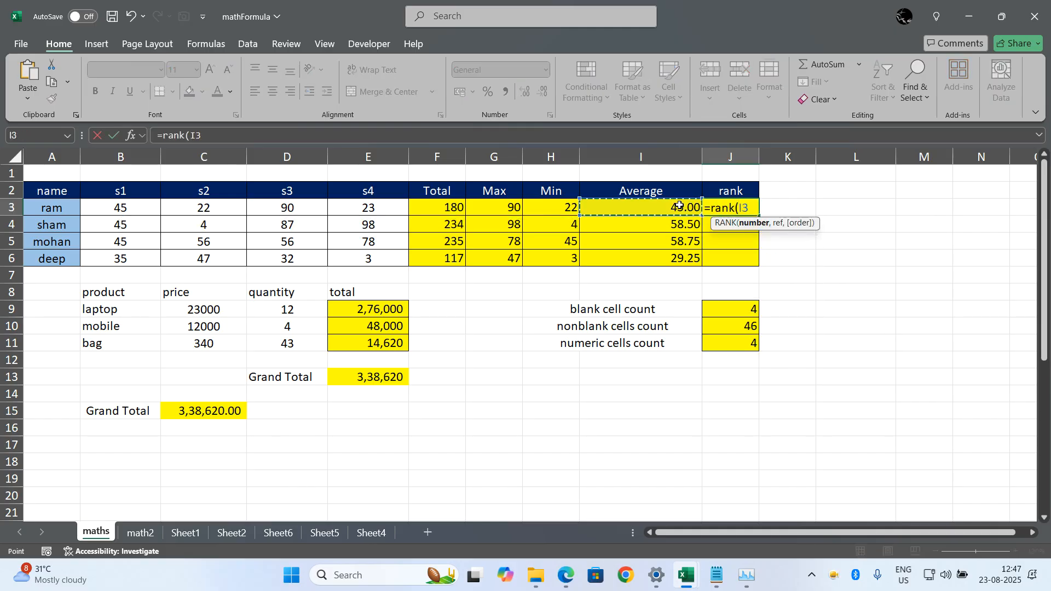
{"action": "type", "text": ","}
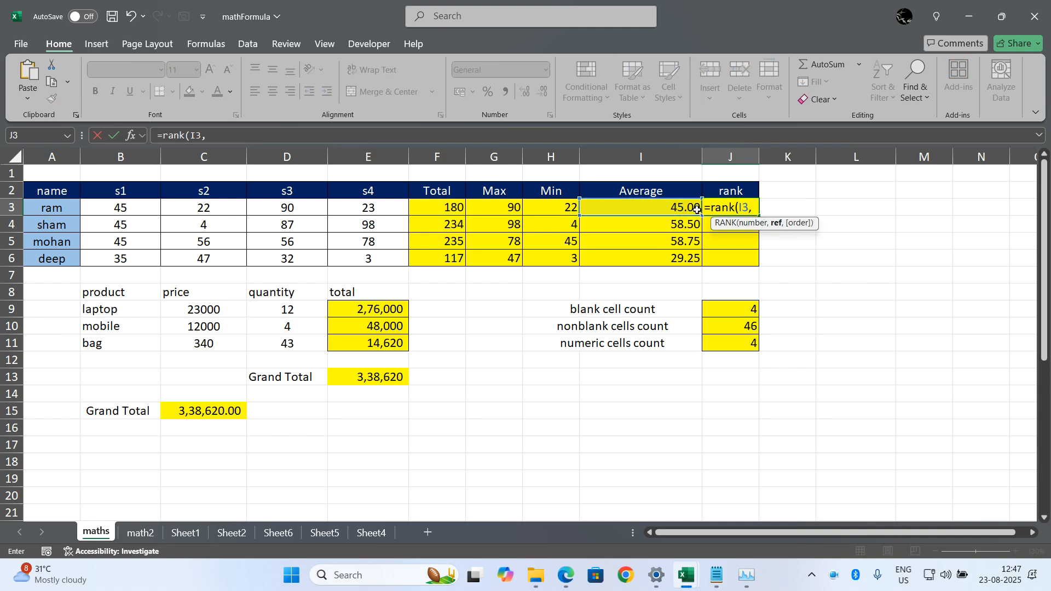
{"action": "left_click", "coordinate": [686, 210]}
{"action": "left_click_drag", "start_coordinate": [686, 211], "coordinate": [687, 254]}
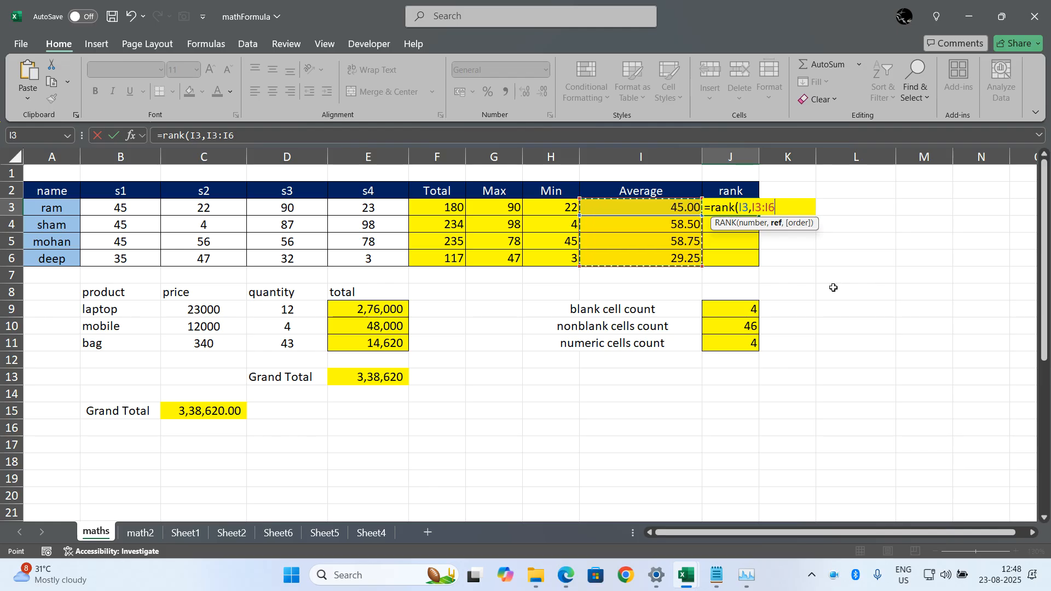
{"action": "key", "text": "Return"}
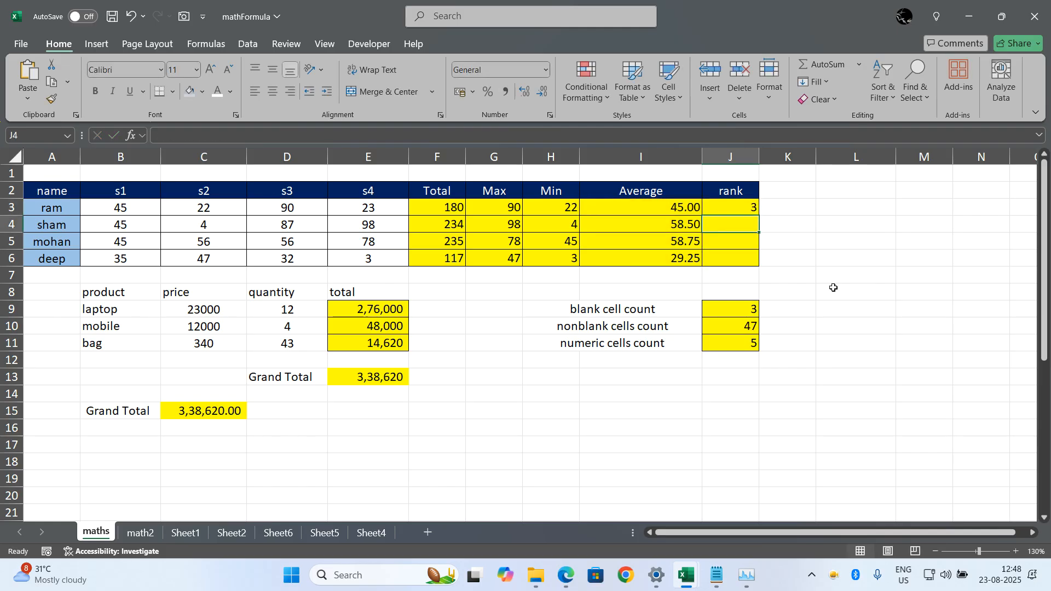
Fill the relative-reference rank formula from J3 down to J6.
{"action": "left_click", "coordinate": [746, 211]}
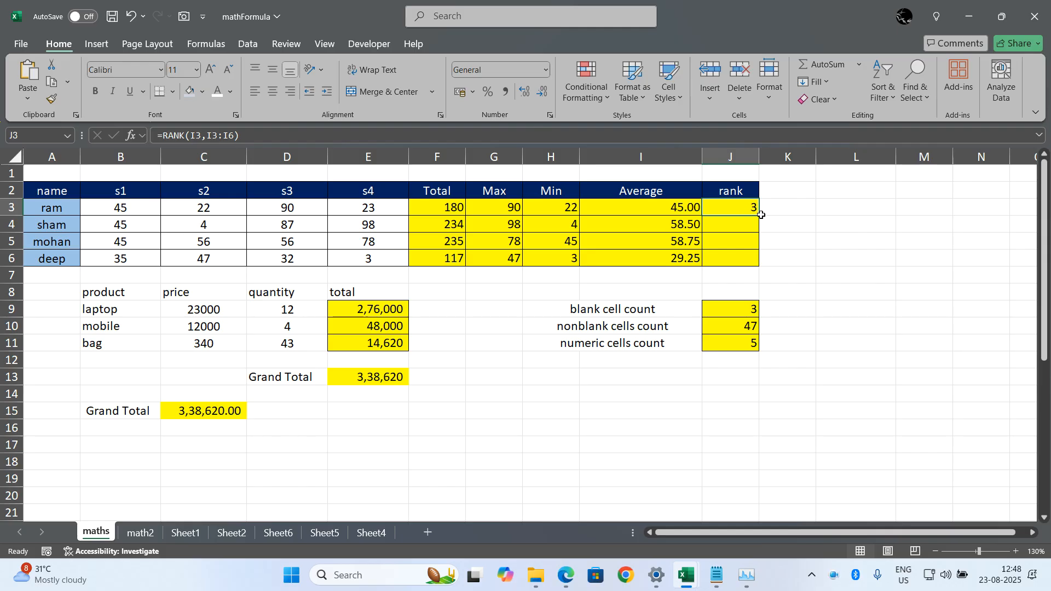
{"action": "left_click_drag", "start_coordinate": [762, 215], "coordinate": [759, 262]}
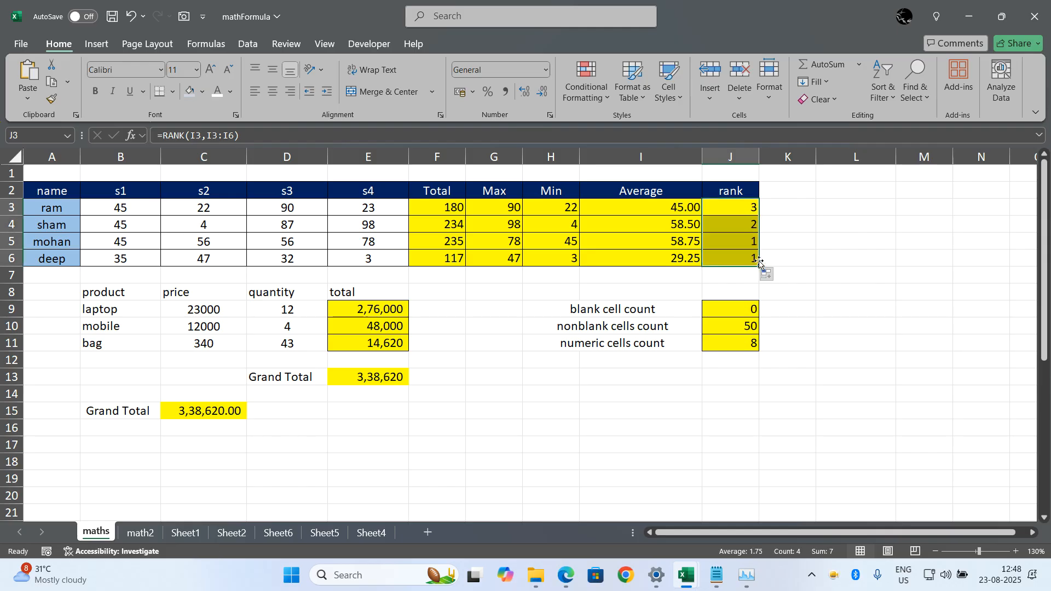
{"action": "left_click", "coordinate": [820, 242]}
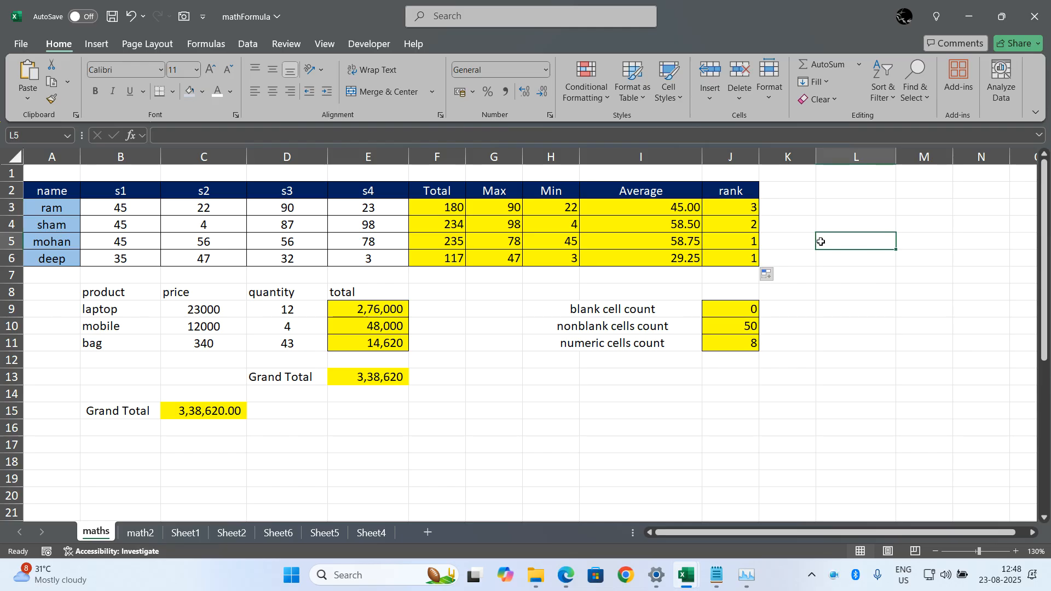
Clear the copied rank results in J4:J6.
{"action": "left_click_drag", "start_coordinate": [754, 260], "coordinate": [754, 222]}
{"action": "key", "text": "Delete"}
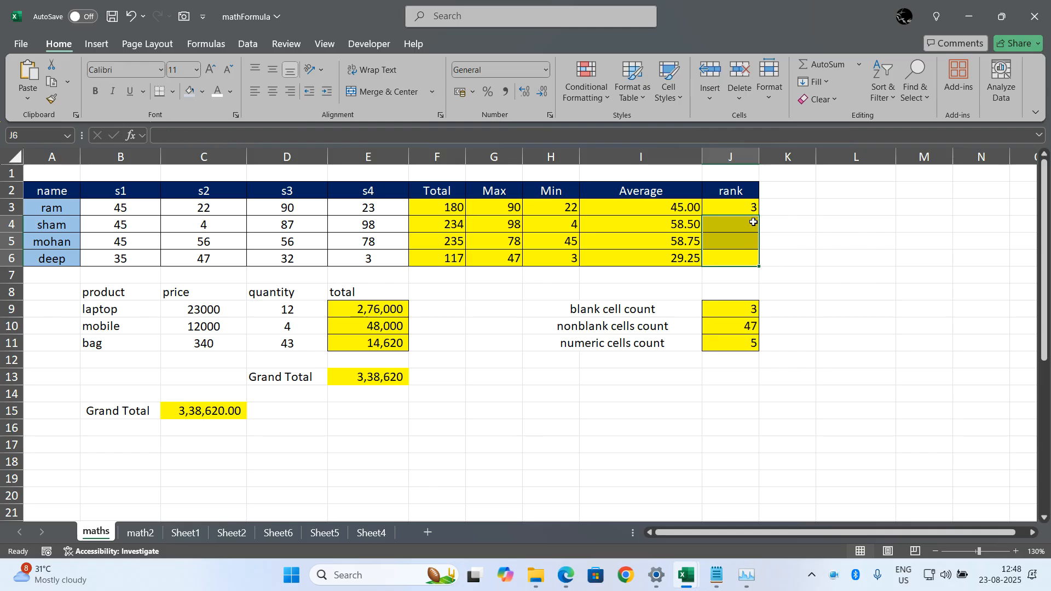
{"action": "left_click", "coordinate": [790, 226]}
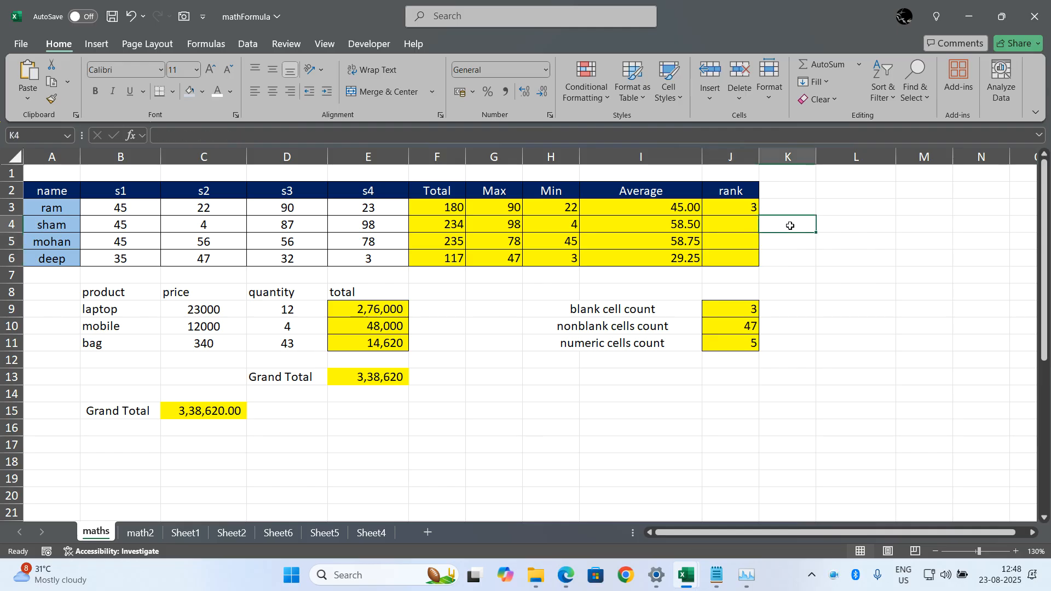
Review the J3 rank formula, copy it down to J6 again, and inspect the references in J6.
{"action": "double_click", "coordinate": [750, 206]}
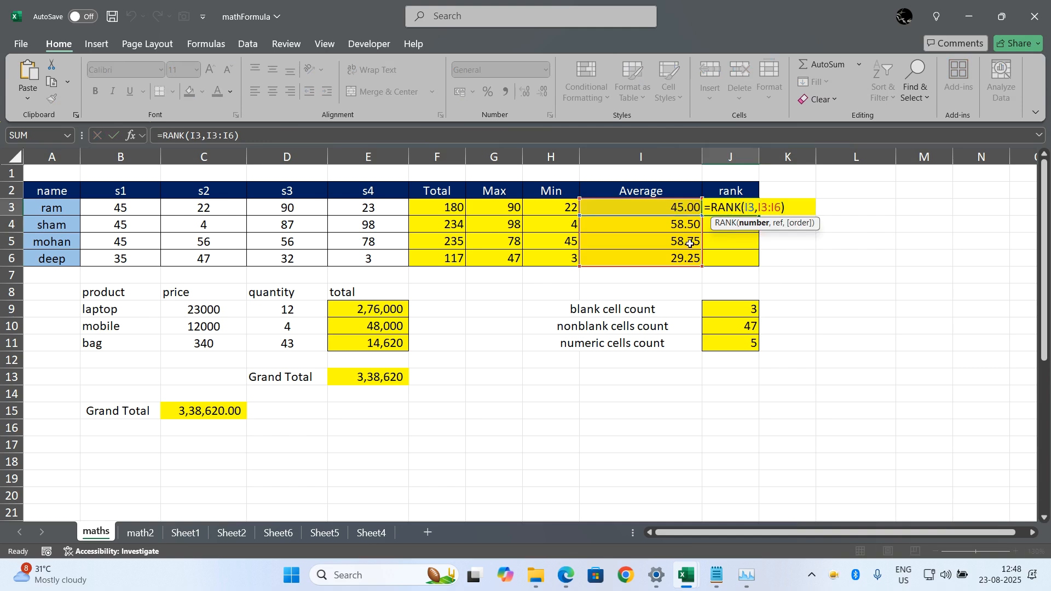
{"action": "key", "text": "ctrl+Return"}
{"action": "left_click_drag", "start_coordinate": [760, 214], "coordinate": [759, 264]}
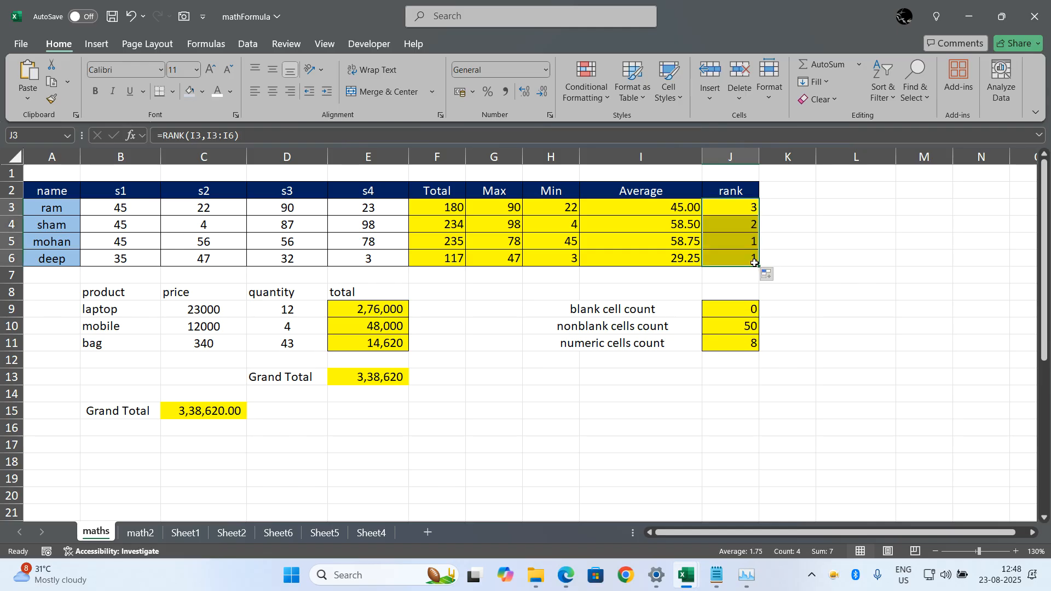
{"action": "double_click", "coordinate": [744, 259]}
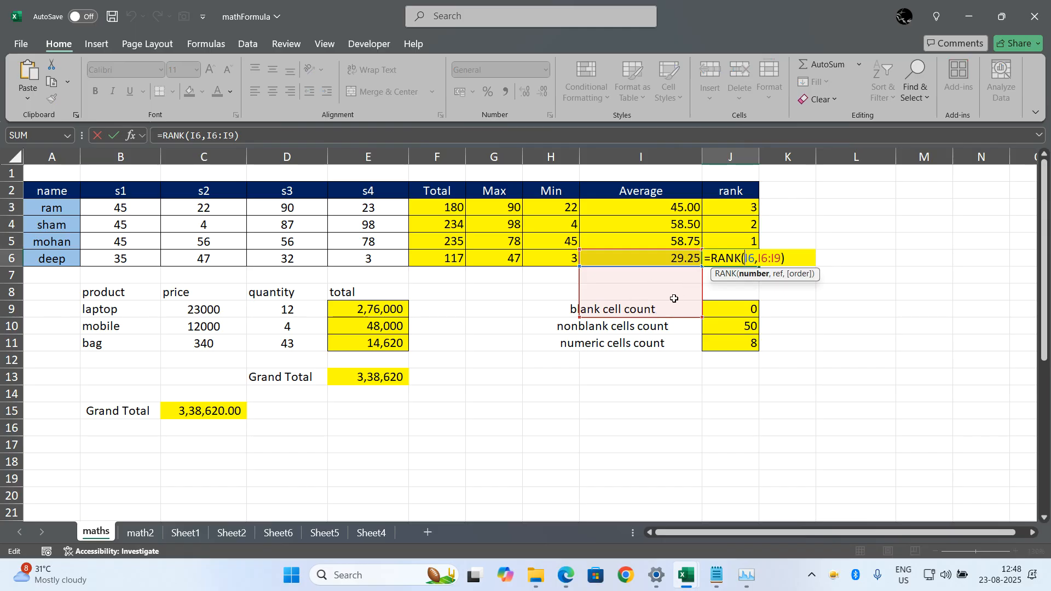
{"action": "key", "text": "Escape"}
Make the ranking range in the J3 formula absolute so it reads =RANK(I3,$I$3:$I$6).
{"action": "double_click", "coordinate": [747, 207]}
{"action": "left_click_drag", "start_coordinate": [758, 207], "coordinate": [782, 206]}
{"action": "key", "text": "F4"}
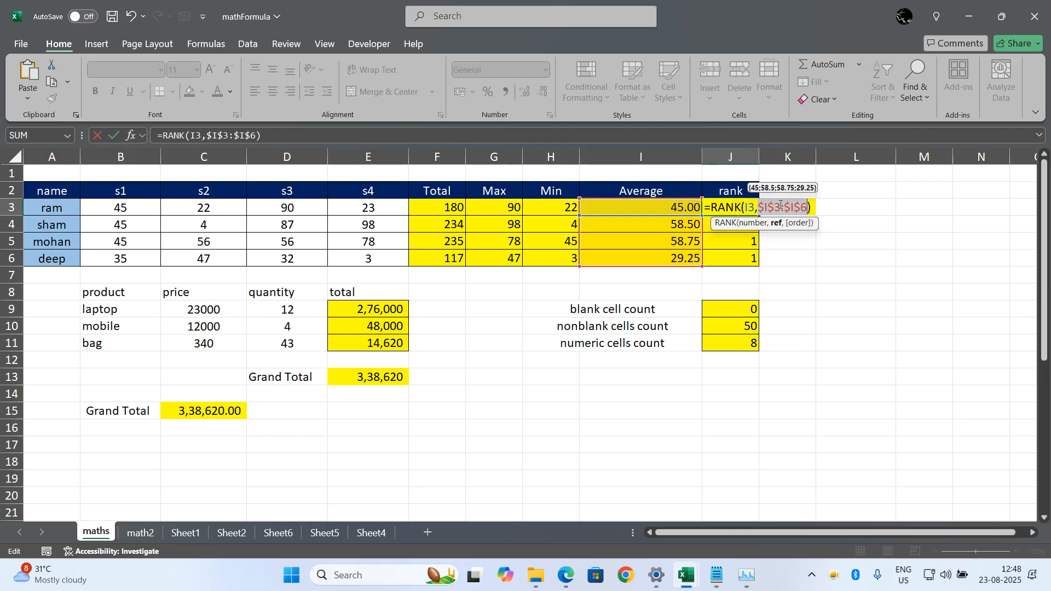
{"action": "key", "text": "Return"}
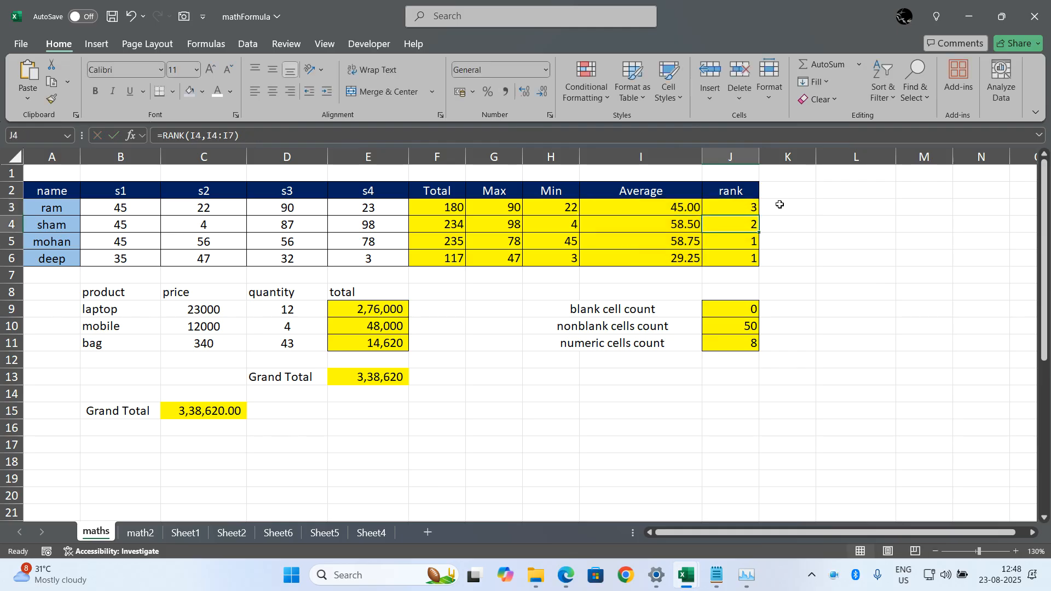
Fill the rank formula with the absolute range from J3 down to J6.
{"action": "left_click", "coordinate": [744, 208]}
{"action": "left_click_drag", "start_coordinate": [759, 215], "coordinate": [760, 266]}
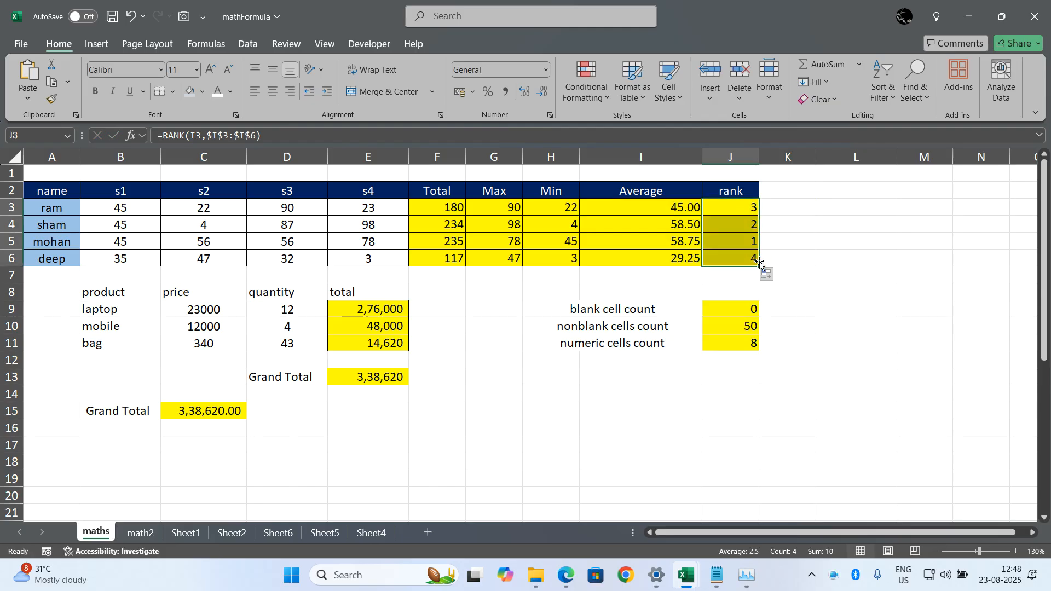
{"action": "left_click", "coordinate": [802, 265]}
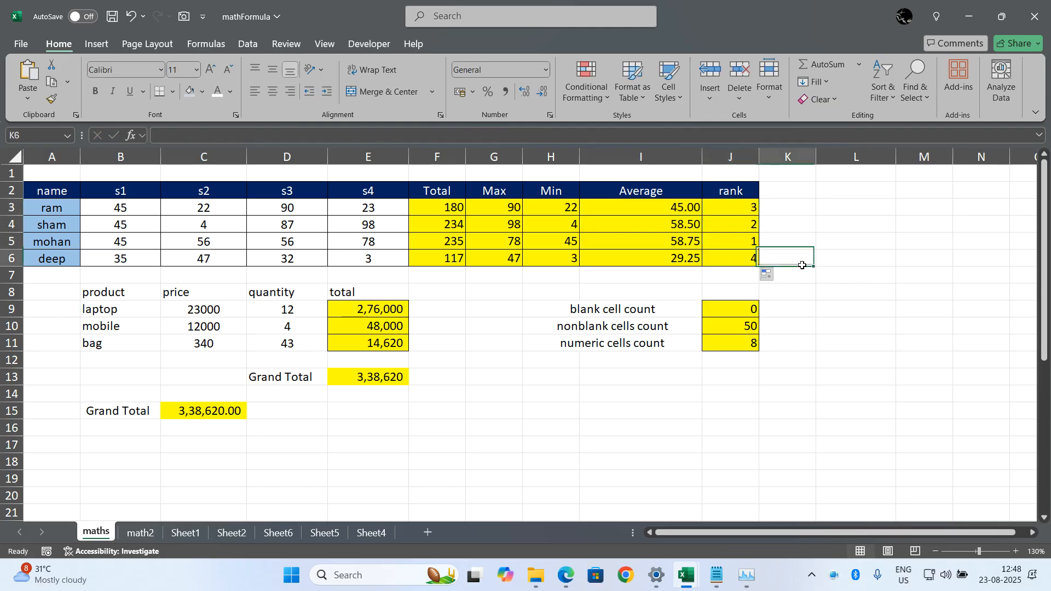
{"action": "left_click", "coordinate": [732, 240]}
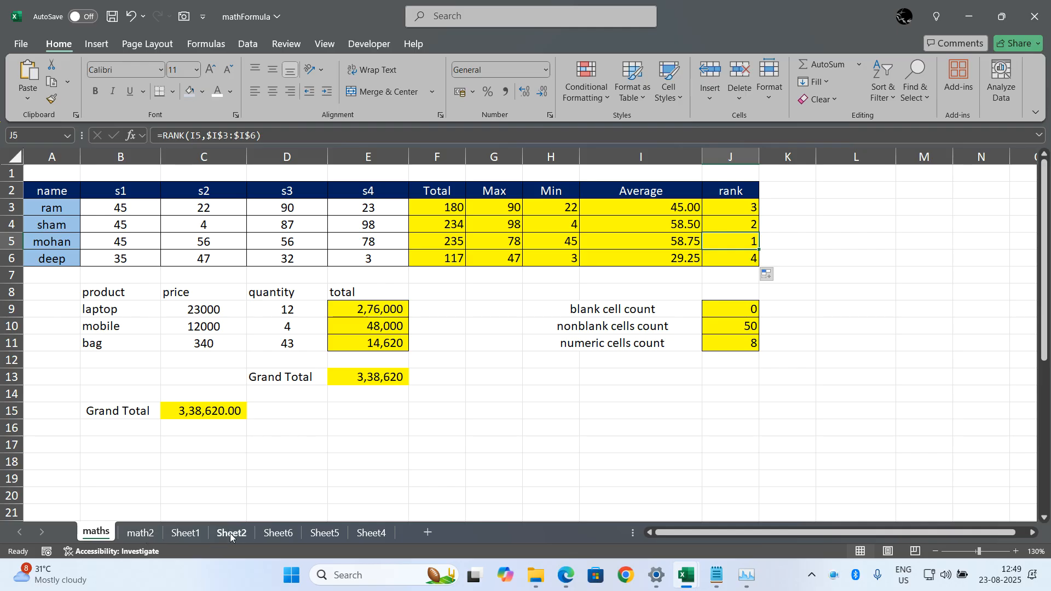
On Sheet5, fill F9:F24 with random whole numbers using =RANDBETWEEN(1,100).
{"action": "left_click", "coordinate": [340, 533]}
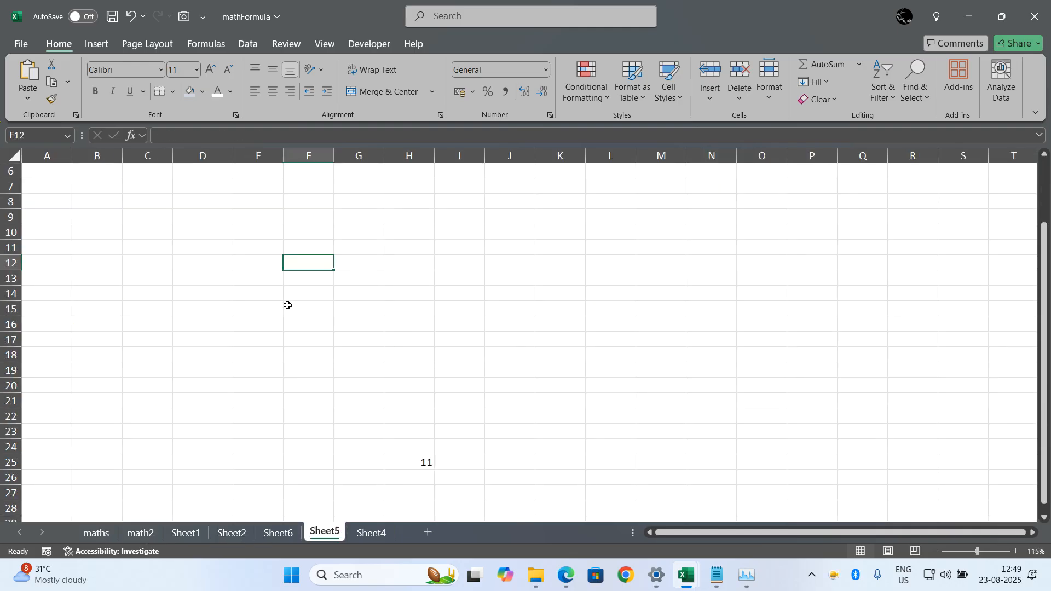
{"action": "left_click_drag", "start_coordinate": [259, 211], "coordinate": [272, 403]}
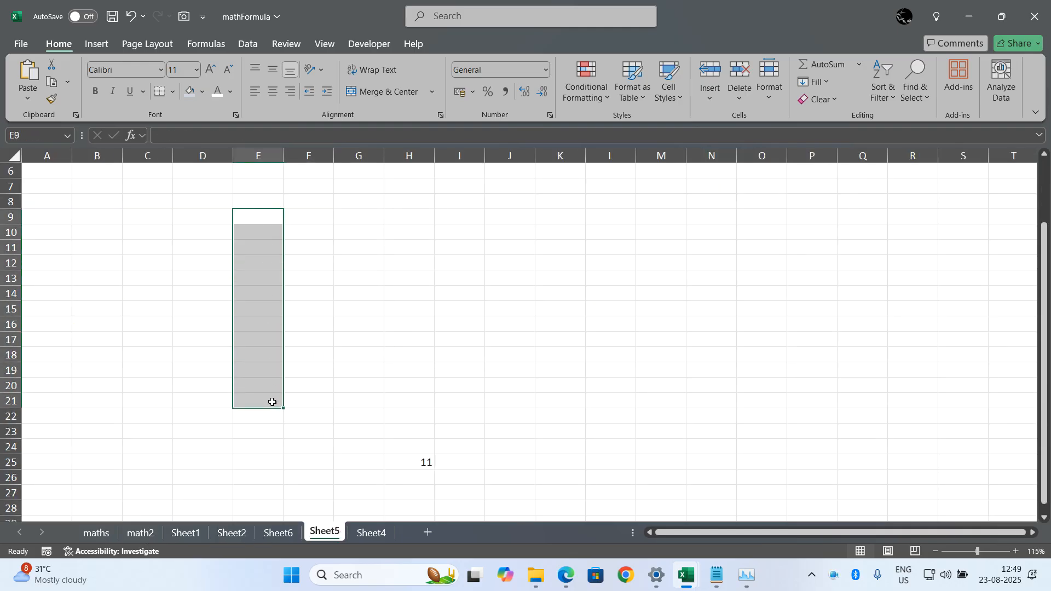
{"action": "key", "text": "BackSpace"}
{"action": "left_click", "coordinate": [272, 403]}
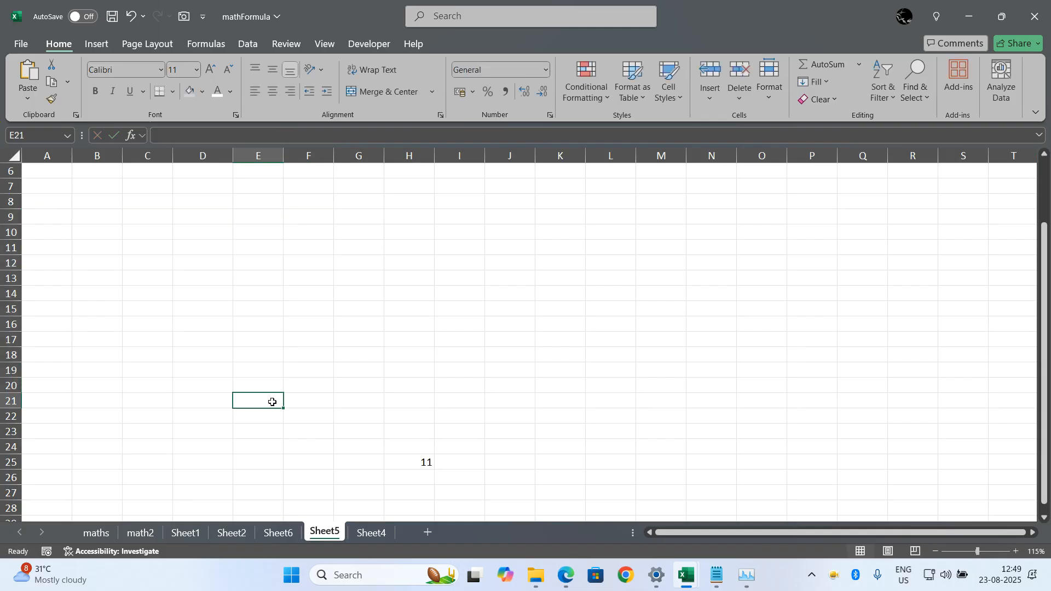
{"action": "left_click_drag", "start_coordinate": [251, 202], "coordinate": [229, 425]}
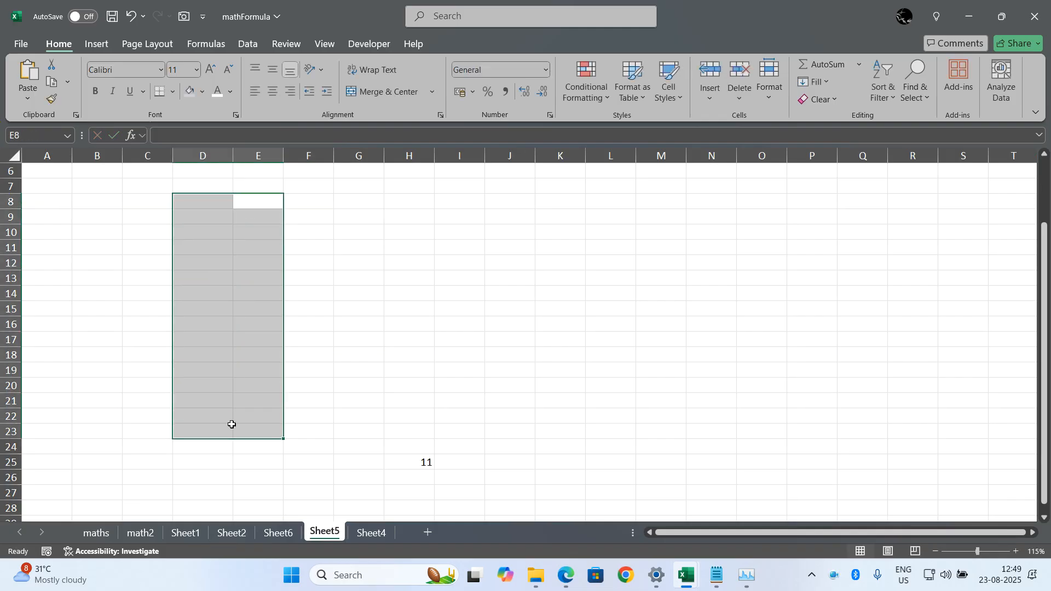
{"action": "left_click_drag", "start_coordinate": [314, 214], "coordinate": [308, 440]}
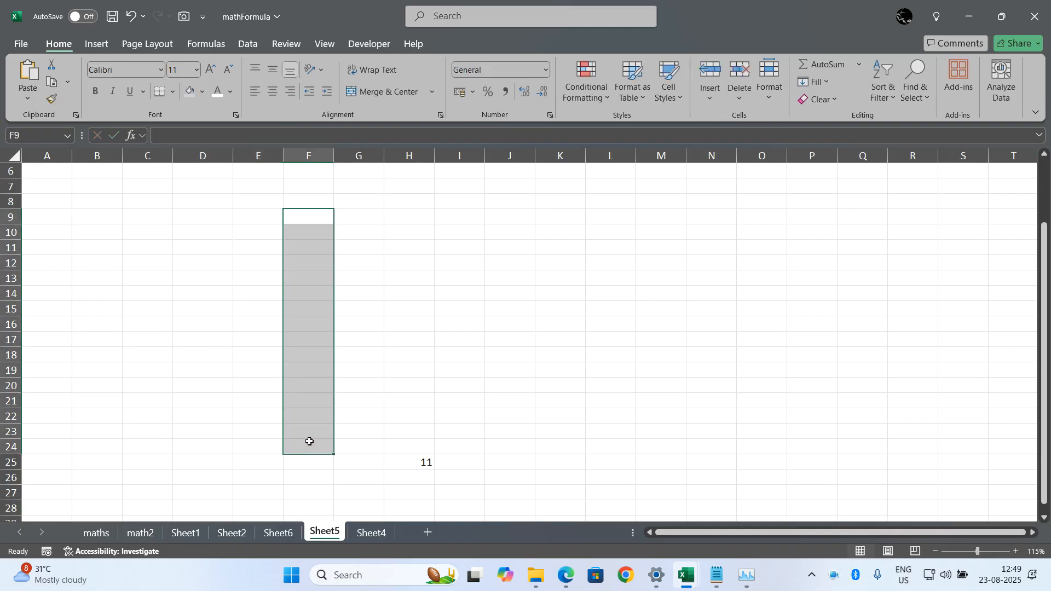
{"action": "type", "text": "=randbe"}
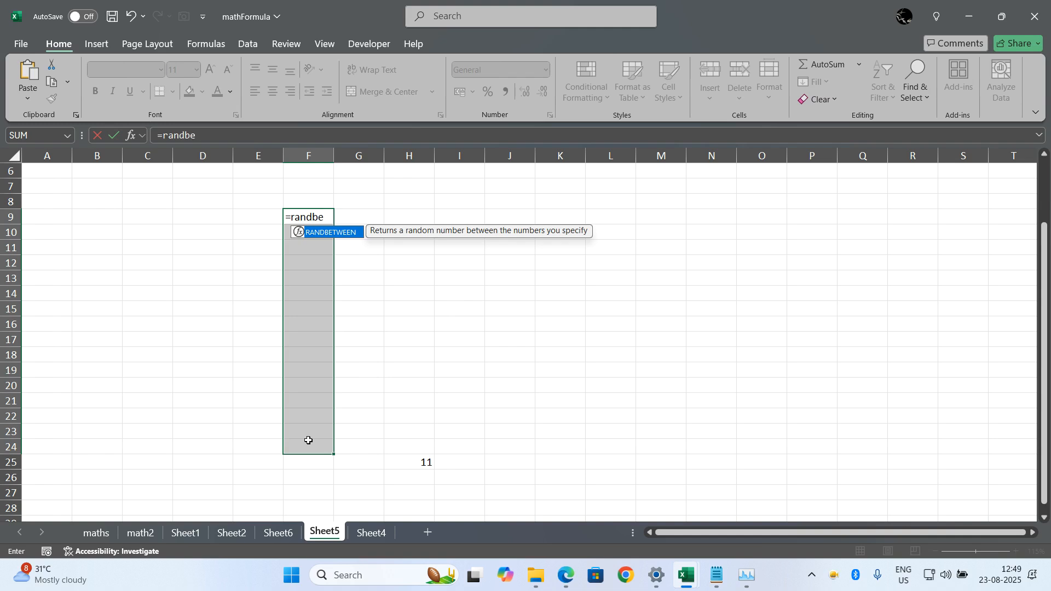
{"action": "type", "text": "tween(1,1"}
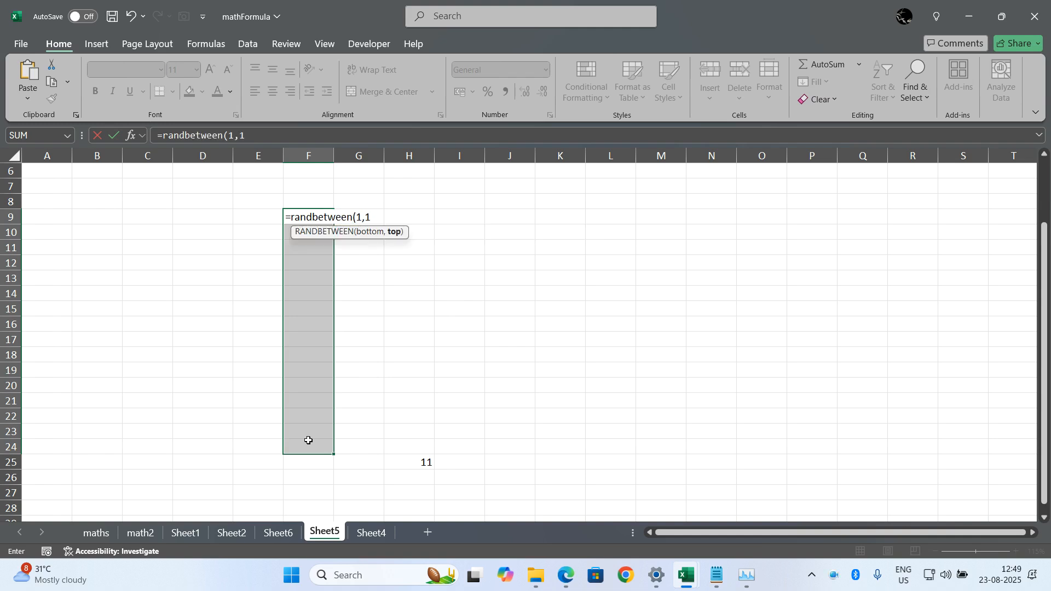
{"action": "type", "text": "0"}
{"action": "key", "text": "BackSpace"}
{"action": "type", "text": "00)"}
{"action": "key", "text": "ctrl+Return"}
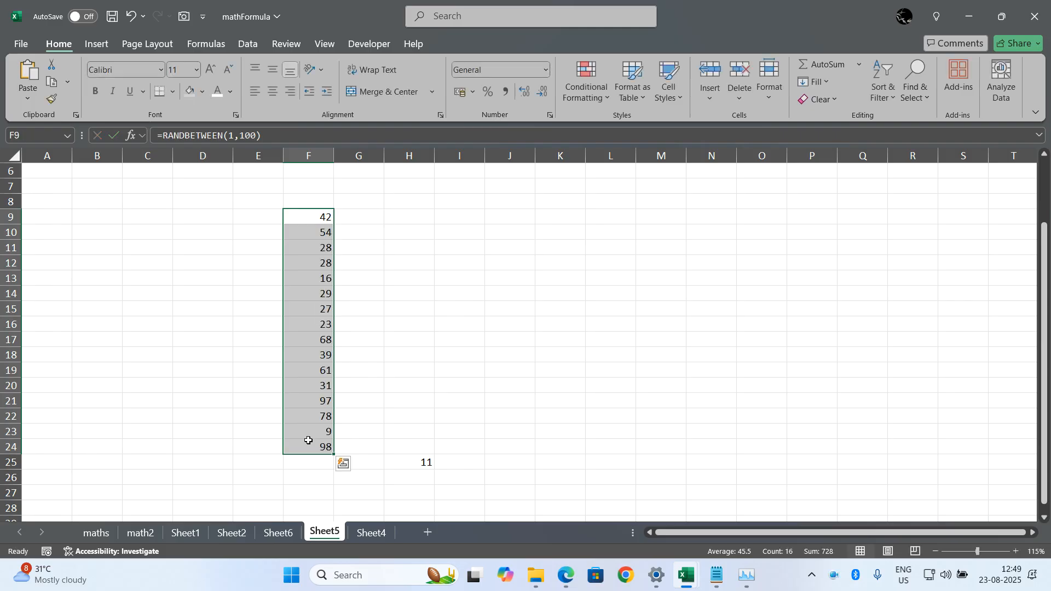
Replace the random number formulas in F9:F24 with their static values.
{"action": "key", "text": "ctrl+c"}
{"action": "key", "text": "ctrl+shift+v"}
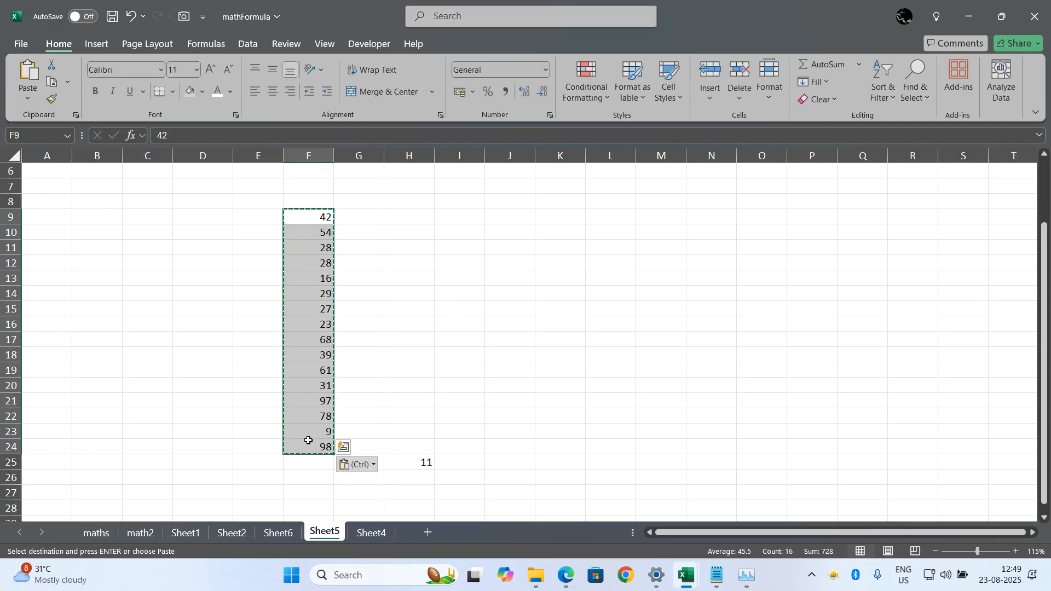
{"action": "left_click", "coordinate": [400, 296]}
Delete the stray number in cell H25.
{"action": "left_click", "coordinate": [431, 462]}
{"action": "key", "text": "Delete"}
{"action": "left_click", "coordinate": [496, 426]}
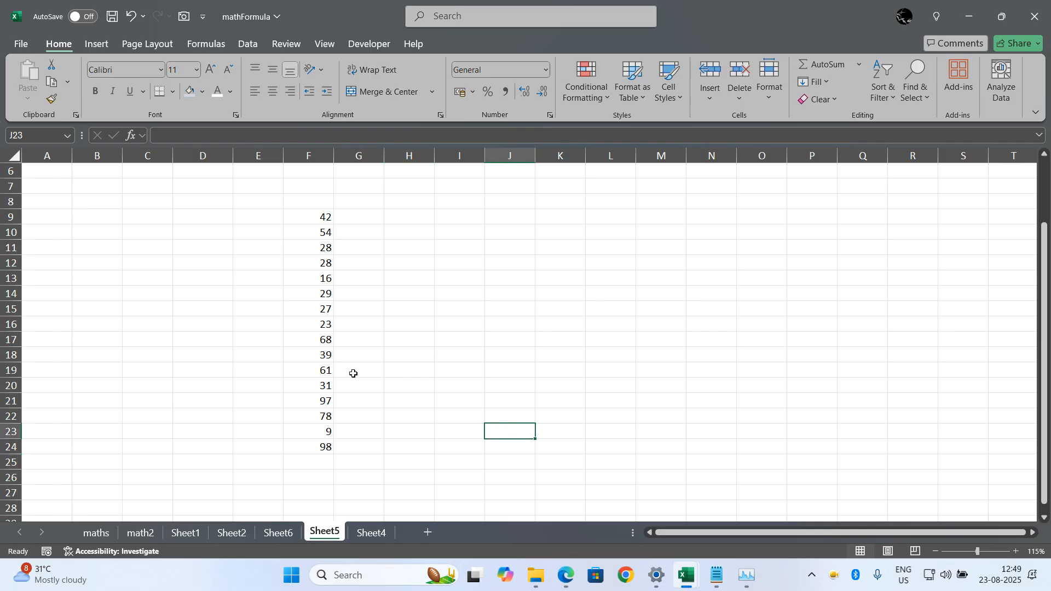
Rank the first number of the list in G9 with the formula =RANK(F9,$F$9:$F$24).
{"action": "left_click", "coordinate": [373, 218]}
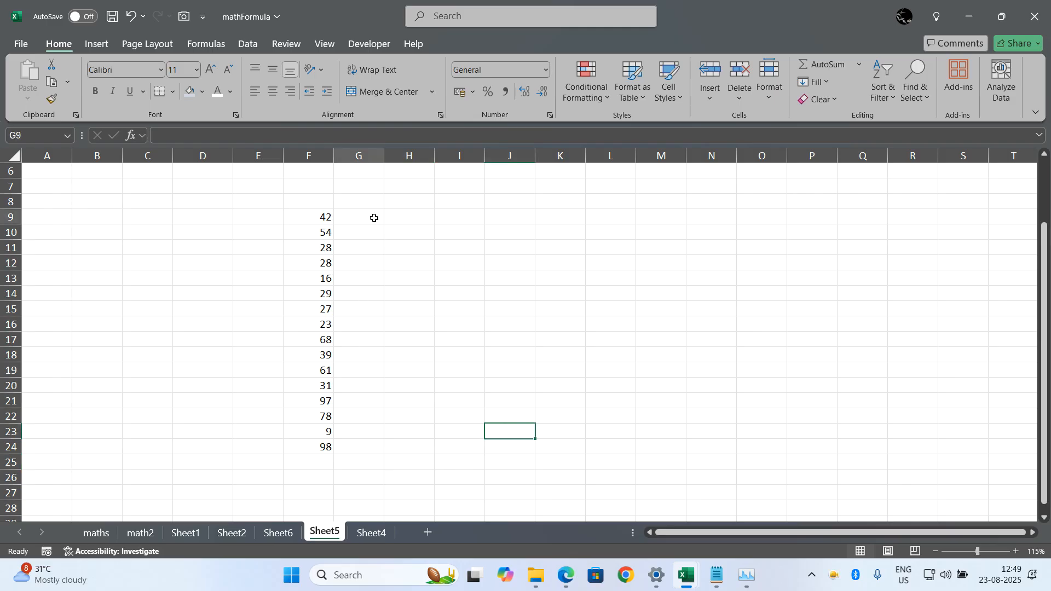
{"action": "type", "text": "=rank("}
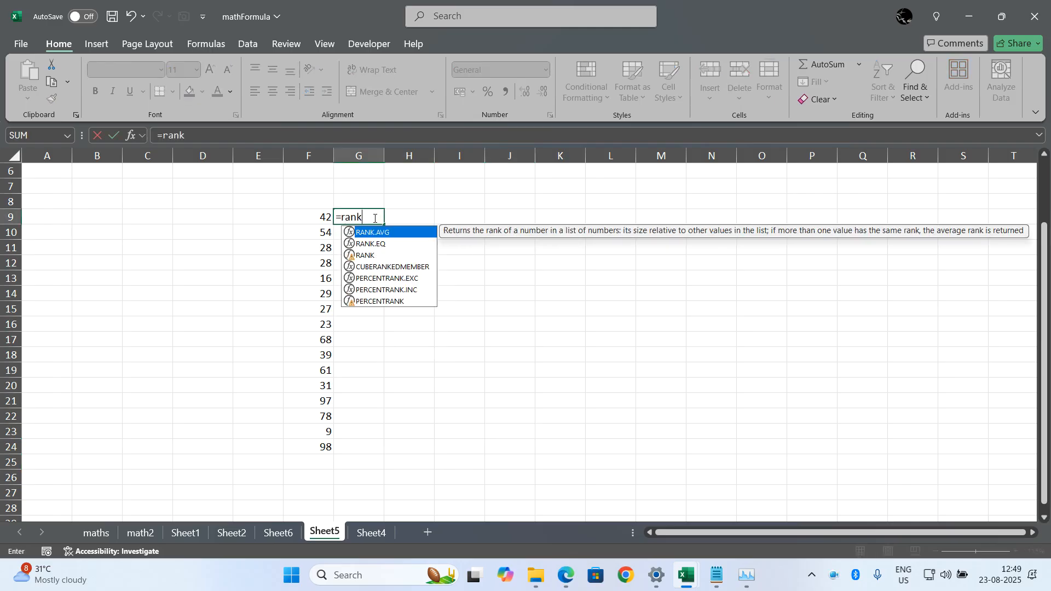
{"action": "left_click", "coordinate": [312, 218]}
{"action": "type", "text": ","}
{"action": "left_click", "coordinate": [312, 214]}
{"action": "left_click_drag", "start_coordinate": [312, 213], "coordinate": [316, 446]}
{"action": "key", "text": "F4"}
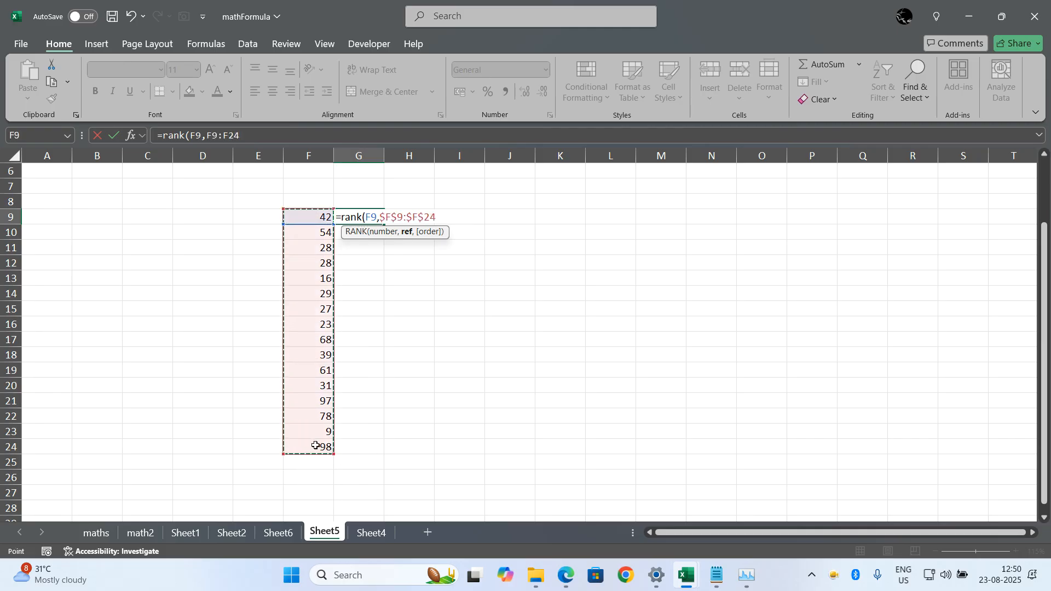
{"action": "type", "text": ")"}
{"action": "key", "text": "Return"}
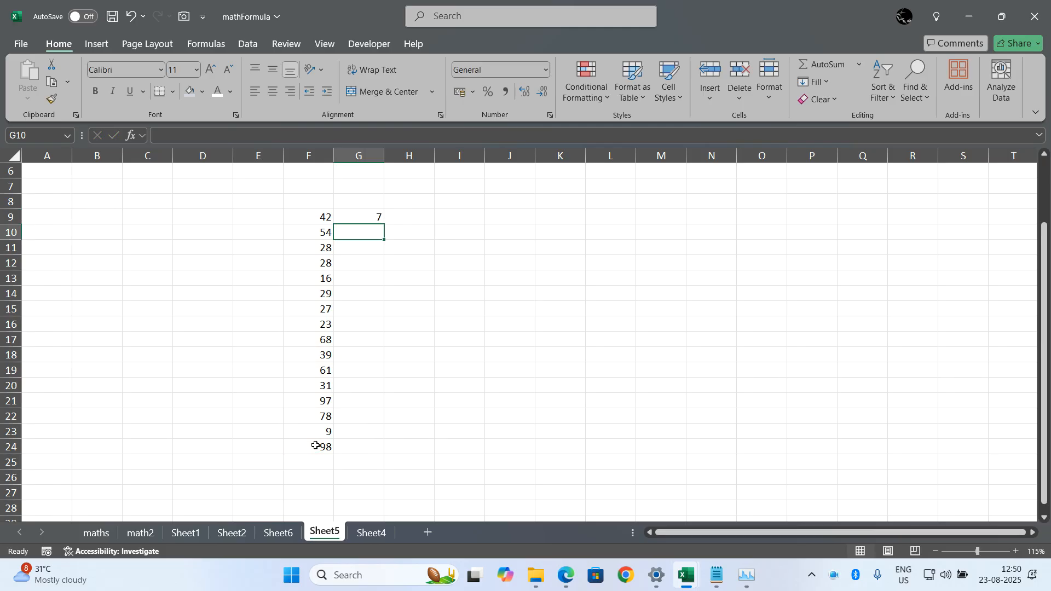
Fill the rank formula from G9 down to G24 alongside the number list.
{"action": "left_click", "coordinate": [364, 218]}
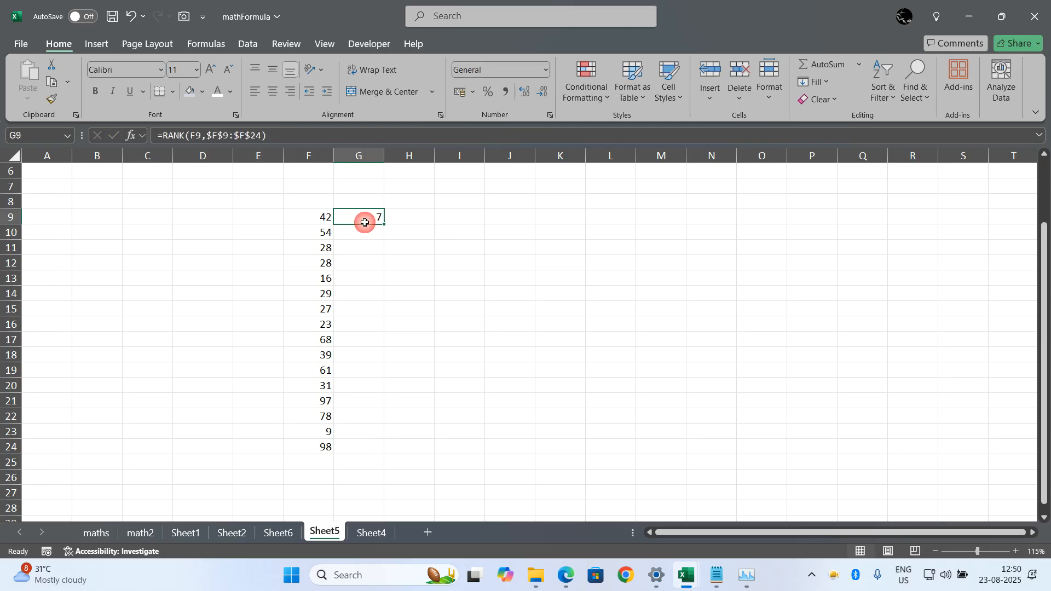
{"action": "double_click", "coordinate": [384, 225]}
{"action": "left_click", "coordinate": [474, 286]}
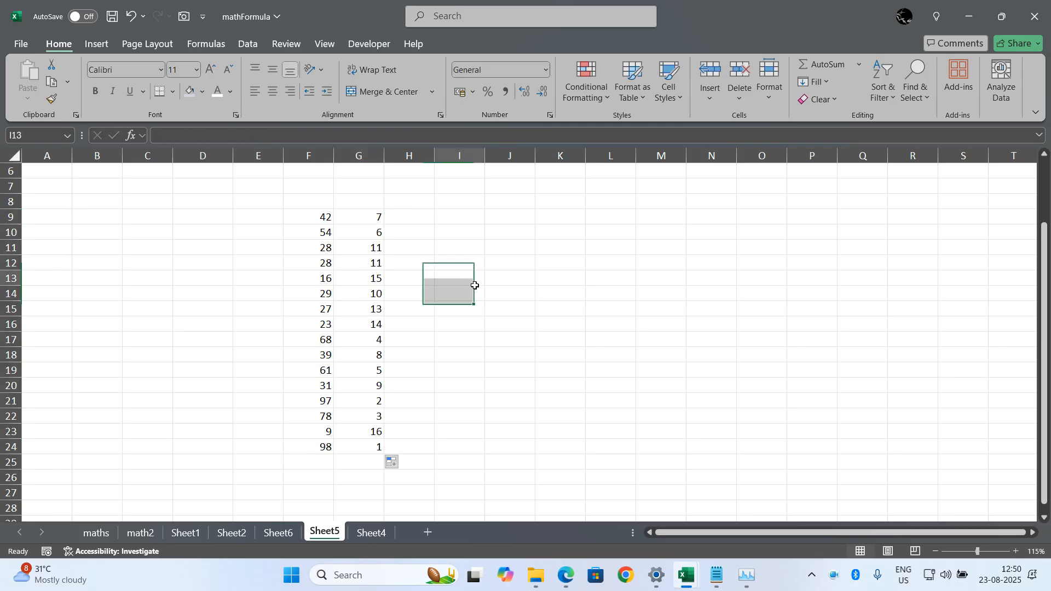
Sort the number and rank list F9:G24 by Column G from smallest to largest.
{"action": "left_click", "coordinate": [322, 222]}
{"action": "key", "text": "ctrl+a"}
{"action": "key", "text": "alt"}
{"action": "key", "text": "a"}
{"action": "key", "text": "s"}
{"action": "key", "text": "s"}
{"action": "left_click_drag", "start_coordinate": [445, 231], "coordinate": [471, 204]}
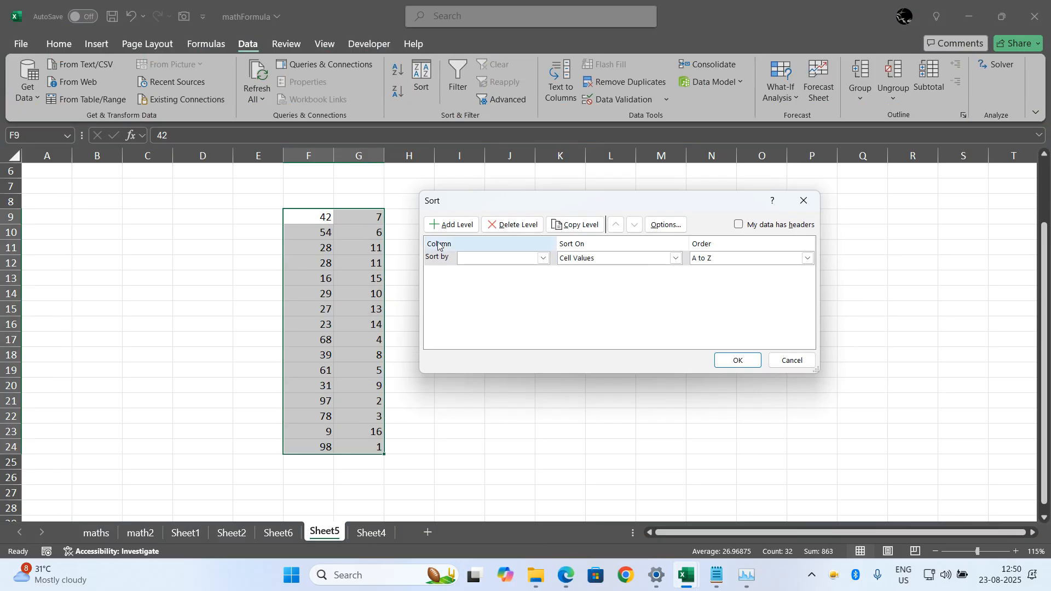
{"action": "left_click", "coordinate": [543, 258]}
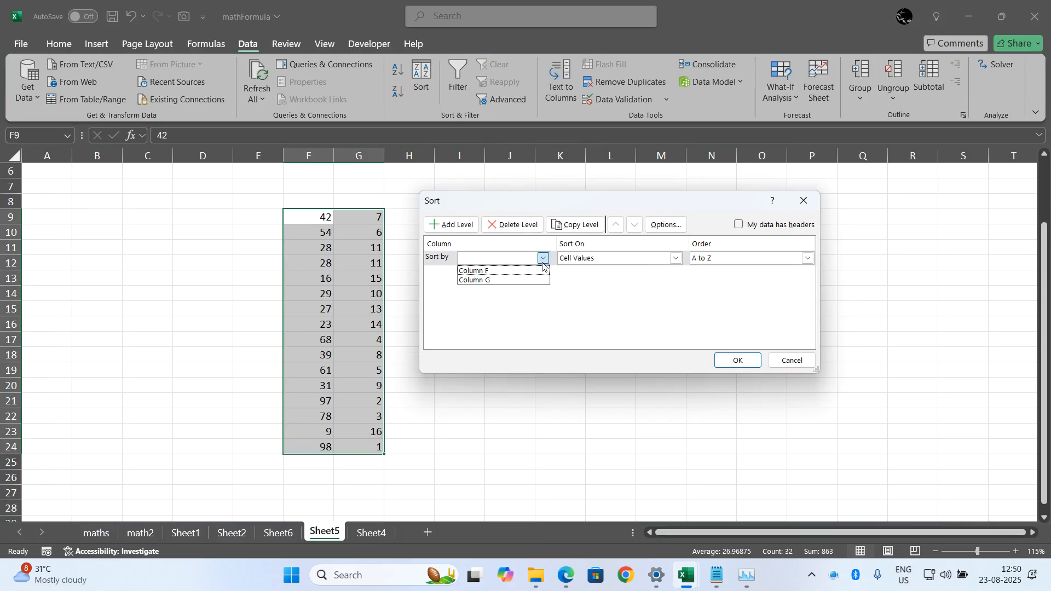
{"action": "left_click", "coordinate": [519, 281]}
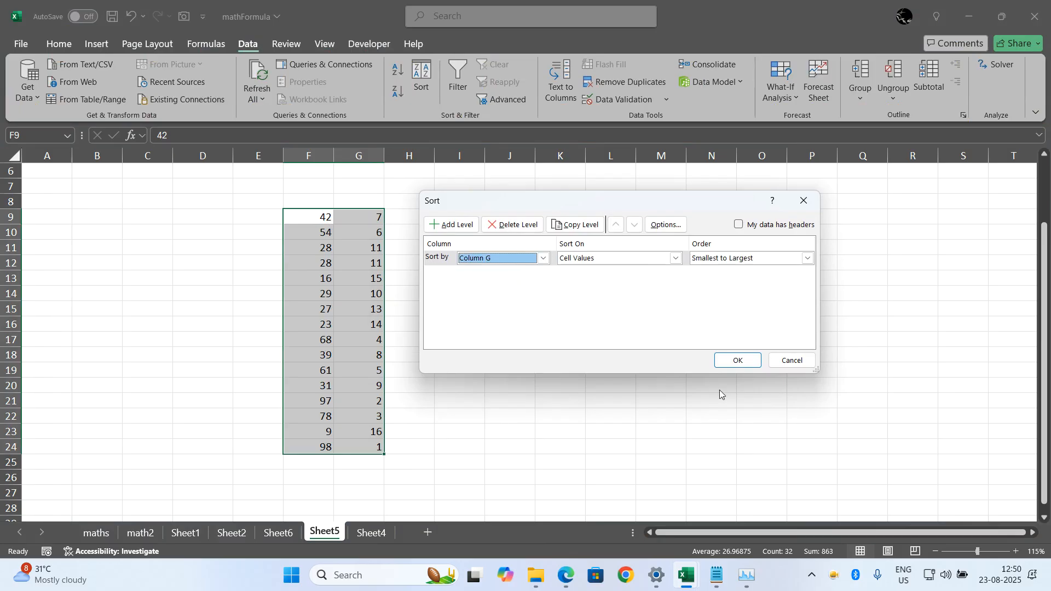
{"action": "left_click", "coordinate": [751, 362]}
{"action": "left_click", "coordinate": [691, 364]}
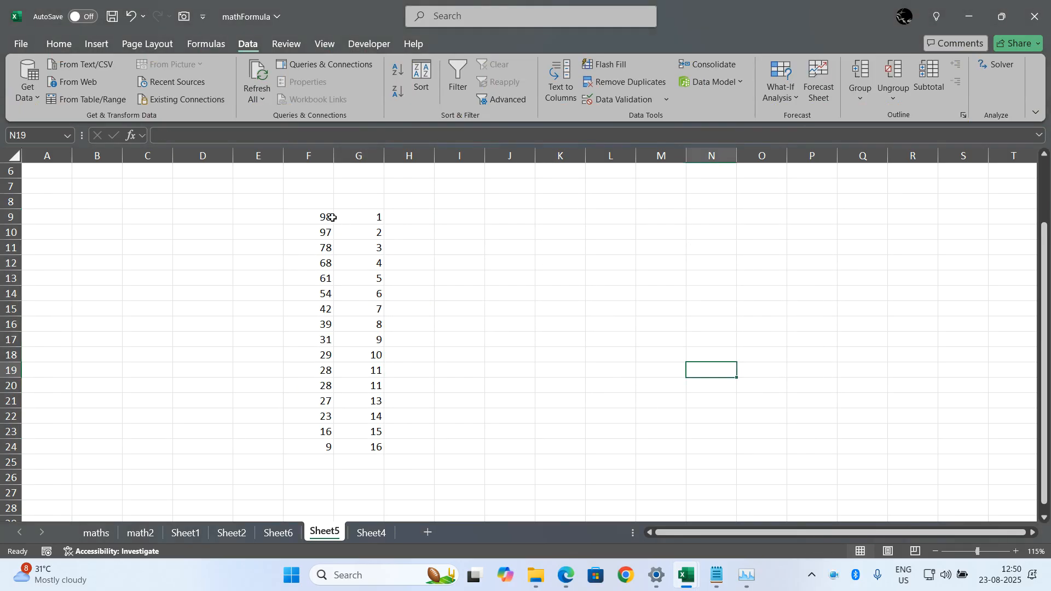
Try to move the first five sorted rows, F9:G13, to J9:K13 and undo the move.
{"action": "left_click_drag", "start_coordinate": [336, 220], "coordinate": [567, 258]}
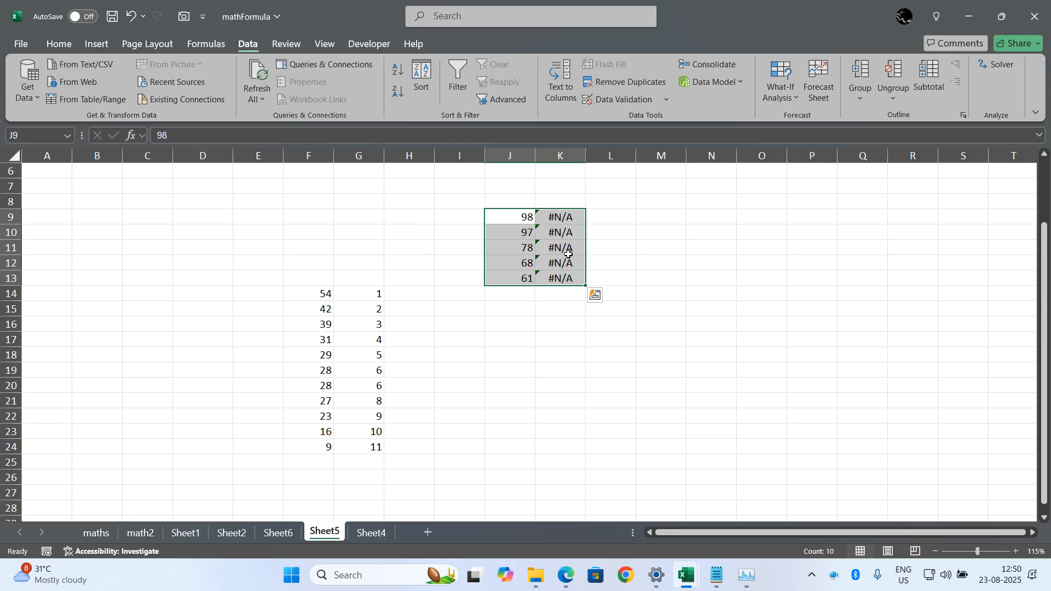
{"action": "key", "text": "ctrl+z"}
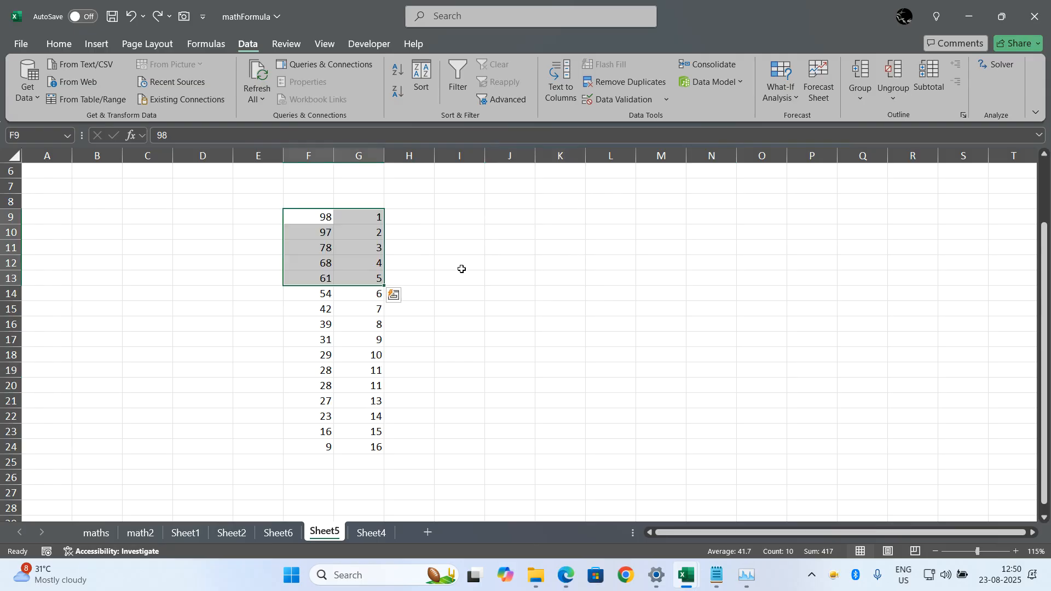
{"action": "left_click", "coordinate": [463, 270]}
{"action": "left_click", "coordinate": [366, 344]}
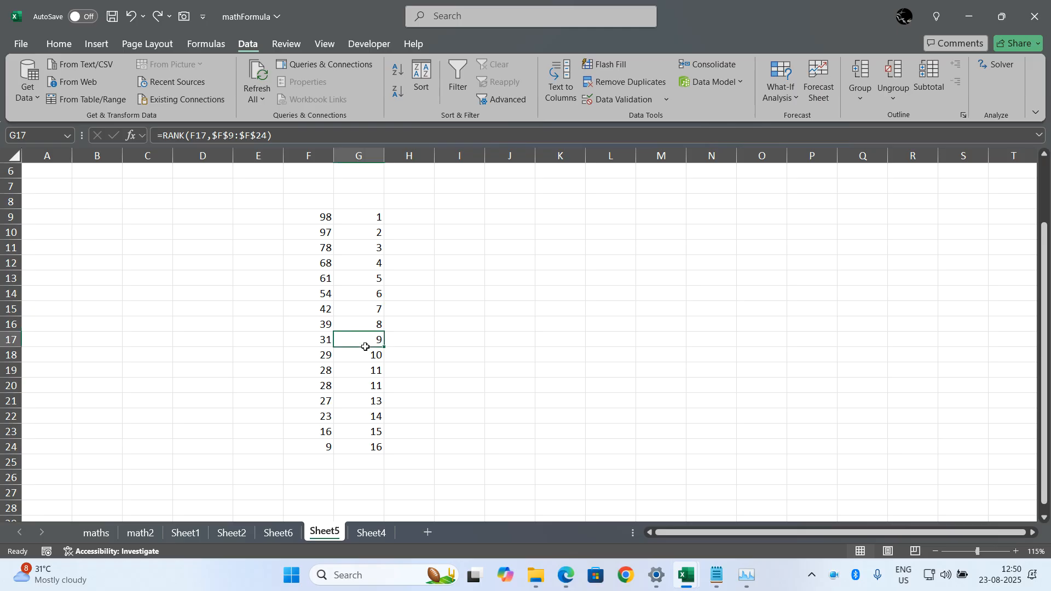
{"action": "left_click", "coordinate": [466, 367]}
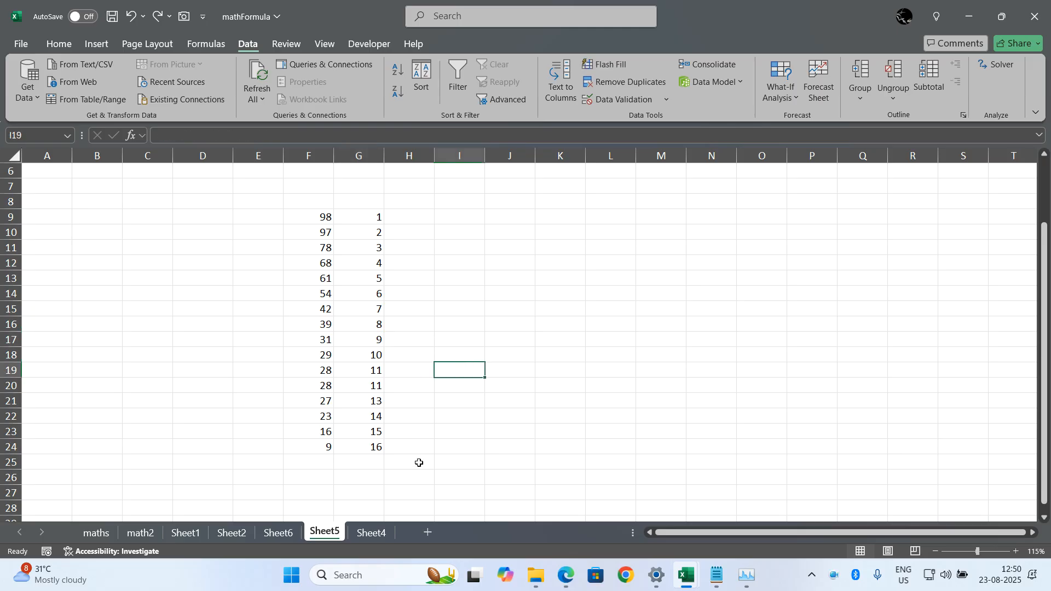
Go to the math2 sheet and select its whole number table B2:M15.
{"action": "left_click", "coordinate": [372, 532]}
{"action": "left_click", "coordinate": [322, 534]}
{"action": "left_click", "coordinate": [152, 534]}
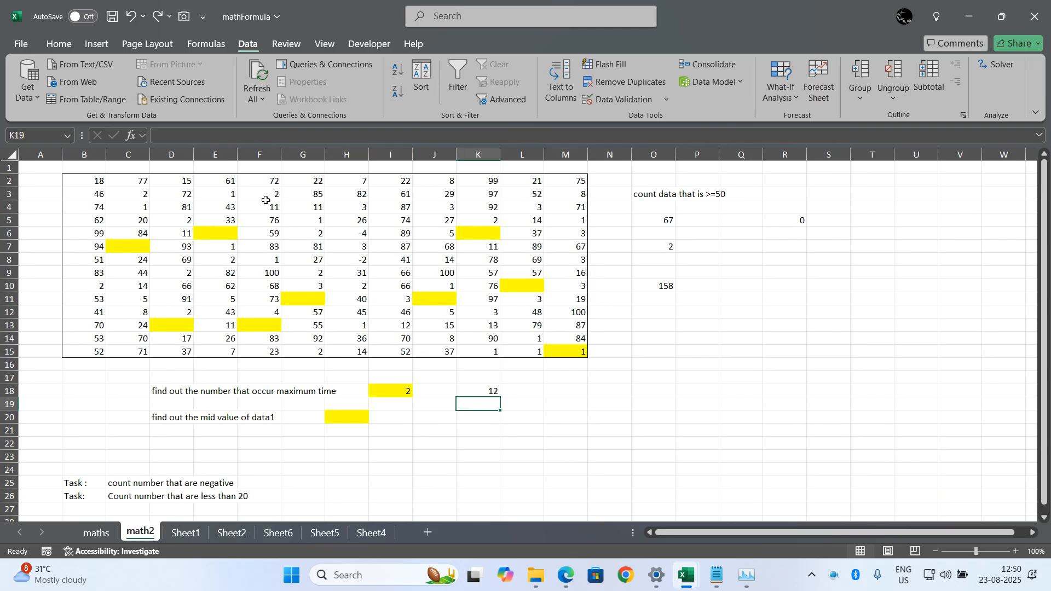
{"action": "left_click_drag", "start_coordinate": [97, 181], "coordinate": [573, 345]}
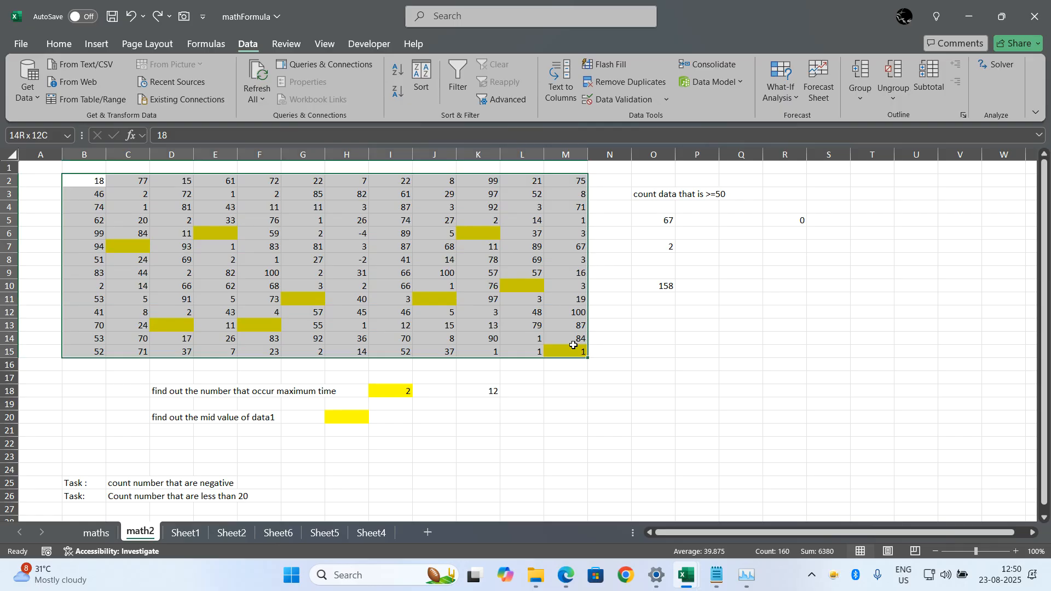
{"action": "left_click_drag", "start_coordinate": [573, 345], "coordinate": [579, 350]}
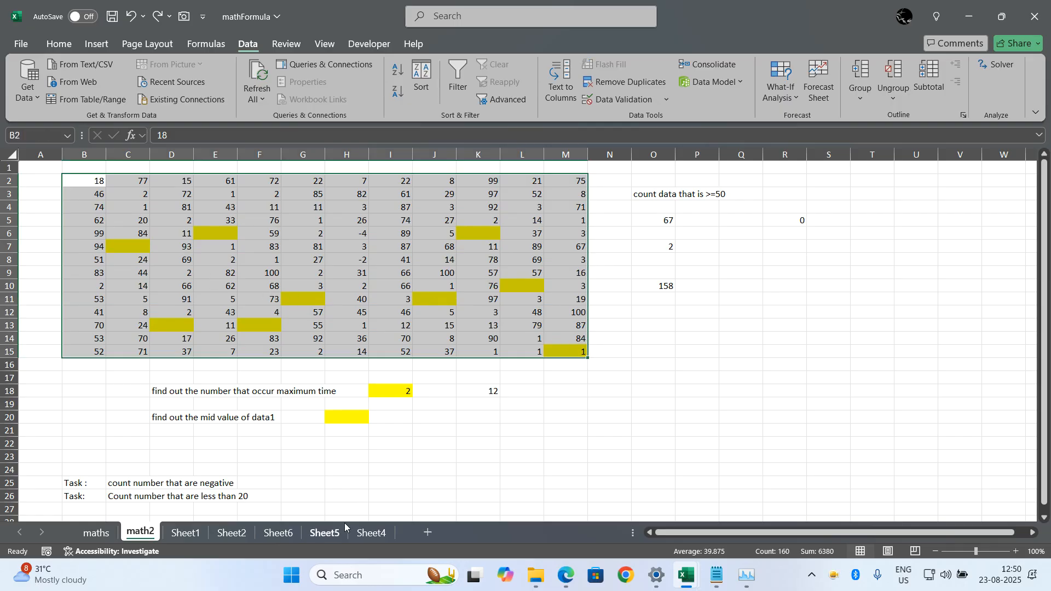
Add a new sheet after Sheet4 and fill D2:D150 with the formula =RANDBETWEEN(1,20).
{"action": "left_click", "coordinate": [372, 532]}
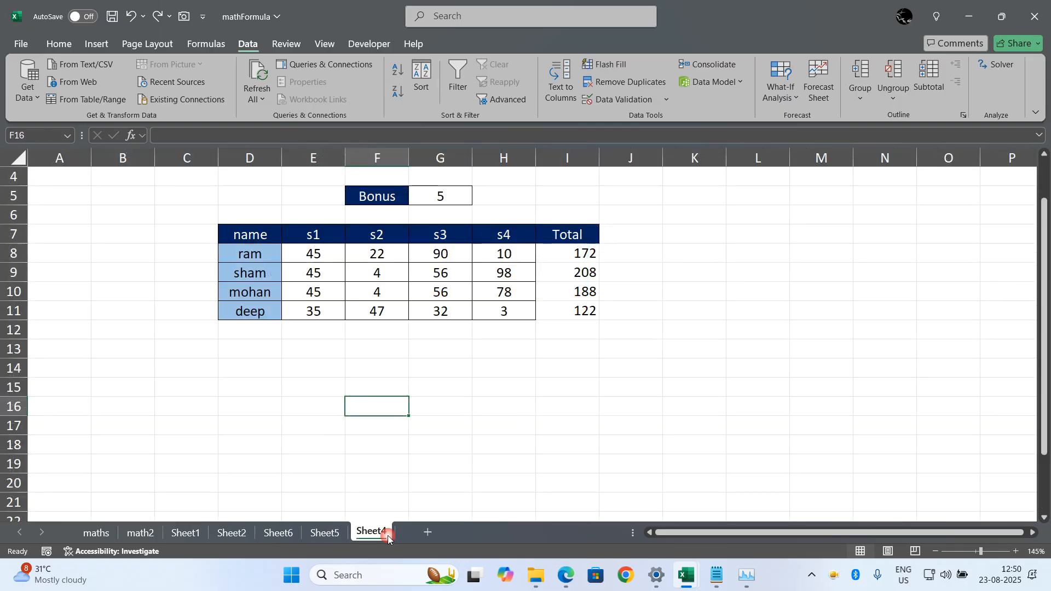
{"action": "left_click", "coordinate": [428, 533]}
{"action": "left_click_drag", "start_coordinate": [183, 176], "coordinate": [176, 499]}
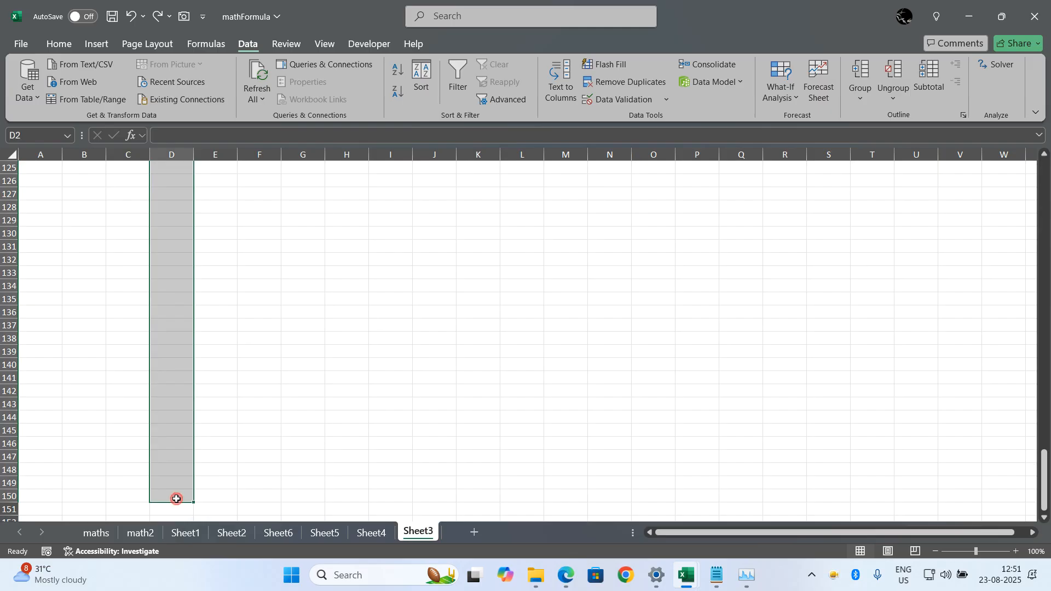
{"action": "type", "text": "="}
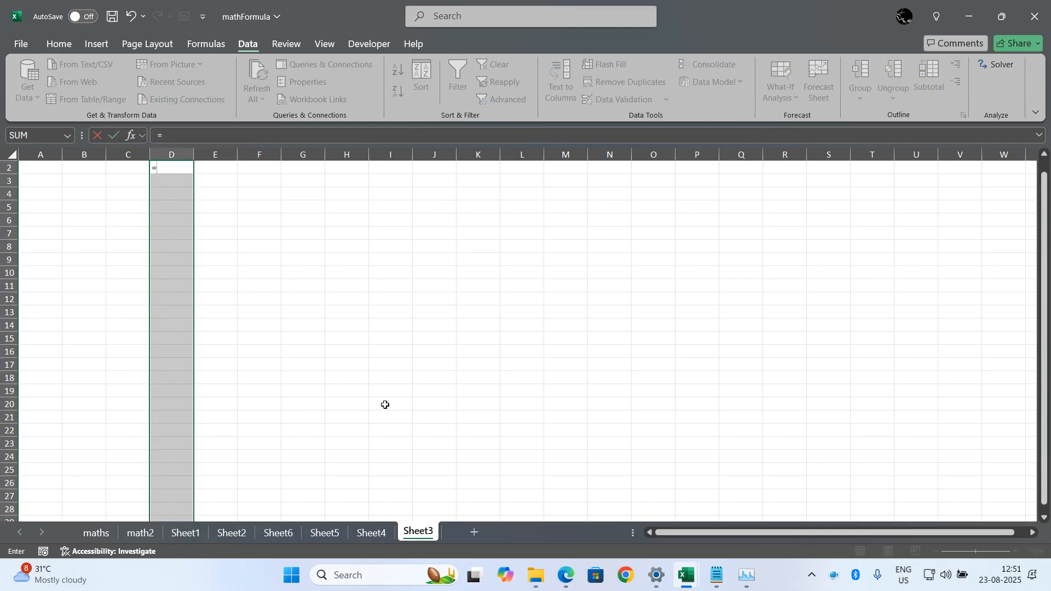
{"action": "type", "text": "randbetween"}
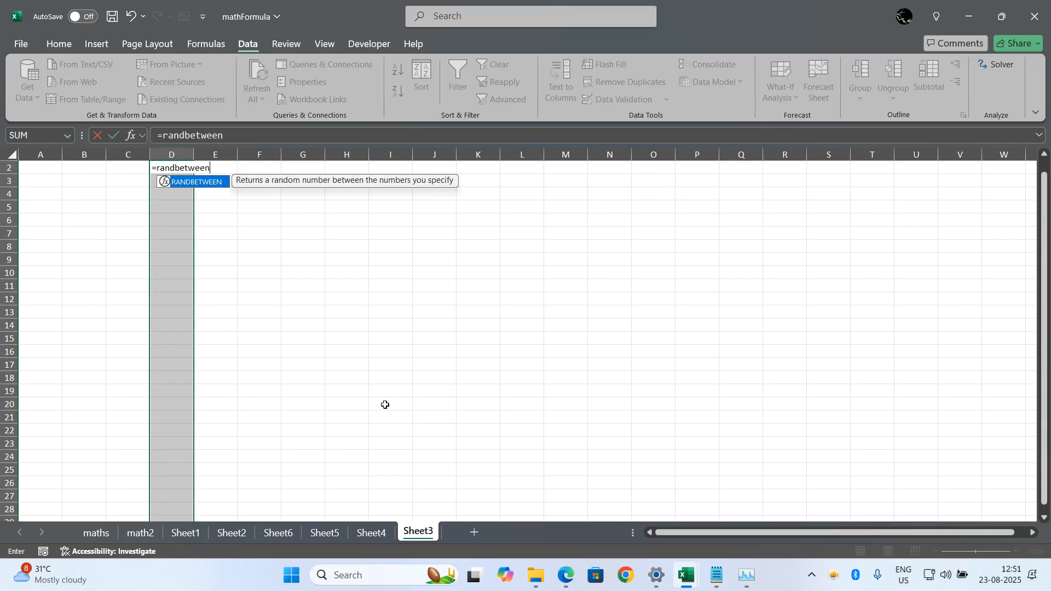
{"action": "type", "text": "(1,20"}
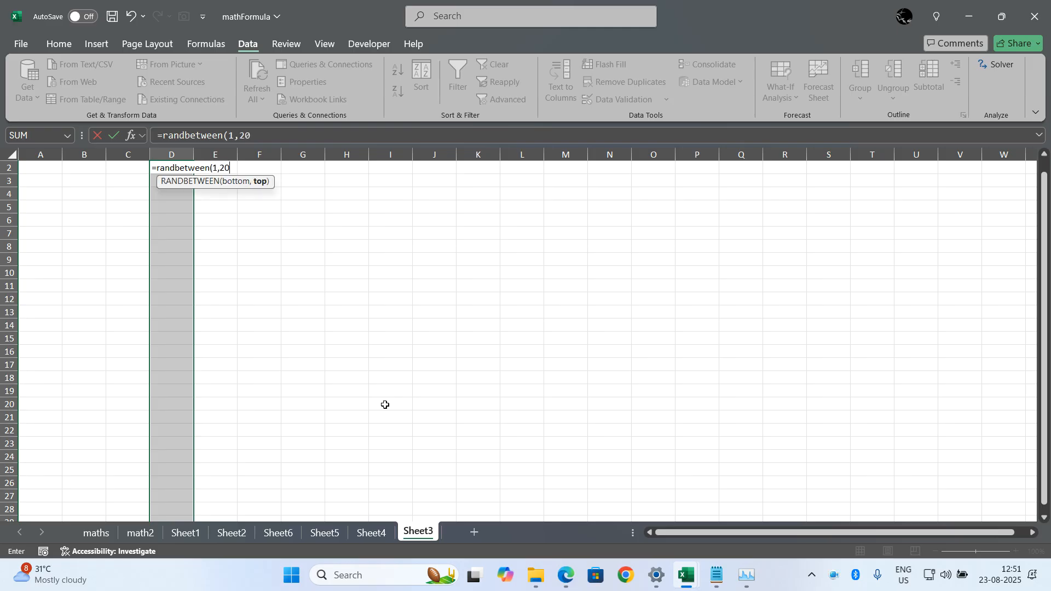
{"action": "type", "text": ")"}
{"action": "key", "text": "ctrl+Return"}
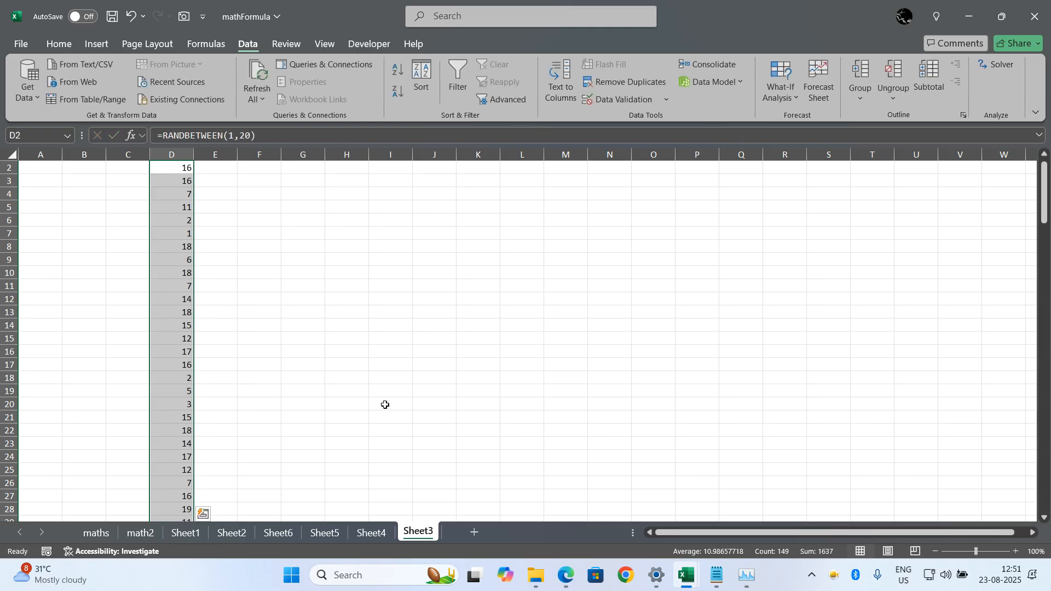
Replace the random number formulas in D2:D150 with their static values.
{"action": "key", "text": "ctrl+c"}
{"action": "key", "text": "alt+h"}
{"action": "key", "text": "v"}
{"action": "key", "text": "v"}
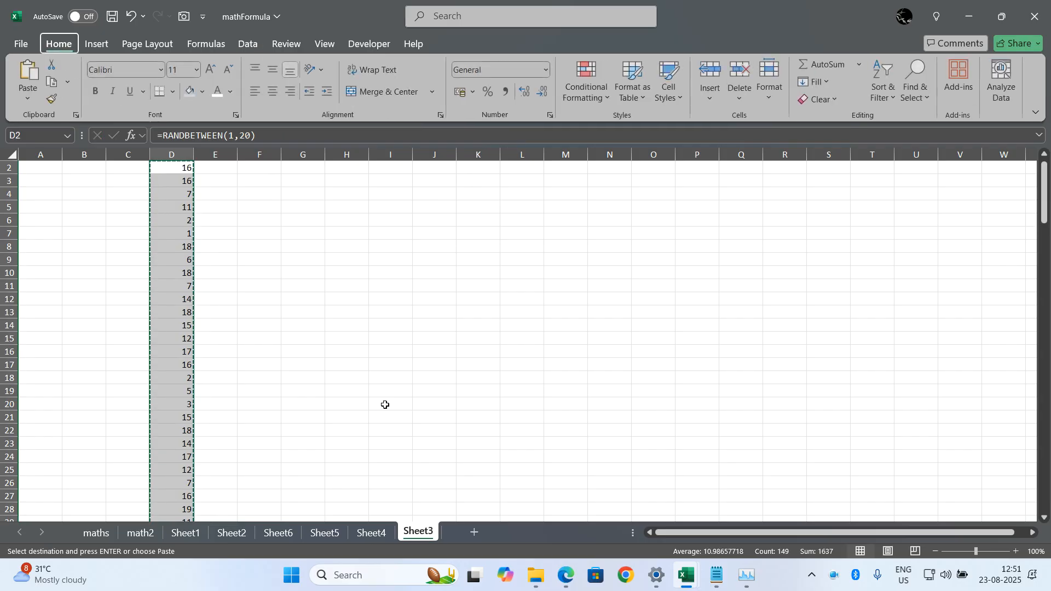
{"action": "left_click", "coordinate": [392, 299]}
{"action": "scroll", "coordinate": [394, 298], "scroll_direction": "up", "scroll_amount": 2}
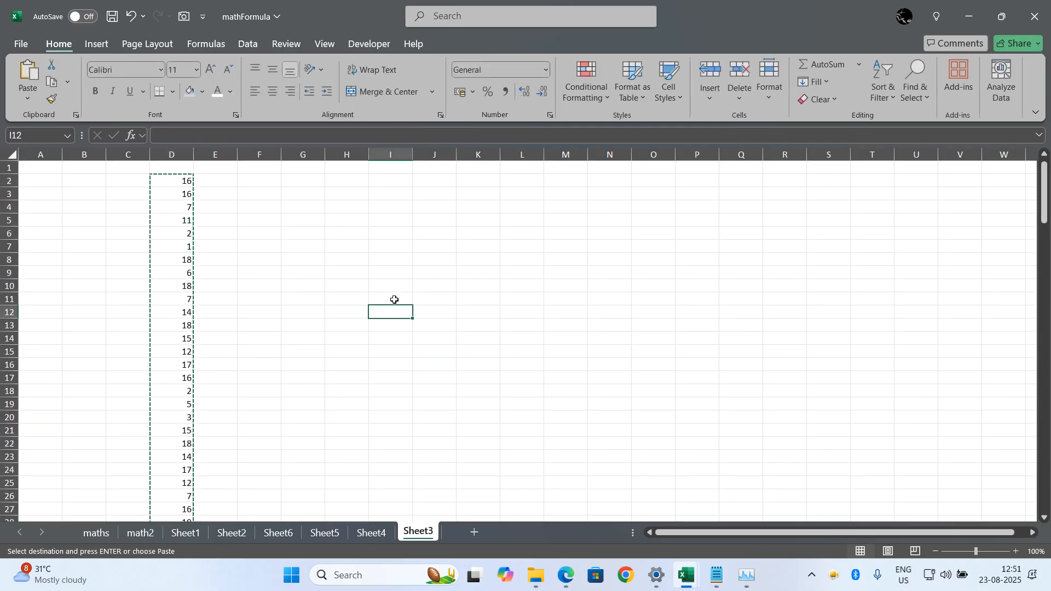
{"action": "left_click", "coordinate": [440, 296]}
{"action": "key", "text": "Escape"}
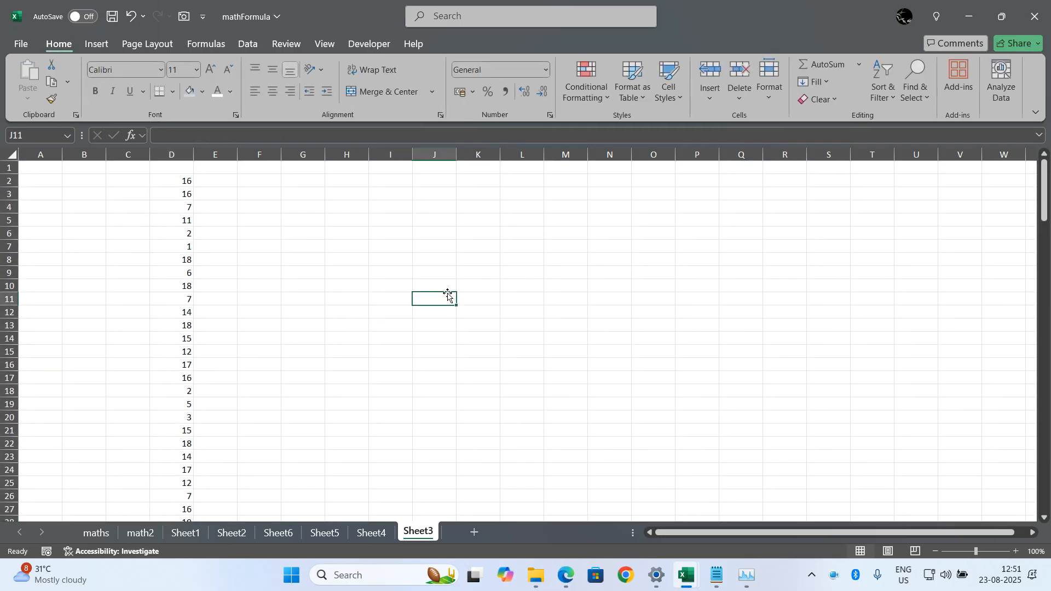
Try to count the occurrences of the first number in E2 with =COUNTIF(D2,$D$2:$D$150).
{"action": "left_click", "coordinate": [226, 182]}
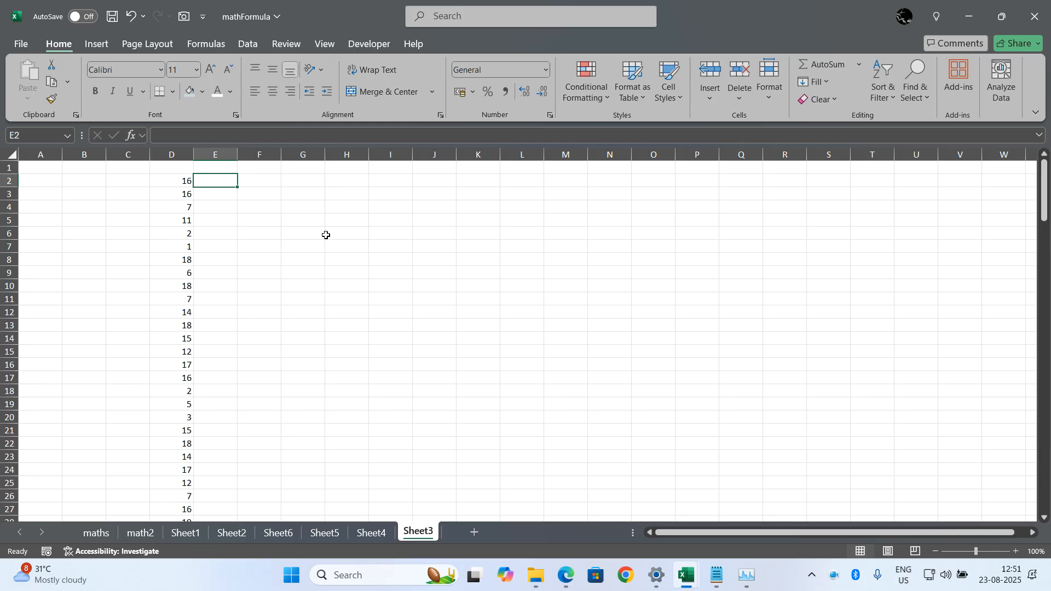
{"action": "type", "text": "=co"}
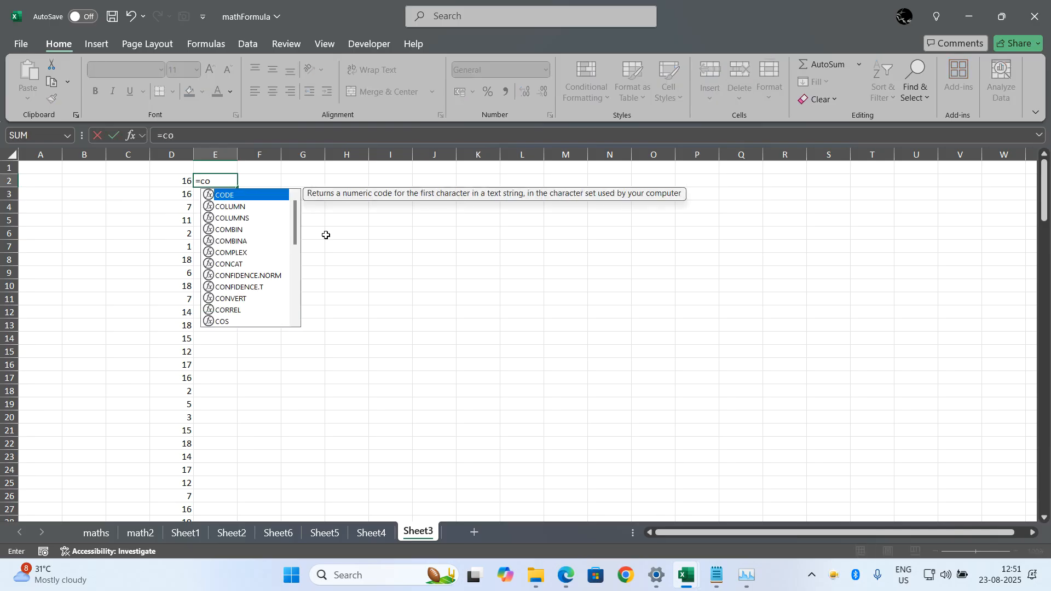
{"action": "type", "text": "untif("}
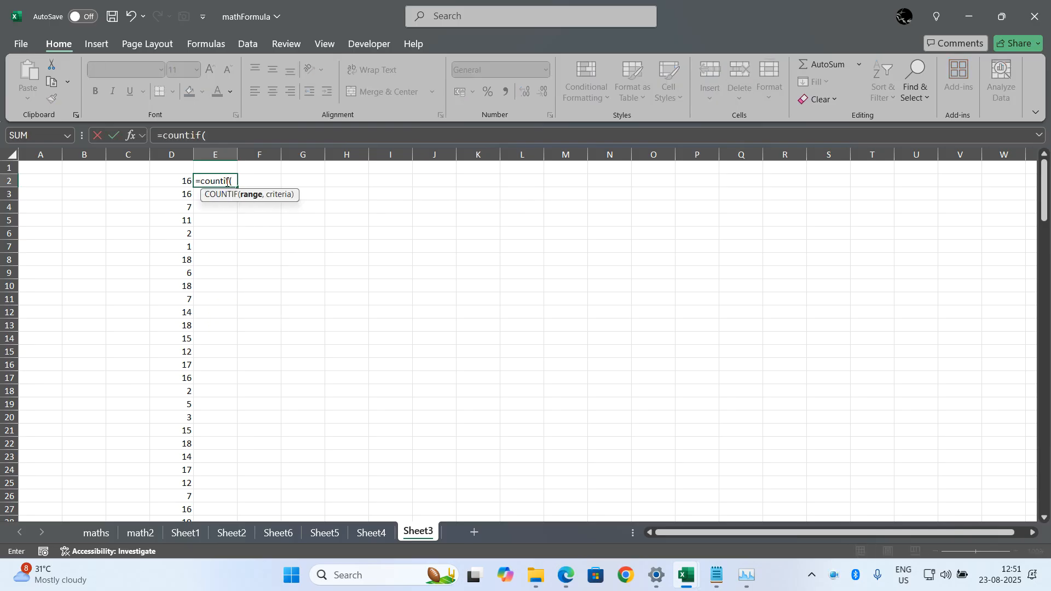
{"action": "left_click", "coordinate": [168, 180]}
{"action": "type", "text": ","}
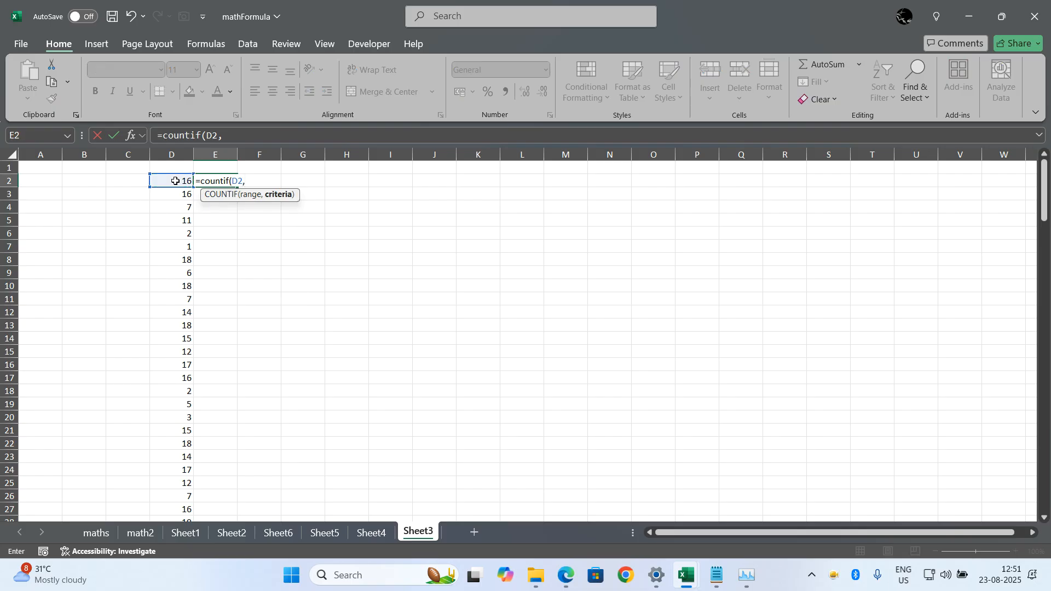
{"action": "left_click", "coordinate": [178, 179]}
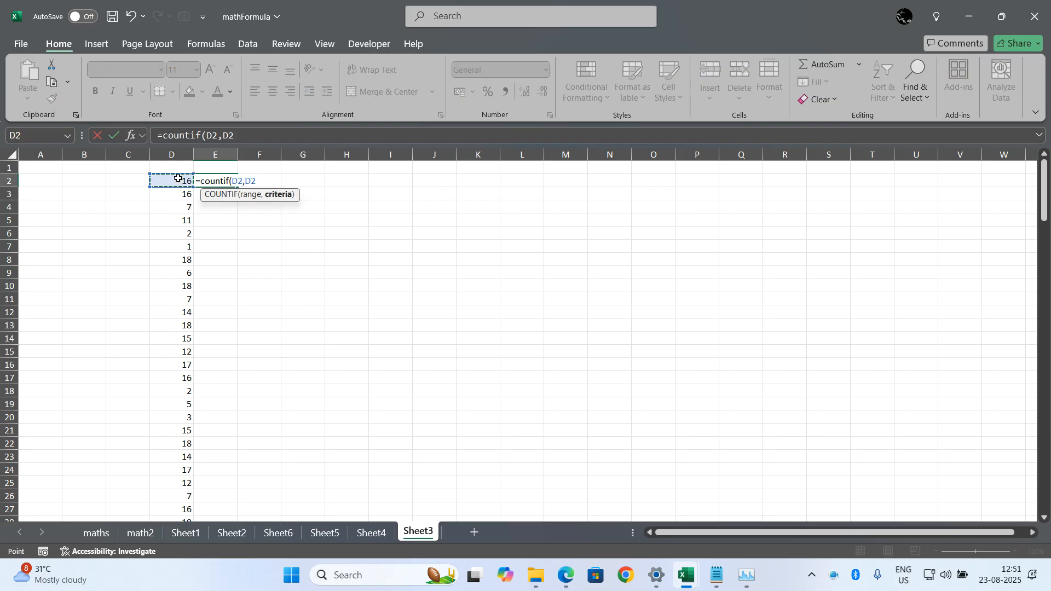
{"action": "key", "text": "ctrl+shift+Down"}
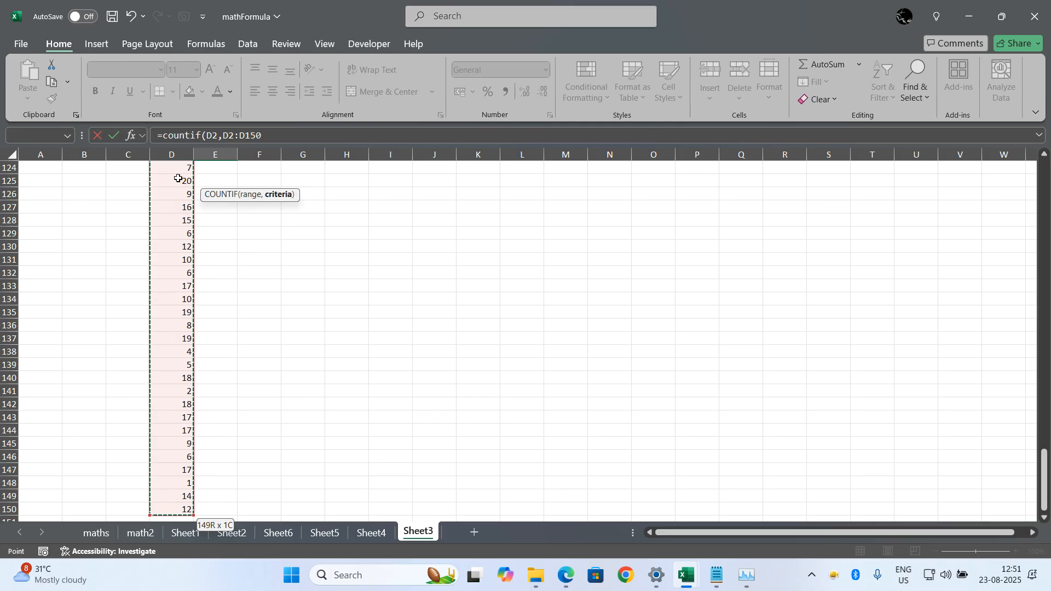
{"action": "key", "text": "F4"}
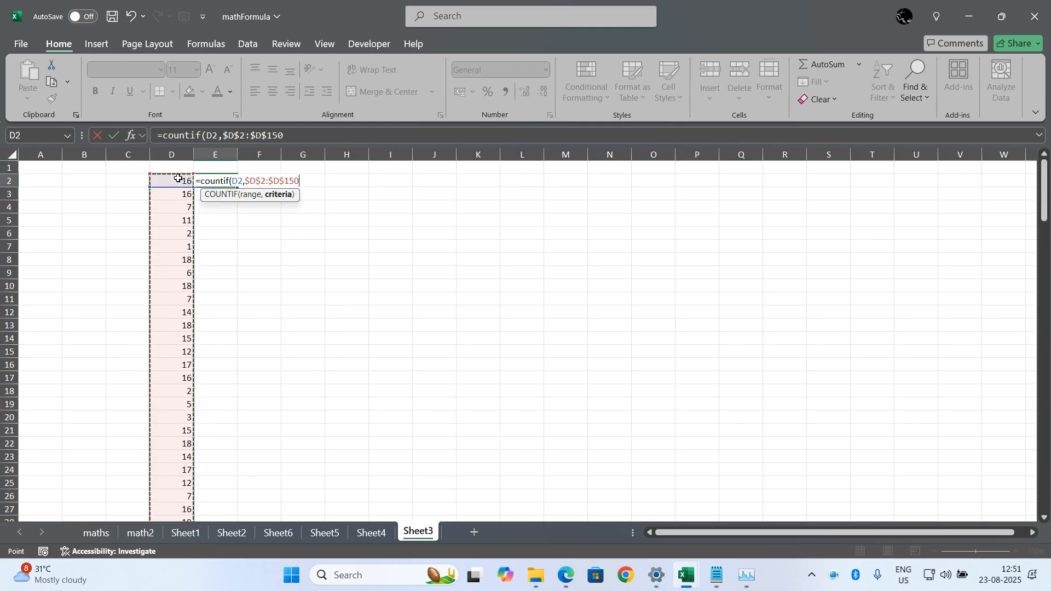
{"action": "type", "text": ")"}
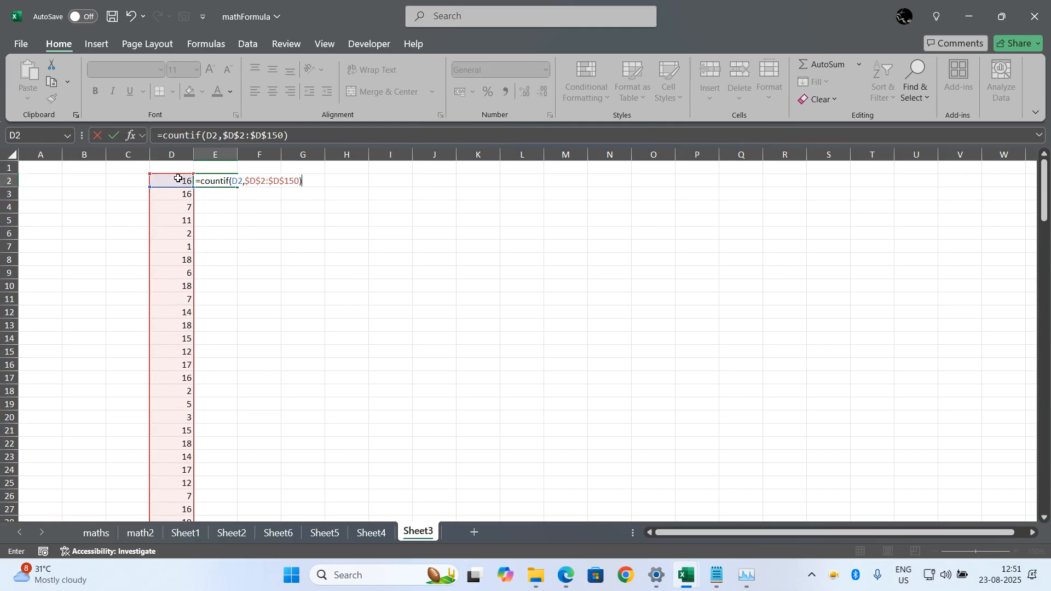
{"action": "key", "text": "Return"}
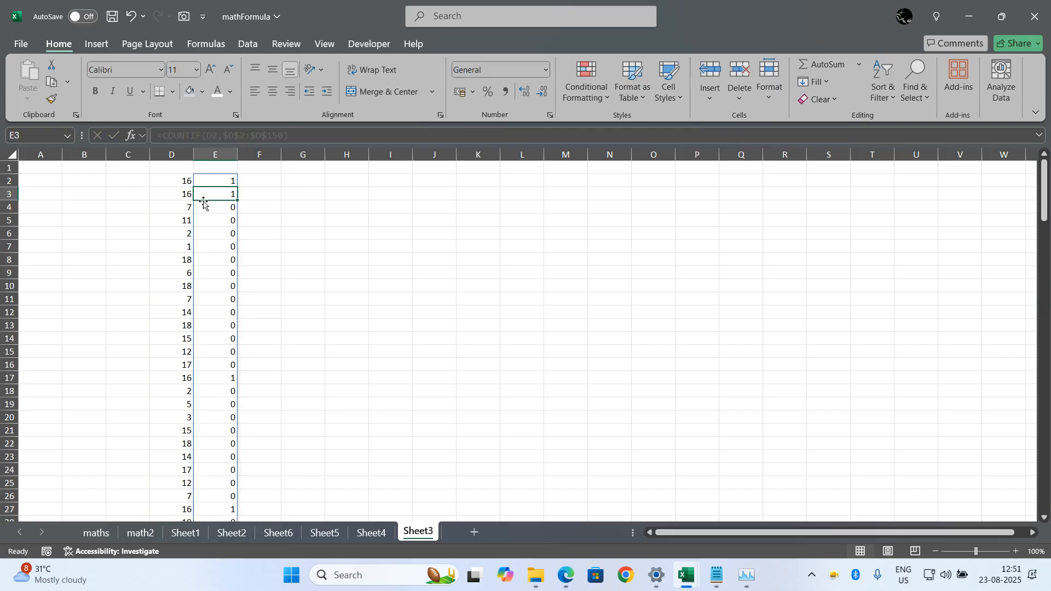
Check the formula in E2 and try to delete the spilled value in E3.
{"action": "left_click", "coordinate": [229, 179]}
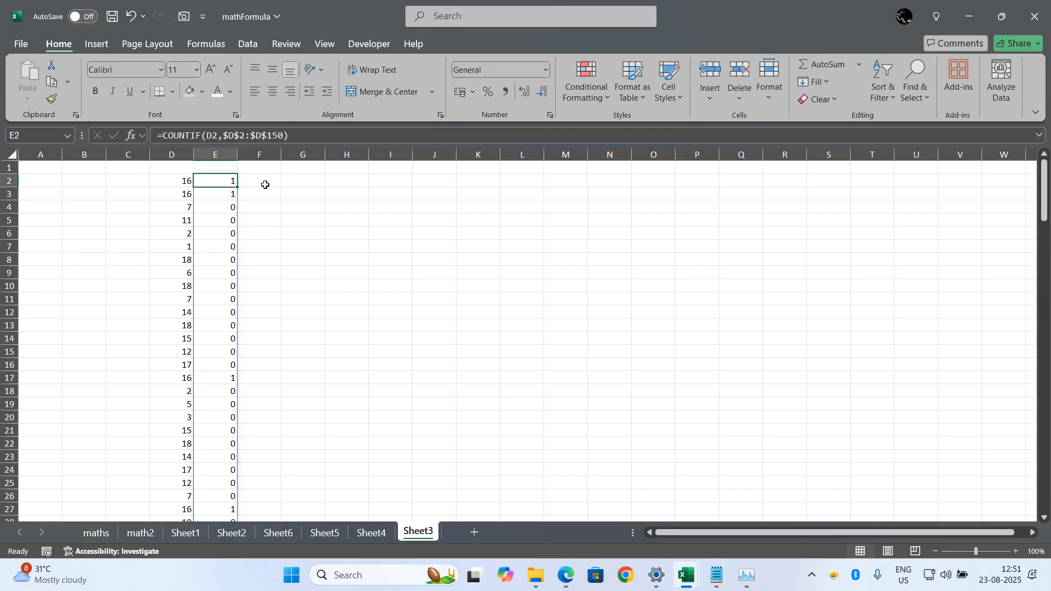
{"action": "left_click", "coordinate": [223, 193]}
{"action": "key", "text": "BackSpace"}
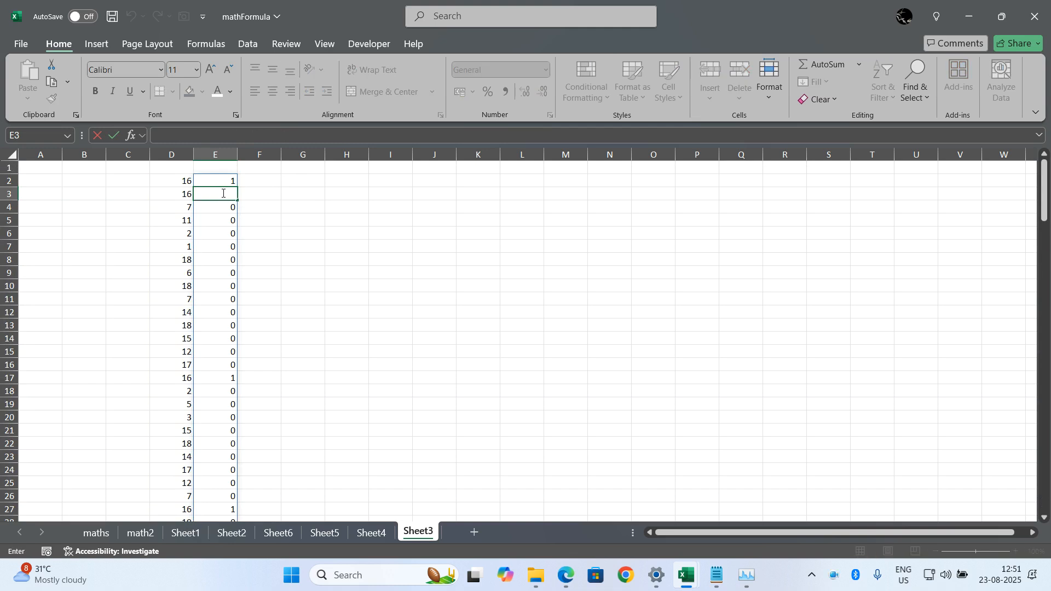
{"action": "key", "text": "Return"}
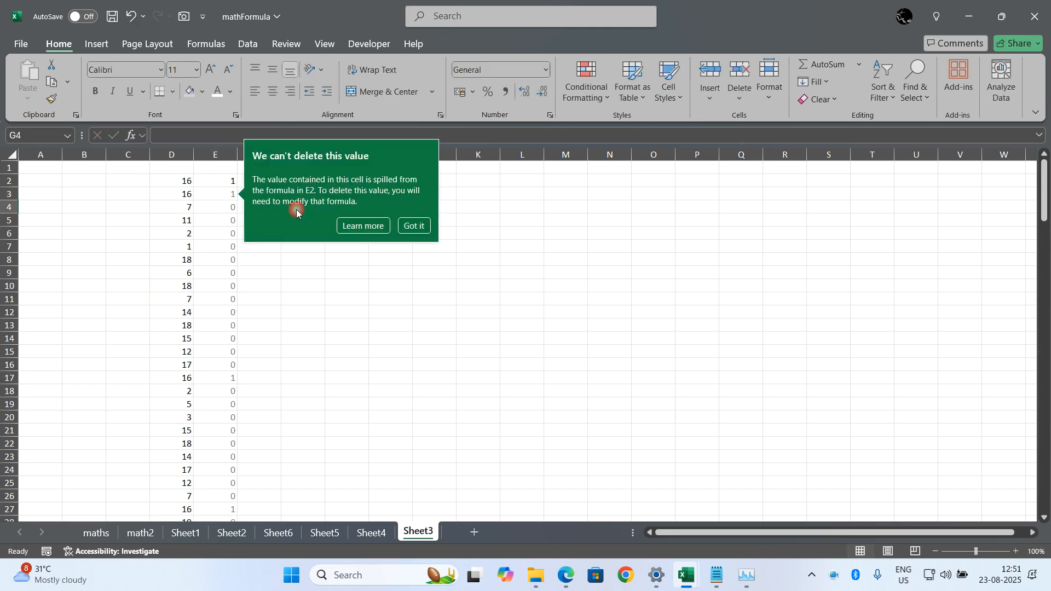
Replace the formula in E2 with =COUNTIF($D$2:$D$150,D2).
{"action": "double_click", "coordinate": [223, 178]}
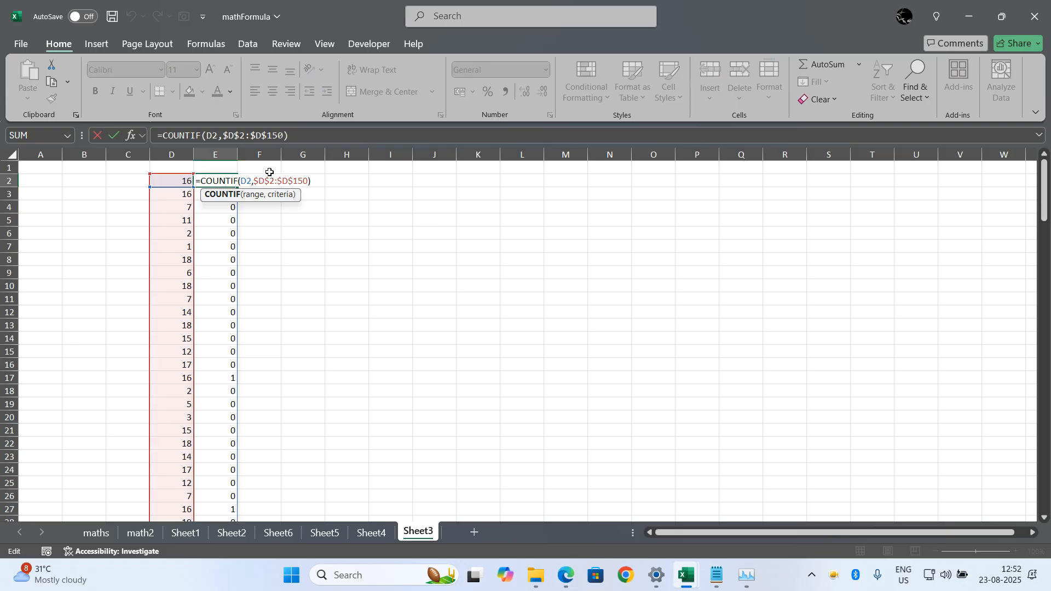
{"action": "left_click", "coordinate": [318, 179]}
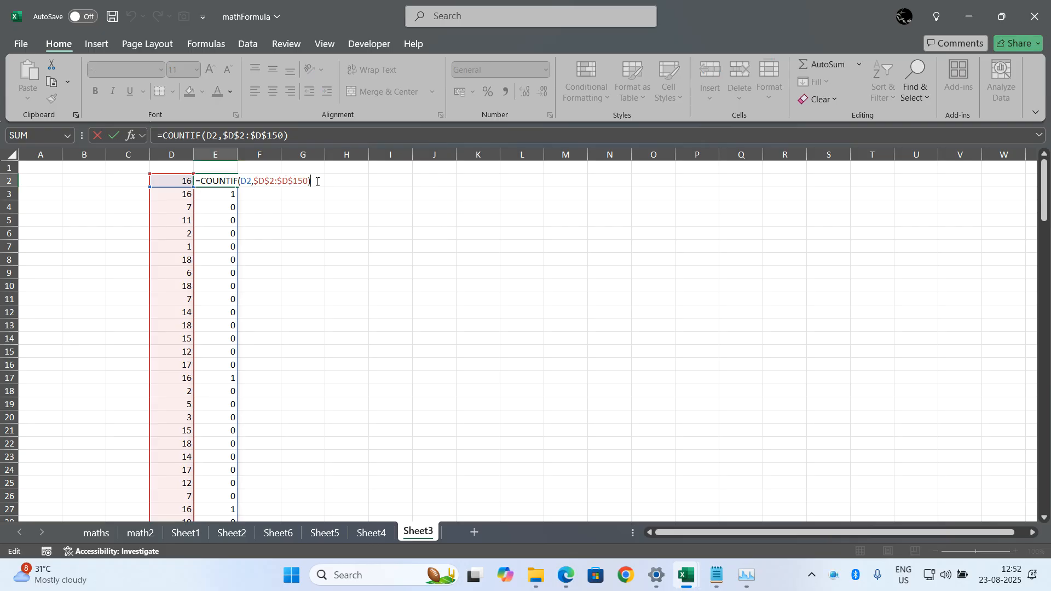
{"action": "key", "text": "BackSpace"}
{"action": "key", "text": "BackSpace"}
{"action": "key", "text": "BackSpace"}
{"action": "key", "text": "BackSpace"}
{"action": "key", "text": "BackSpace"}
{"action": "key", "text": "BackSpace"}
{"action": "key", "text": "BackSpace"}
{"action": "key", "text": "BackSpace"}
{"action": "key", "text": "BackSpace"}
{"action": "key", "text": "BackSpace"}
{"action": "key", "text": "BackSpace"}
{"action": "key", "text": "BackSpace"}
{"action": "key", "text": "BackSpace"}
{"action": "key", "text": "BackSpace"}
{"action": "key", "text": "BackSpace"}
{"action": "key", "text": "BackSpace"}
{"action": "key", "text": "BackSpace"}
{"action": "key", "text": "BackSpace"}
{"action": "key", "text": "BackSpace"}
{"action": "key", "text": "BackSpace"}
{"action": "key", "text": "BackSpace"}
{"action": "key", "text": "BackSpace"}
{"action": "key", "text": "BackSpace"}
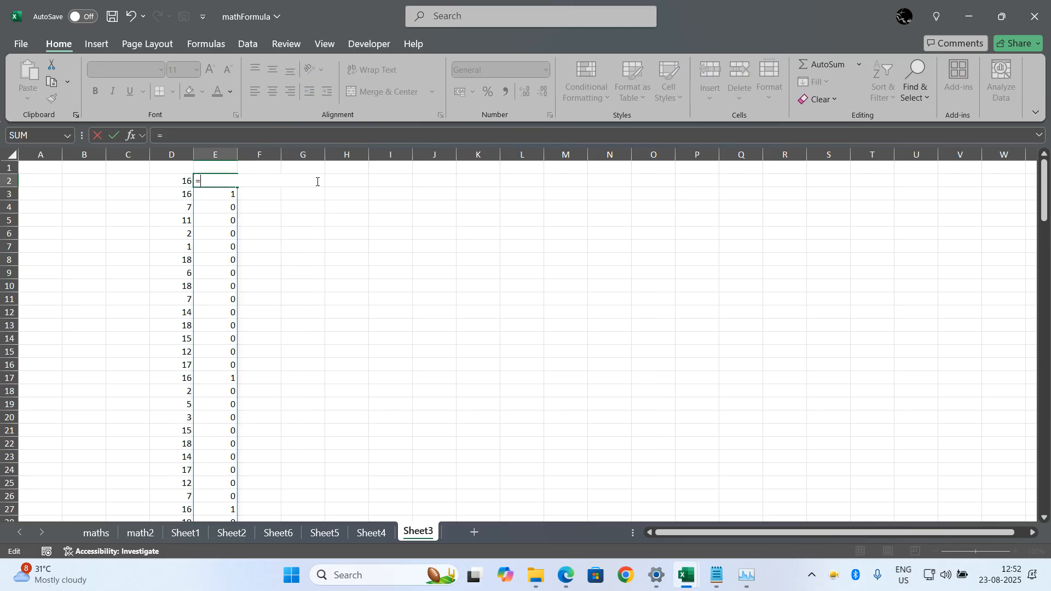
{"action": "type", "text": "countif("}
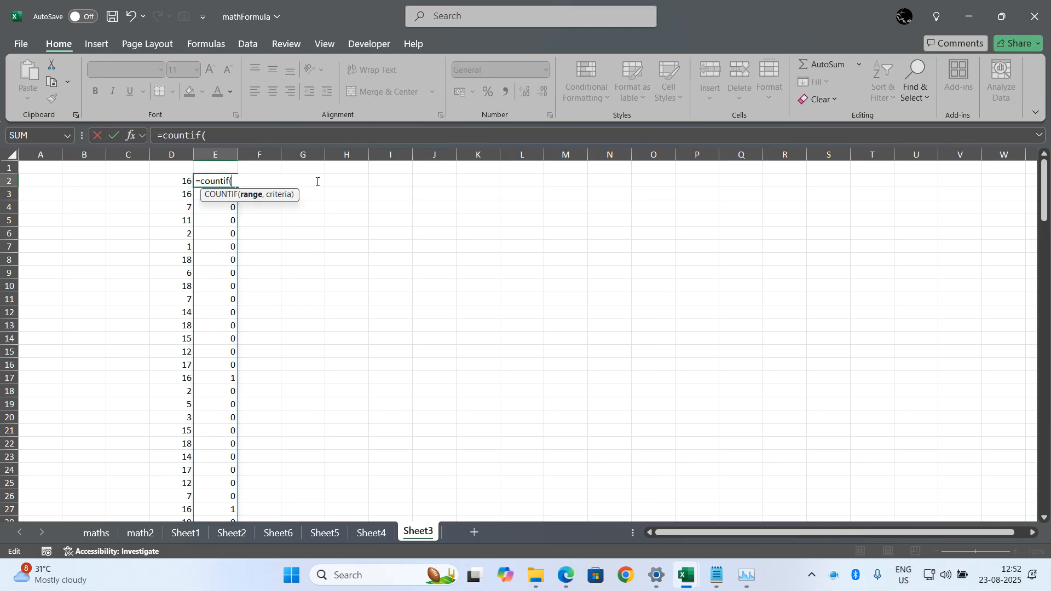
{"action": "left_click", "coordinate": [180, 182]}
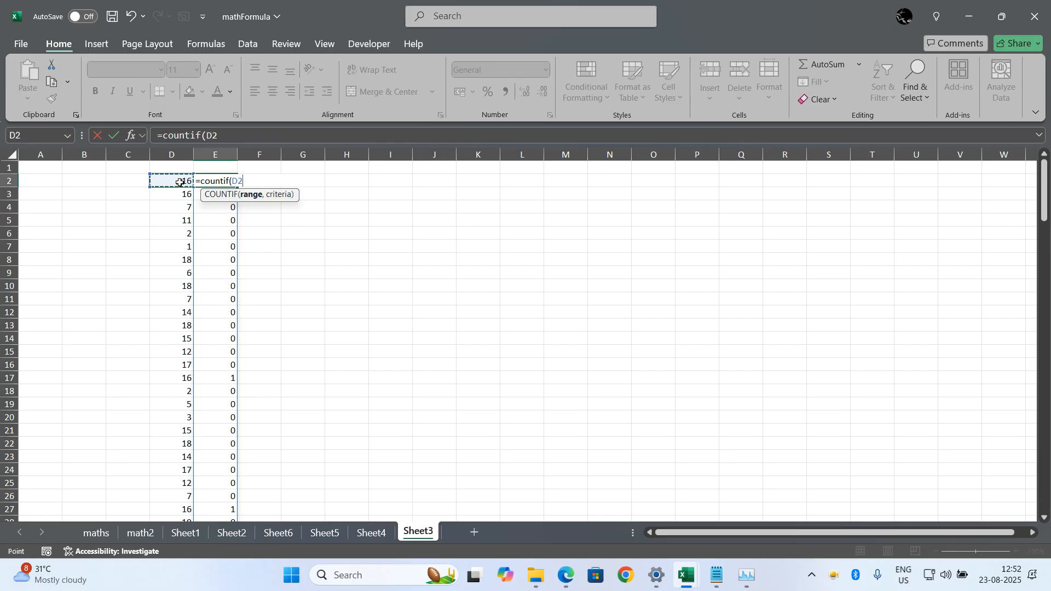
{"action": "key", "text": "ctrl+shift+Down"}
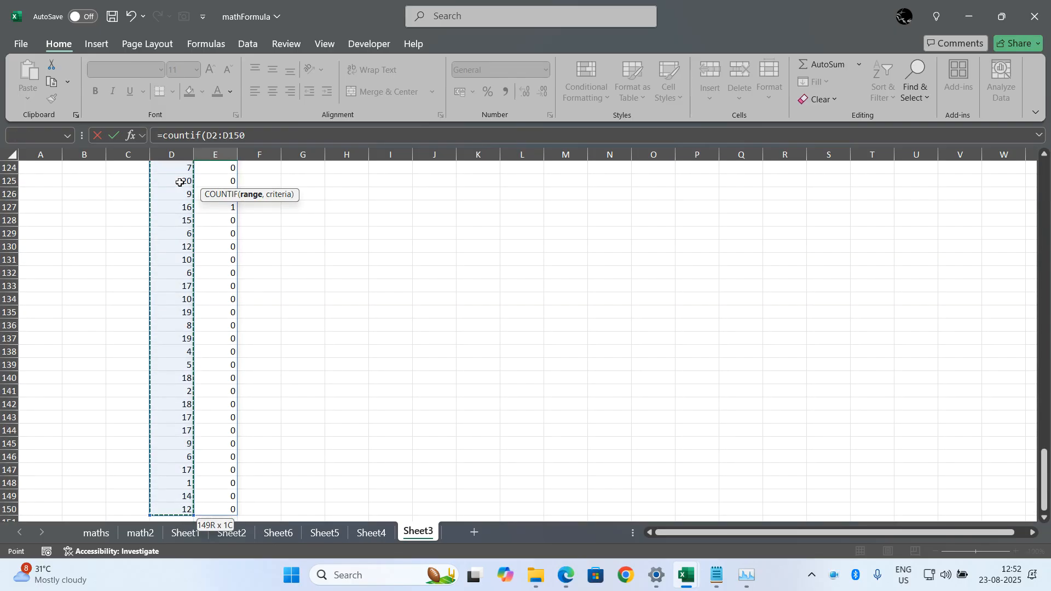
{"action": "key", "text": "F4"}
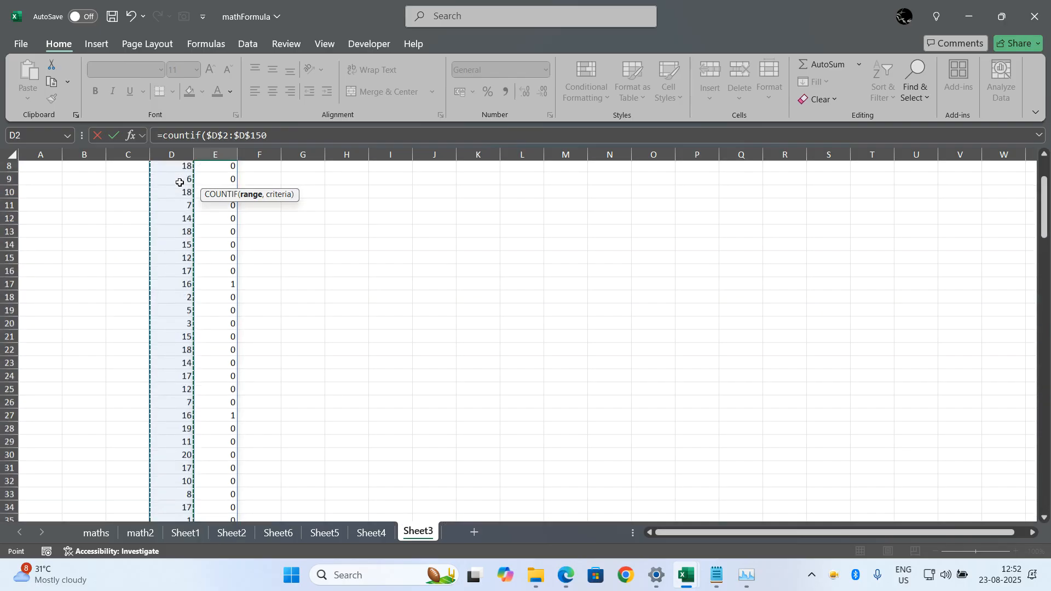
{"action": "type", "text": ","}
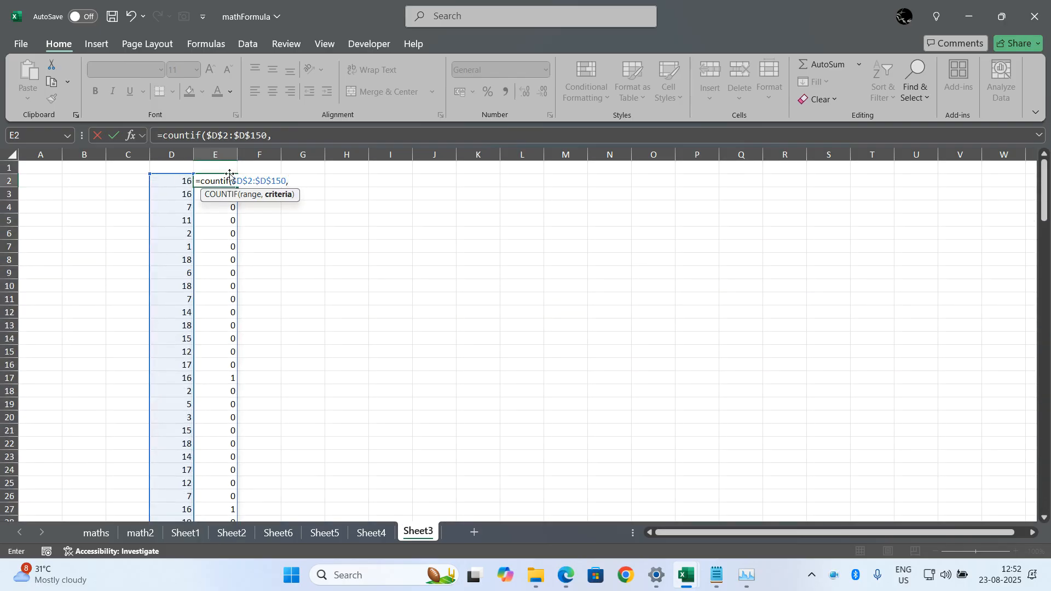
{"action": "left_click", "coordinate": [171, 180]}
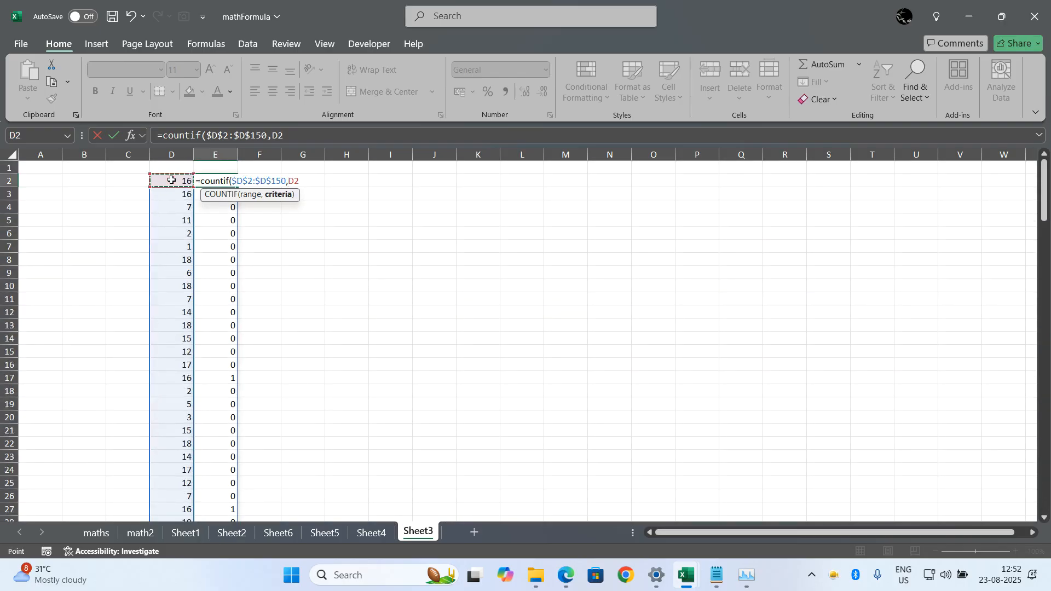
{"action": "type", "text": ")"}
{"action": "key", "text": "Return"}
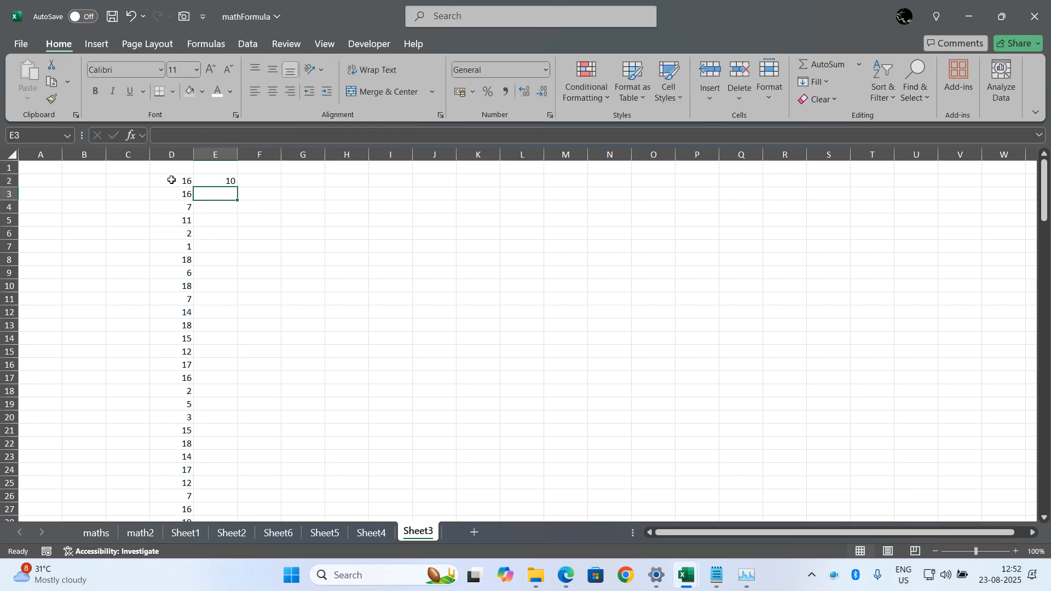
Fill the COUNTIF formula from E2 down to E150, alongside all the numbers in column D.
{"action": "left_click", "coordinate": [217, 180]}
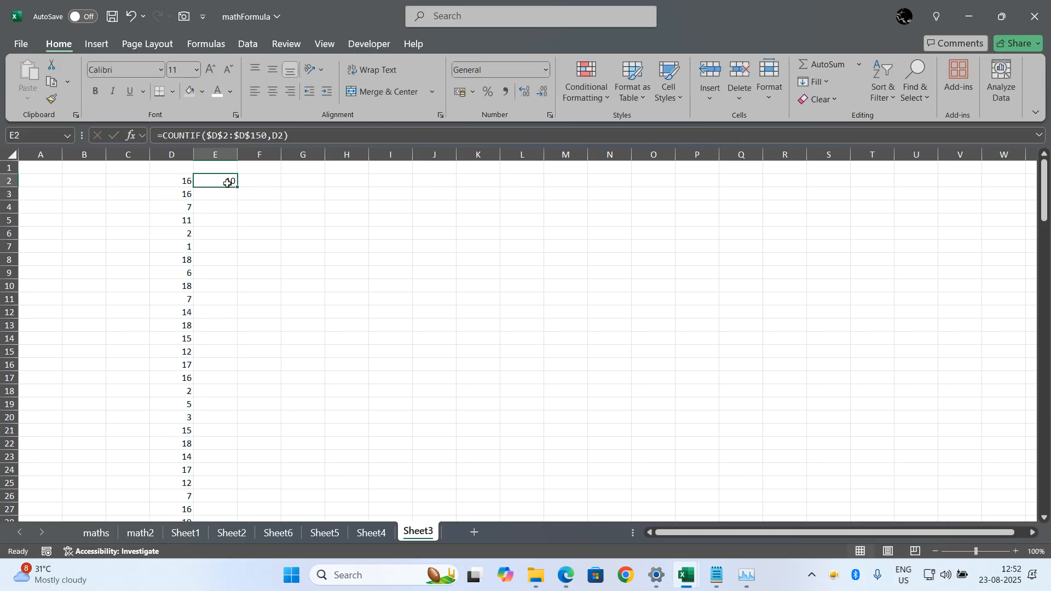
{"action": "double_click", "coordinate": [238, 187]}
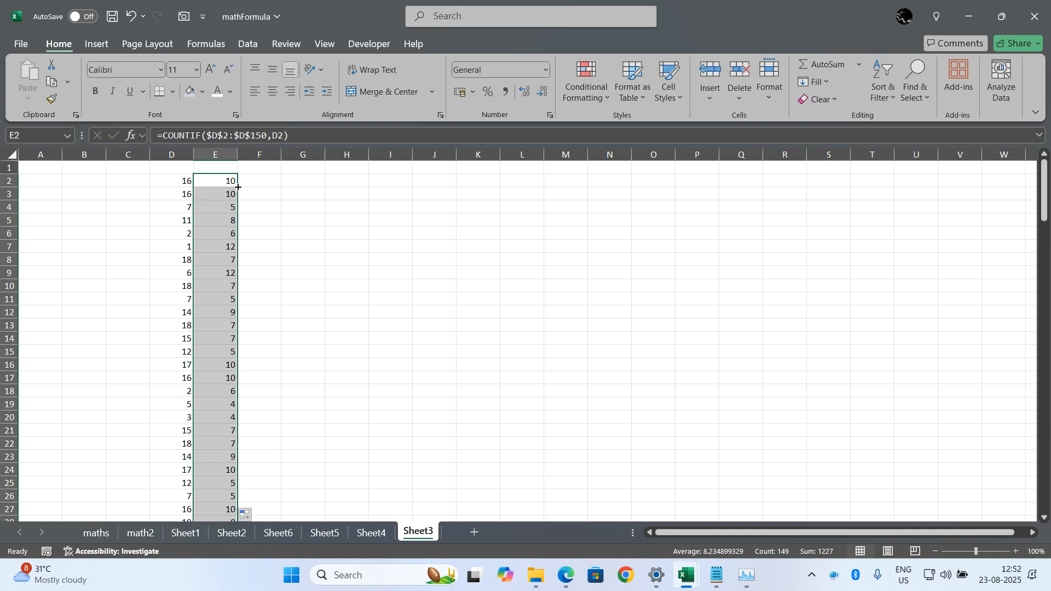
{"action": "left_click", "coordinate": [293, 294]}
{"action": "scroll", "coordinate": [293, 294], "scroll_direction": "down", "scroll_amount": 2}
{"action": "scroll", "coordinate": [293, 294], "scroll_direction": "up", "scroll_amount": 2}
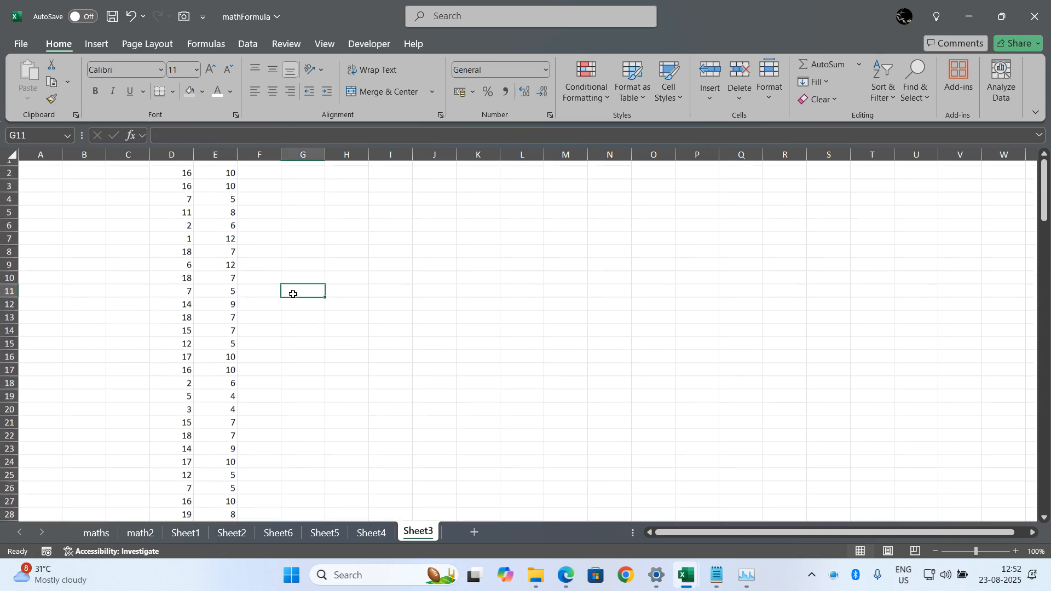
Sort the data in columns D and E by Column E, on cell values, from largest to smallest, without headers.
{"action": "left_click", "coordinate": [226, 312]}
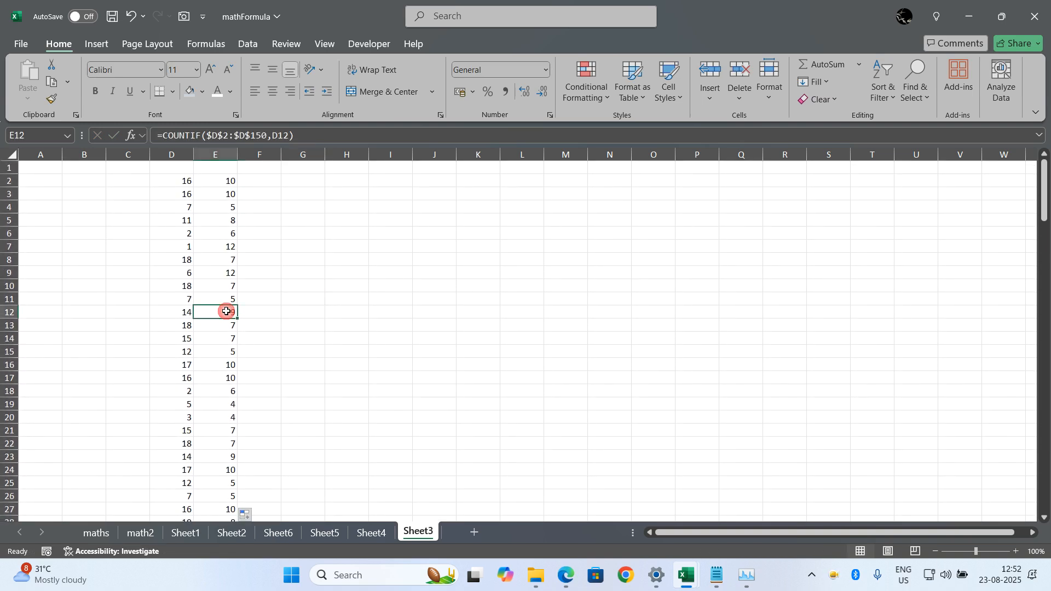
{"action": "key", "text": "ctrl+a"}
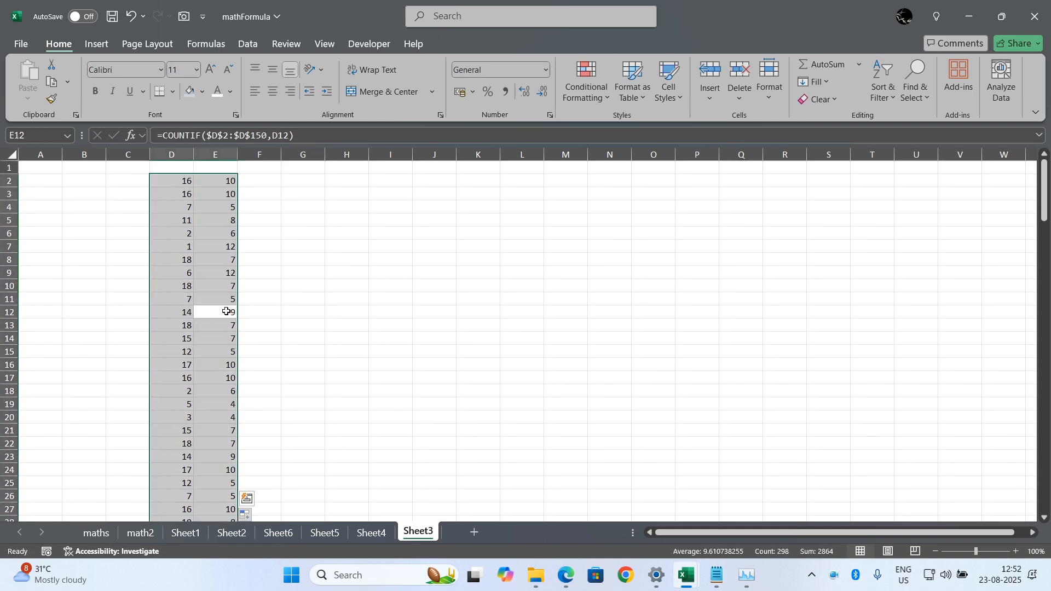
{"action": "key", "text": "alt+a"}
{"action": "key", "text": "s"}
{"action": "key", "text": "s"}
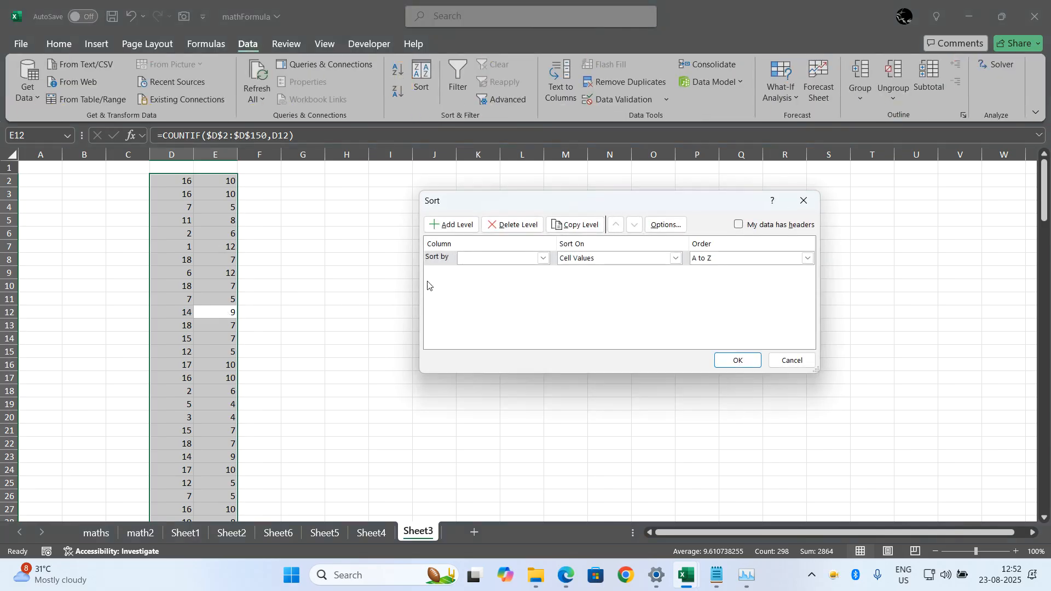
{"action": "left_click", "coordinate": [486, 259]}
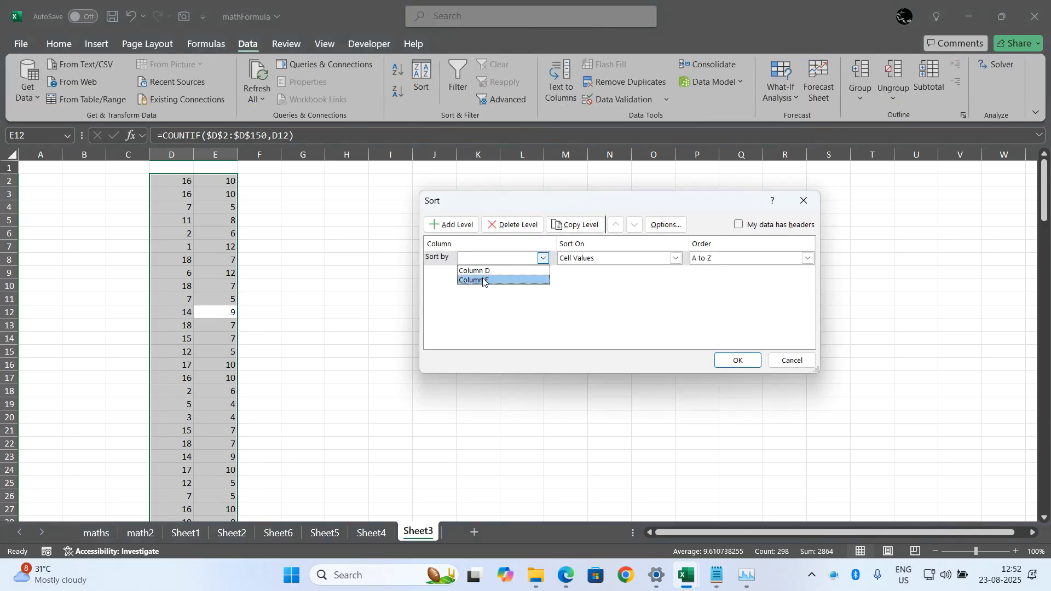
{"action": "left_click", "coordinate": [482, 280]}
{"action": "left_click", "coordinate": [808, 257]}
{"action": "left_click", "coordinate": [713, 284]}
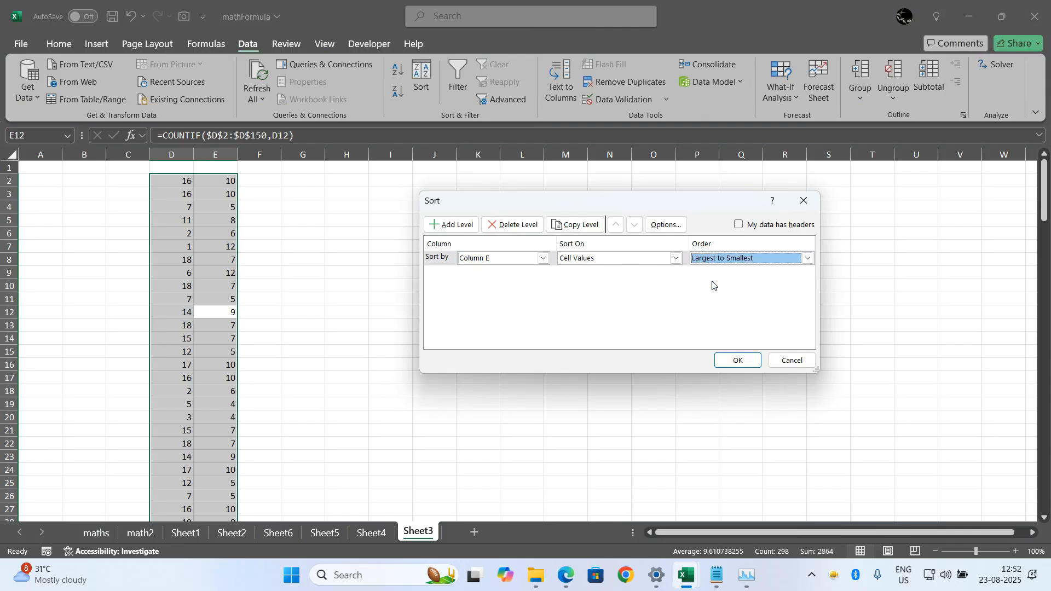
{"action": "left_click", "coordinate": [736, 360]}
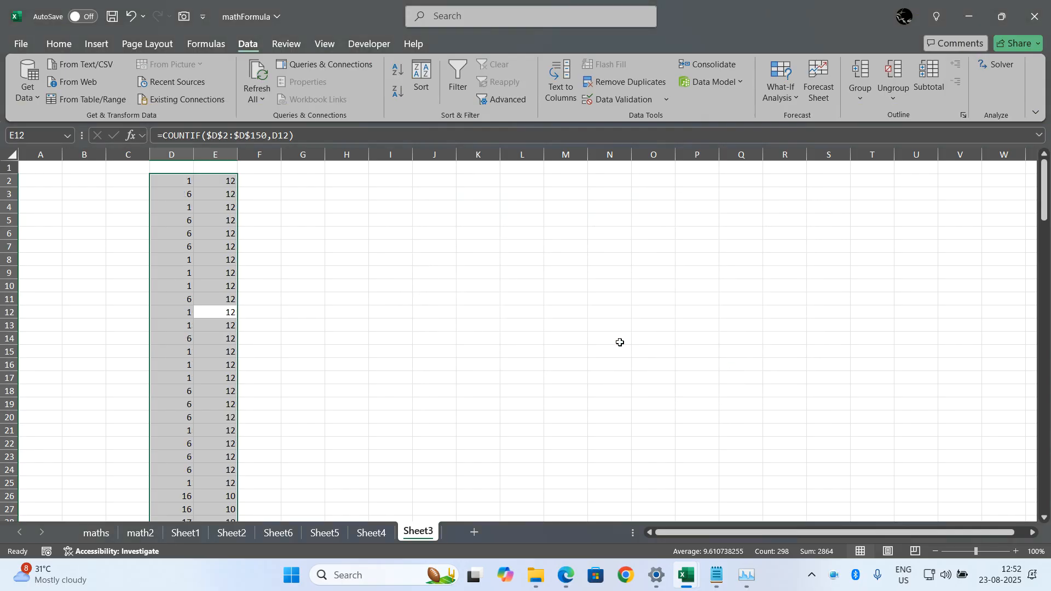
{"action": "left_click", "coordinate": [620, 342]}
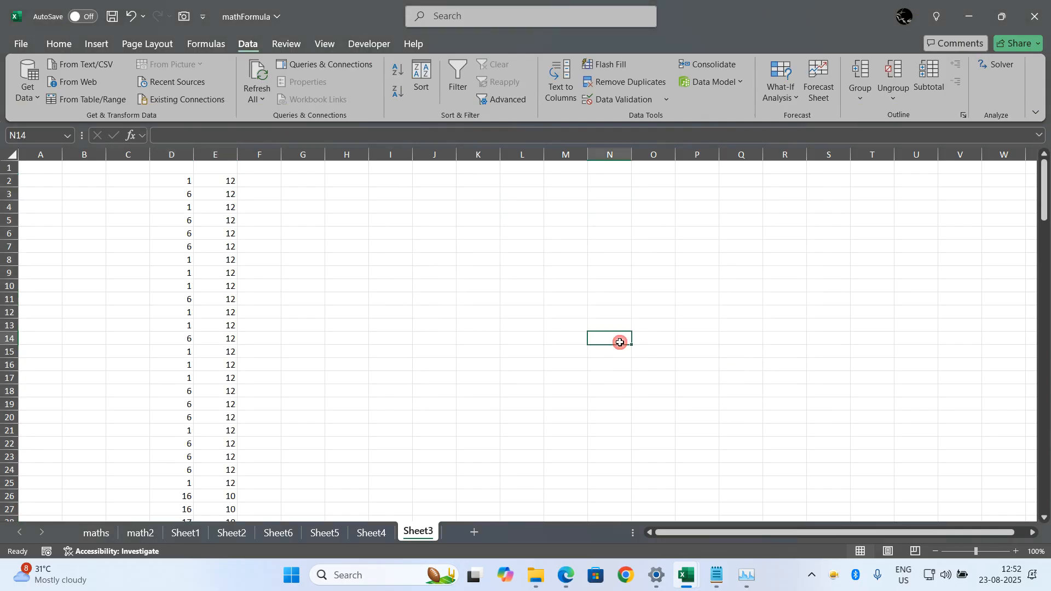
Review the sorted numbers and their counts in Sheet3, and examine the task questions on the math2 sheet.
{"action": "left_click", "coordinate": [274, 179]}
{"action": "scroll", "coordinate": [371, 253], "scroll_direction": "down", "scroll_amount": 3}
{"action": "scroll", "coordinate": [371, 253], "scroll_direction": "down", "scroll_amount": 3}
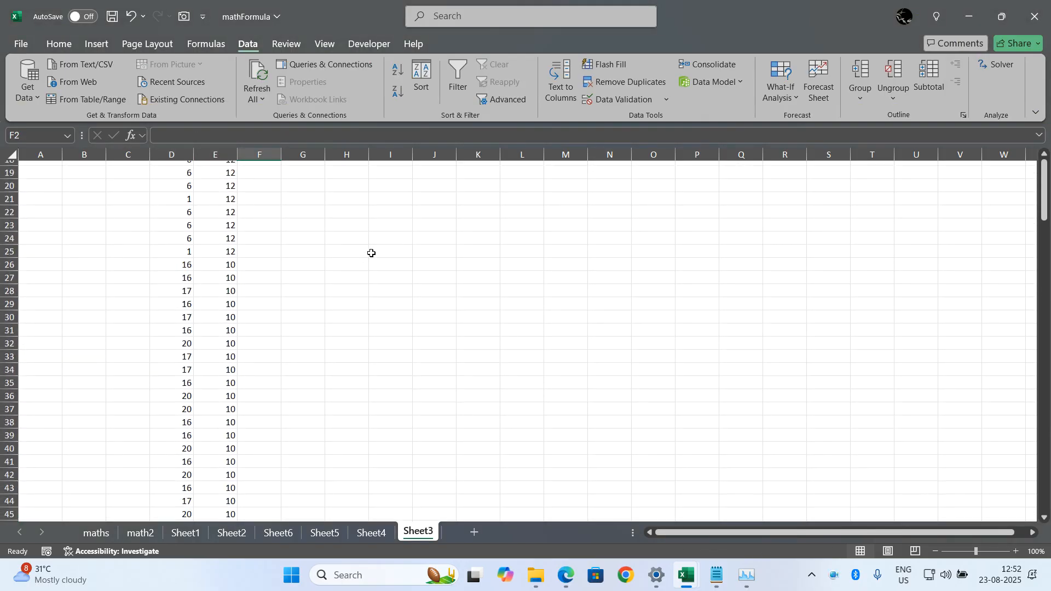
{"action": "scroll", "coordinate": [372, 254], "scroll_direction": "up", "scroll_amount": 8}
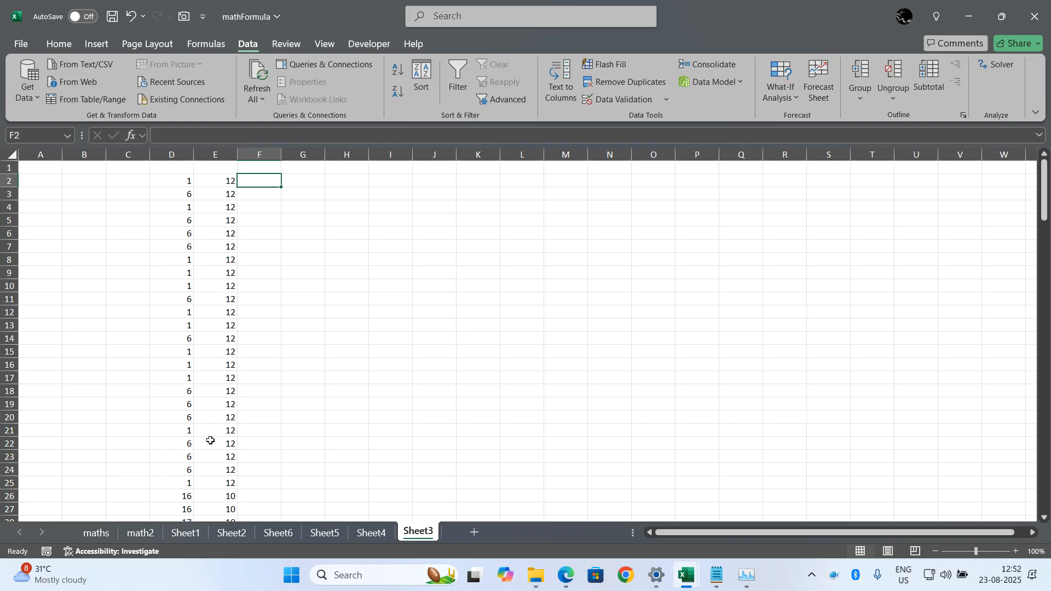
{"action": "left_click", "coordinate": [141, 532]}
{"action": "left_click", "coordinate": [393, 467]}
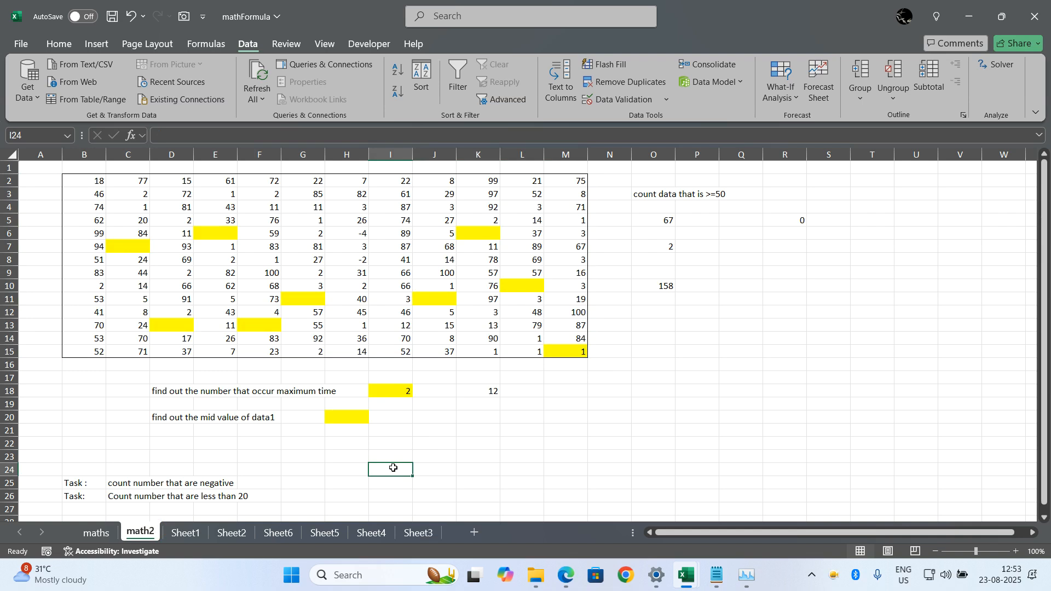
{"action": "scroll", "coordinate": [393, 467], "scroll_direction": "down", "scroll_amount": 1}
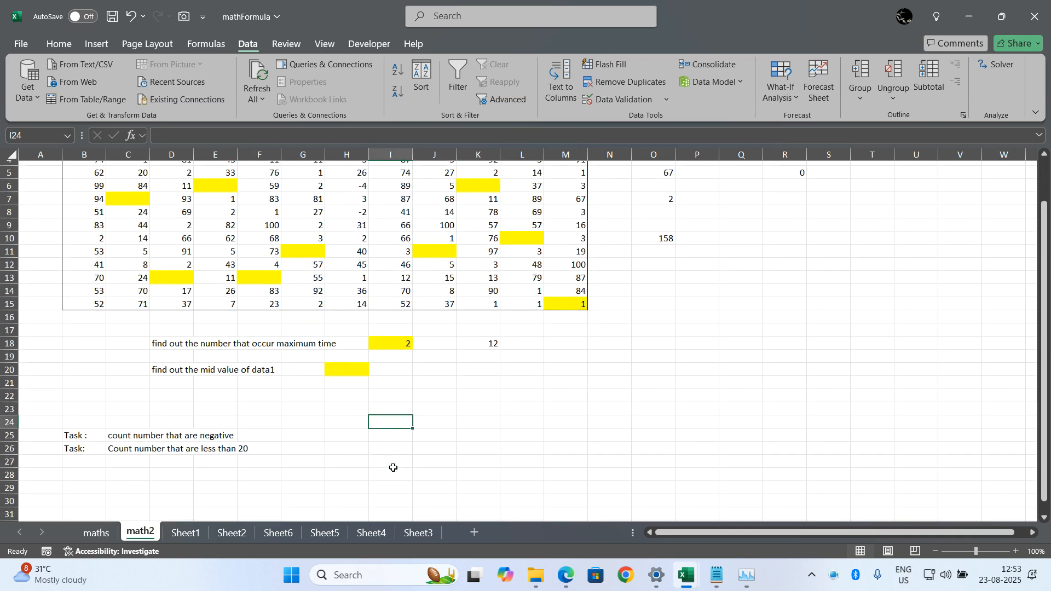
{"action": "left_click", "coordinate": [449, 445]}
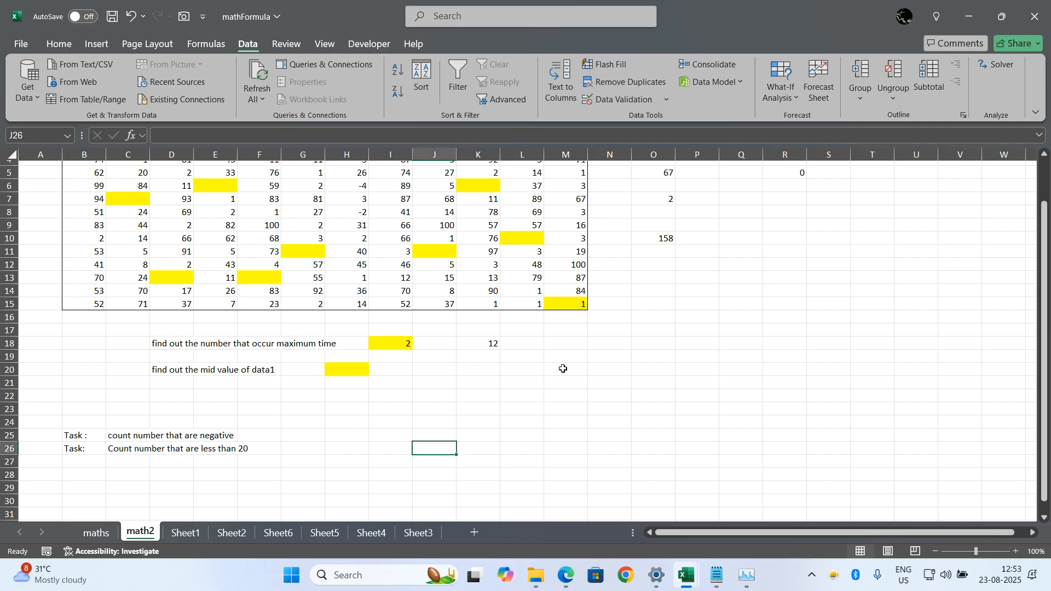
{"action": "left_click", "coordinate": [426, 370]}
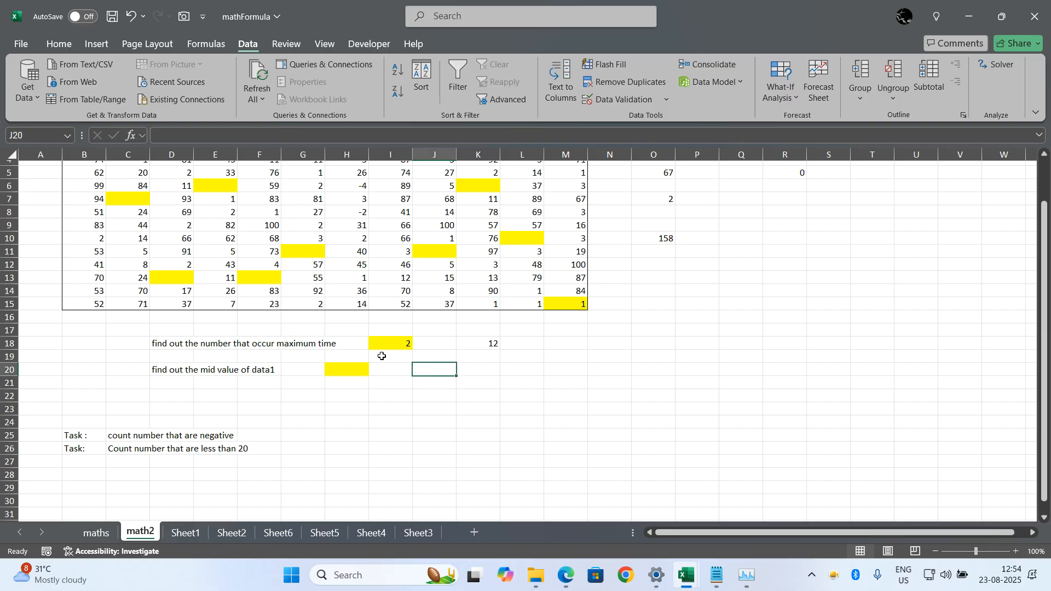
{"action": "scroll", "coordinate": [403, 258], "scroll_direction": "up", "scroll_amount": 2}
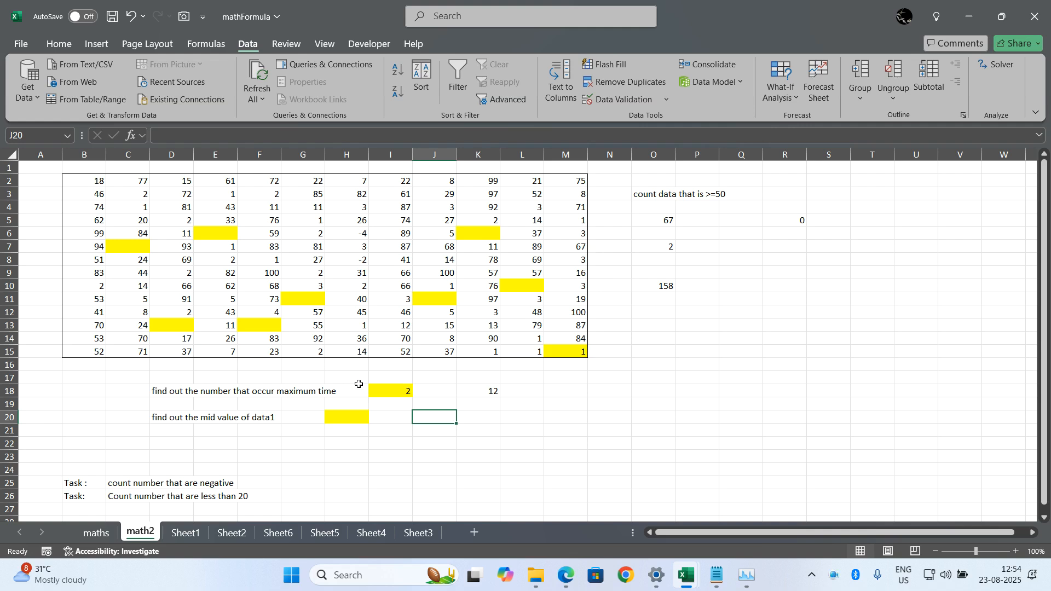
Check the MODE.SNGL formula in I18 and change the COUNTIF criterion in K18 to the reference I18.
{"action": "left_click", "coordinate": [397, 390]}
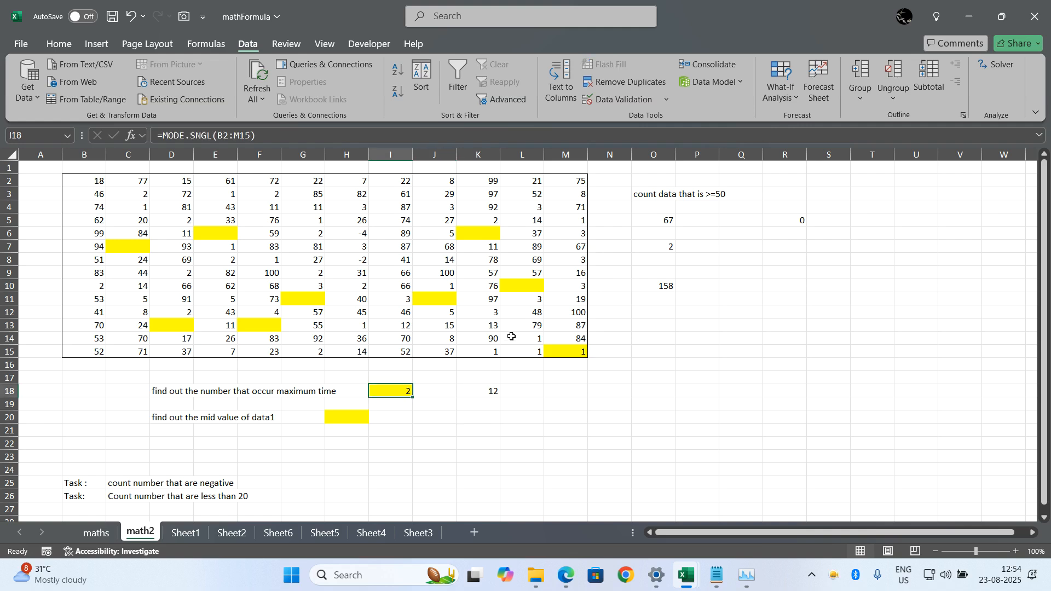
{"action": "left_click", "coordinate": [487, 391]}
{"action": "double_click", "coordinate": [487, 392]}
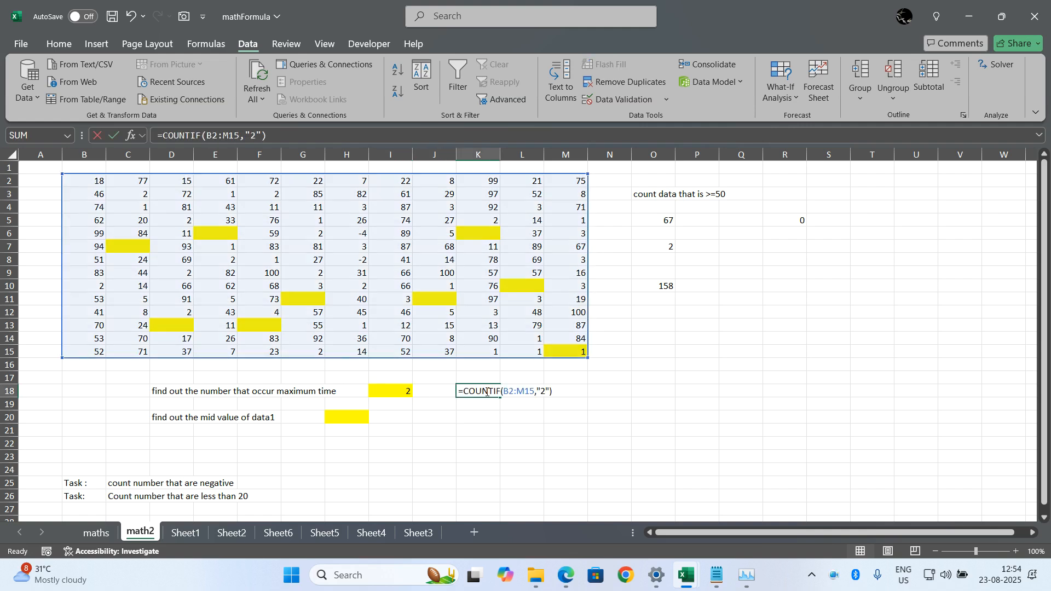
{"action": "left_click", "coordinate": [551, 392]}
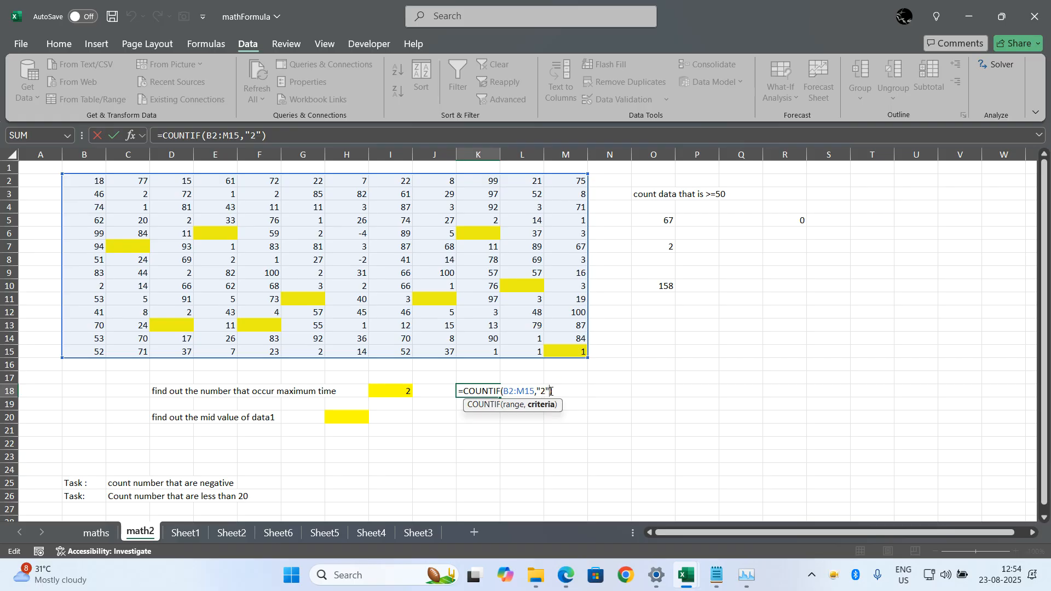
{"action": "key", "text": "BackSpace"}
{"action": "key", "text": "BackSpace"}
{"action": "key", "text": "BackSpace"}
{"action": "left_click", "coordinate": [394, 384]}
{"action": "key", "text": "Return"}
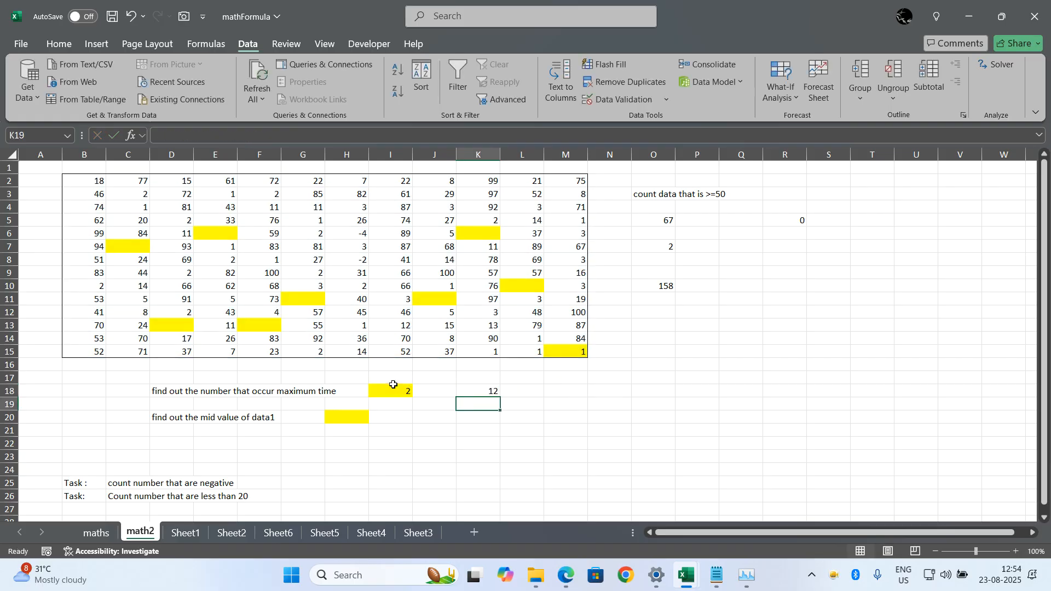
Enter 1 in cell F5 of the data table and replace it with 3.
{"action": "left_click", "coordinate": [618, 417]}
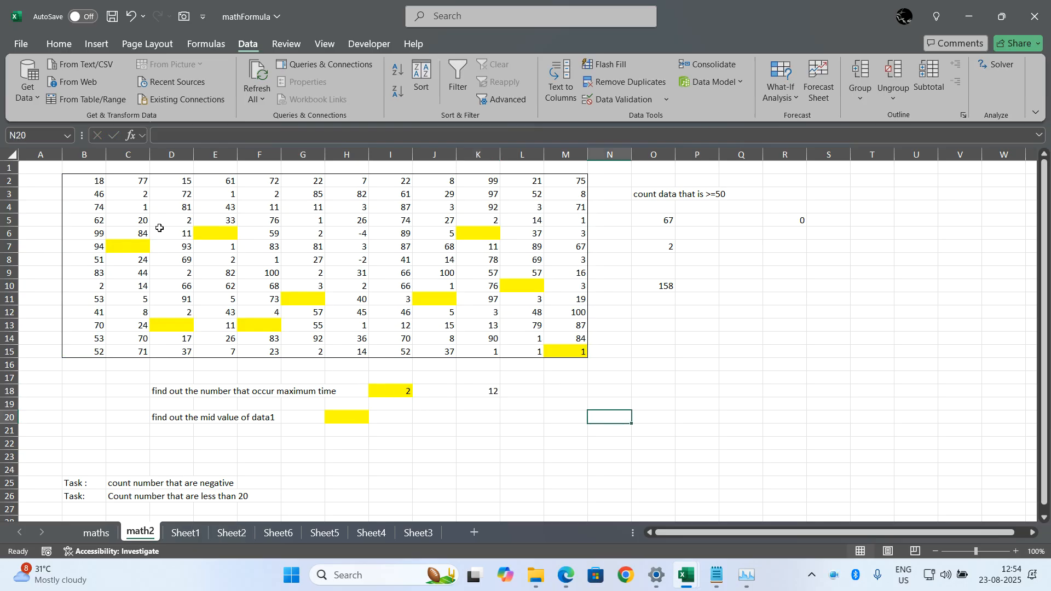
{"action": "left_click", "coordinate": [273, 217]}
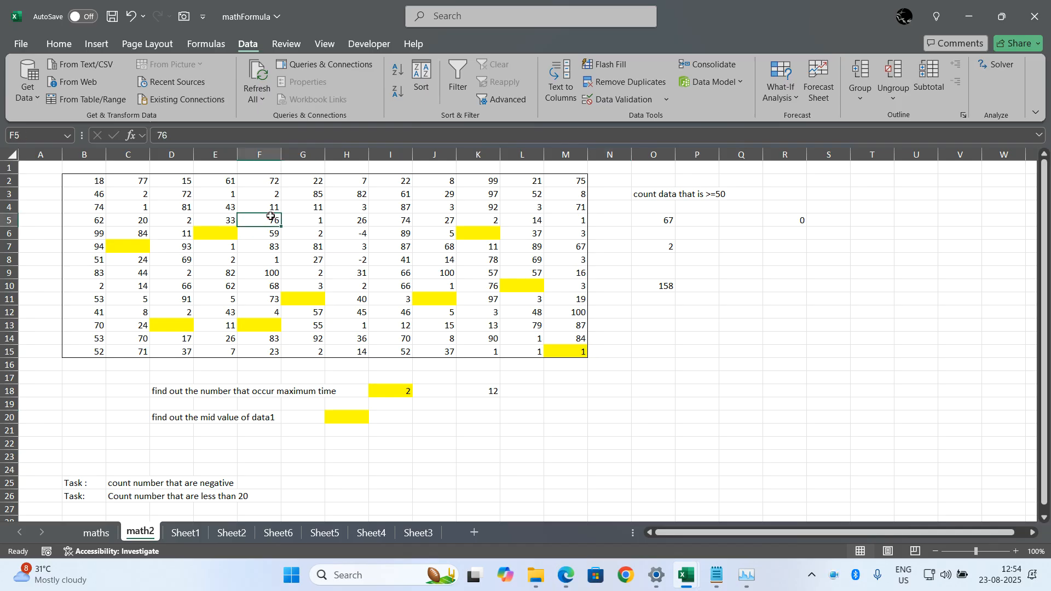
{"action": "type", "text": "1"}
{"action": "key", "text": "Return"}
{"action": "key", "text": "Up"}
{"action": "type", "text": "3"}
{"action": "key", "text": "Return"}
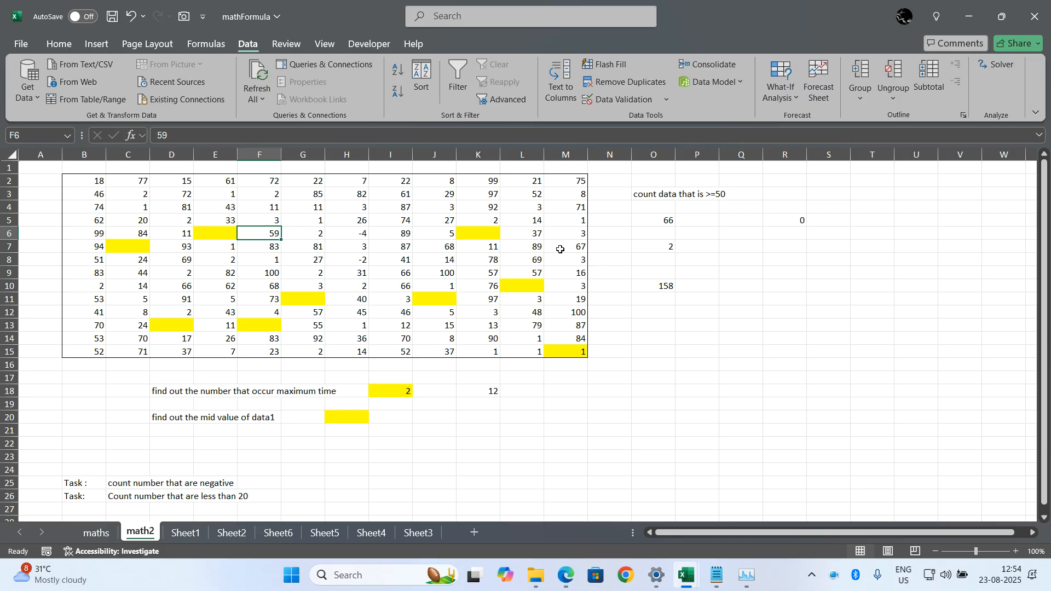
Delete the whole COUNTIF formula from cell K18 so the cell is left empty.
{"action": "double_click", "coordinate": [487, 392]}
{"action": "left_click_drag", "start_coordinate": [489, 392], "coordinate": [548, 394]}
{"action": "left_click", "coordinate": [564, 392]}
{"action": "key", "text": "BackSpace"}
{"action": "key", "text": "BackSpace"}
{"action": "key", "text": "BackSpace"}
{"action": "key", "text": "BackSpace"}
{"action": "key", "text": "BackSpace"}
{"action": "key", "text": "BackSpace"}
{"action": "key", "text": "BackSpace"}
{"action": "key", "text": "BackSpace"}
{"action": "key", "text": "BackSpace"}
{"action": "key", "text": "BackSpace"}
{"action": "key", "text": "BackSpace"}
{"action": "key", "text": "BackSpace"}
{"action": "key", "text": "BackSpace"}
{"action": "key", "text": "BackSpace"}
{"action": "key", "text": "BackSpace"}
{"action": "key", "text": "BackSpace"}
{"action": "key", "text": "BackSpace"}
{"action": "key", "text": "BackSpace"}
{"action": "key", "text": "BackSpace"}
{"action": "key", "text": "BackSpace"}
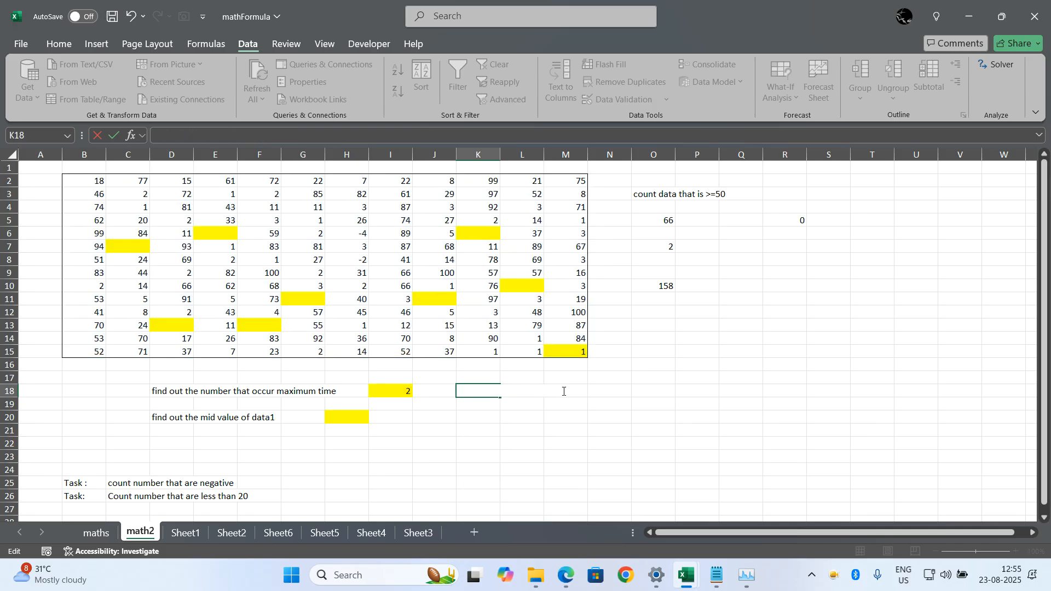
{"action": "left_click", "coordinate": [497, 447]}
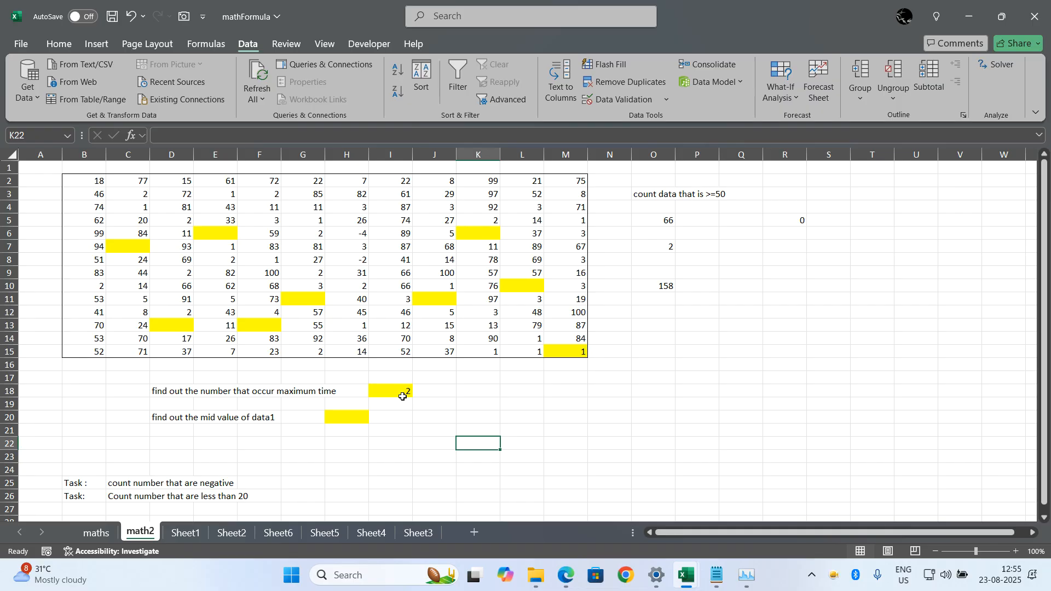
Enter a MODE.MULT formula in cell L18 that returns all the most frequent numbers in the range B2:M15.
{"action": "left_click", "coordinate": [480, 395]}
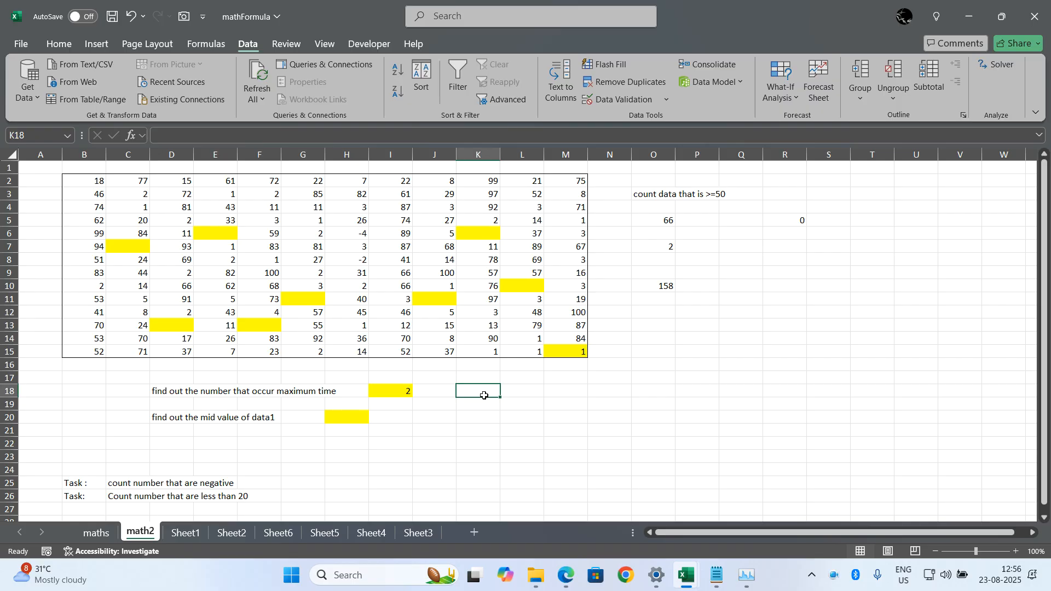
{"action": "left_click", "coordinate": [518, 392]}
{"action": "type", "text": "="}
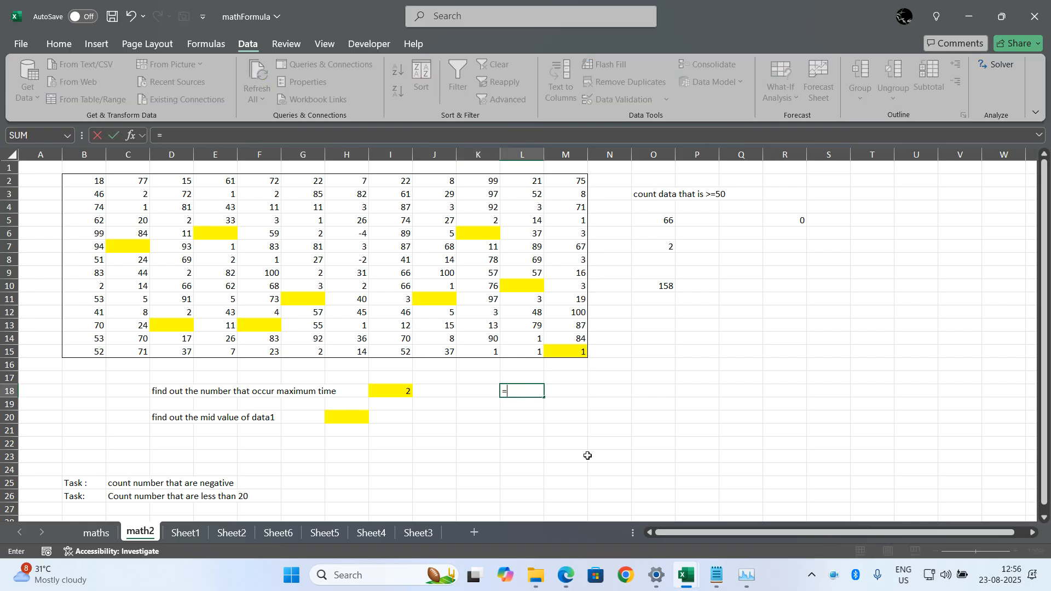
{"action": "type", "text": "mode.mult("}
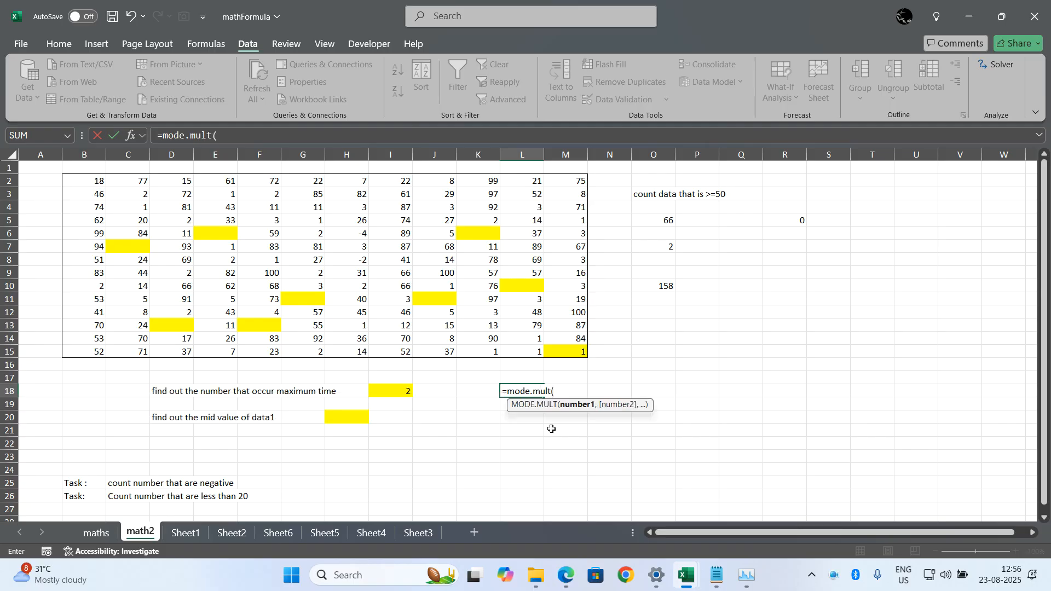
{"action": "left_click", "coordinate": [96, 180]}
{"action": "left_click_drag", "start_coordinate": [96, 180], "coordinate": [564, 352]}
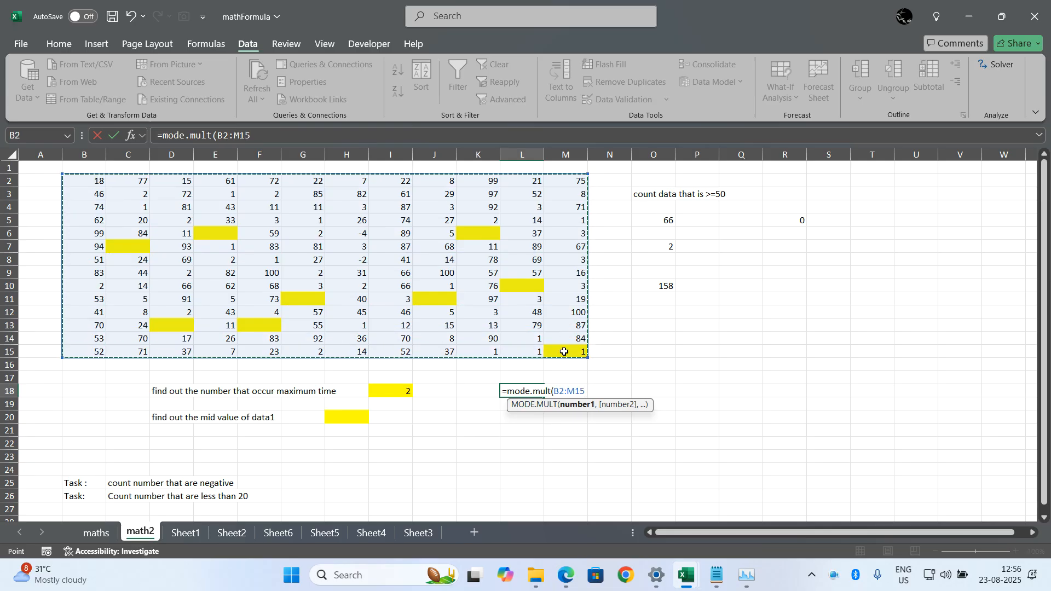
{"action": "type", "text": ")"}
{"action": "key", "text": "Return"}
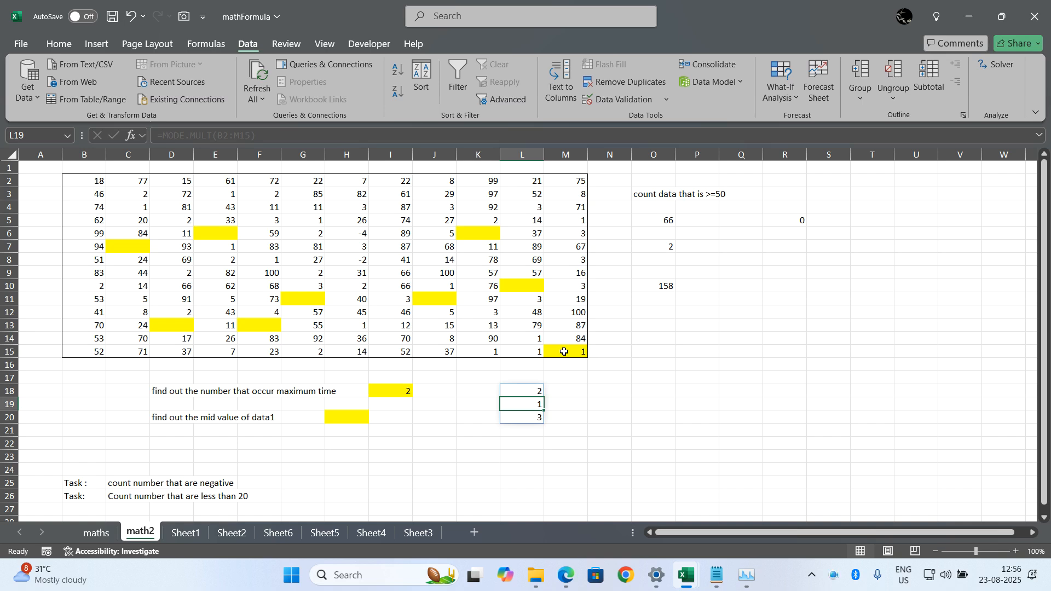
{"action": "left_click", "coordinate": [442, 443]}
{"action": "scroll", "coordinate": [442, 441], "scroll_direction": "down", "scroll_amount": 5}
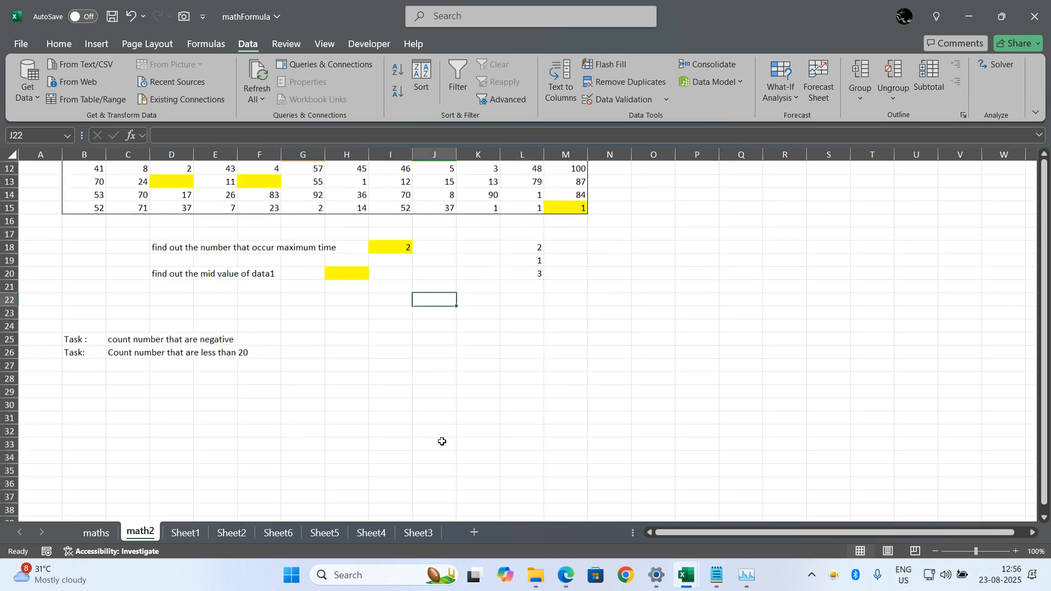
{"action": "scroll", "coordinate": [442, 441], "scroll_direction": "up", "scroll_amount": 5}
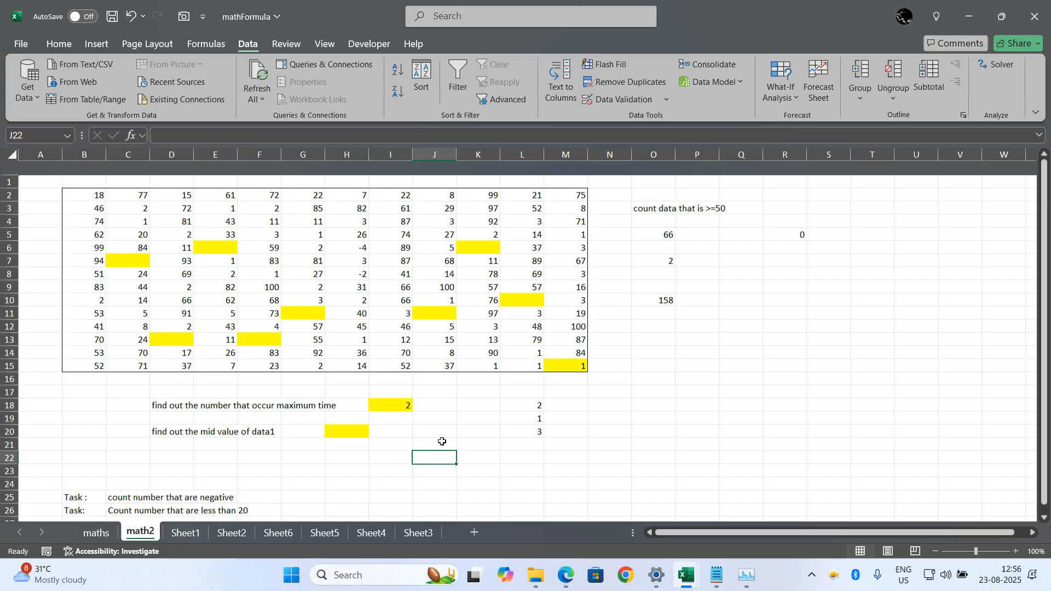
{"action": "left_click", "coordinate": [636, 389]}
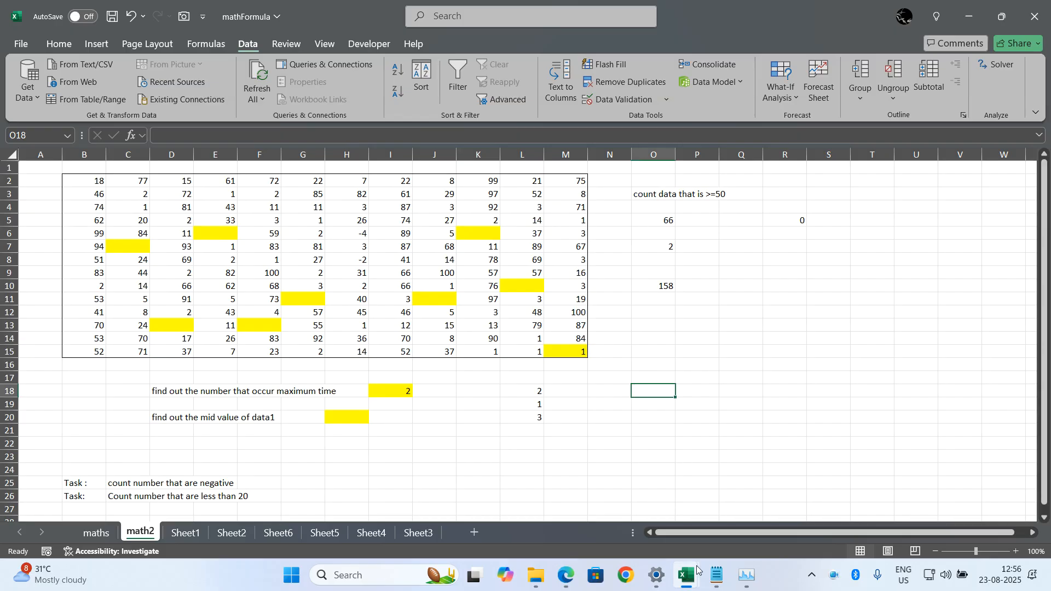
Switch to Advanced Excel Content Ducat.txt in Notepad and review the list of mathematical and date functions.
{"action": "mouse_move", "coordinate": [710, 575]}
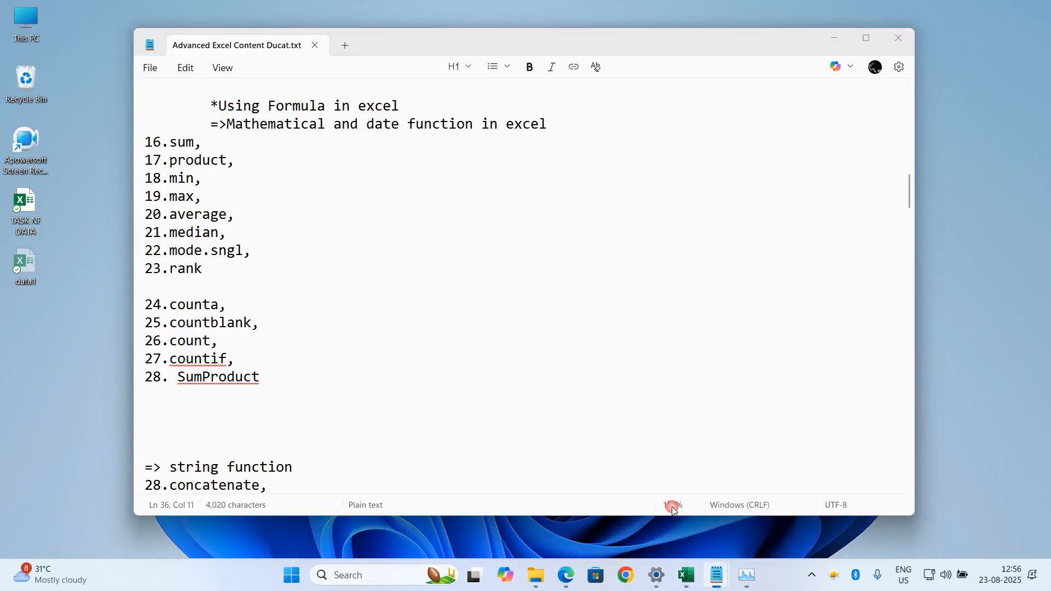
{"action": "left_click", "coordinate": [657, 507]}
{"action": "scroll", "coordinate": [346, 394], "scroll_direction": "up", "scroll_amount": 1}
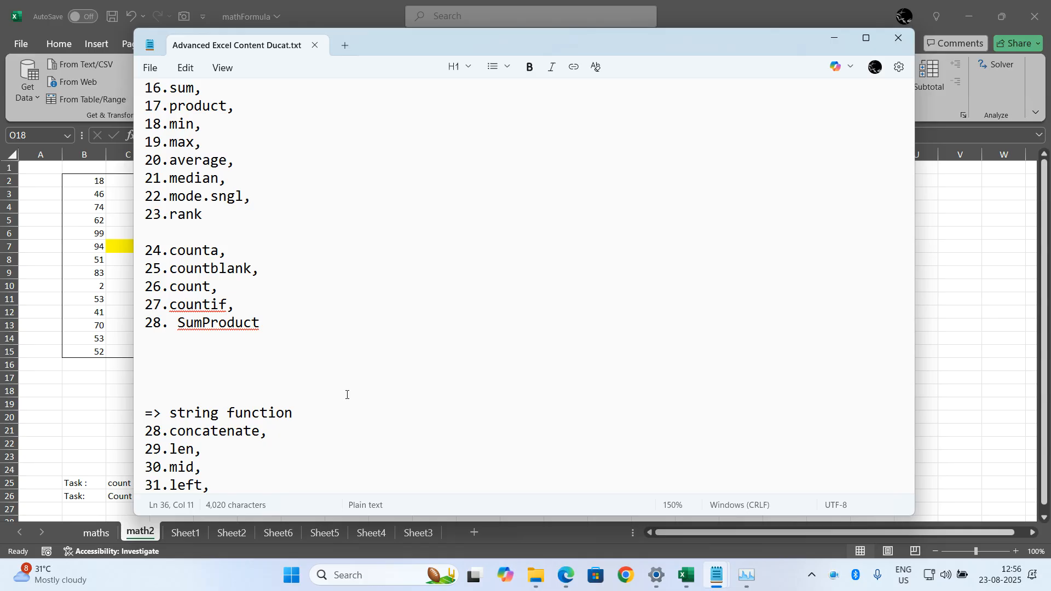
{"action": "scroll", "coordinate": [347, 395], "scroll_direction": "up", "scroll_amount": 6}
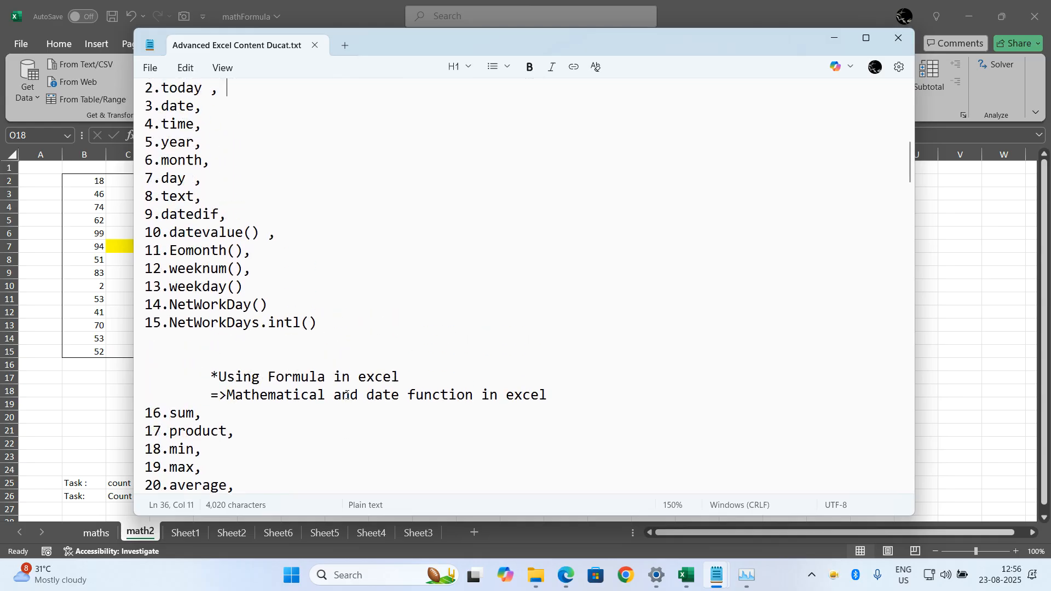